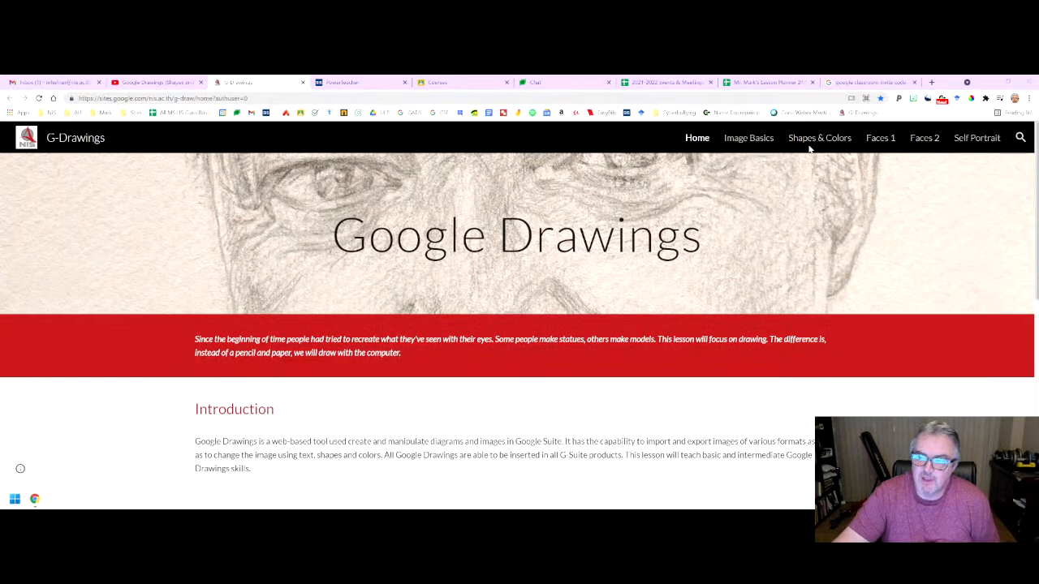
# - Open the Faces 1 lesson page and review its instructions and the face-drawing worksheet image
pyautogui.click(882, 141)
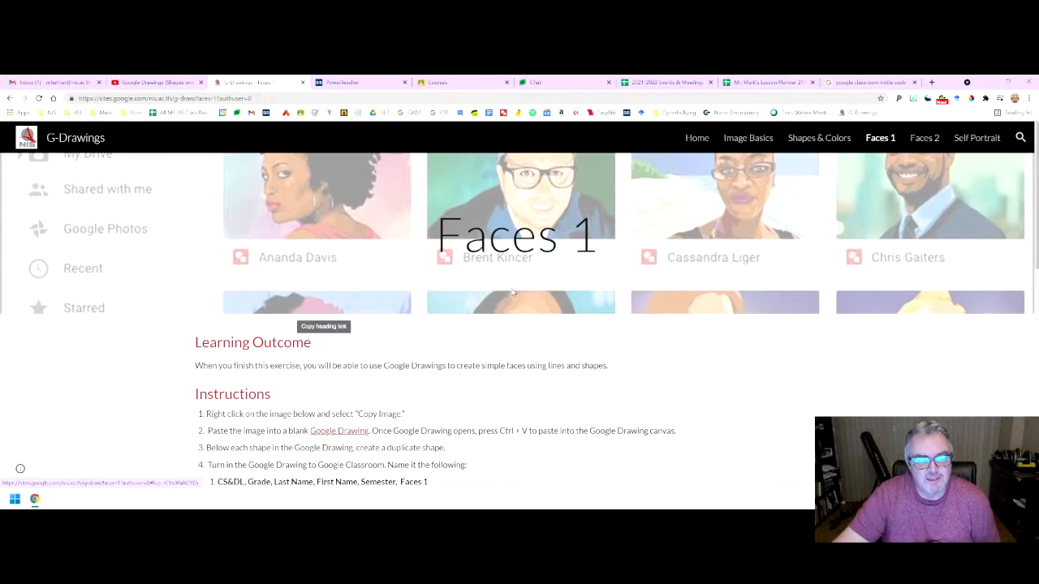
pyautogui.scroll(-2, 511, 292)
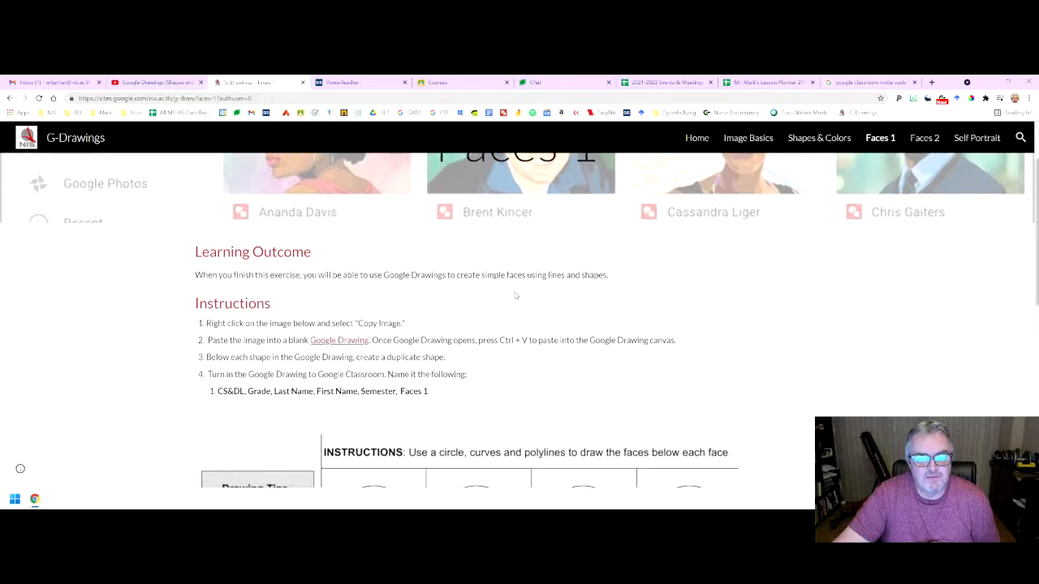
pyautogui.scroll(-2, 514, 297)
pyautogui.scroll(-3, 517, 295)
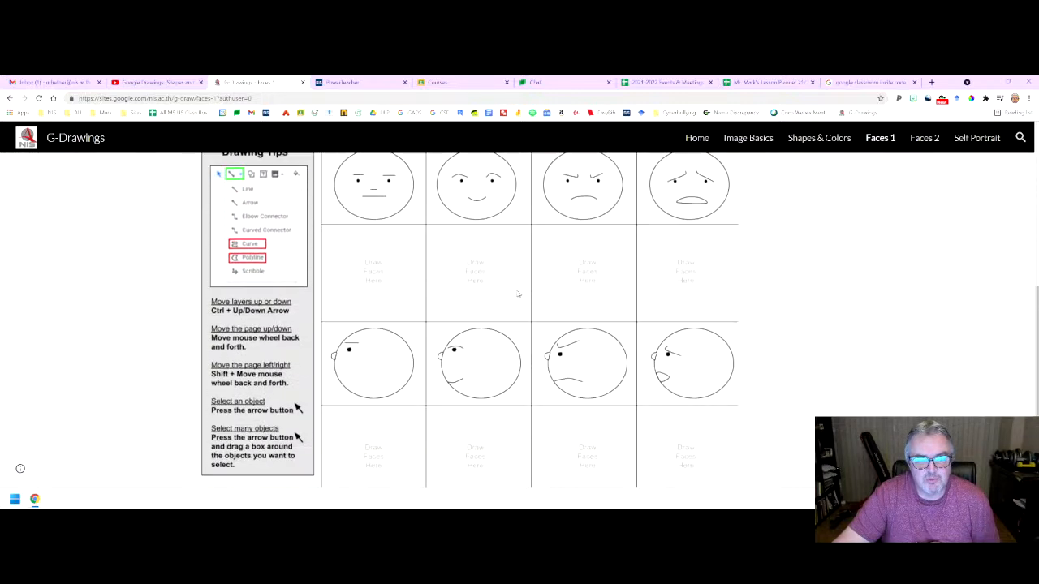
pyautogui.scroll(-1, 518, 294)
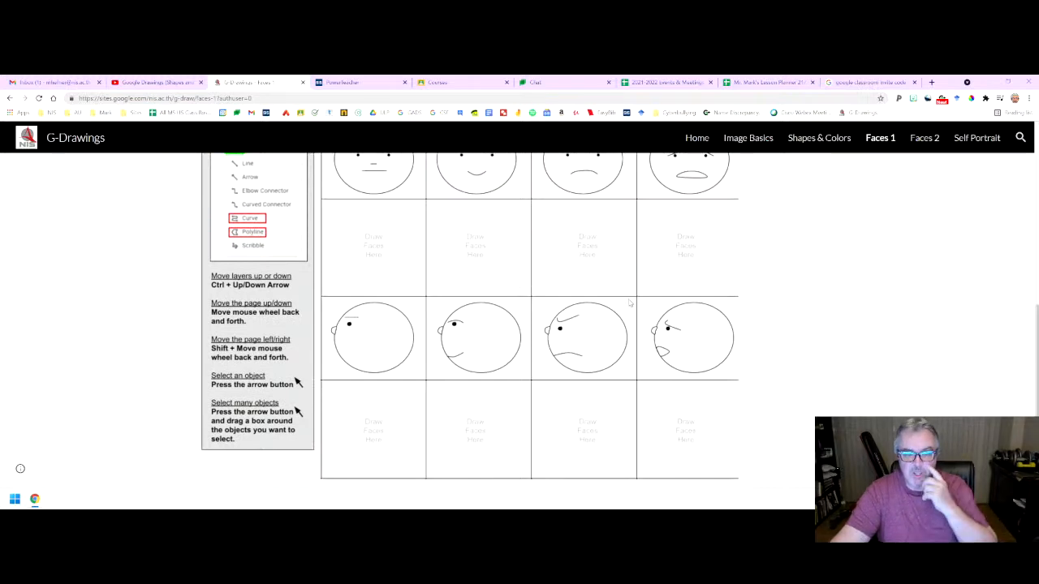
pyautogui.scroll(1, 579, 296)
pyautogui.scroll(1, 579, 295)
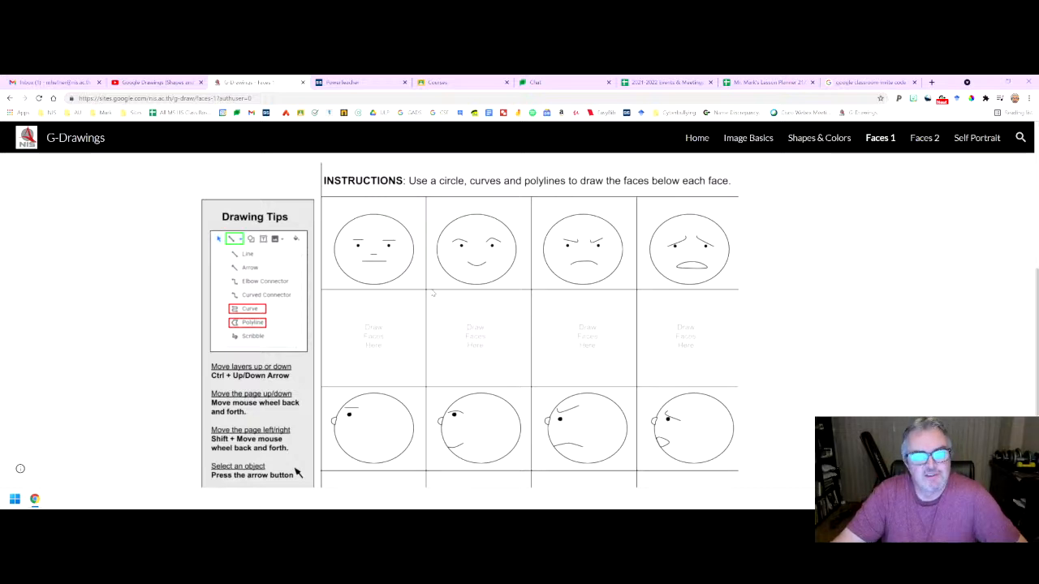
pyautogui.scroll(3, 437, 297)
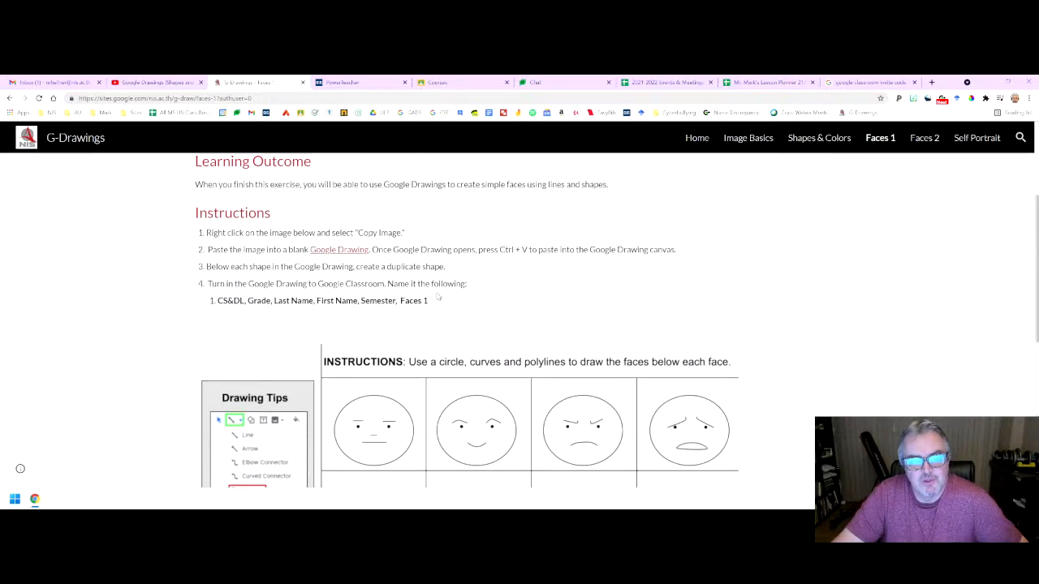
pyautogui.scroll(1, 437, 298)
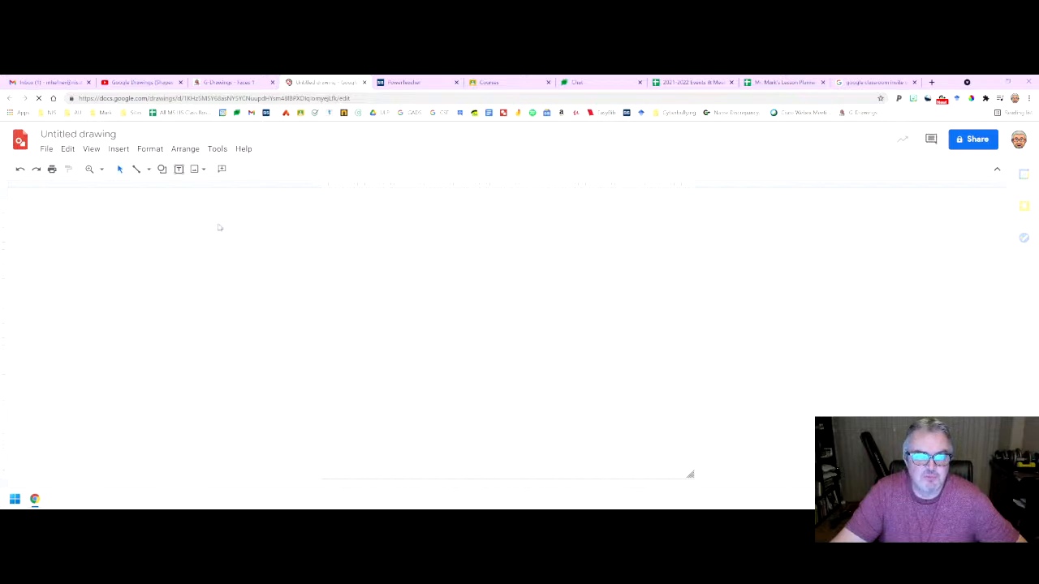
# - Rename the untitled drawing as "Google Drawing Faces 1"
pyautogui.click(97, 134)
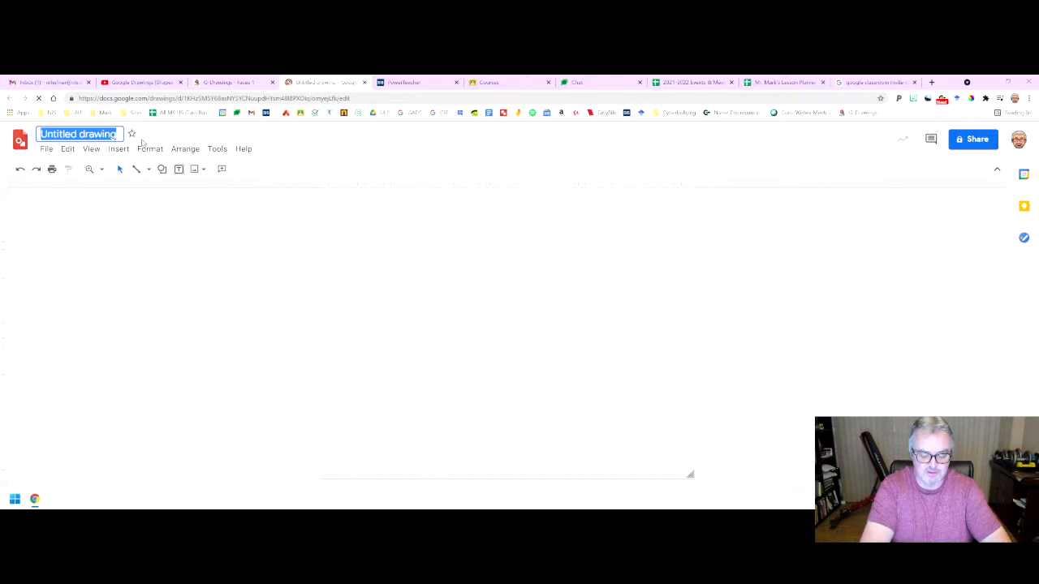
pyautogui.write('Google Dra')
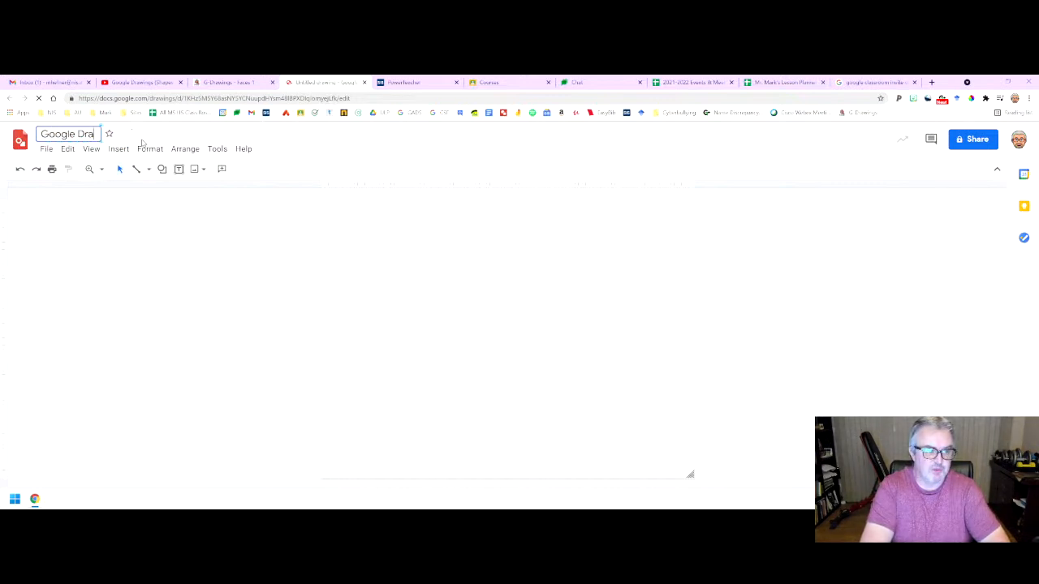
pyautogui.write('wing Faces')
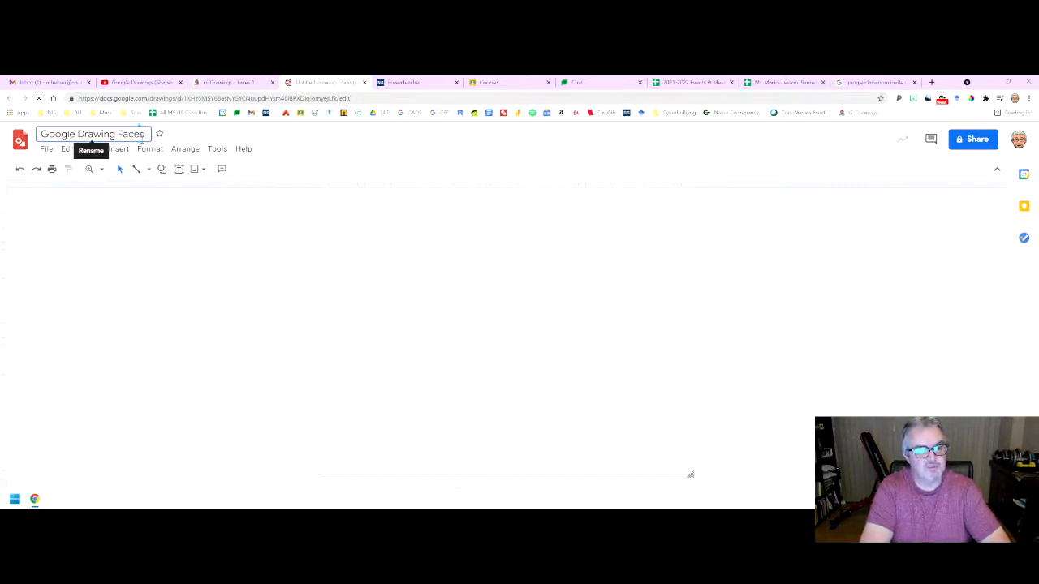
pyautogui.write(' 1')
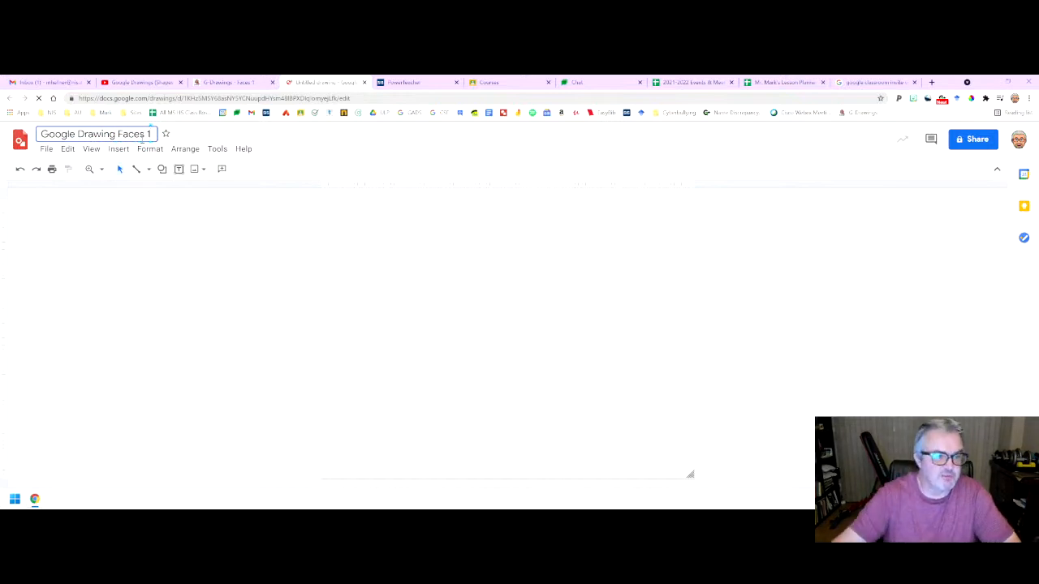
pyautogui.click(278, 261)
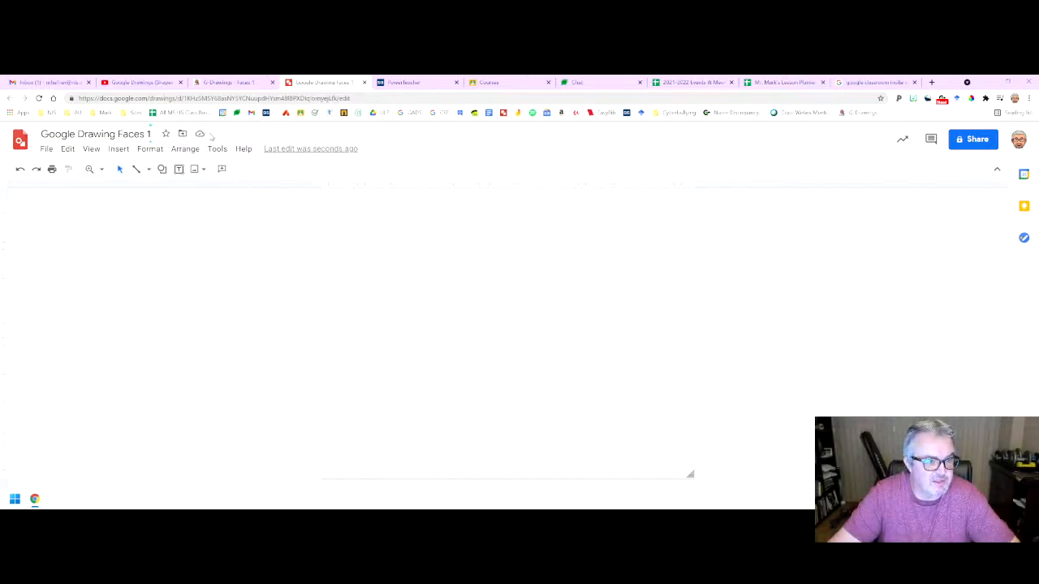
# - Move the drawing to the Digital Art folder in the Websites & Digital Art shared drive, accepting the ownership transfer
pyautogui.click(182, 134)
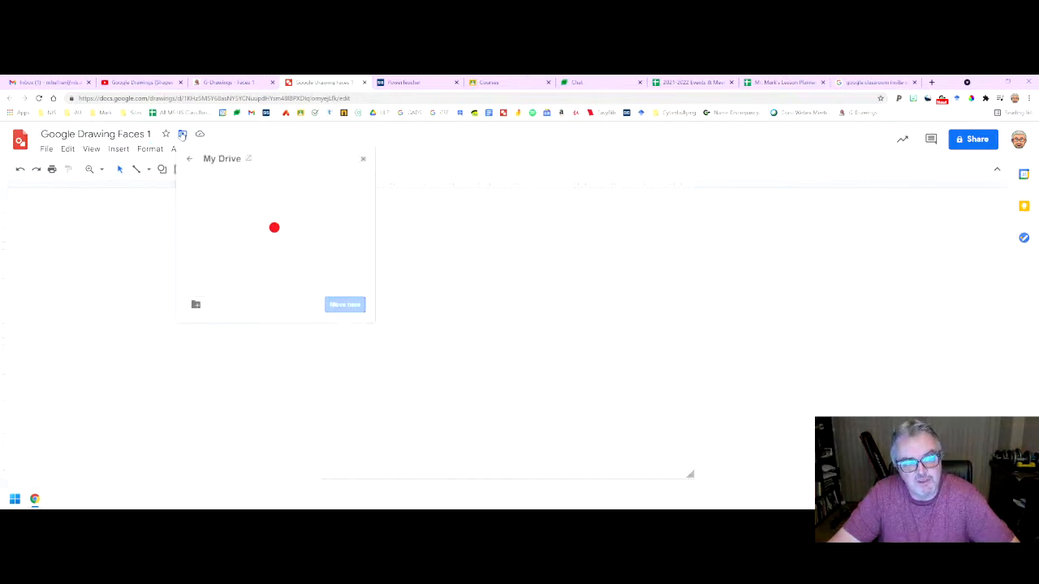
pyautogui.click(189, 159)
pyautogui.doubleClick(221, 209)
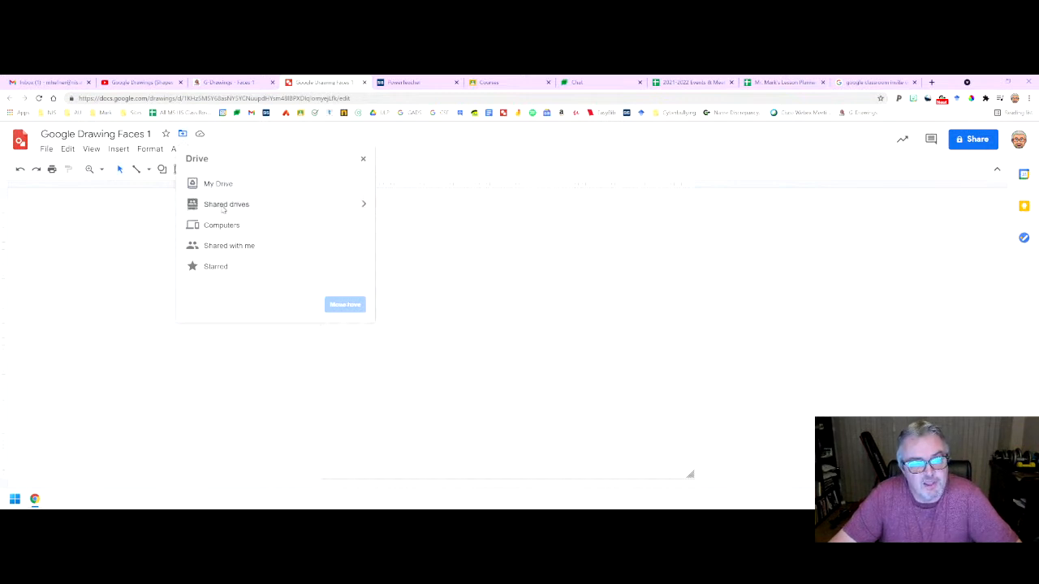
pyautogui.scroll(-10, 231, 221)
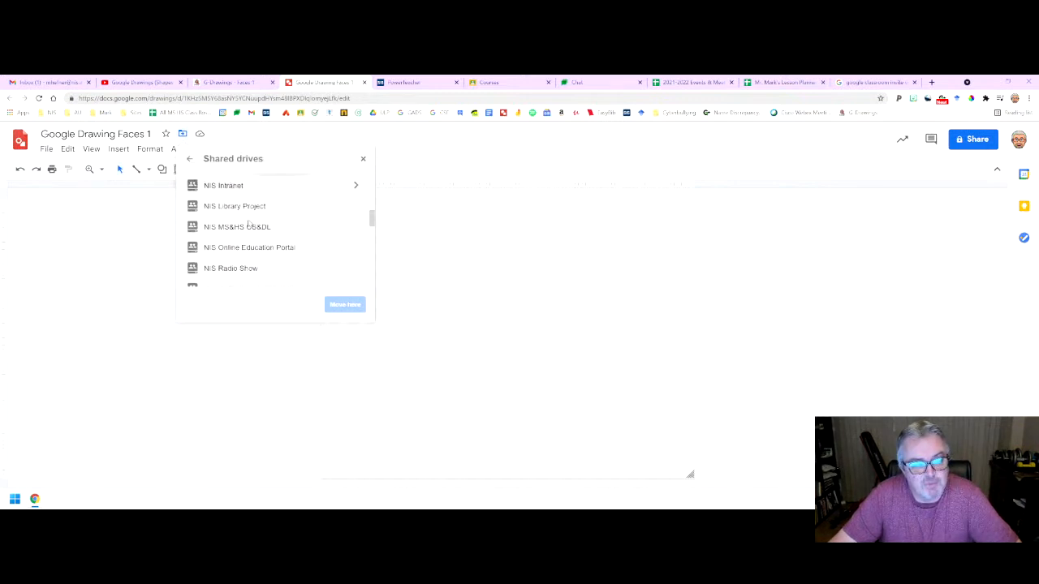
pyautogui.scroll(2, 249, 224)
pyautogui.scroll(-5, 250, 223)
pyautogui.scroll(-3, 250, 221)
pyautogui.click(248, 254)
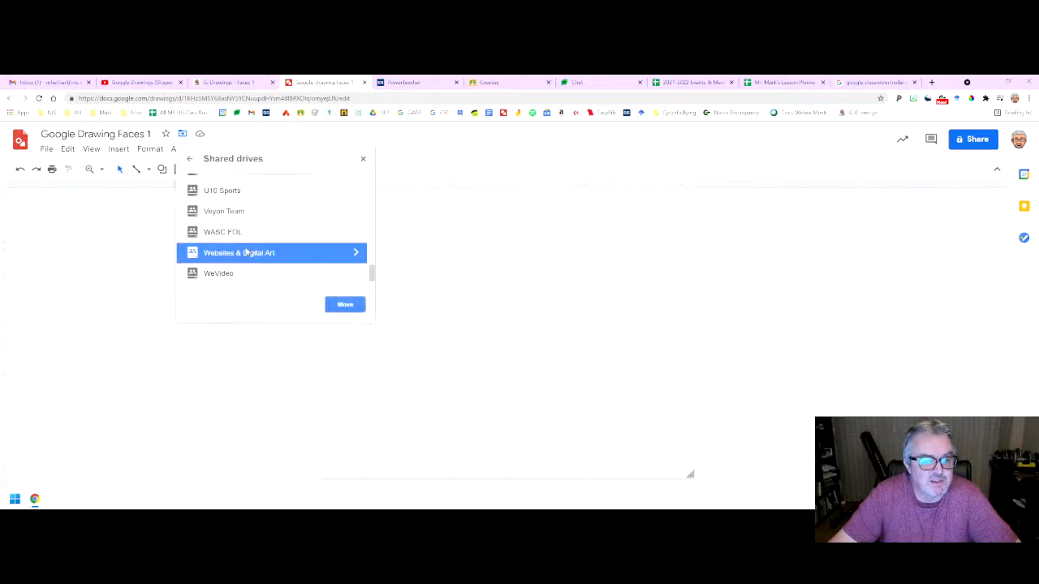
pyautogui.click(248, 254)
pyautogui.click(208, 185)
pyautogui.click(208, 186)
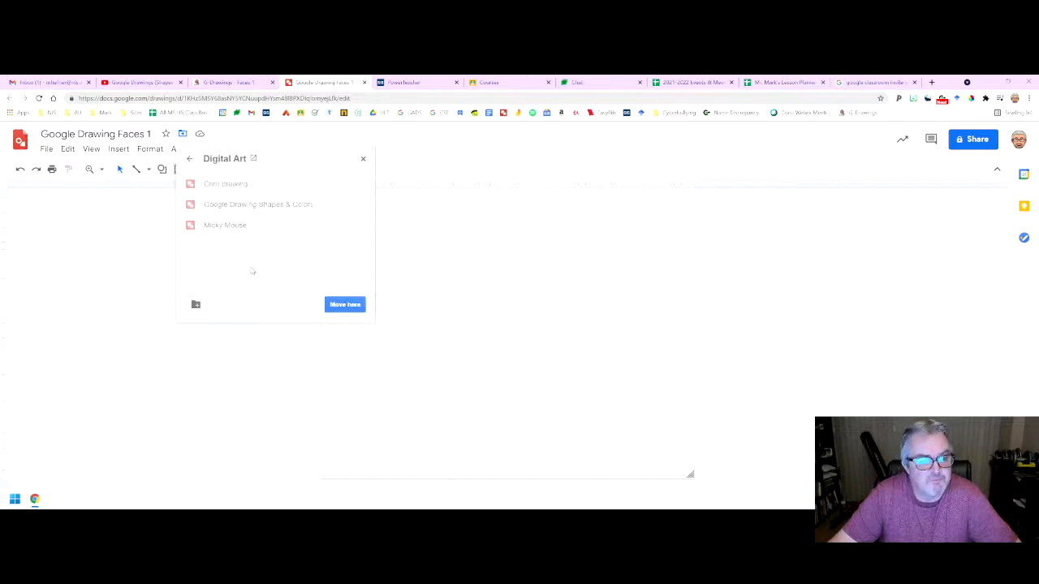
pyautogui.click(345, 305)
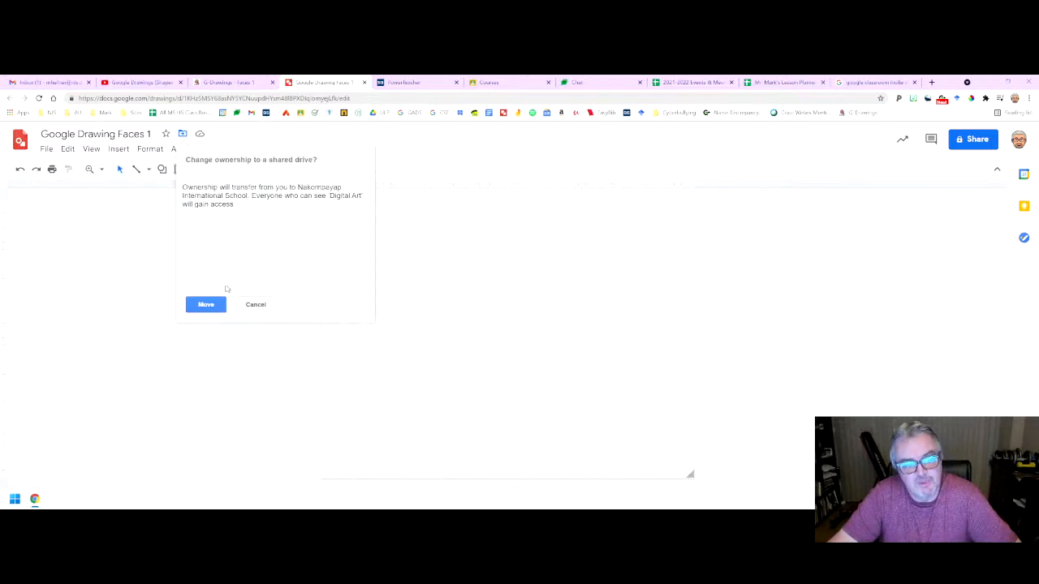
pyautogui.click(206, 304)
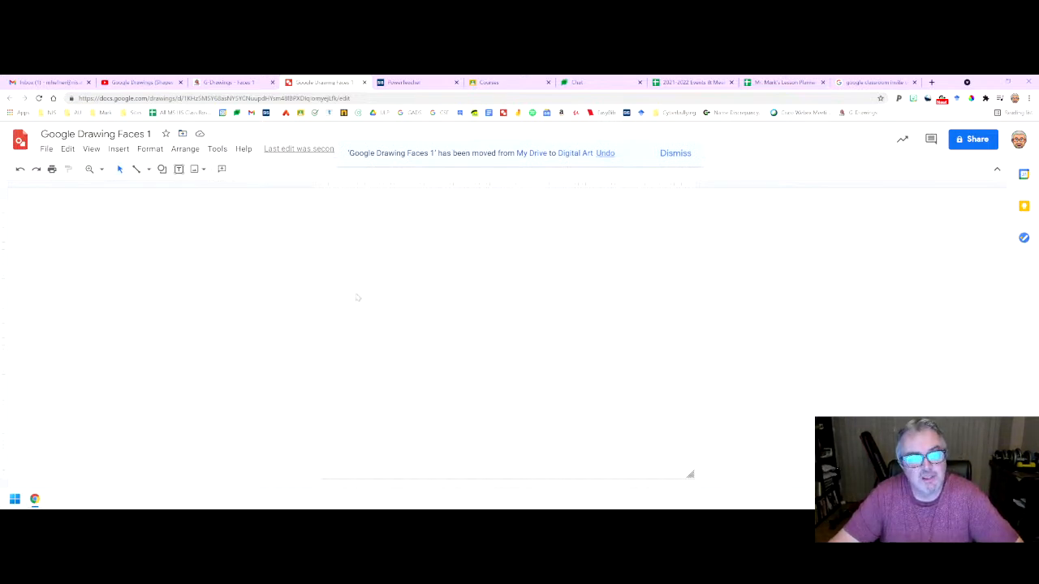
# - Copy the faces worksheet image from the Faces 1 lesson page and paste it into the Google Drawing Faces 1 canvas
pyautogui.click(224, 83)
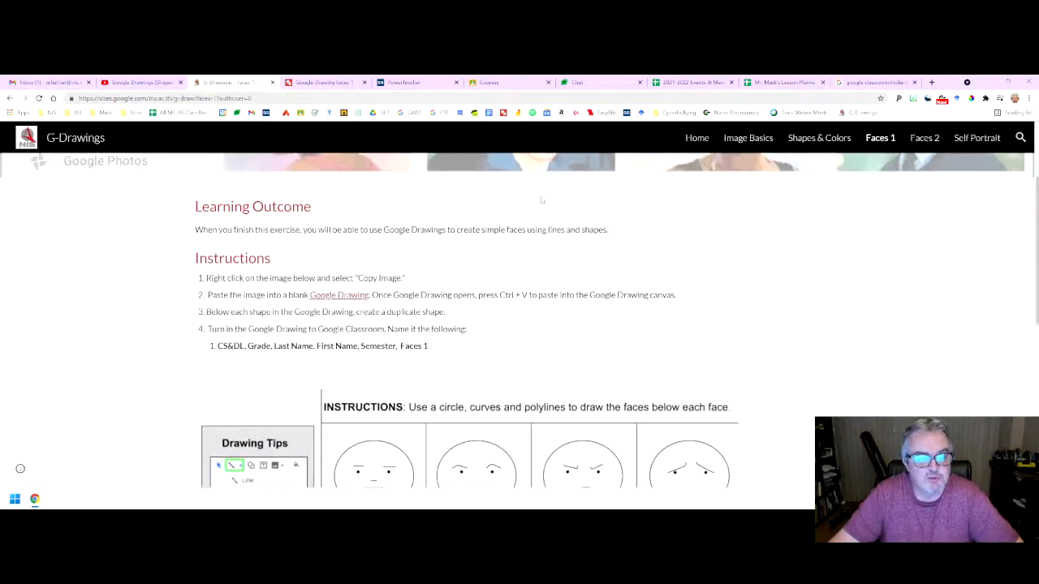
pyautogui.scroll(-3, 559, 261)
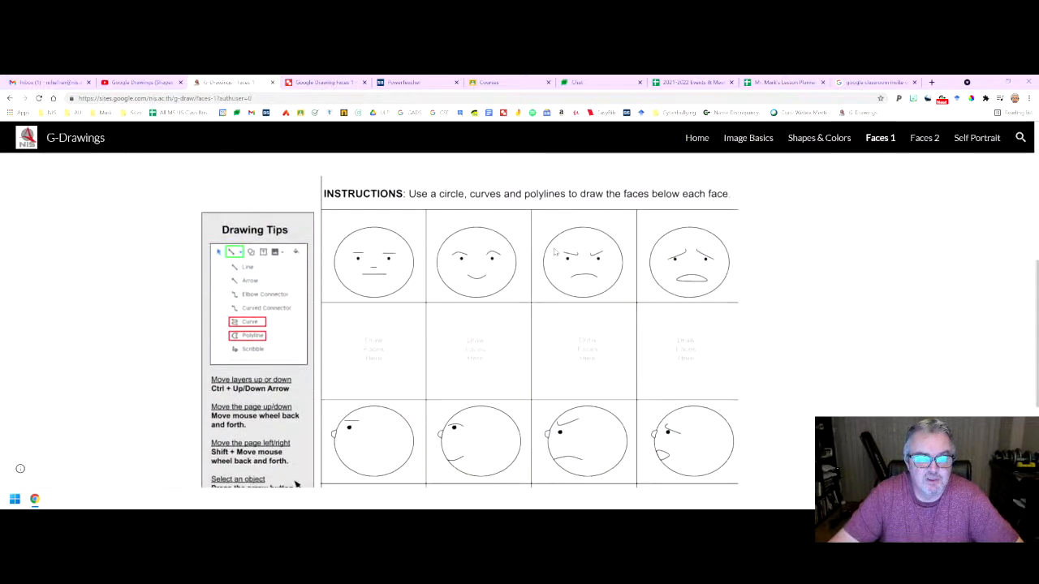
pyautogui.rightClick(428, 273)
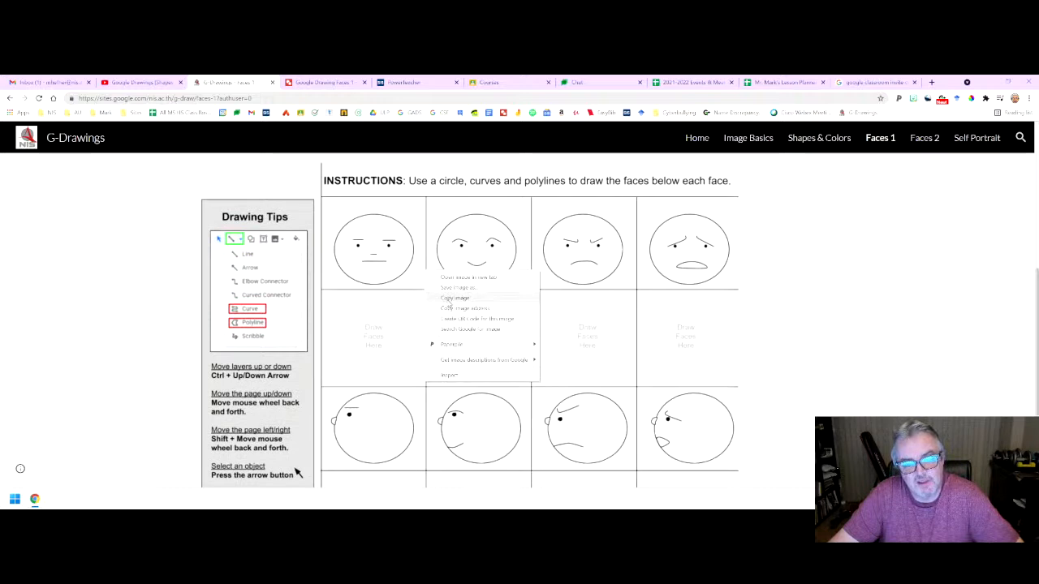
pyautogui.click(445, 299)
pyautogui.scroll(-3, 441, 301)
pyautogui.scroll(3, 441, 301)
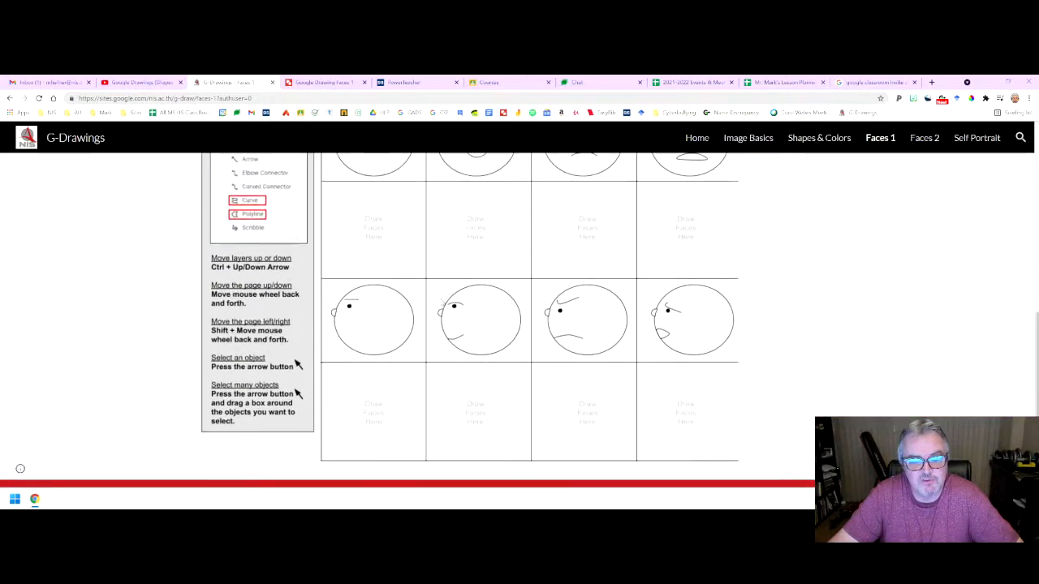
pyautogui.scroll(4, 442, 302)
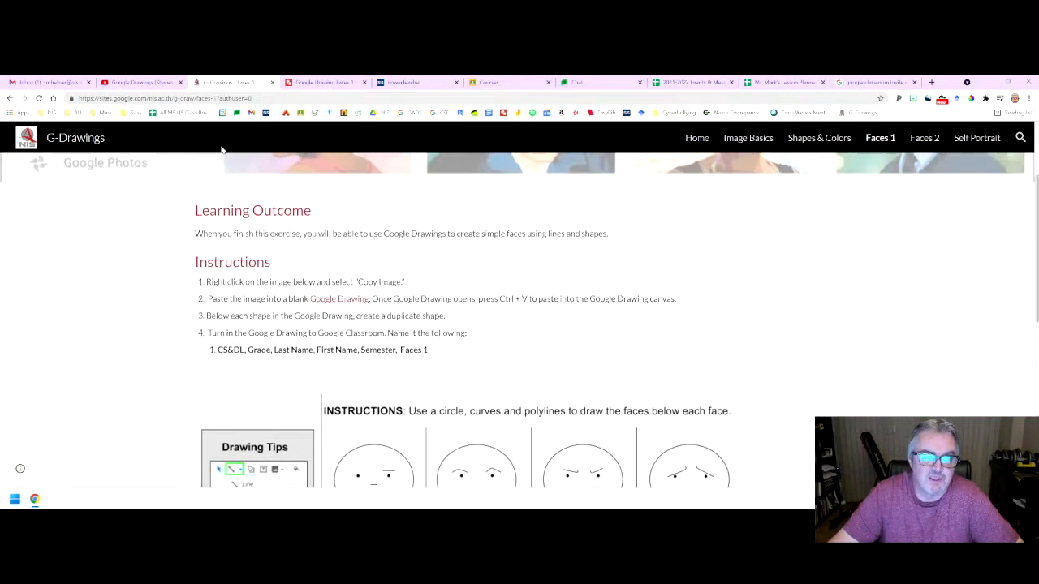
pyautogui.click(318, 82)
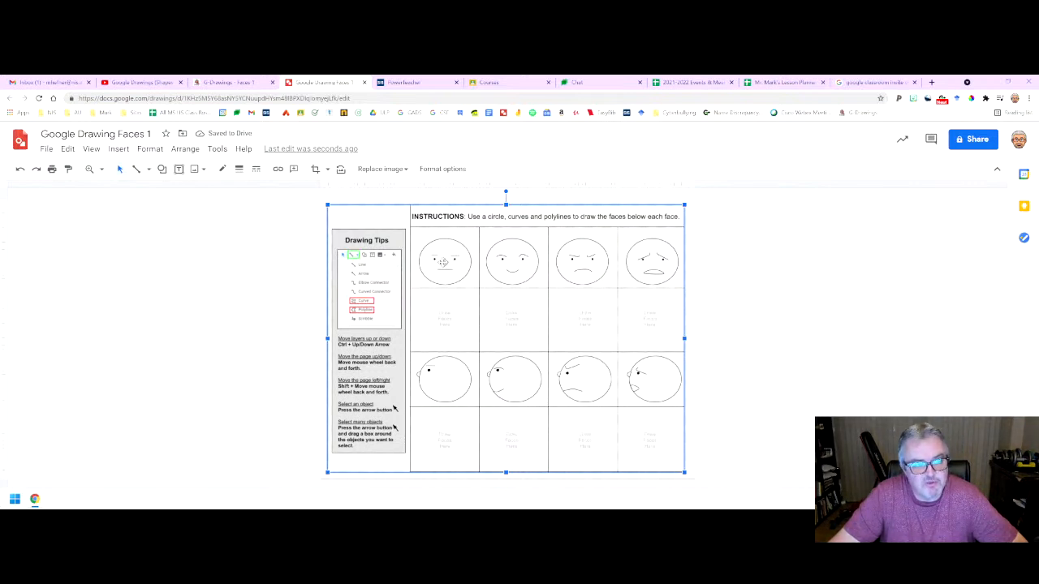
# - Draw an oval over the outline of the first face in the worksheet's upper row and make its fill transparent
pyautogui.click(90, 170)
pyautogui.moveTo(411, 231); pyautogui.dragTo(476, 286)
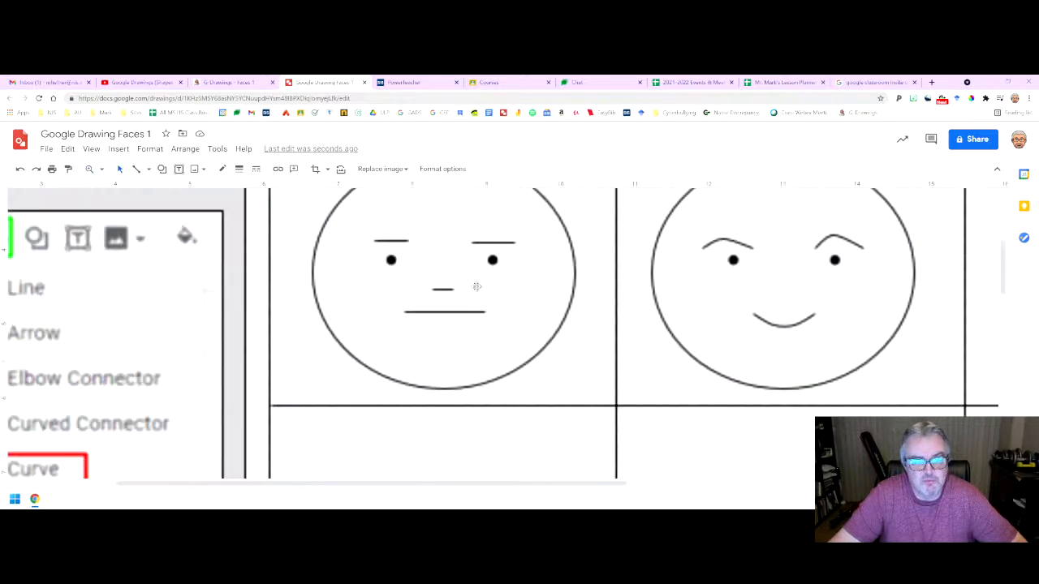
pyautogui.scroll(1, 476, 287)
pyautogui.scroll(-1, 408, 283)
pyautogui.click(162, 168)
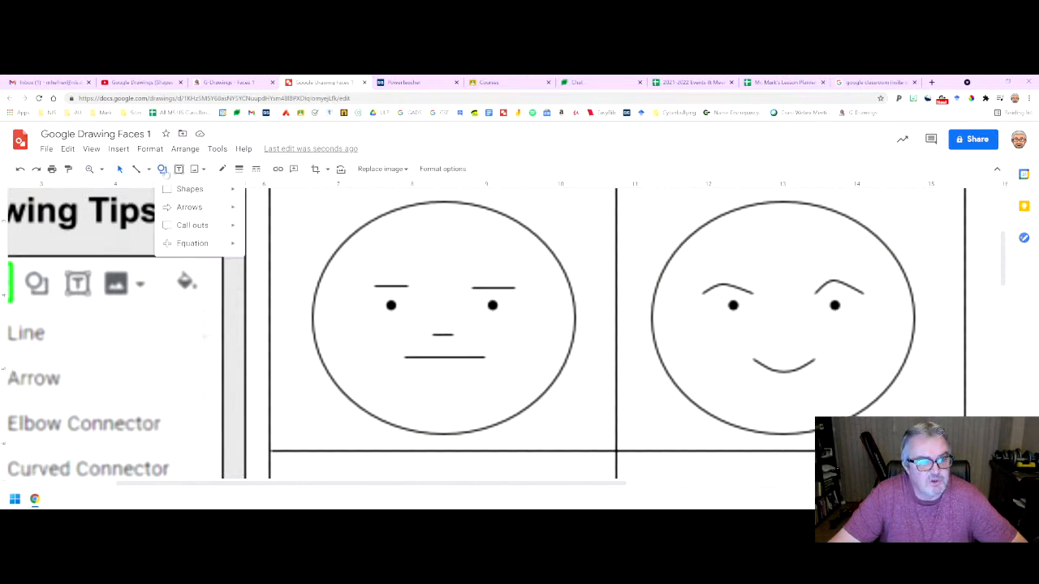
pyautogui.moveTo(183, 190)
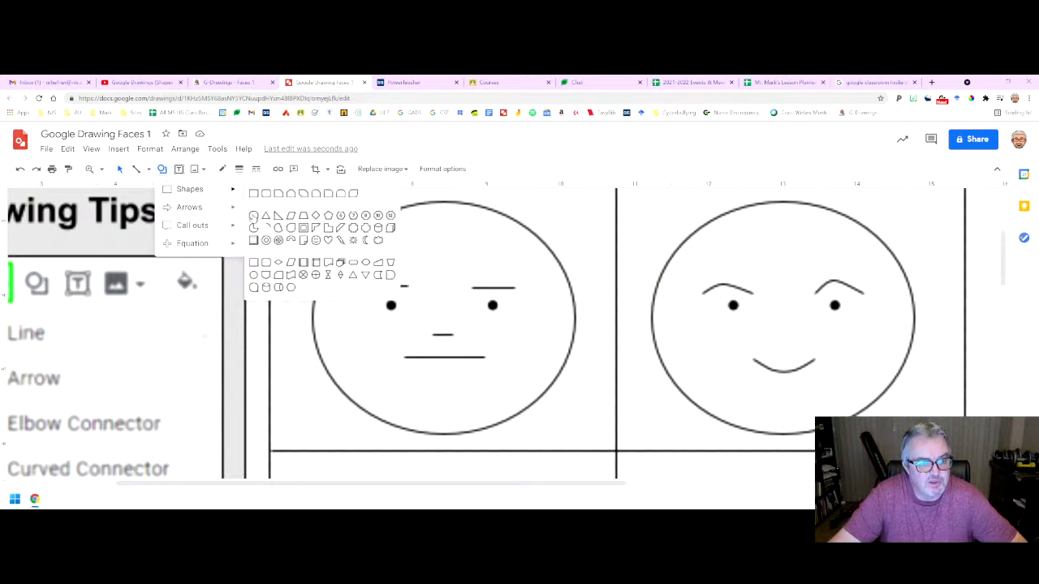
pyautogui.click(252, 215)
pyautogui.moveTo(309, 195); pyautogui.dragTo(577, 432)
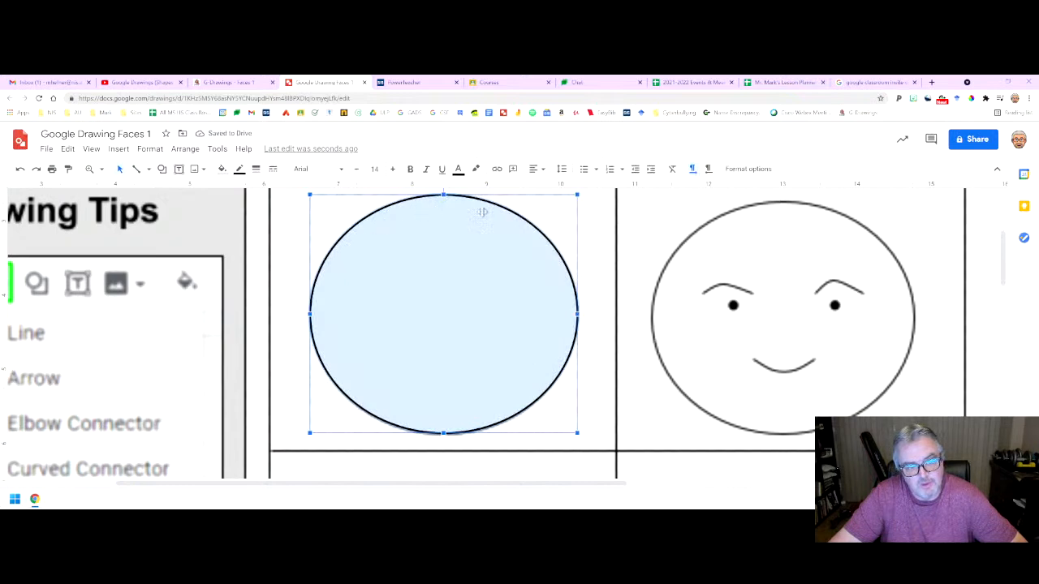
pyautogui.click(222, 170)
pyautogui.click(269, 211)
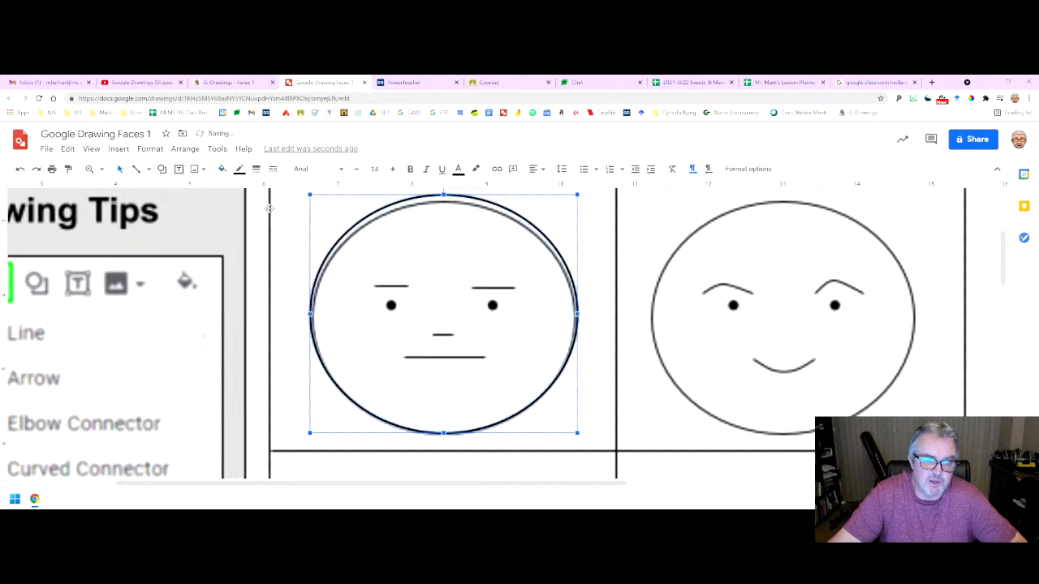
# - Trace the first face's two eyebrows, nose and mouth with straight horizontal lines
pyautogui.click(138, 170)
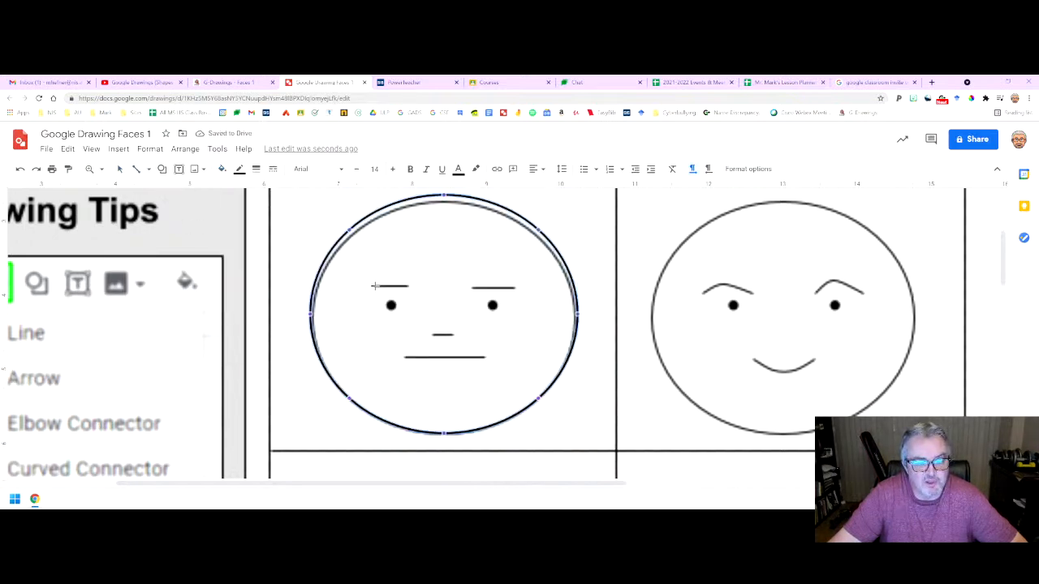
pyautogui.moveTo(385, 287); pyautogui.dragTo(412, 286)
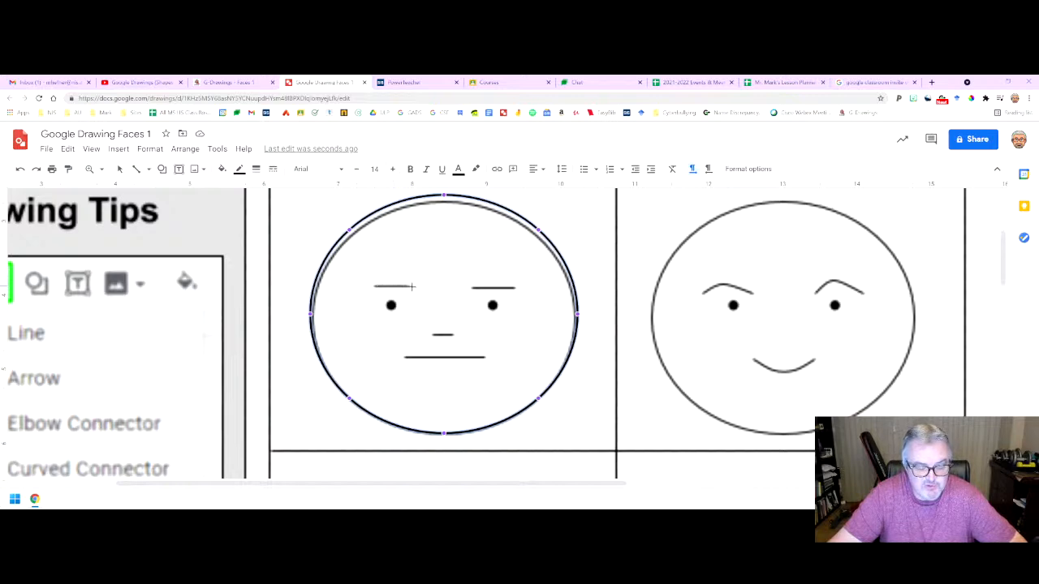
pyautogui.moveTo(411, 287); pyautogui.dragTo(410, 286)
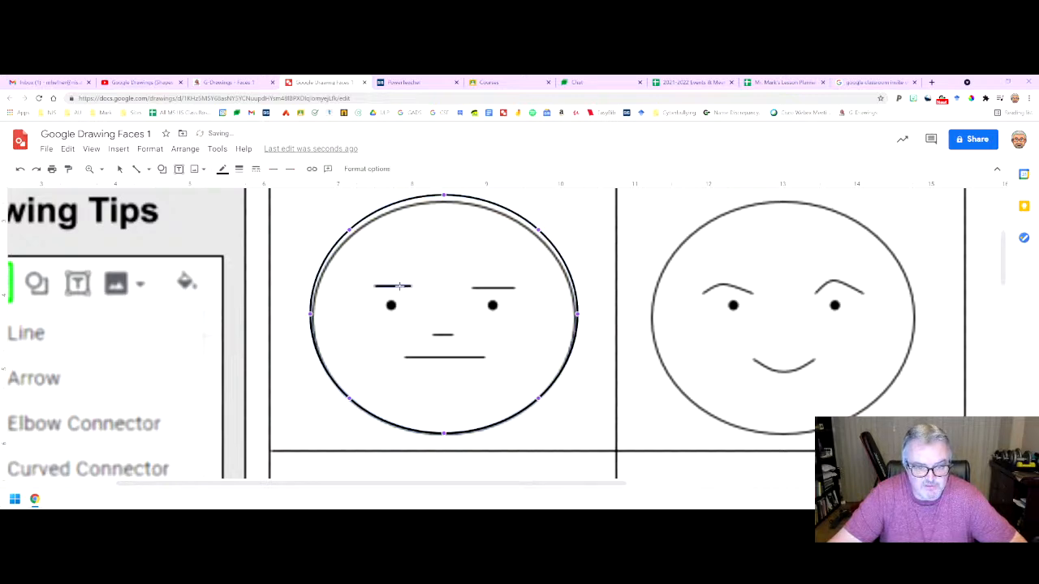
pyautogui.moveTo(474, 287); pyautogui.dragTo(517, 287)
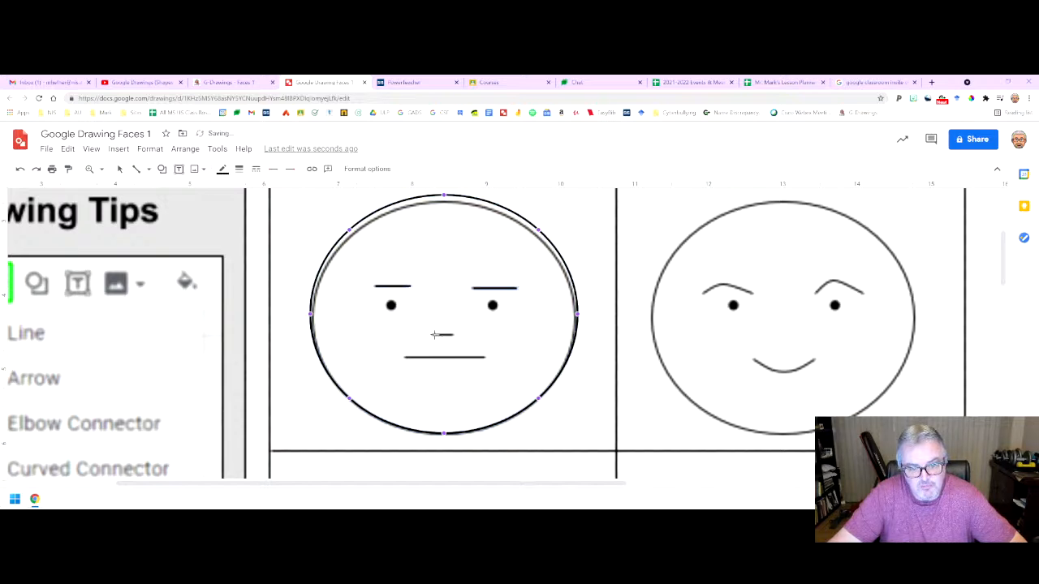
pyautogui.moveTo(434, 334); pyautogui.dragTo(454, 334)
pyautogui.moveTo(406, 357); pyautogui.dragTo(484, 357)
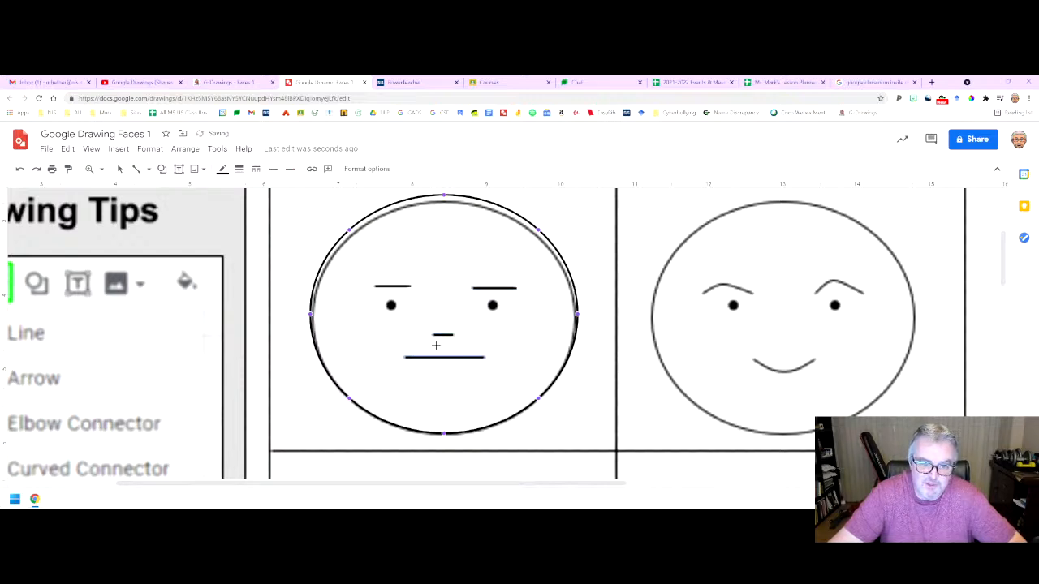
# - Trace the first face's two eyes with a small black-filled oval and a duplicate of it
pyautogui.click(163, 169)
pyautogui.moveTo(195, 189)
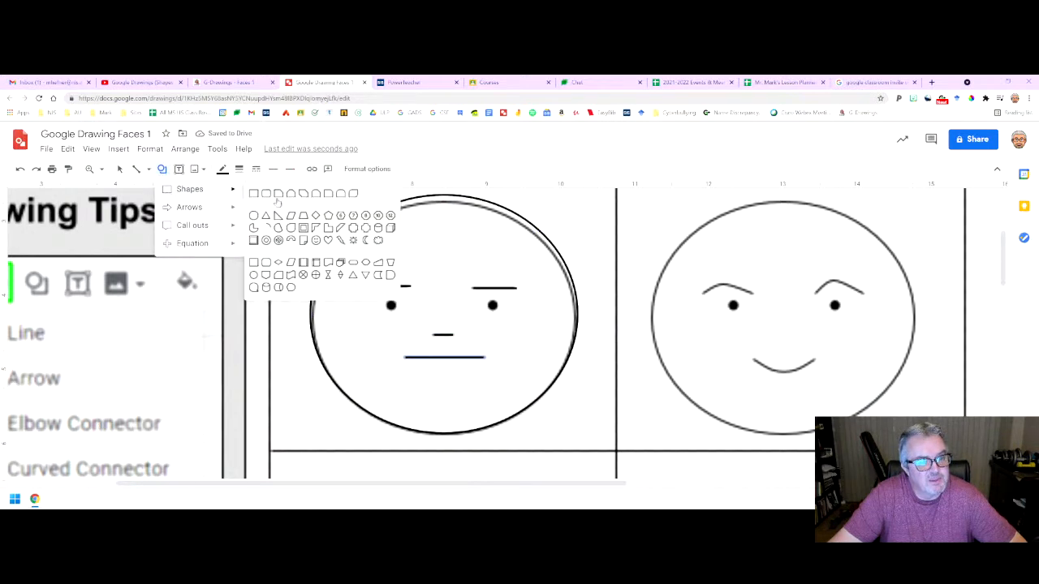
pyautogui.click(254, 216)
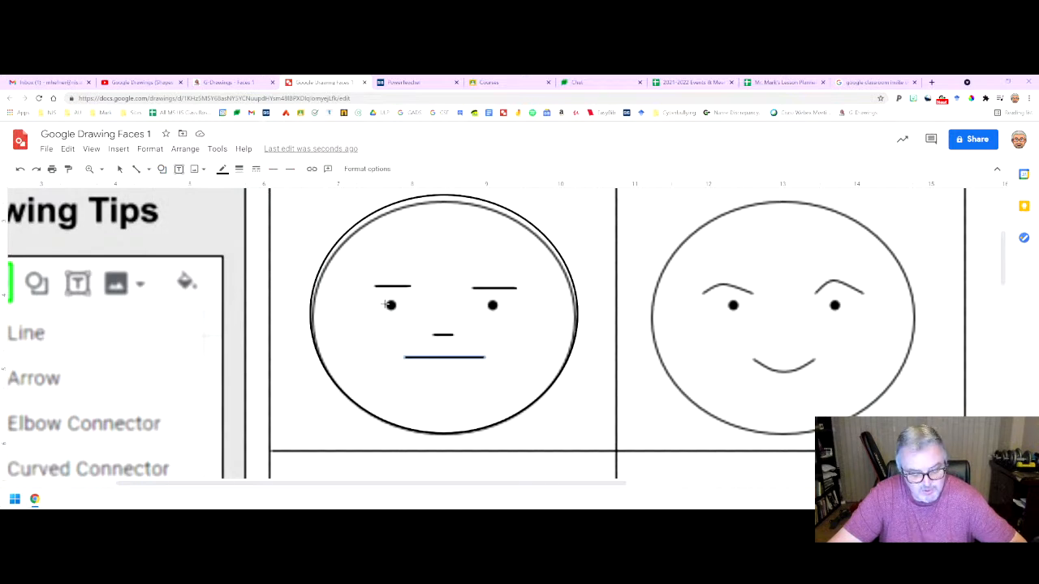
pyautogui.scroll(2, 385, 304)
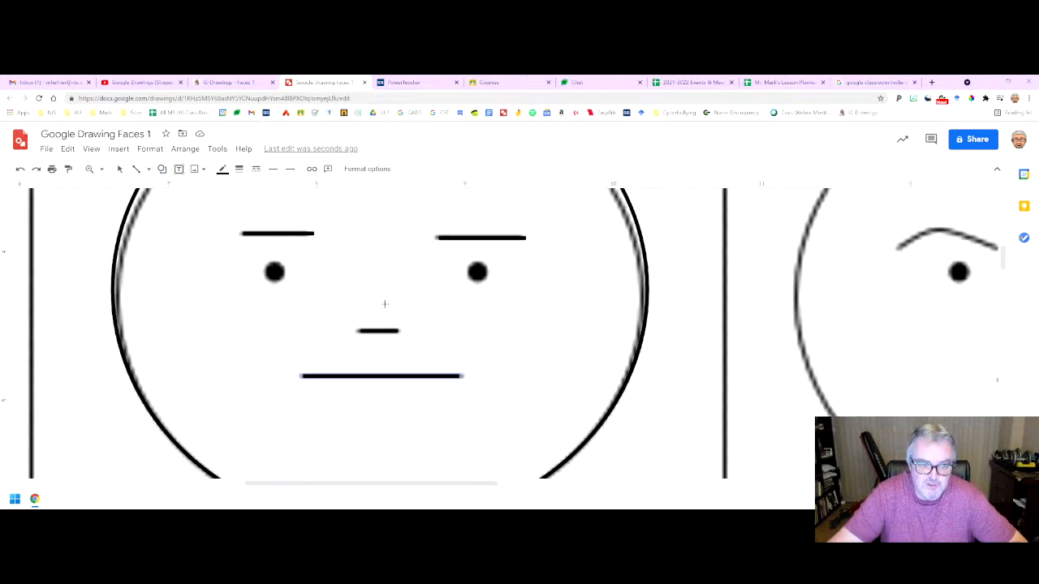
pyautogui.scroll(2, 385, 304)
pyautogui.scroll(3, 383, 317)
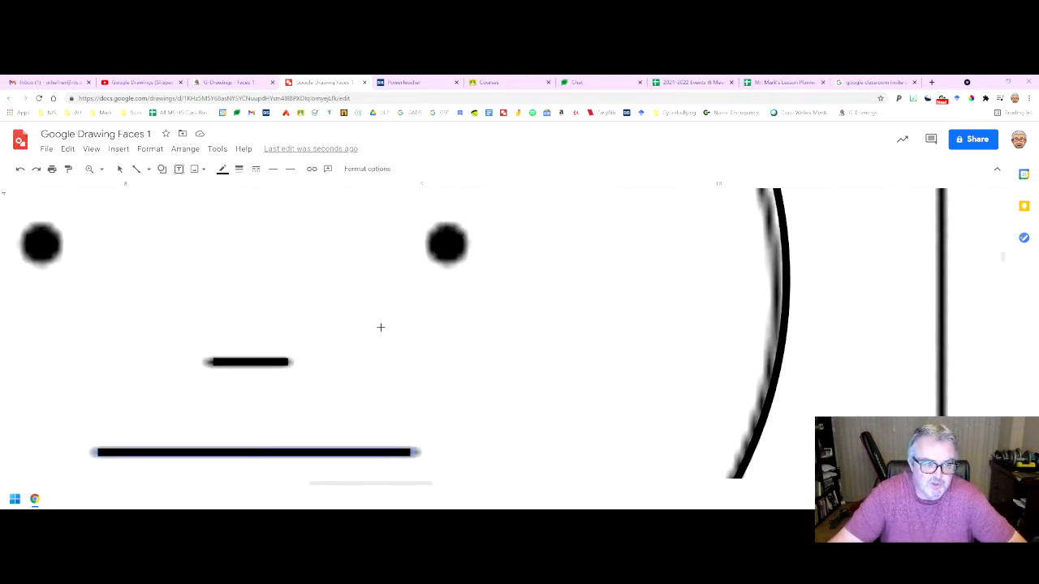
pyautogui.hscroll(-5, 156, 356)
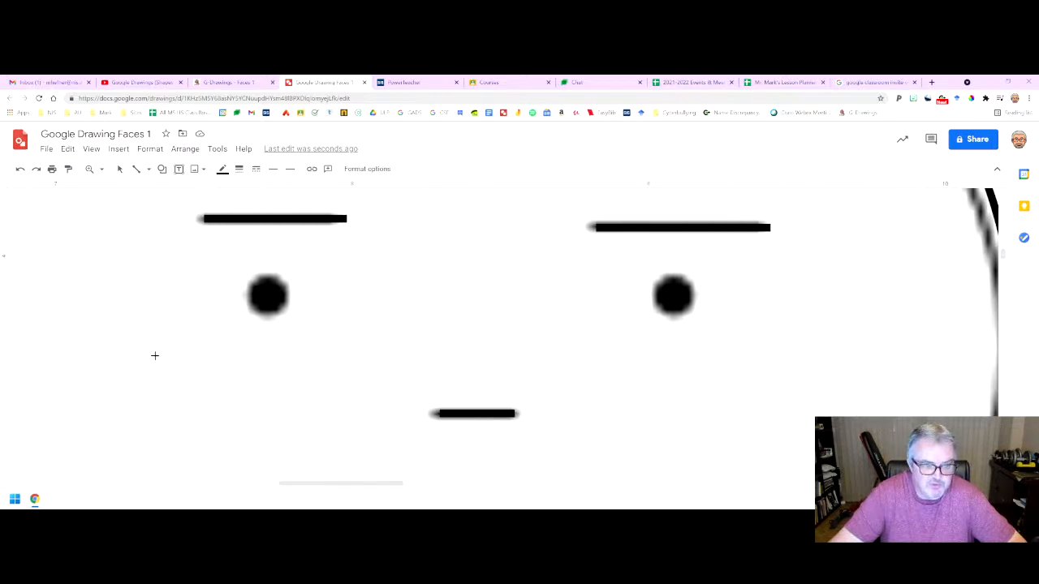
pyautogui.moveTo(258, 287); pyautogui.dragTo(291, 316)
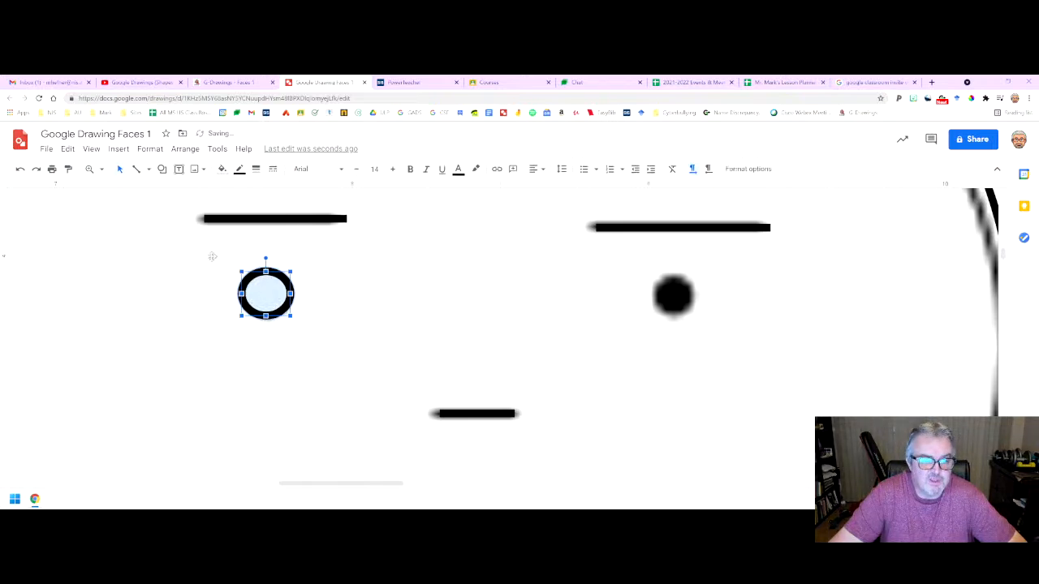
pyautogui.click(222, 171)
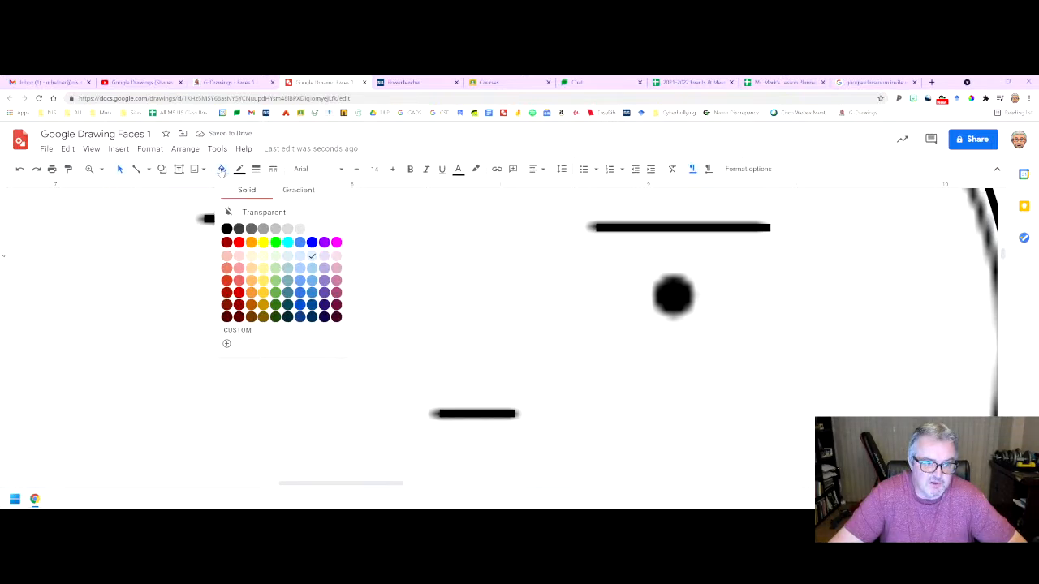
pyautogui.click(227, 228)
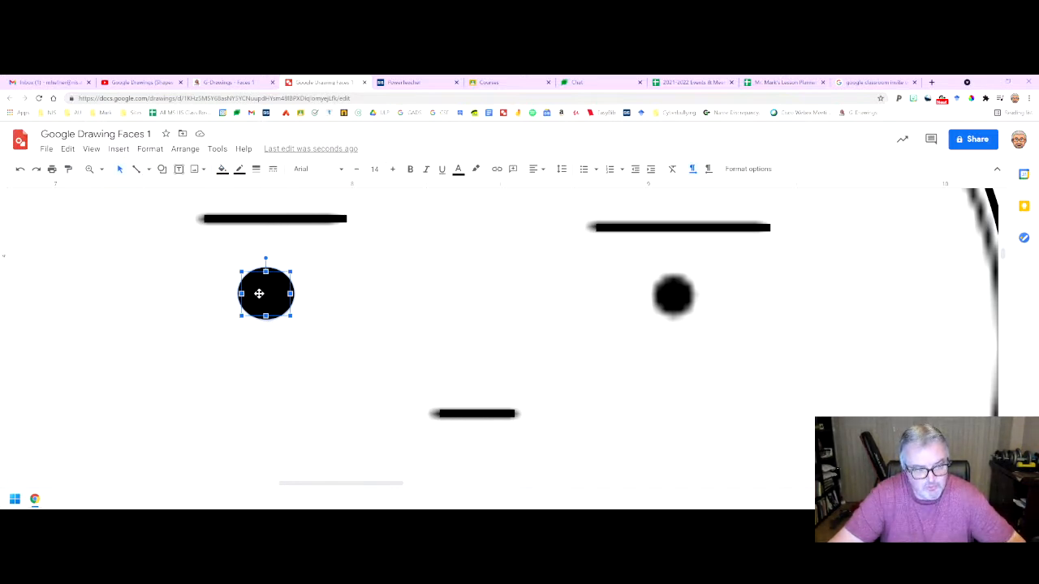
pyautogui.moveTo(271, 290); pyautogui.dragTo(665, 313)
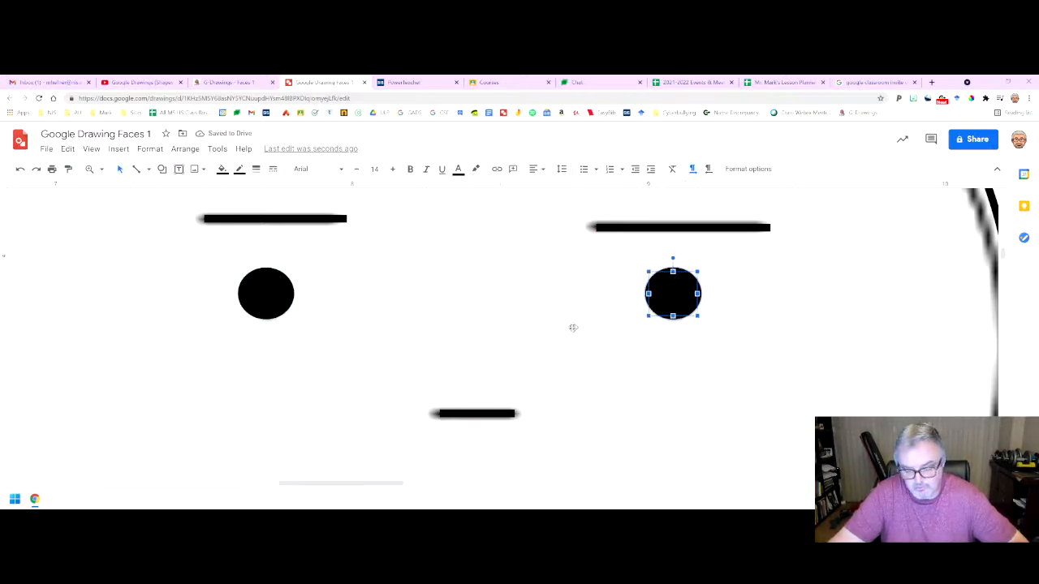
# - Select all traced parts of the first face without the worksheet image and move them down into the empty Draw Faces Here cell below
pyautogui.hotkey('ctrl', 'alt', '-')
pyautogui.hotkey('ctrl', 'alt', '-')
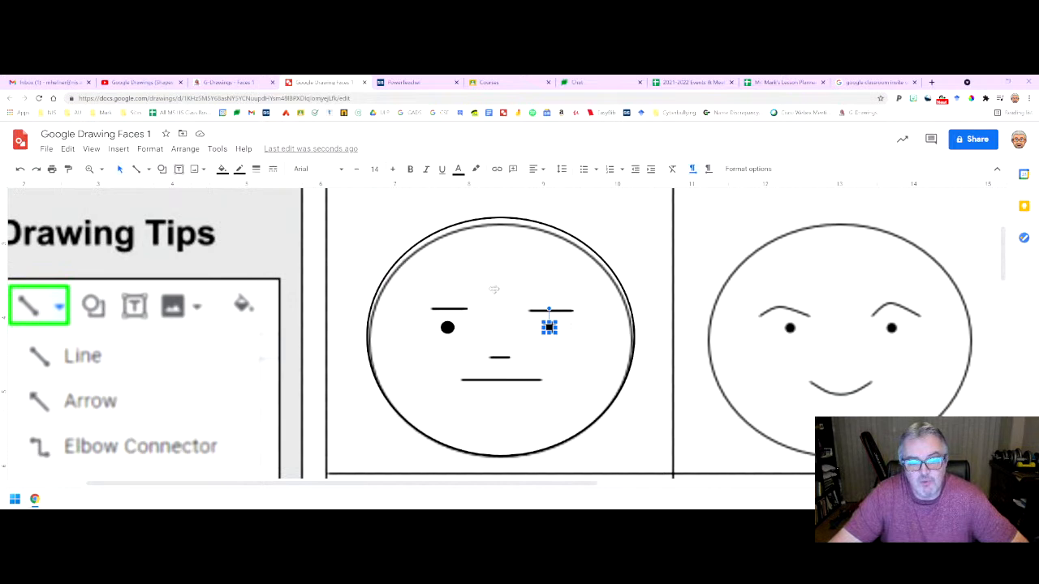
pyautogui.scroll(-3, 493, 289)
pyautogui.hotkey('ctrl', 'alt', '-')
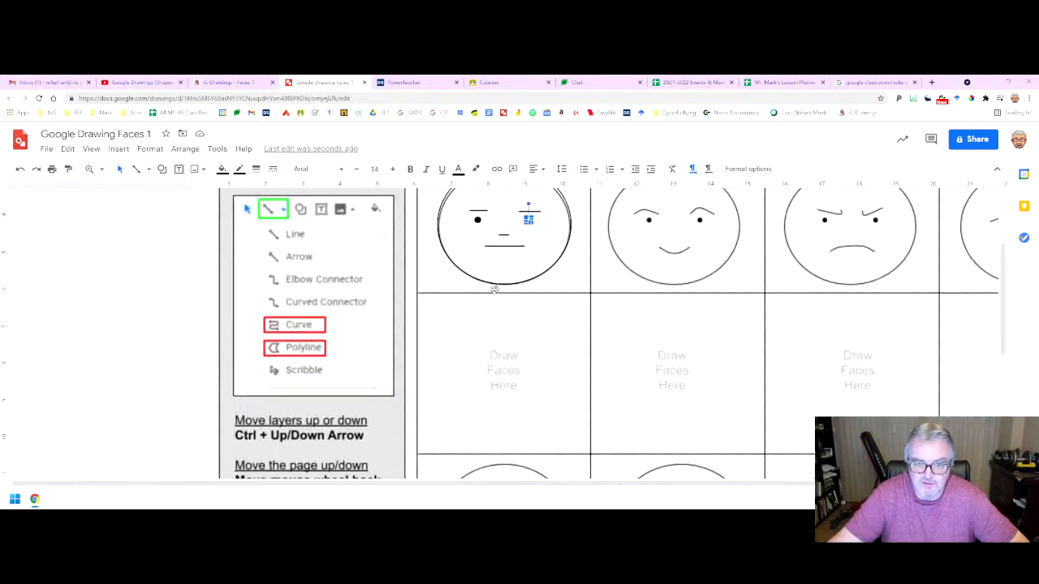
pyautogui.scroll(3, 511, 300)
pyautogui.scroll(-1, 537, 410)
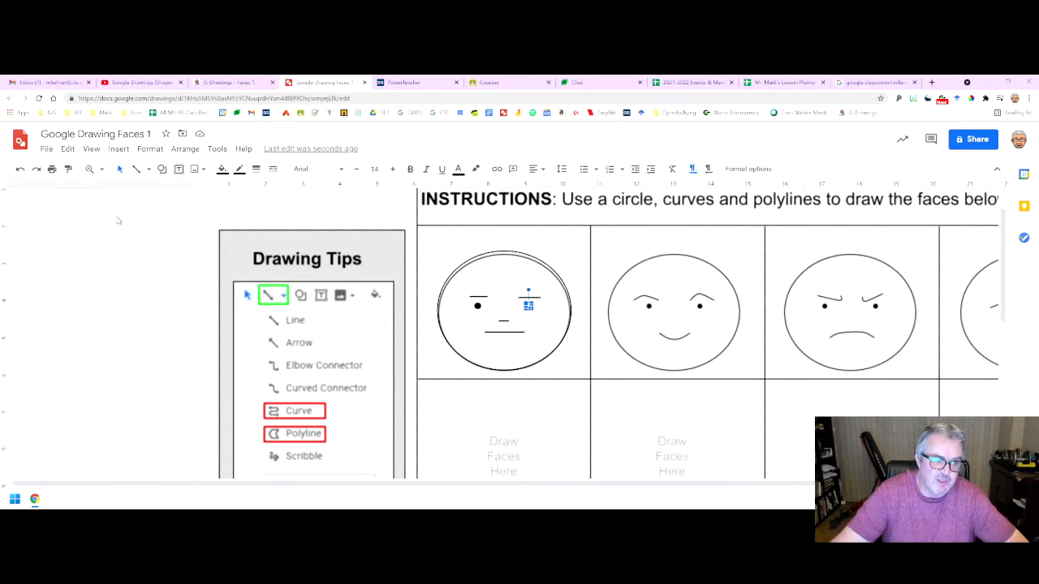
pyautogui.moveTo(81, 228); pyautogui.dragTo(592, 408)
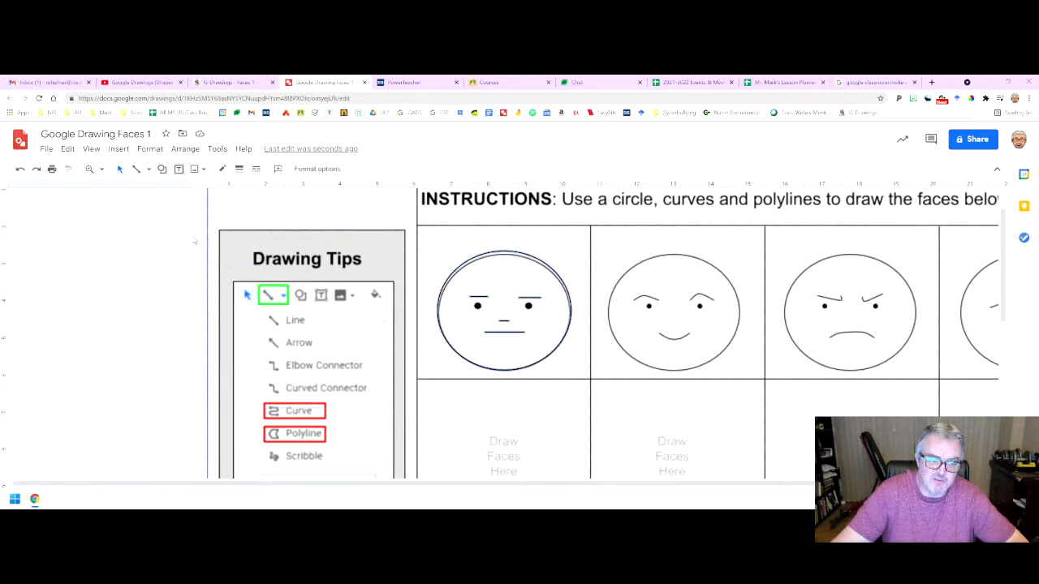
pyautogui.keyDown('shift'); pyautogui.click(234, 259); pyautogui.keyUp('shift')
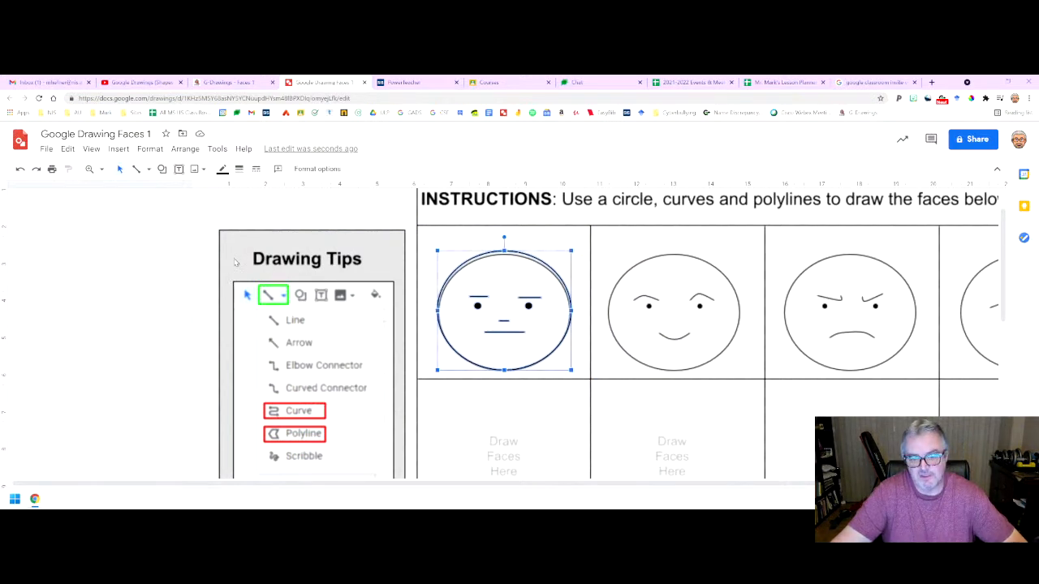
pyautogui.scroll(-1, 235, 262)
pyautogui.press('Down')
pyautogui.press('Down')
pyautogui.press('Down')
pyautogui.press('Down')
pyautogui.press('Down')
pyautogui.press('Down')
pyautogui.press('Down')
pyautogui.press('Down')
pyautogui.press('Down')
pyautogui.press('Down')
pyautogui.press('Down')
pyautogui.press('Down')
pyautogui.press('Down')
pyautogui.press('Down')
pyautogui.press('Down')
pyautogui.press('Down')
pyautogui.press('Down')
pyautogui.press('Down')
pyautogui.press('Down')
pyautogui.press('Down')
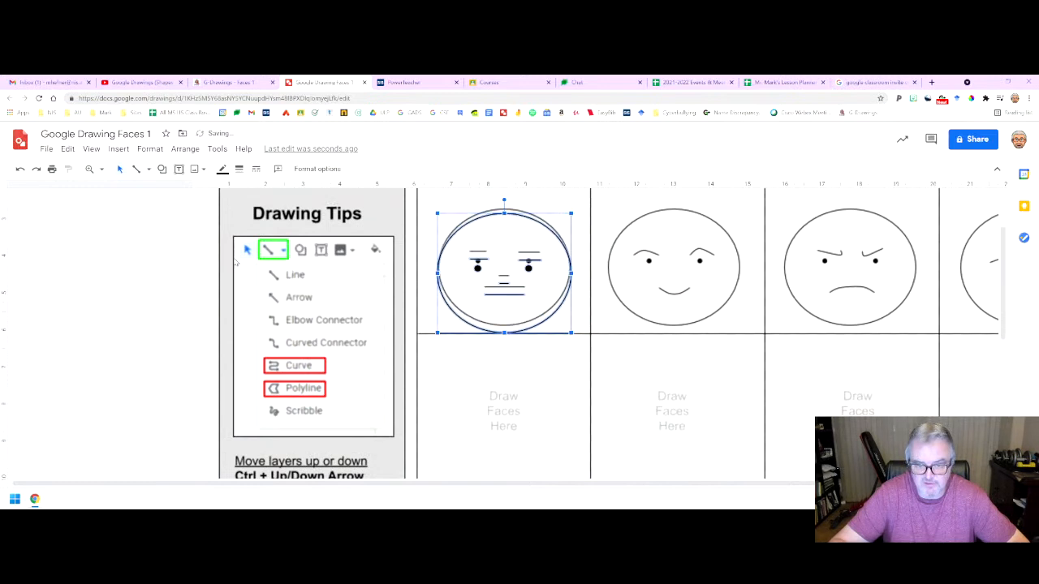
pyautogui.press('Down')
pyautogui.press('Down')
pyautogui.press('Down')
pyautogui.press('Down')
pyautogui.press('Down')
pyautogui.press('Down')
pyautogui.press('Down')
pyautogui.press('Down')
pyautogui.press('Down')
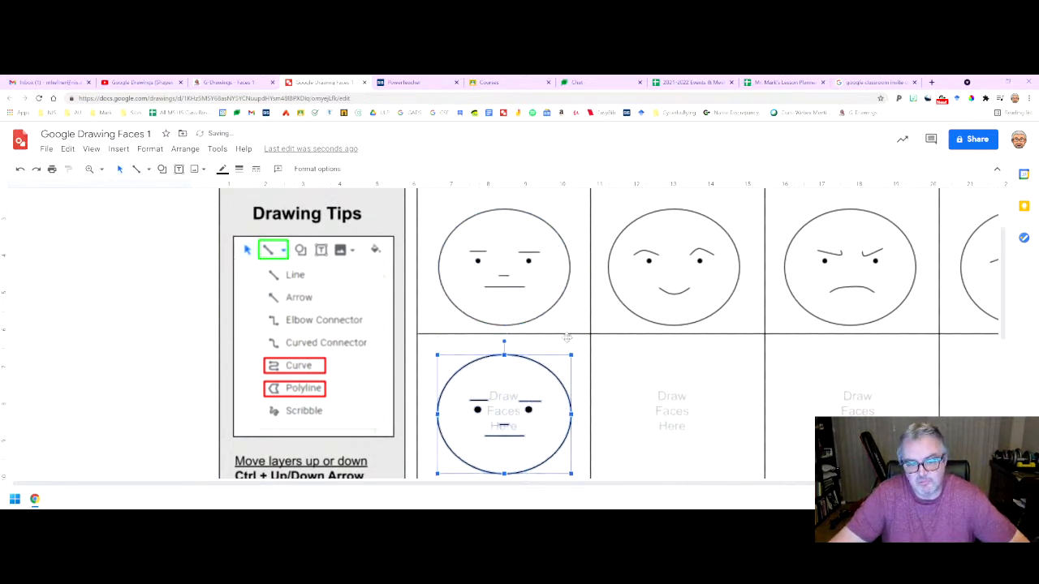
# - Fill the moved face's oval with a pale light orange color
pyautogui.click(84, 343)
pyautogui.click(484, 362)
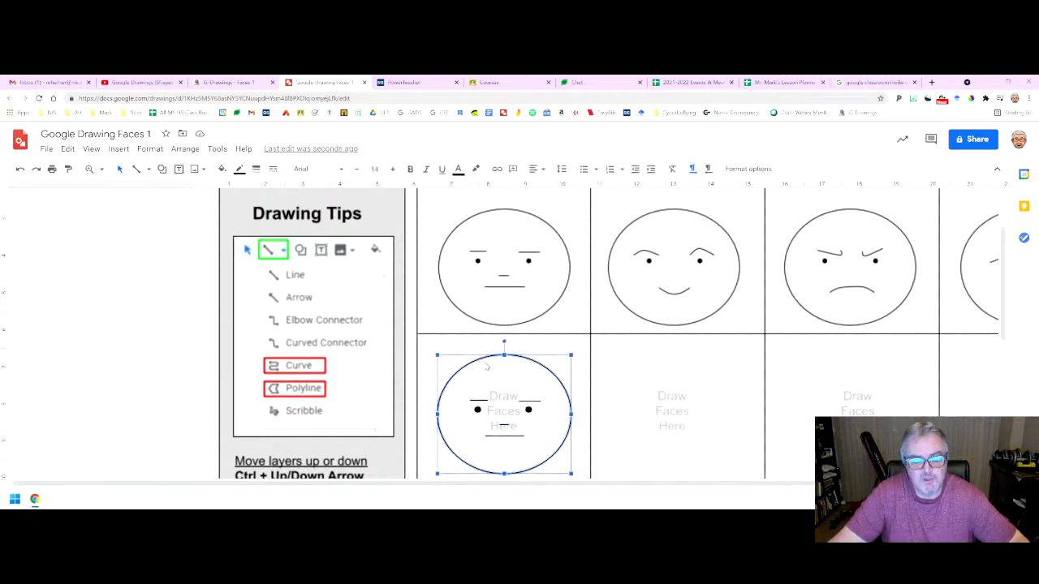
pyautogui.click(223, 169)
pyautogui.click(336, 229)
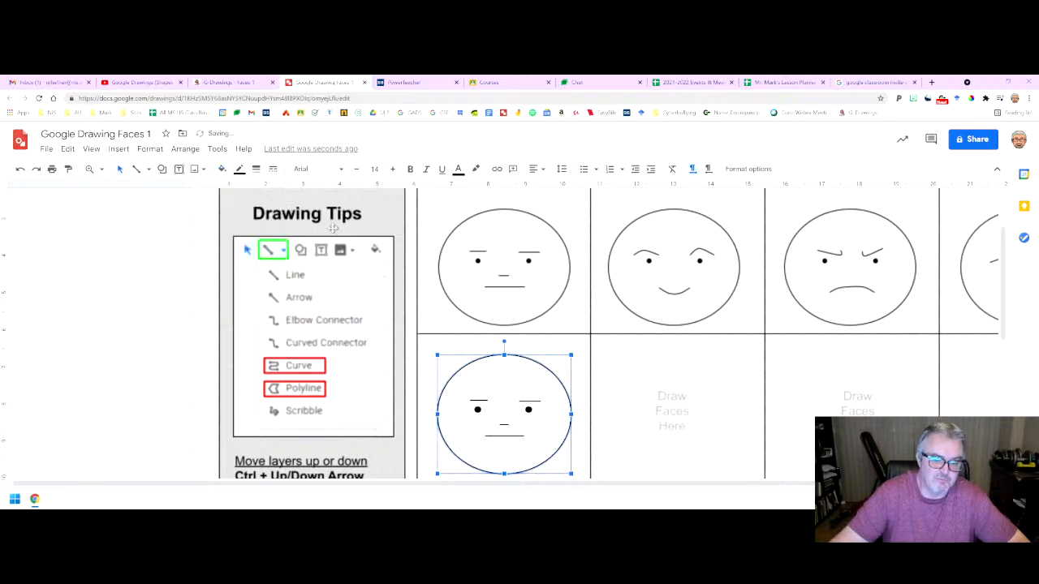
pyautogui.click(223, 172)
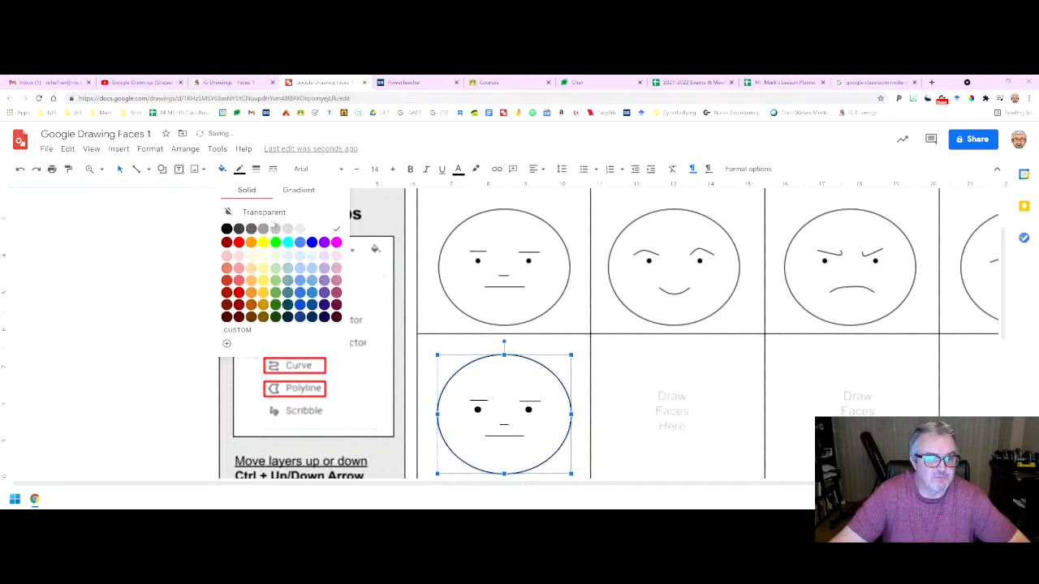
pyautogui.click(251, 259)
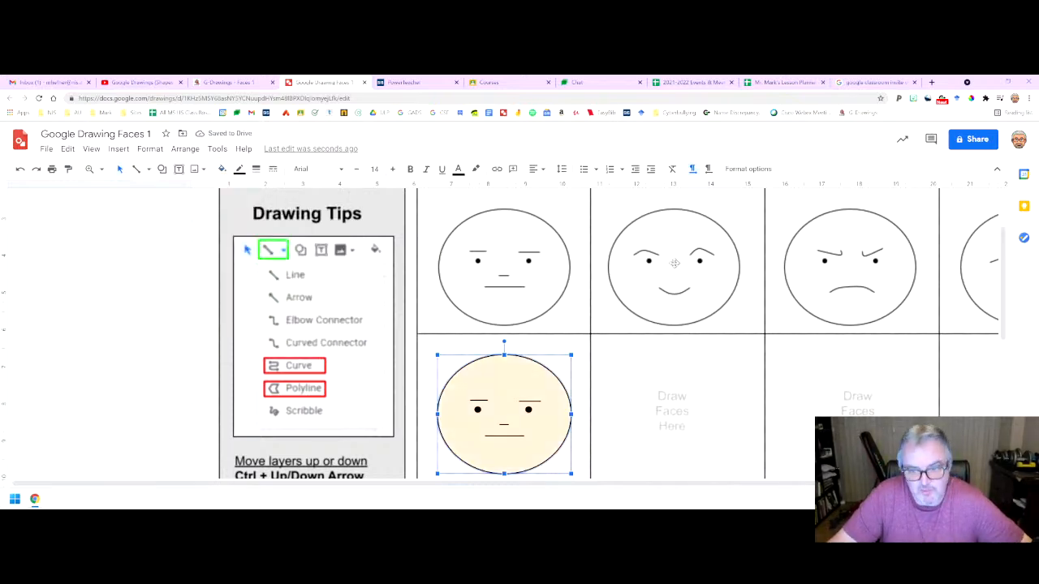
# - Draw an oval over the outline of the second face in the worksheet's upper row and make its fill transparent
pyautogui.hscroll(4, 674, 262)
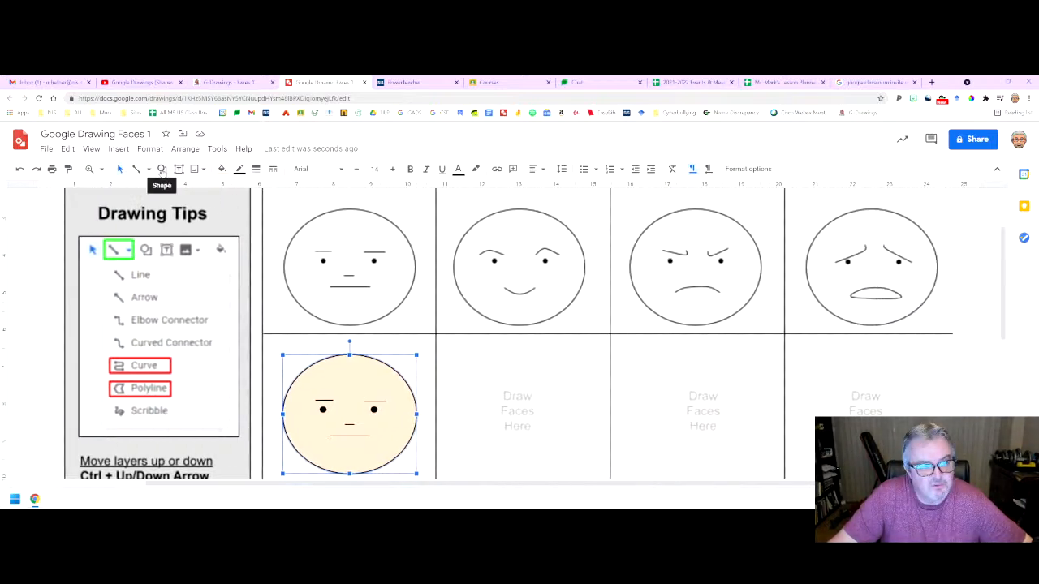
pyautogui.click(161, 169)
pyautogui.moveTo(167, 189)
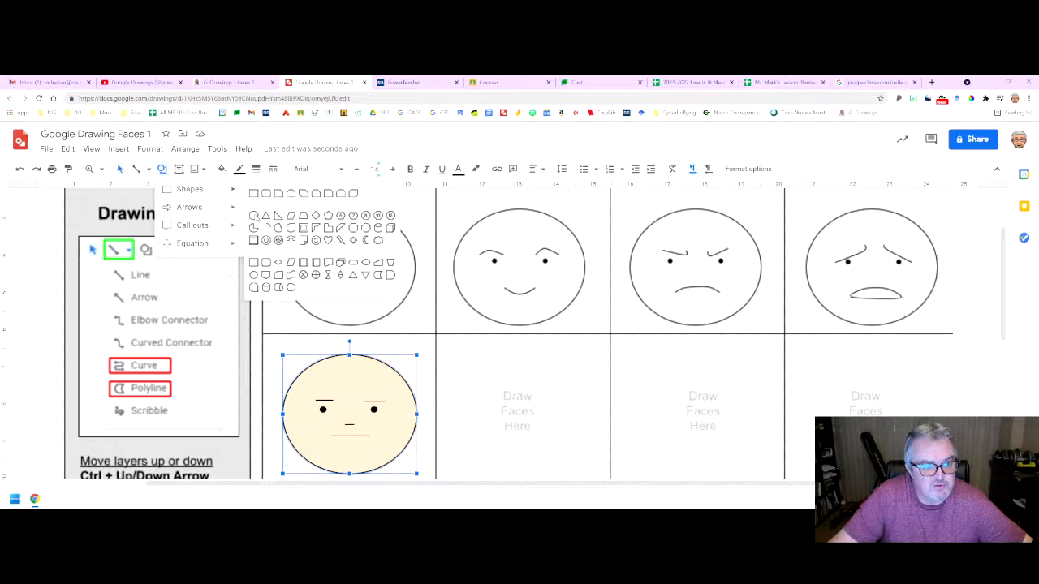
pyautogui.click(254, 215)
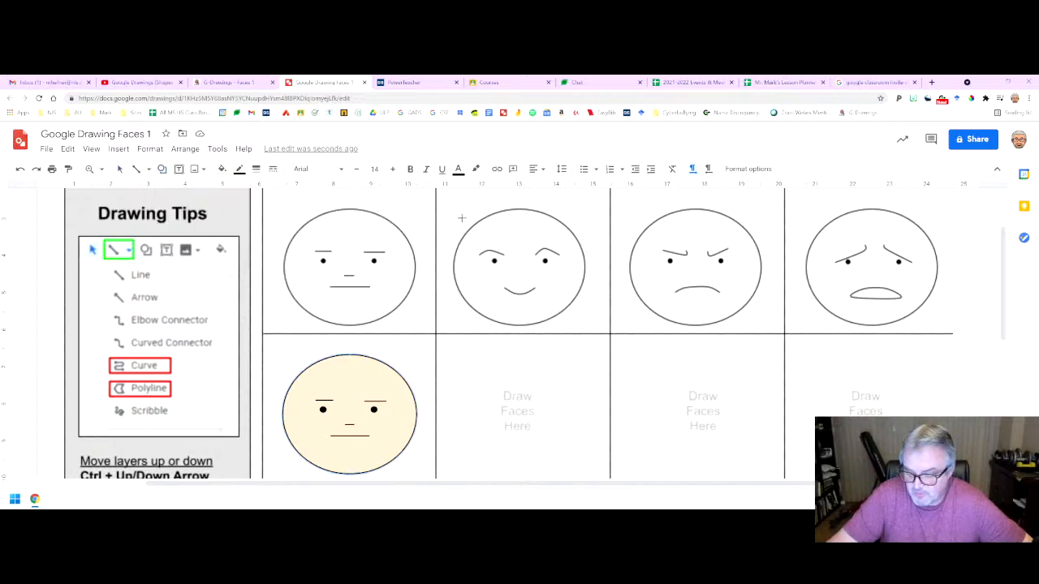
pyautogui.scroll(3, 462, 217)
pyautogui.scroll(2, 549, 299)
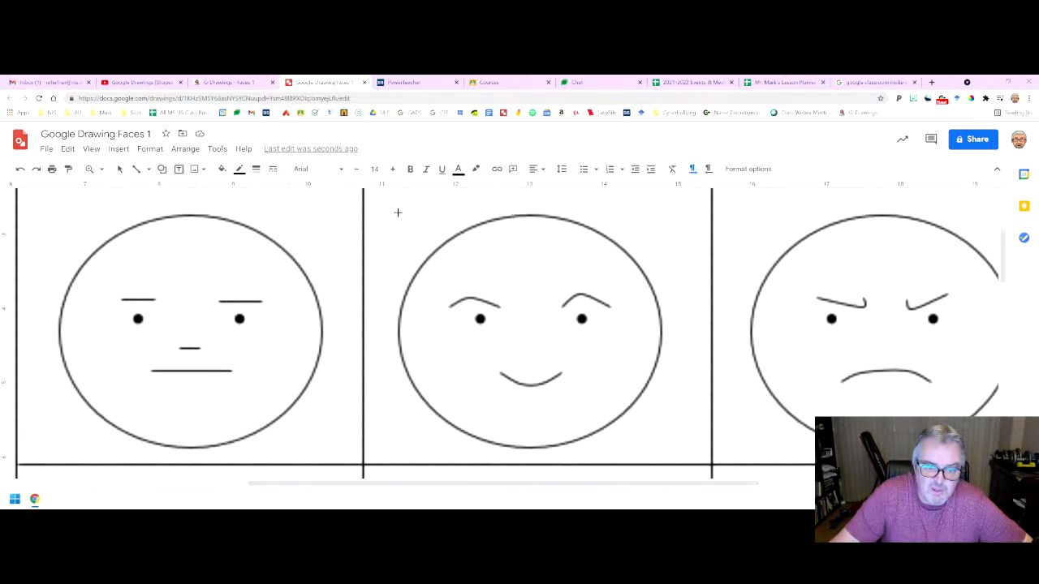
pyautogui.moveTo(397, 209); pyautogui.dragTo(654, 433)
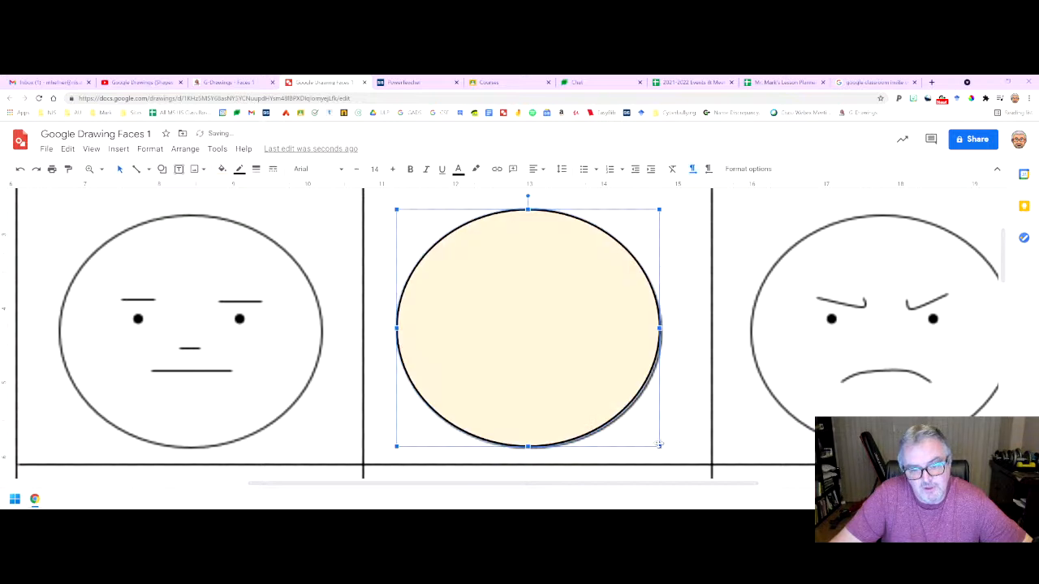
pyautogui.click(220, 172)
pyautogui.click(238, 212)
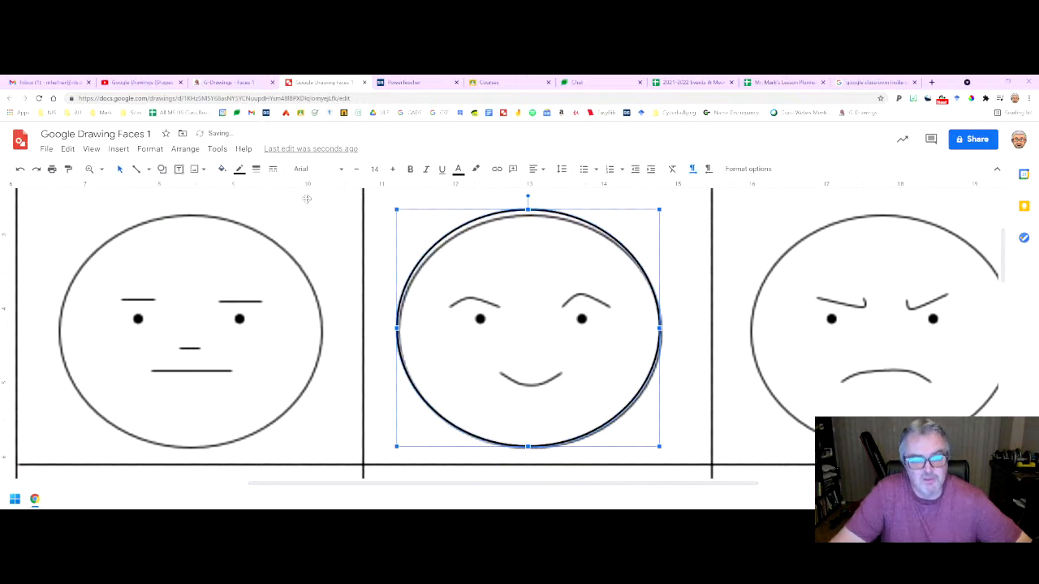
# - Trace the second face's two arched eyebrows with the Curve tool
pyautogui.click(147, 169)
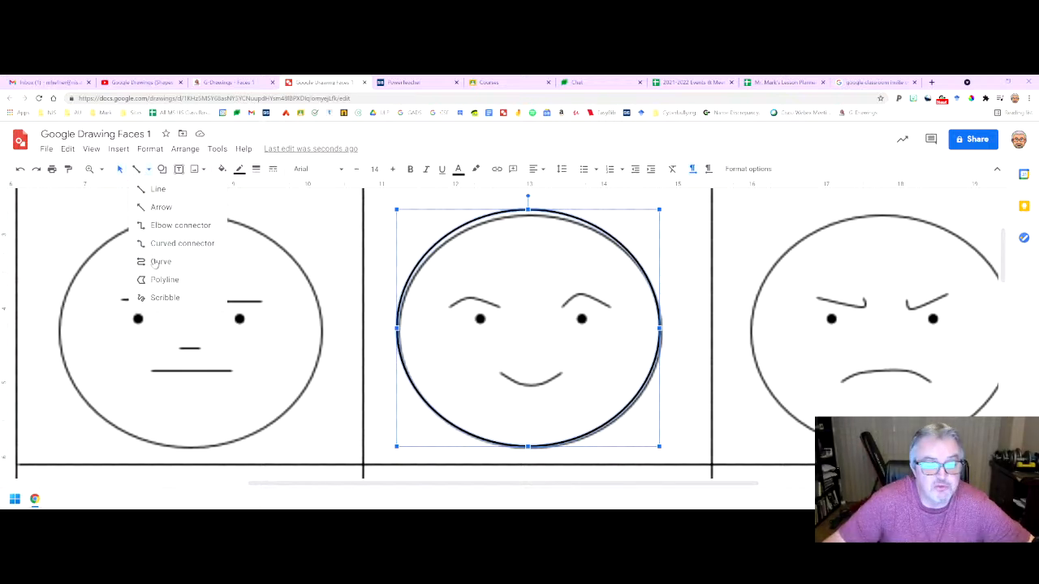
pyautogui.click(158, 262)
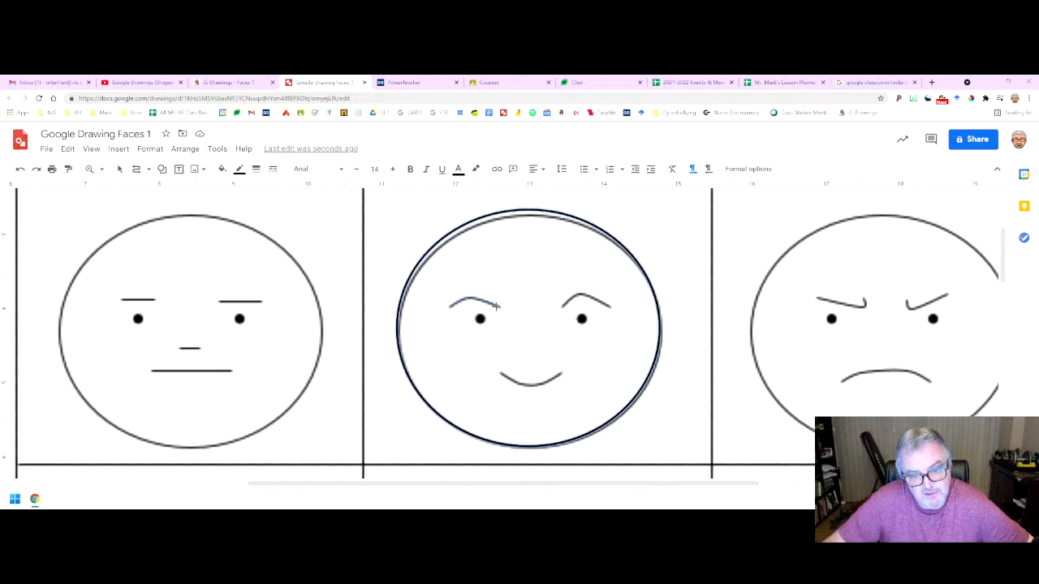
pyautogui.doubleClick(499, 305)
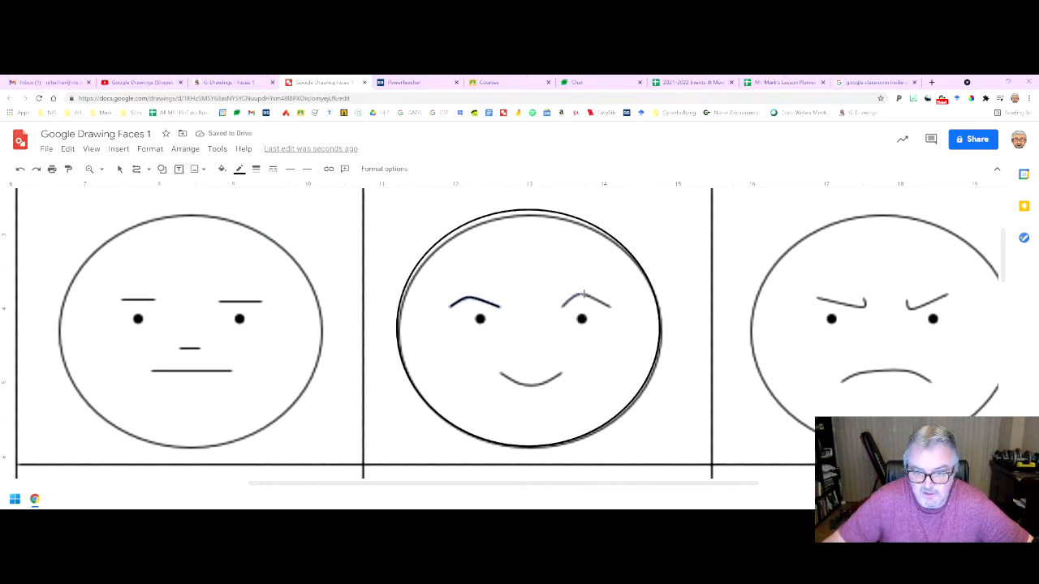
pyautogui.doubleClick(609, 306)
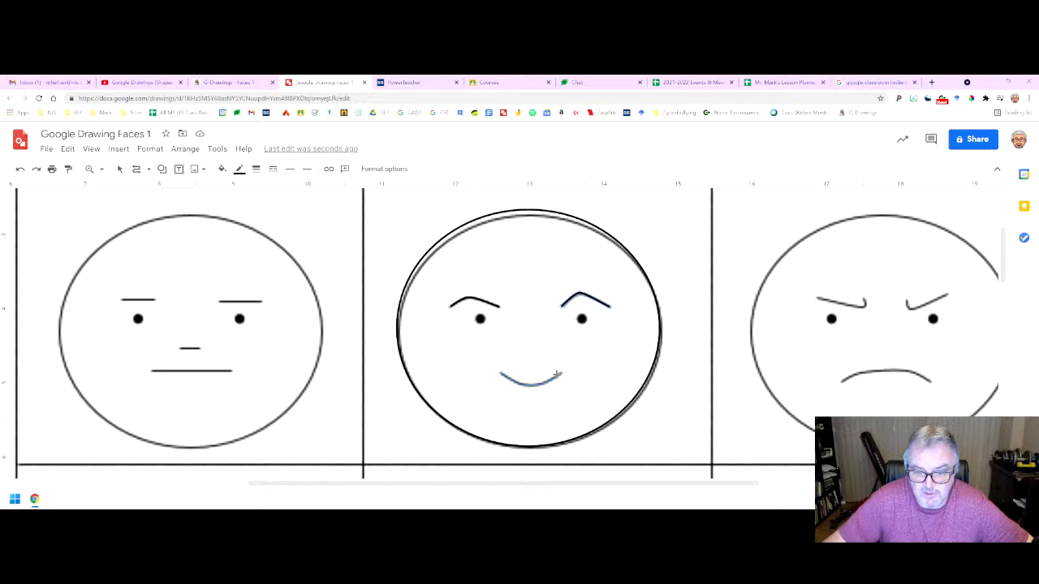
# - Try tracing the second face's smile with a curve and delete the result
pyautogui.moveTo(559, 374); pyautogui.dragTo(559, 374)
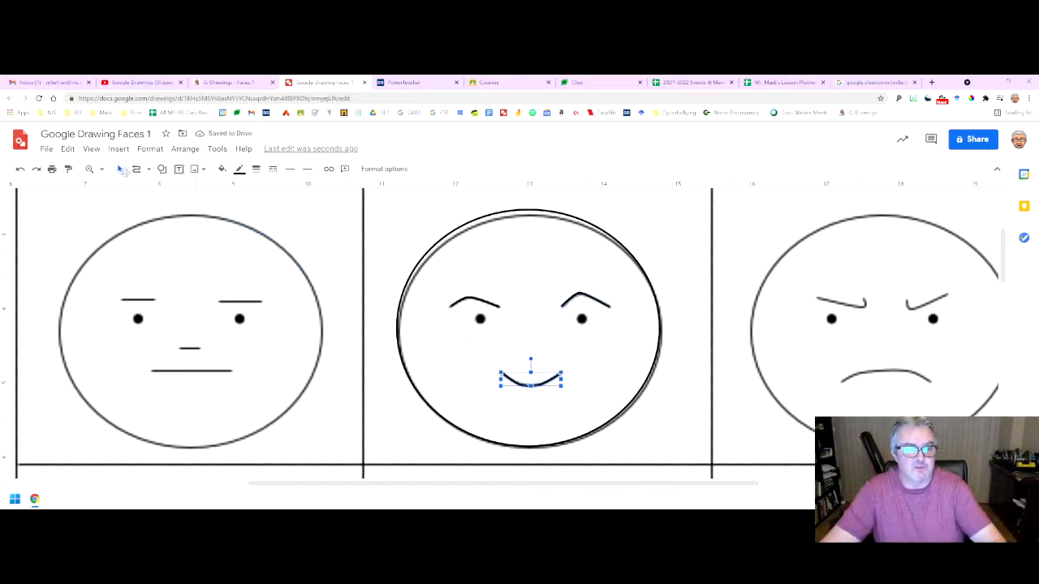
pyautogui.click(575, 395)
pyautogui.click(555, 383)
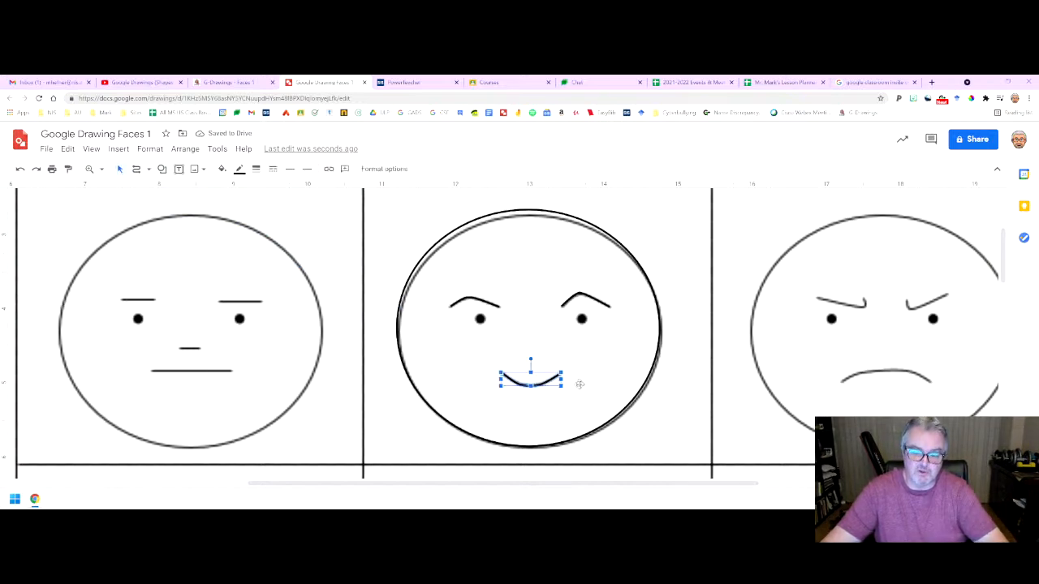
pyautogui.click(579, 385)
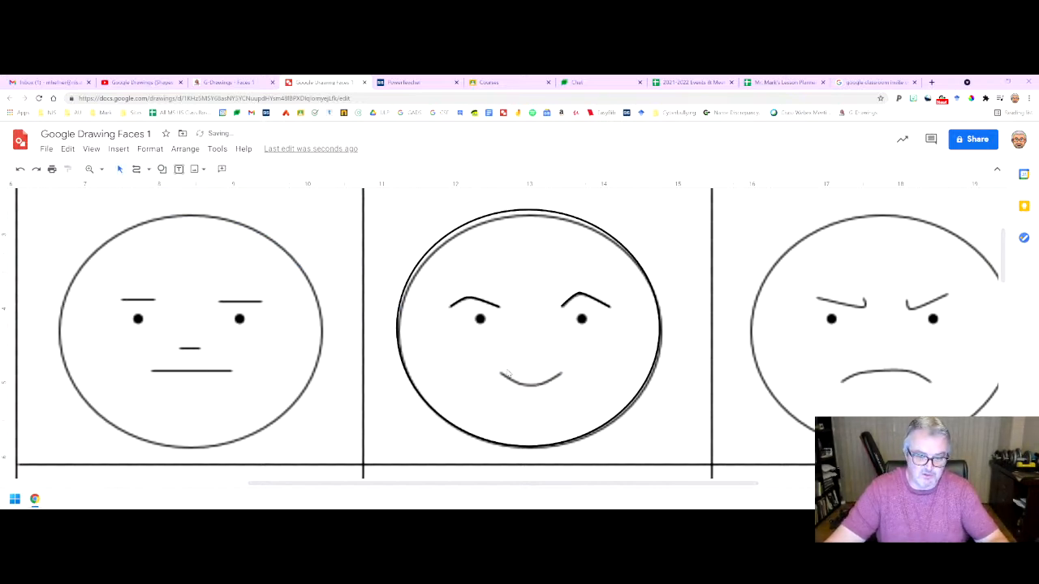
# - Trace the second face's smile with the Curve tool, from its left end to its right end
pyautogui.scroll(2, 533, 376)
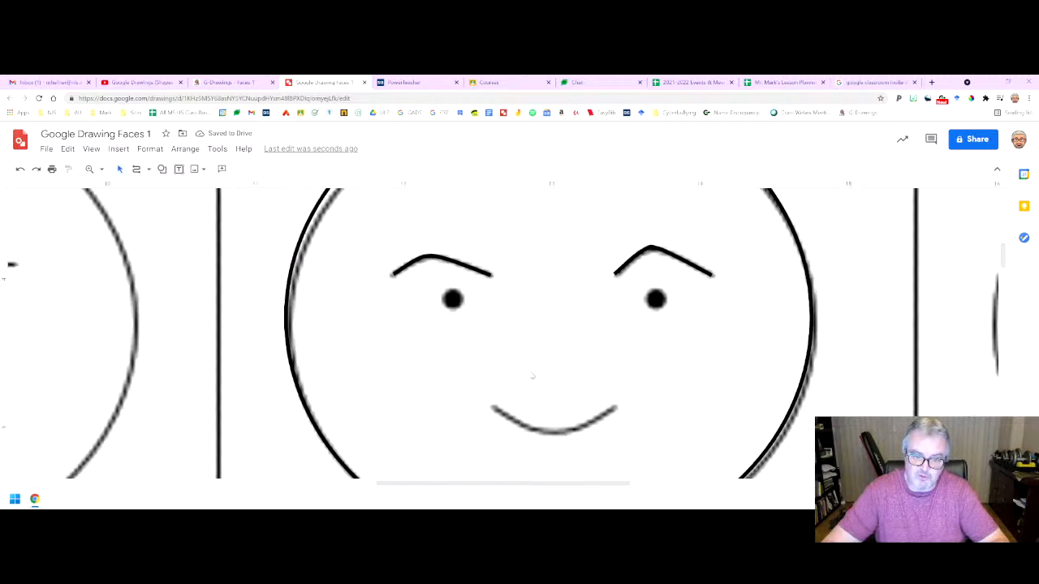
pyautogui.scroll(2, 532, 376)
pyautogui.scroll(-3, 552, 375)
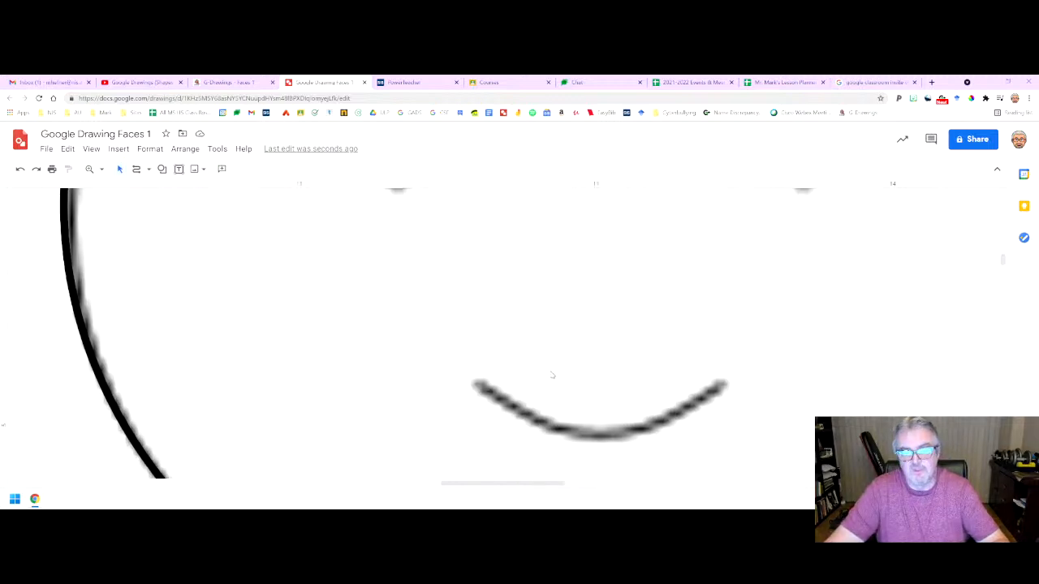
pyautogui.scroll(1, 552, 376)
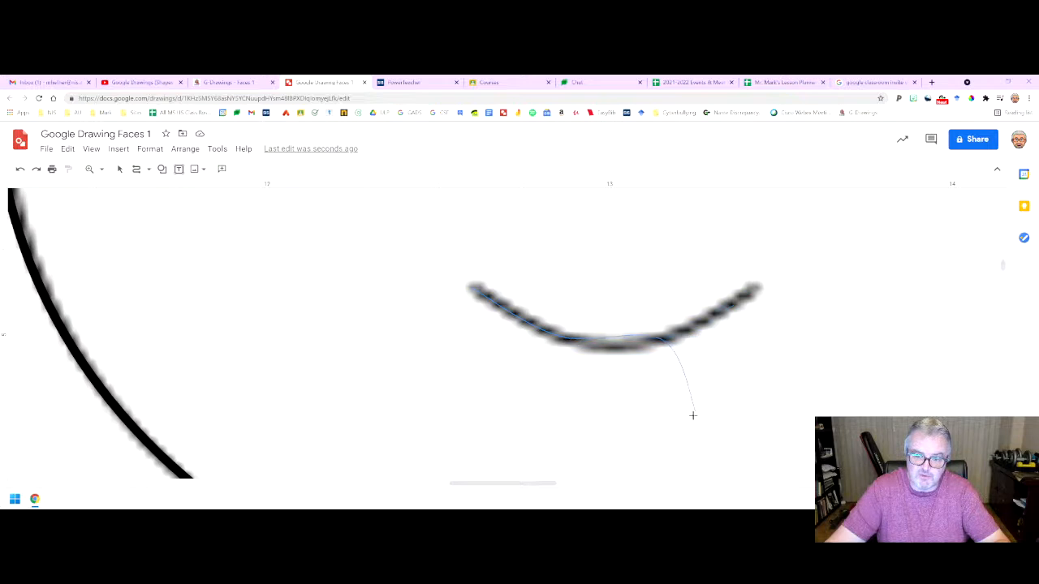
pyautogui.doubleClick(757, 287)
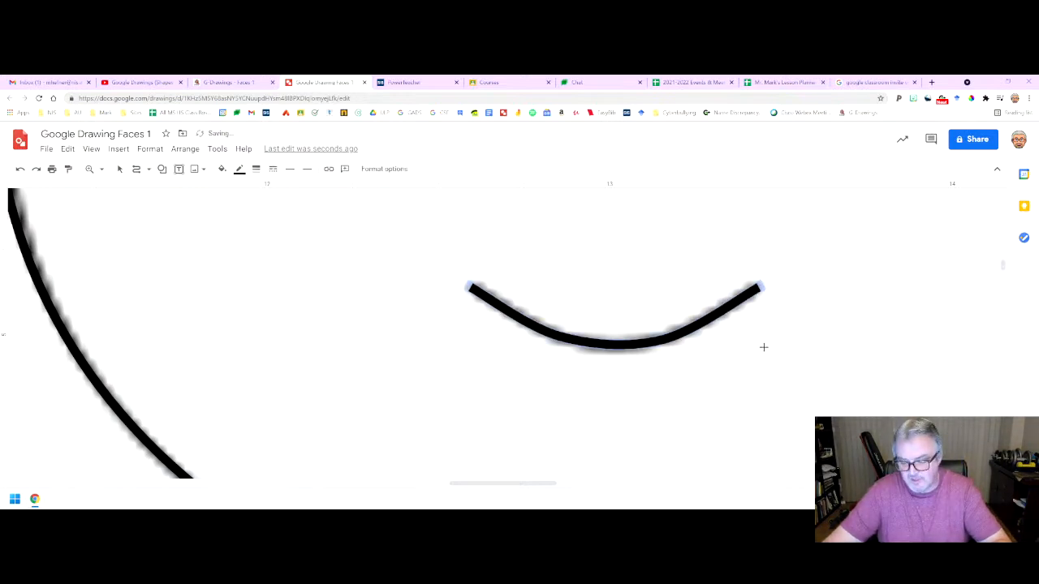
# - Draw a small oval over the second face's left eye in the upper row
pyautogui.hotkey('ctrl', 'alt', '-')
pyautogui.hotkey('ctrl', 'alt', '-')
pyautogui.hotkey('ctrl', 'alt', '-')
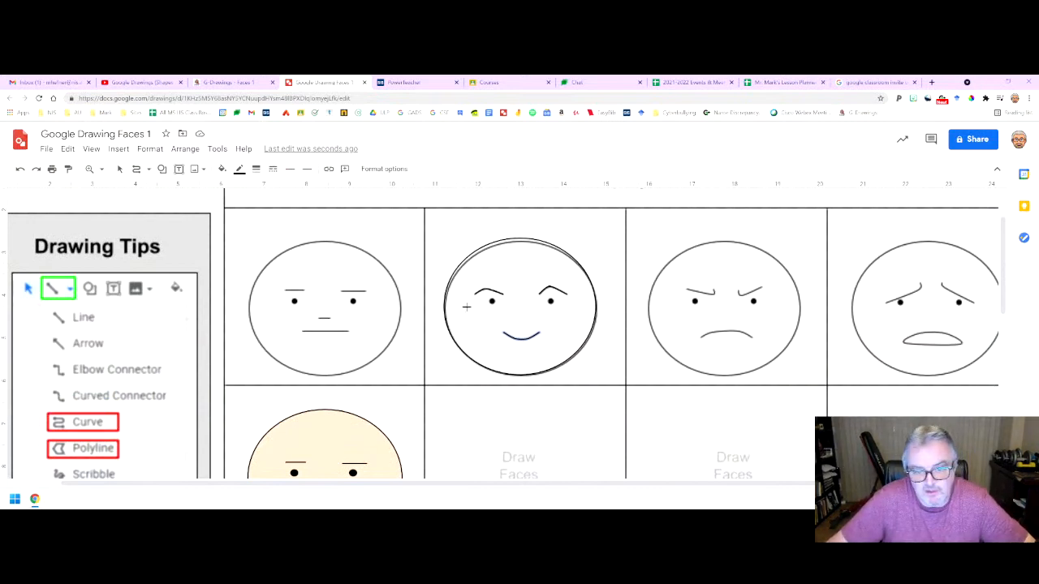
pyautogui.click(161, 169)
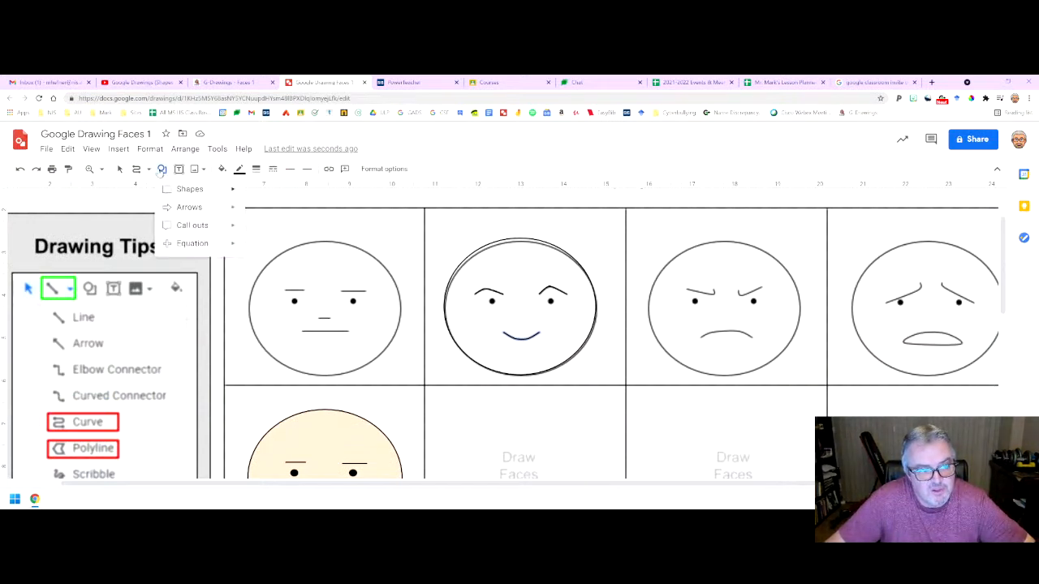
pyautogui.moveTo(235, 193)
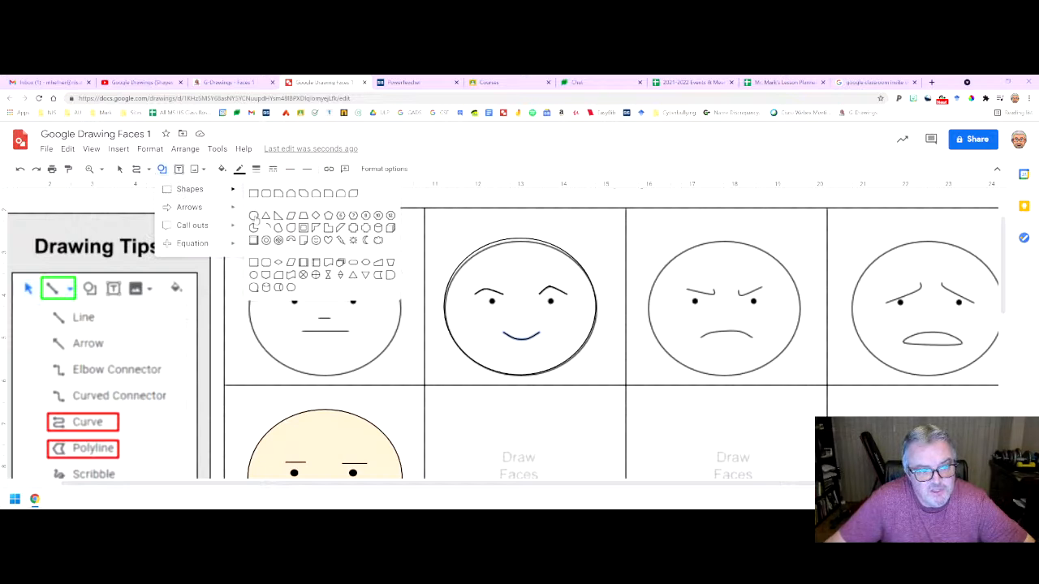
pyautogui.click(116, 180)
pyautogui.click(89, 169)
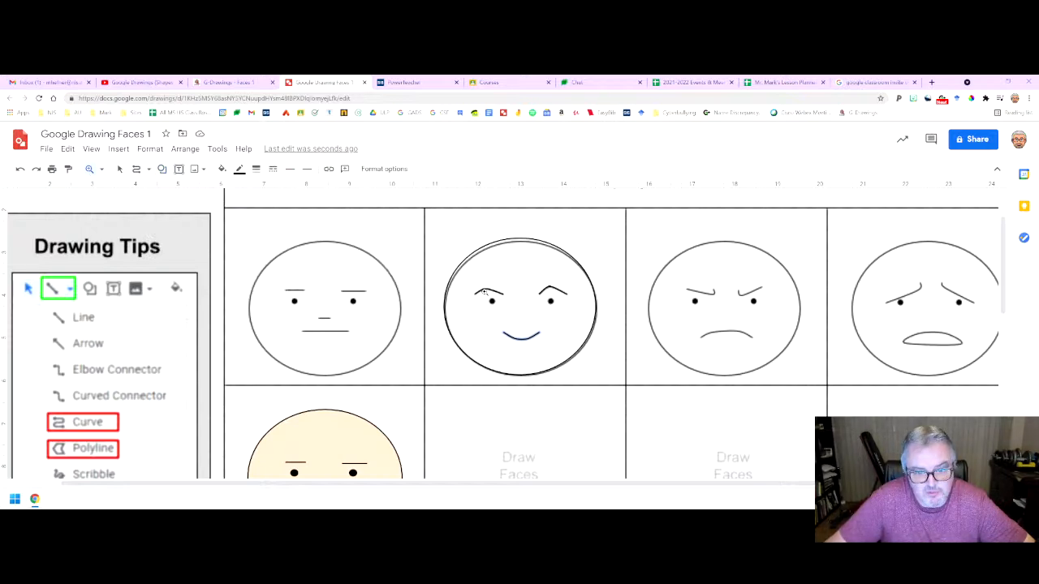
pyautogui.click(499, 305)
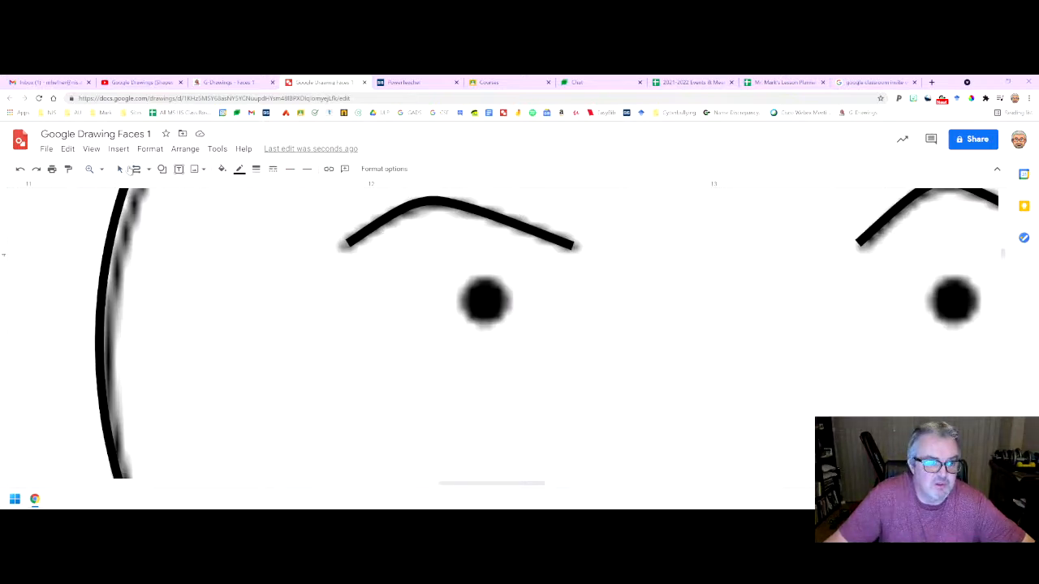
pyautogui.click(161, 169)
pyautogui.moveTo(167, 189)
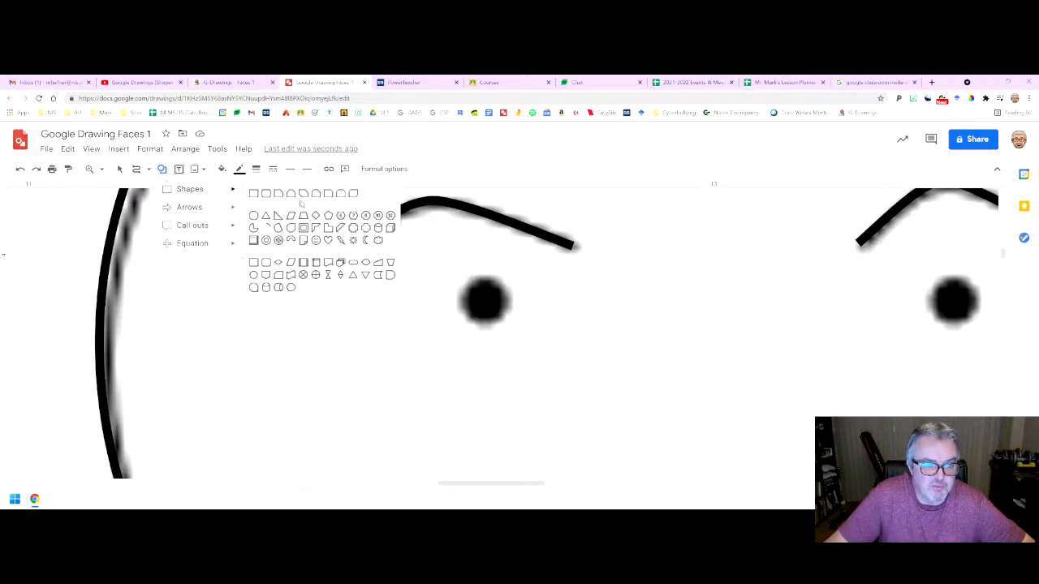
pyautogui.moveTo(458, 272); pyautogui.dragTo(510, 323)
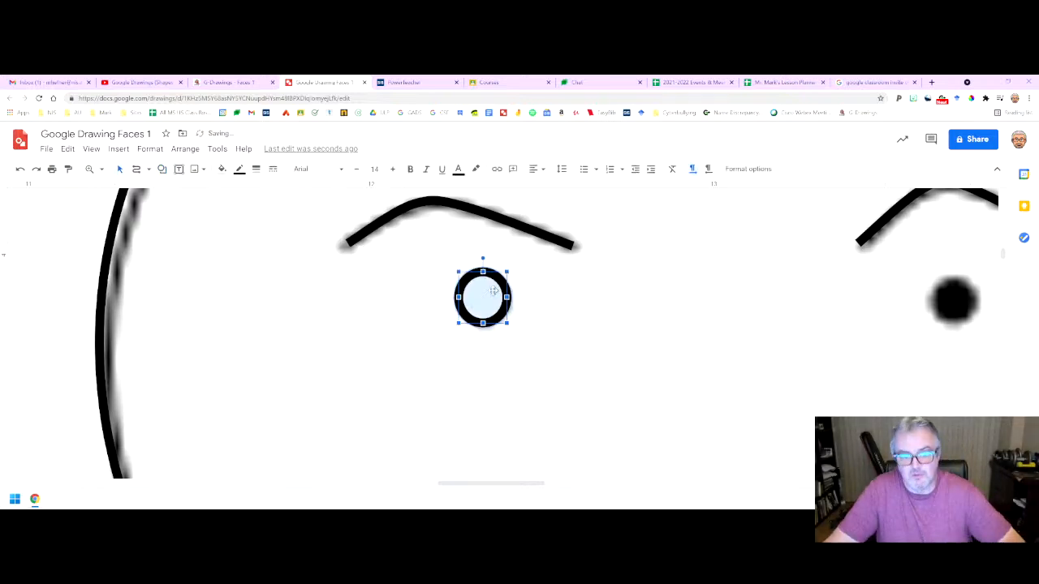
# - Fill the eye oval with dark red and place a copy of it over the second face's right eye
pyautogui.click(221, 170)
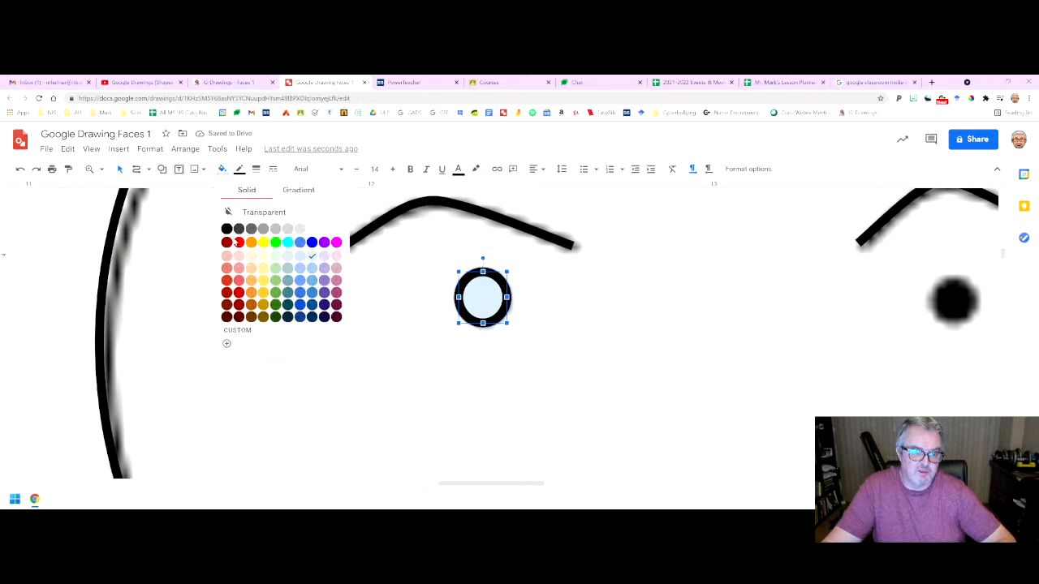
pyautogui.click(227, 253)
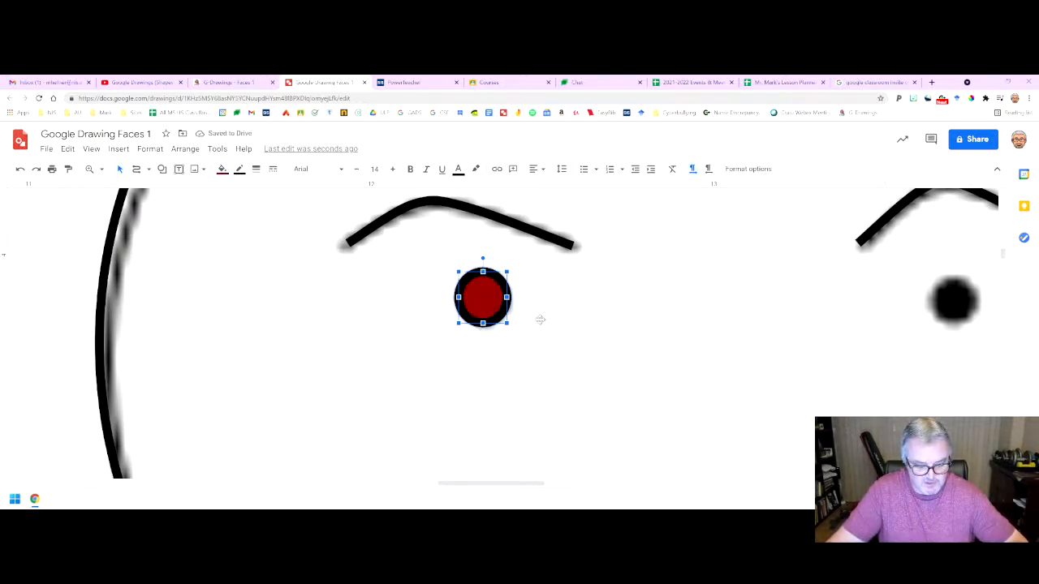
pyautogui.moveTo(485, 309); pyautogui.dragTo(957, 323)
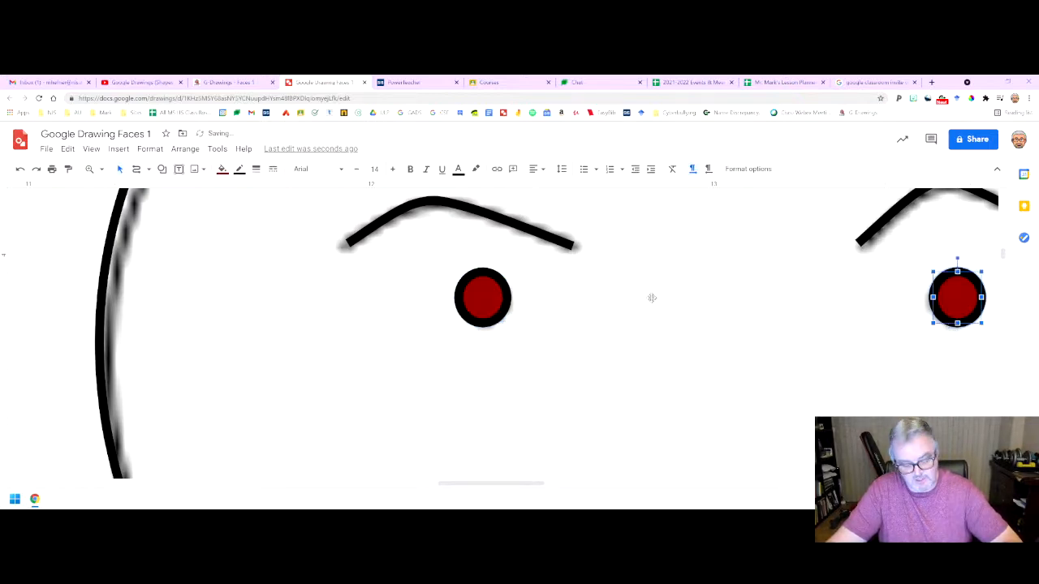
# - Select all traced parts of the second face without the worksheet image and move them straight down into the blank cell below
pyautogui.hotkey('ctrl', 'alt', '-')
pyautogui.hotkey('ctrl', 'alt', '-')
pyautogui.hotkey('ctrl', 'alt', '-')
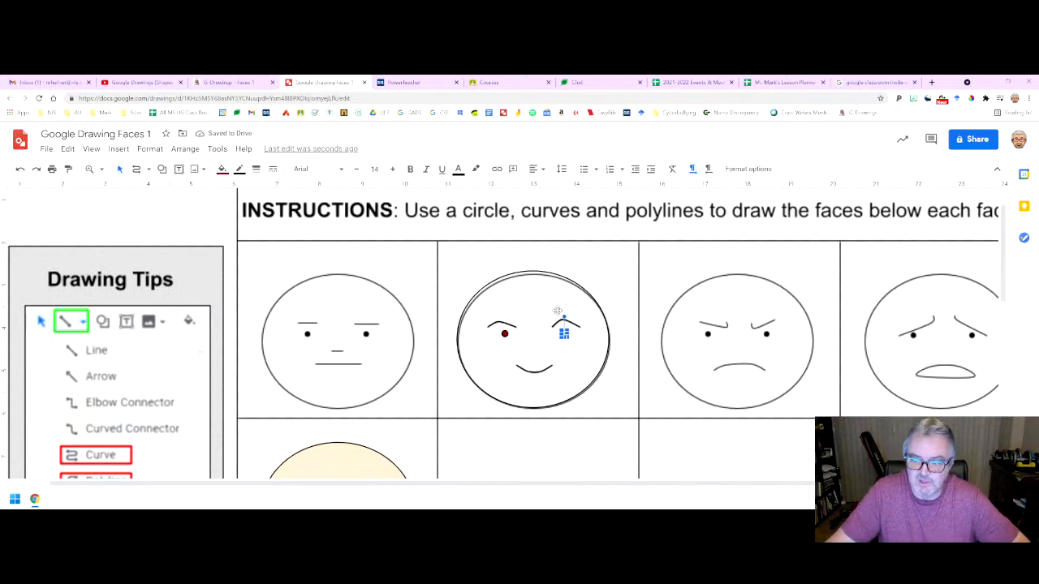
pyautogui.scroll(1, 584, 316)
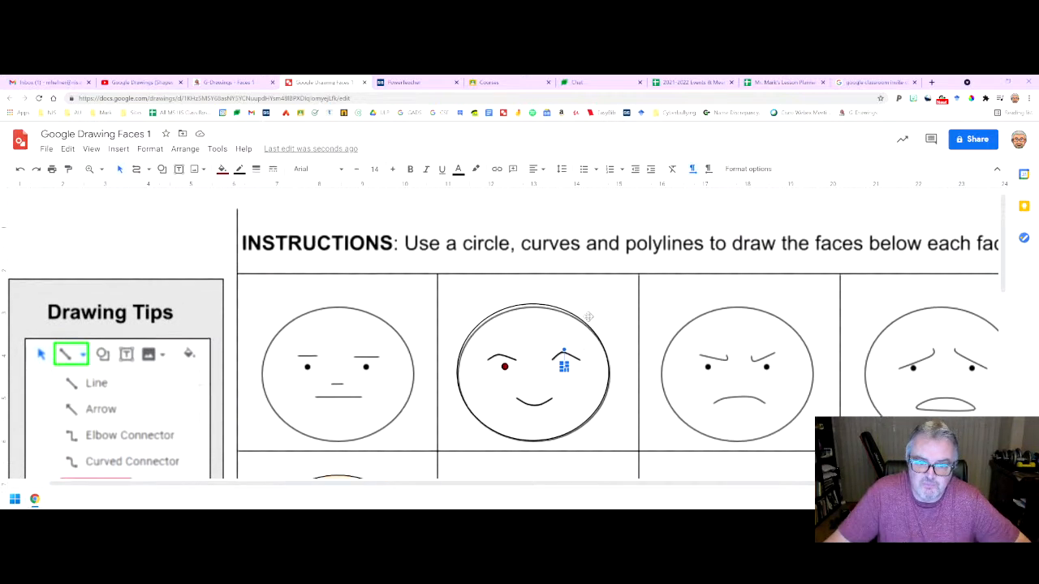
pyautogui.hotkey('ctrl', 'alt', '-')
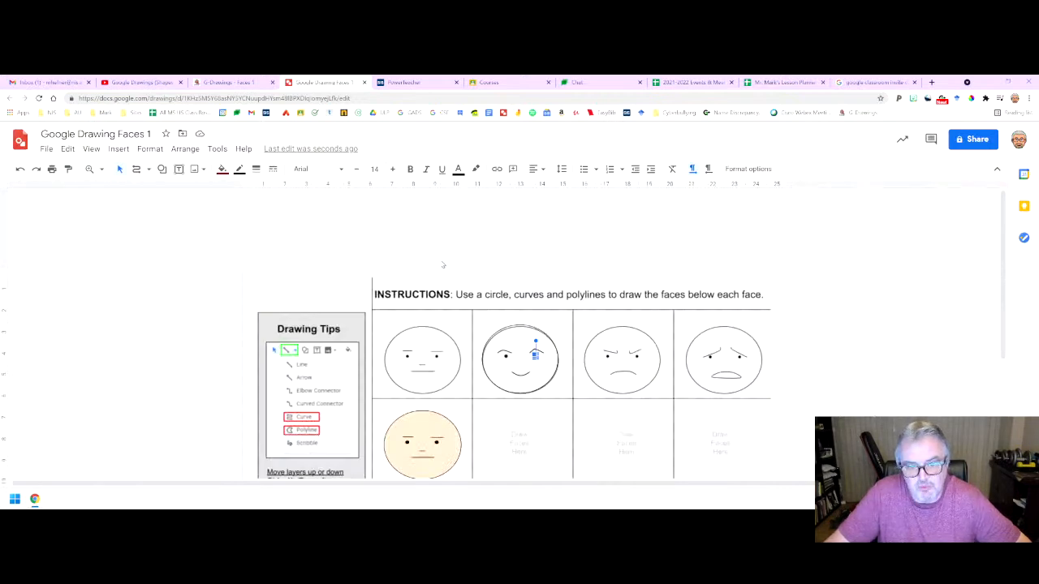
pyautogui.moveTo(476, 250); pyautogui.dragTo(560, 404)
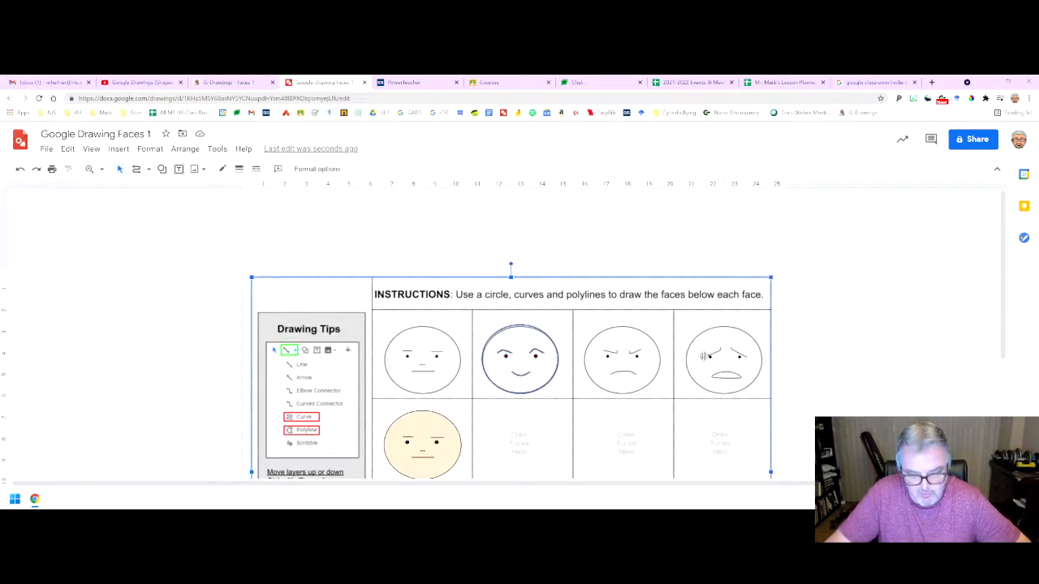
pyautogui.keyDown('shift'); pyautogui.click(583, 283); pyautogui.keyUp('shift')
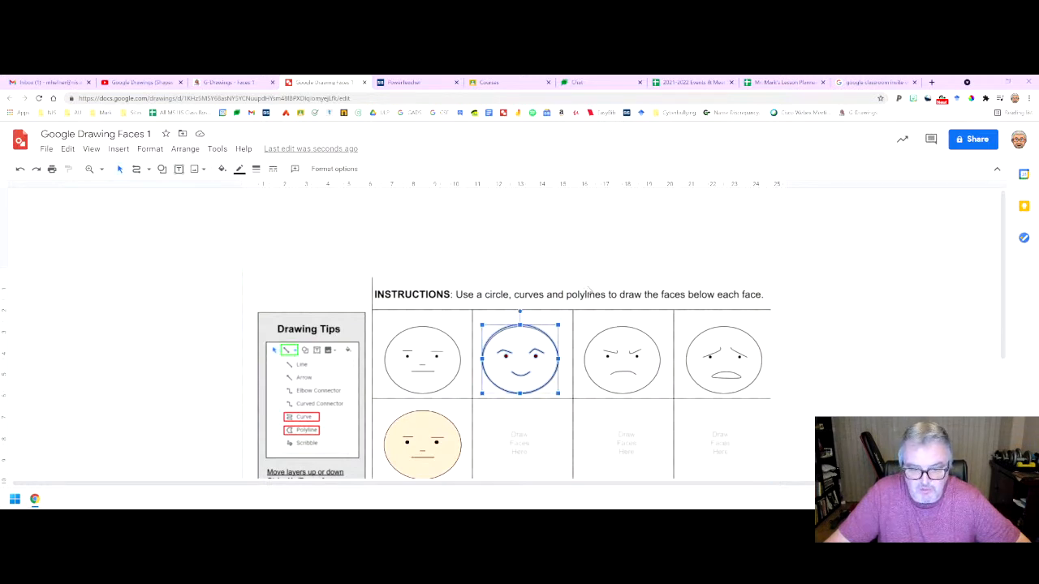
pyautogui.scroll(-1, 588, 286)
pyautogui.press('Down')
pyautogui.press('Down')
pyautogui.press('Down')
pyautogui.press('Down')
pyautogui.press('Down')
pyautogui.press('Down')
pyautogui.press('Down')
pyautogui.press('Down')
pyautogui.press('Down')
pyautogui.press('Down')
pyautogui.press('Down')
pyautogui.press('Down')
pyautogui.press('Down')
pyautogui.press('Down')
pyautogui.press('Down')
pyautogui.press('Down')
pyautogui.press('Down')
pyautogui.press('Down')
pyautogui.press('Down')
pyautogui.press('Down')
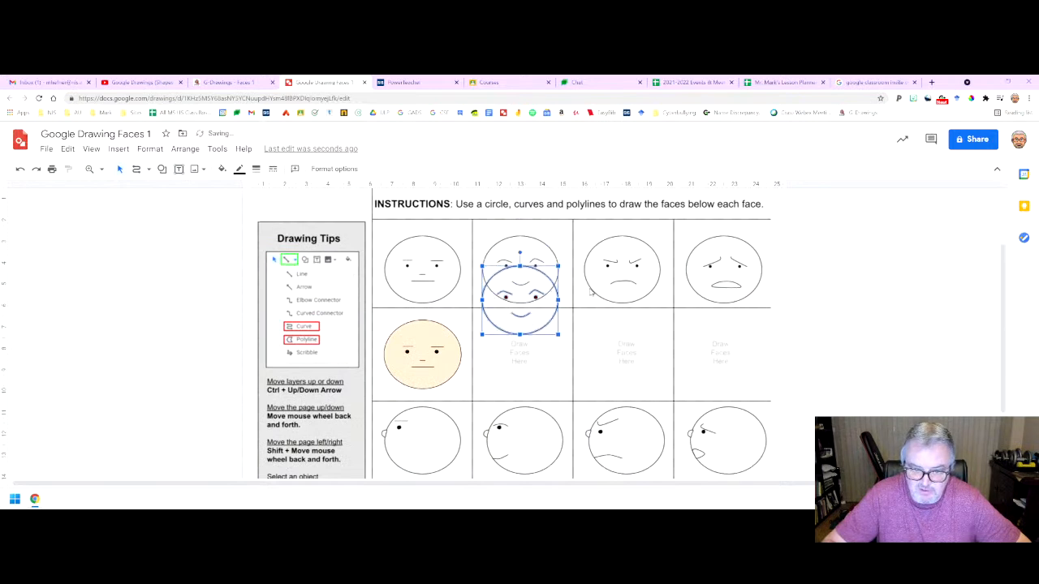
# - Fill the moved second face's oval with bright orange
pyautogui.click(536, 339)
pyautogui.click(527, 338)
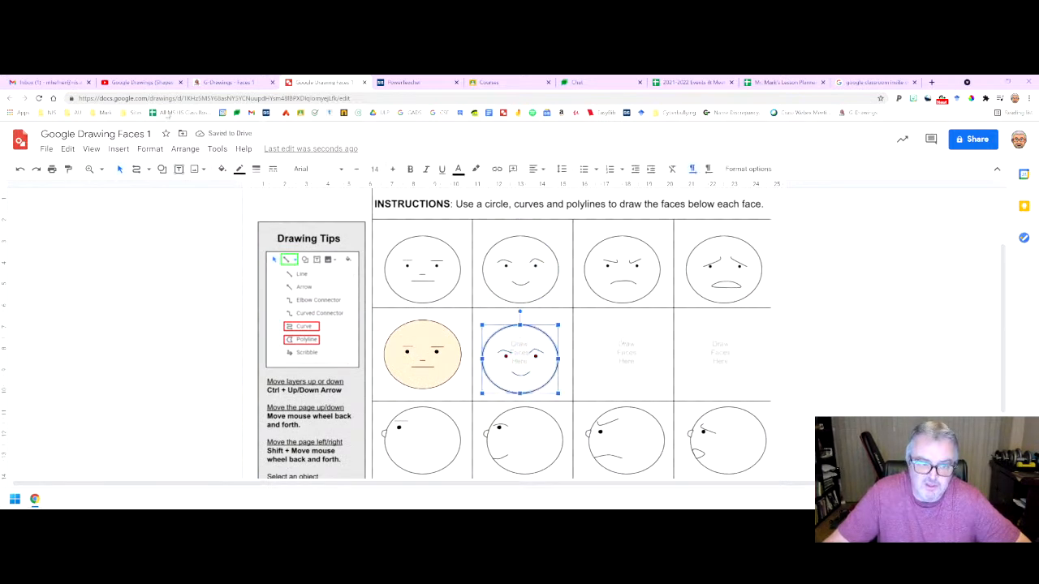
pyautogui.click(223, 169)
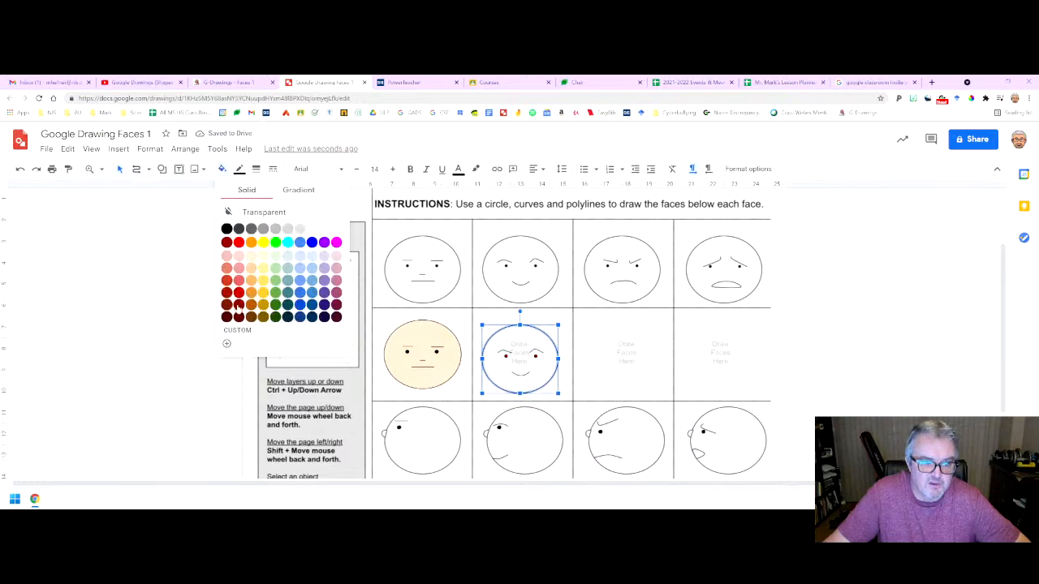
pyautogui.click(252, 242)
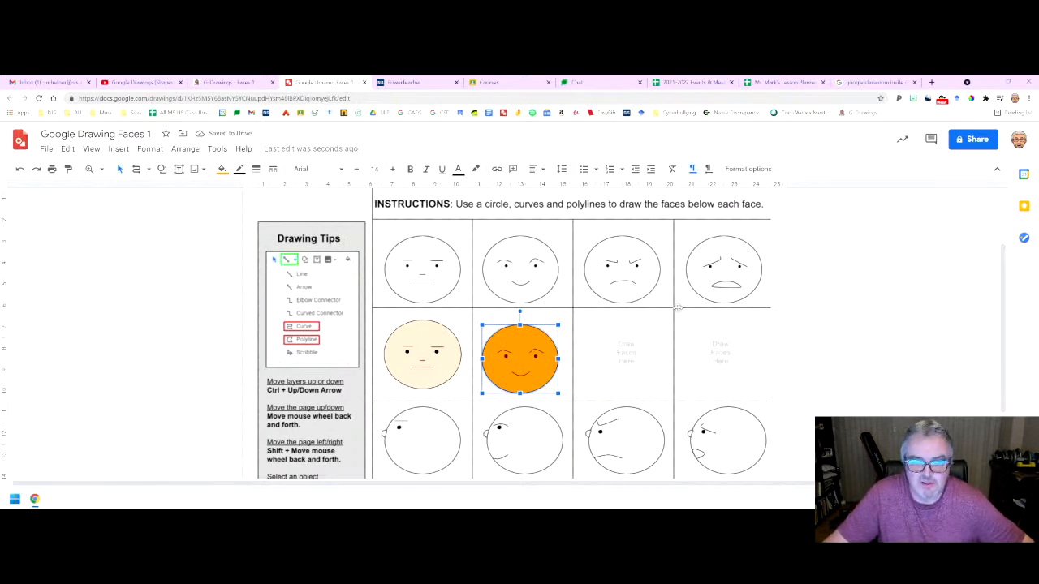
# - Draw an oval over the outline of the third, angry face in the worksheet's upper row
pyautogui.click(627, 279)
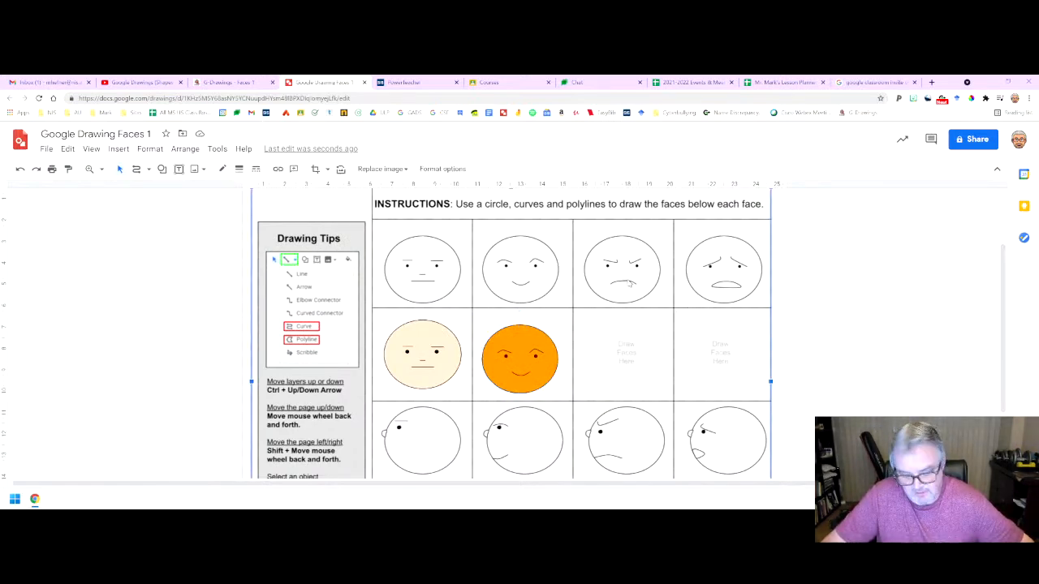
pyautogui.scroll(2, 629, 283)
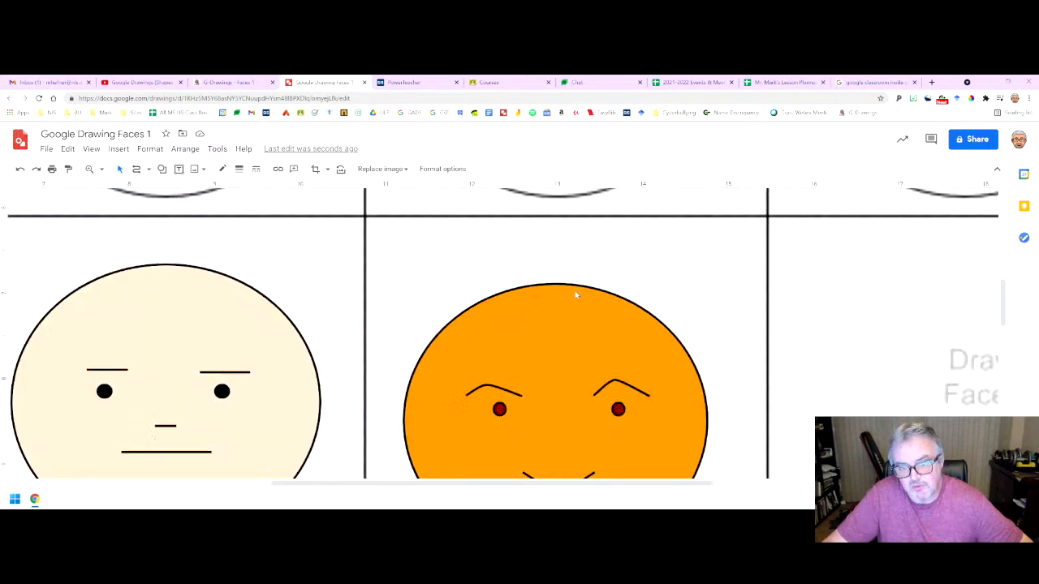
pyautogui.scroll(3, 605, 296)
pyautogui.hscroll(3, 600, 304)
pyautogui.hscroll(3, 601, 312)
pyautogui.scroll(1, 601, 313)
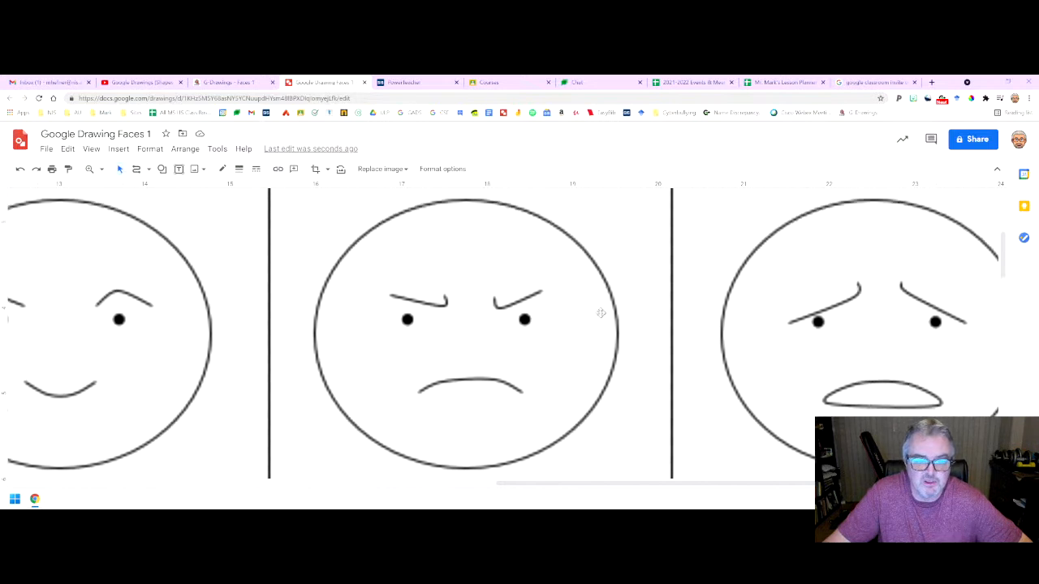
pyautogui.click(162, 169)
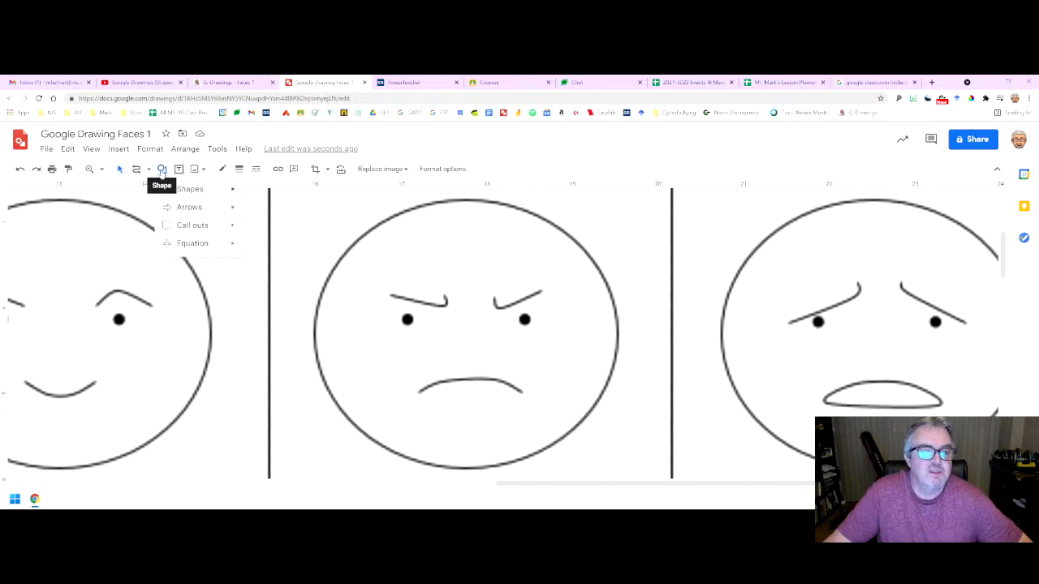
pyautogui.moveTo(233, 193)
pyautogui.click(254, 215)
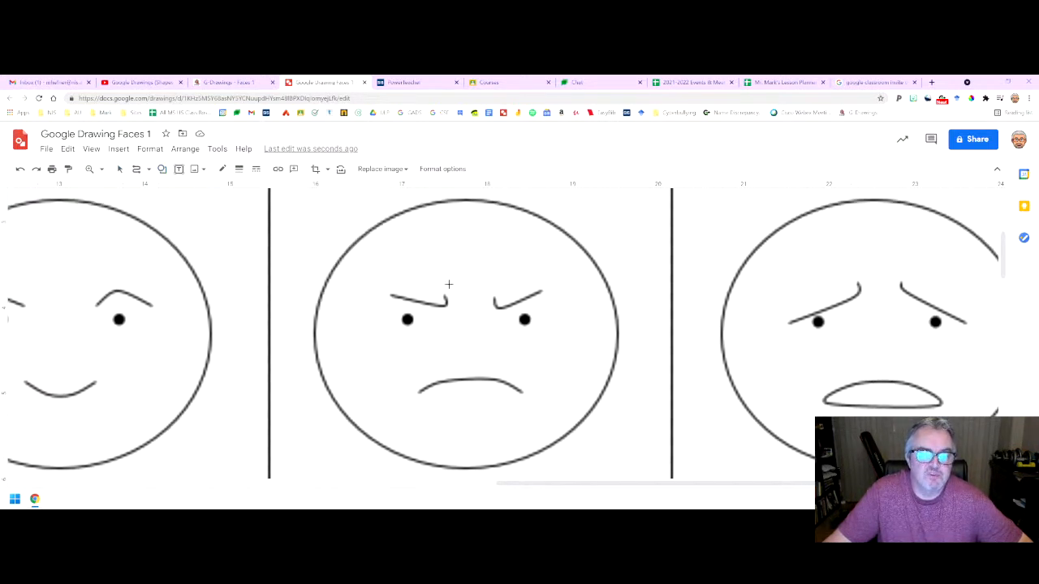
pyautogui.moveTo(323, 203); pyautogui.dragTo(615, 467)
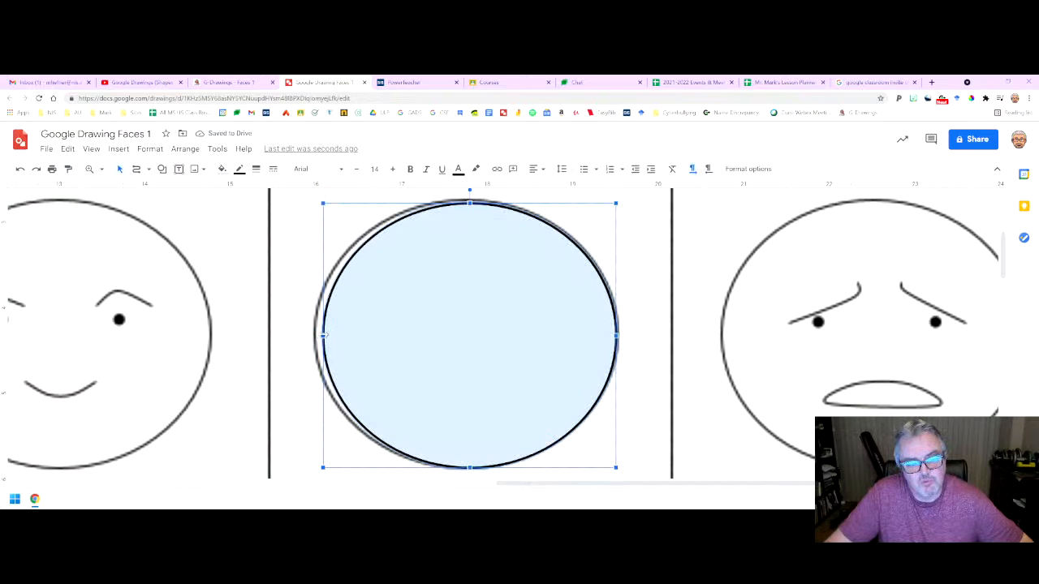
# - Stretch the oval's left side out to the third face's outline and make its fill transparent
pyautogui.moveTo(323, 337); pyautogui.dragTo(313, 337)
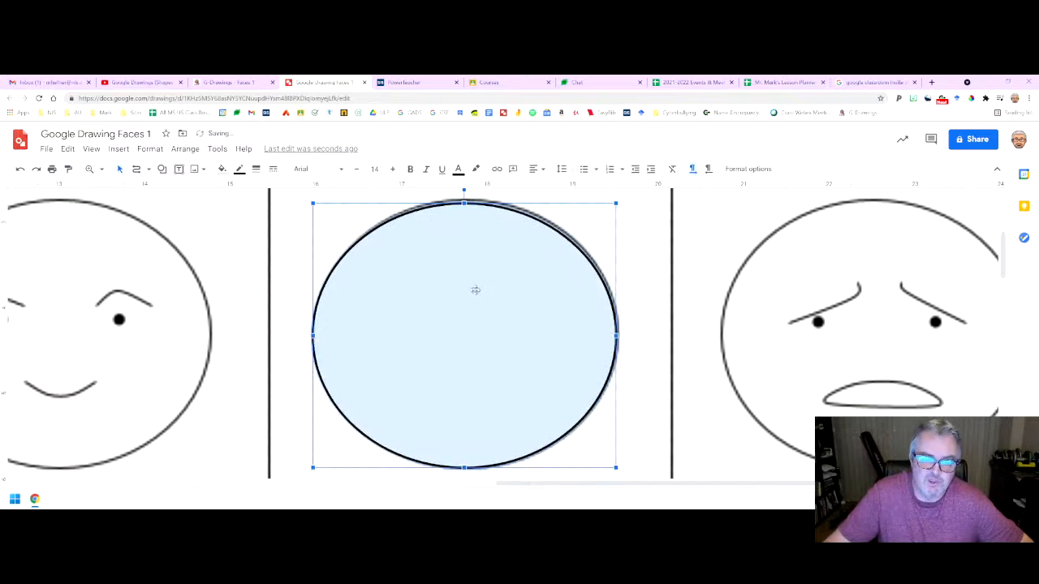
pyautogui.click(220, 169)
pyautogui.click(252, 214)
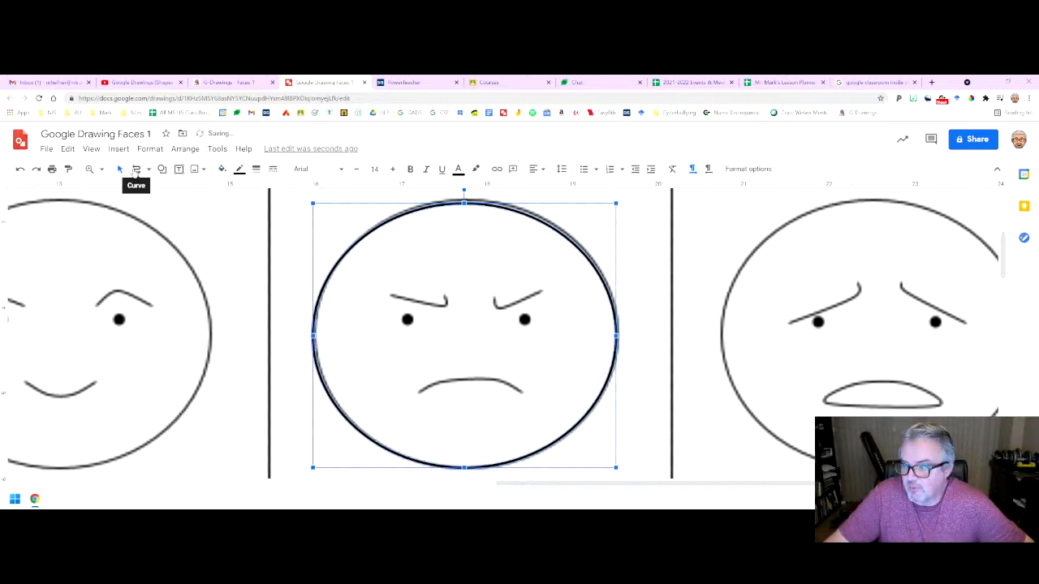
# - Trace the third face's left eyebrow with the Curve tool, including the short upturned hook at its inner end
pyautogui.click(136, 168)
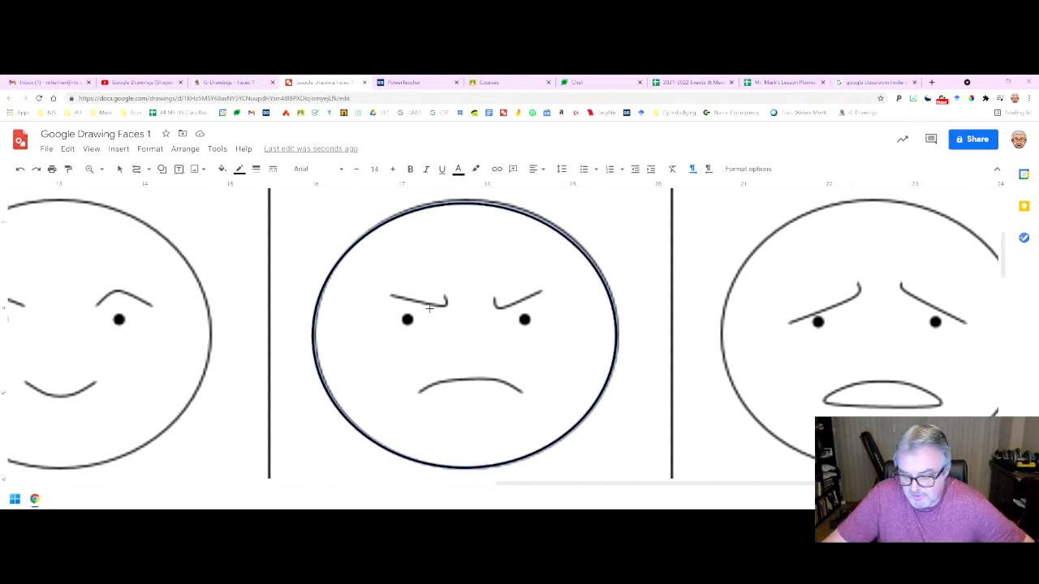
pyautogui.hotkey('ctrl', 'alt', '+')
pyautogui.hotkey('ctrl', 'alt', '+')
pyautogui.scroll(3, 399, 336)
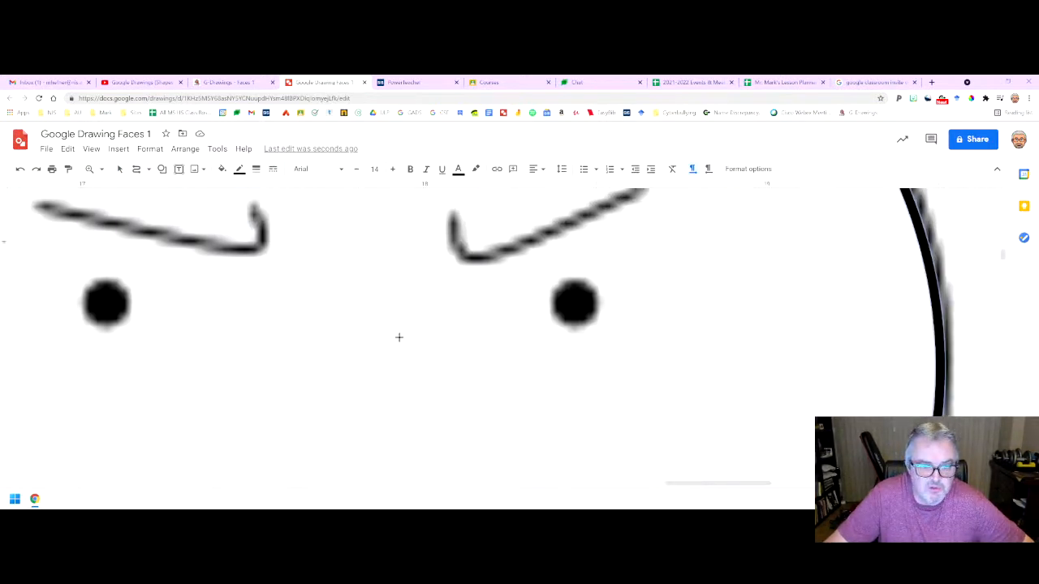
pyautogui.click(33, 302)
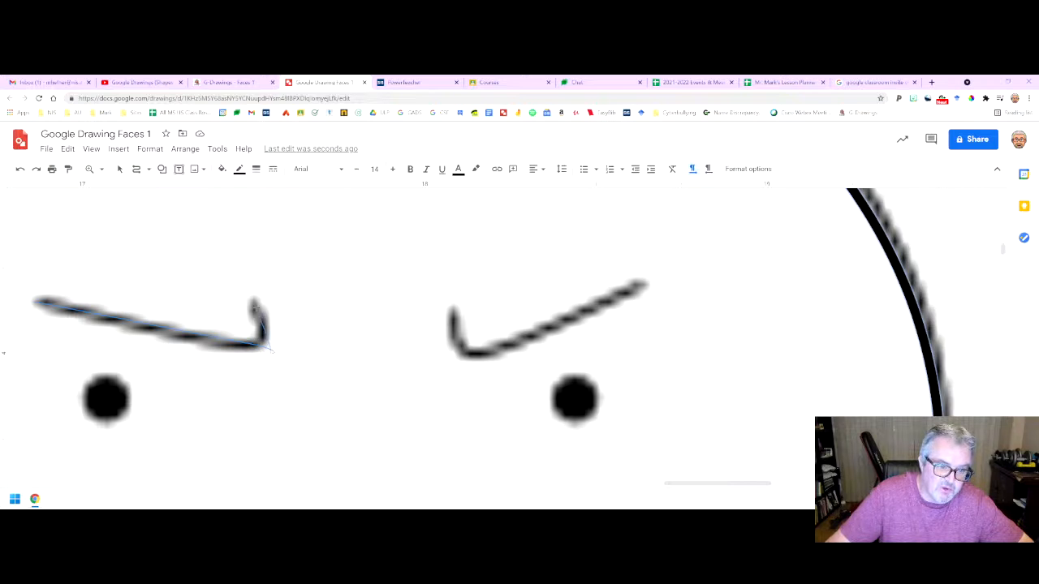
pyautogui.doubleClick(255, 305)
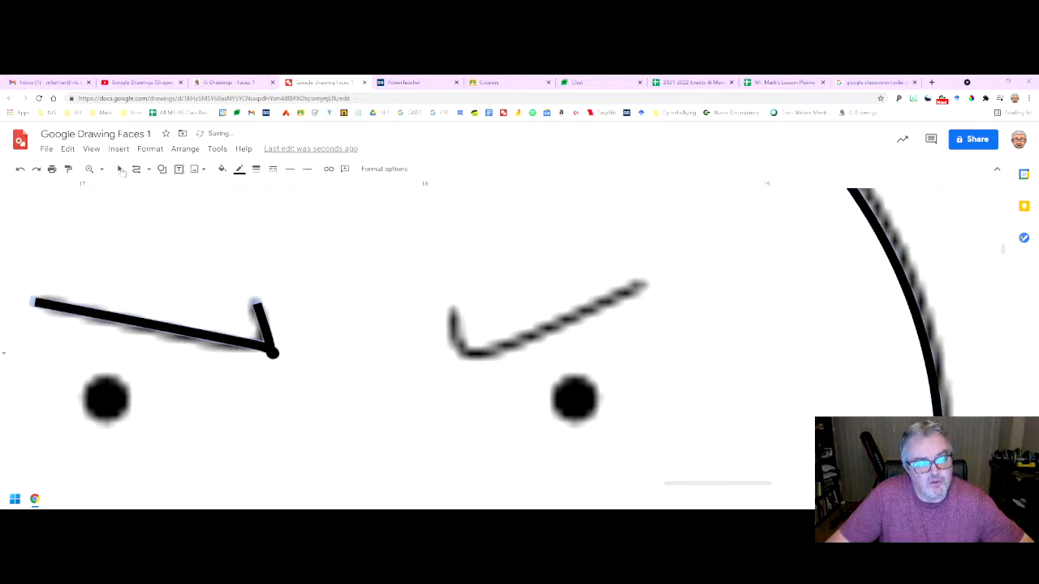
# - Add an edit point near the inner end of the third face's left eyebrow curve and move its corner point onto the worksheet outline
pyautogui.doubleClick(237, 344)
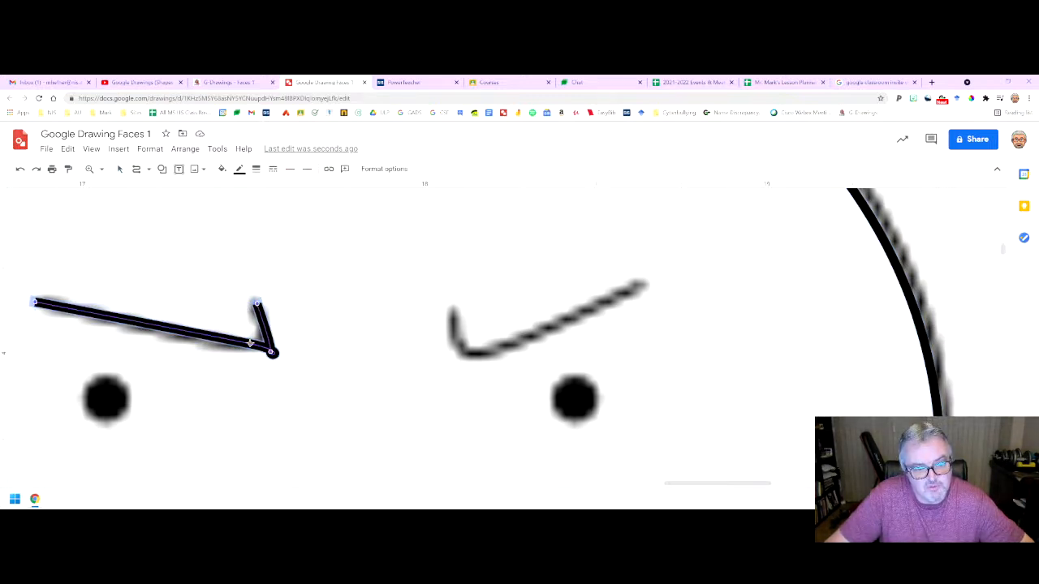
pyautogui.click(228, 339)
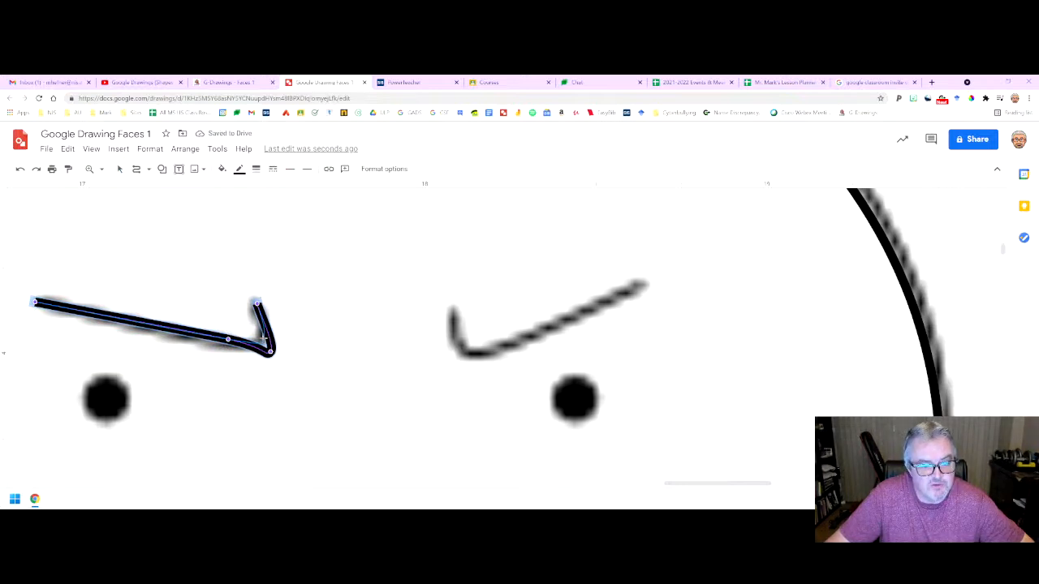
pyautogui.moveTo(270, 352); pyautogui.dragTo(262, 340)
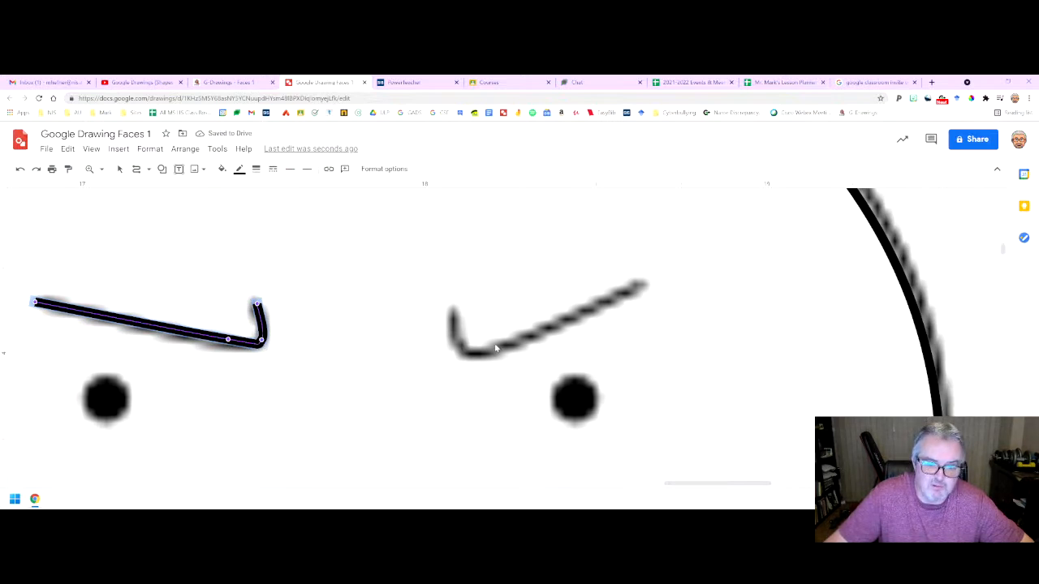
# - Trace the third face's right eyebrow with the Curve tool, including its upturned inner hook, and adjust the edit point at its lower bend
pyautogui.click(138, 171)
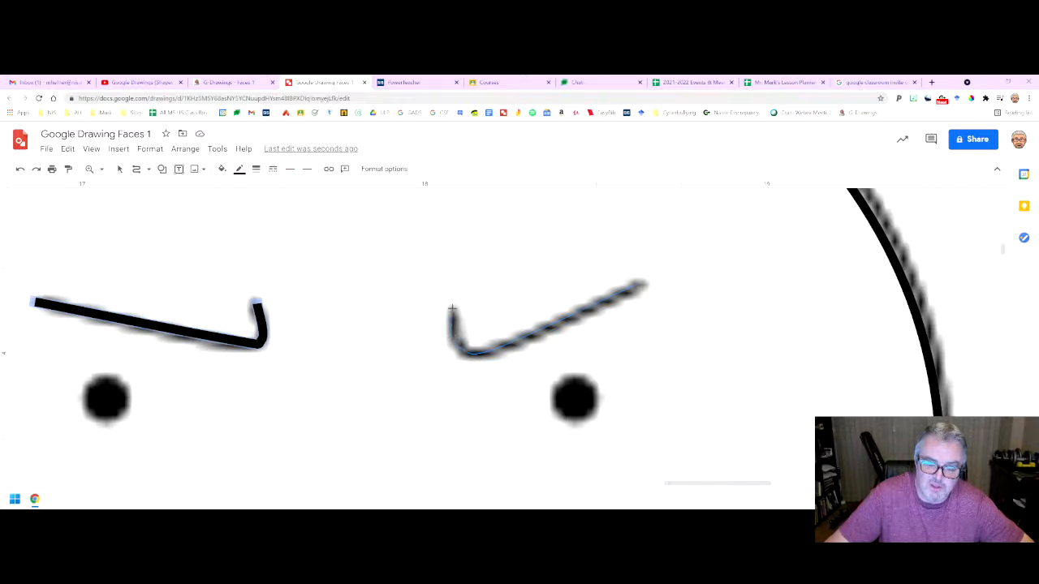
pyautogui.moveTo(452, 309); pyautogui.dragTo(452, 310)
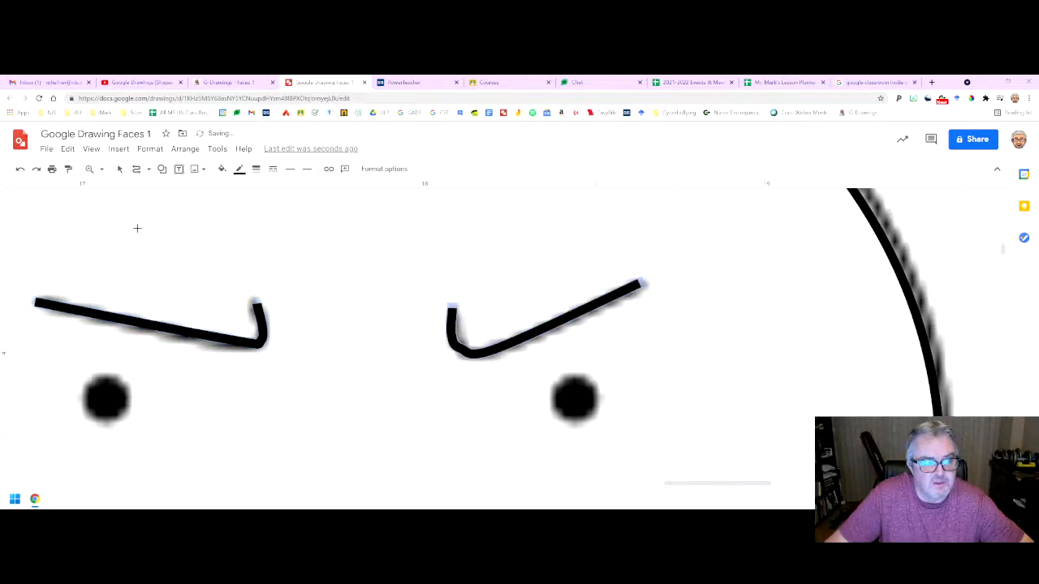
pyautogui.click(119, 169)
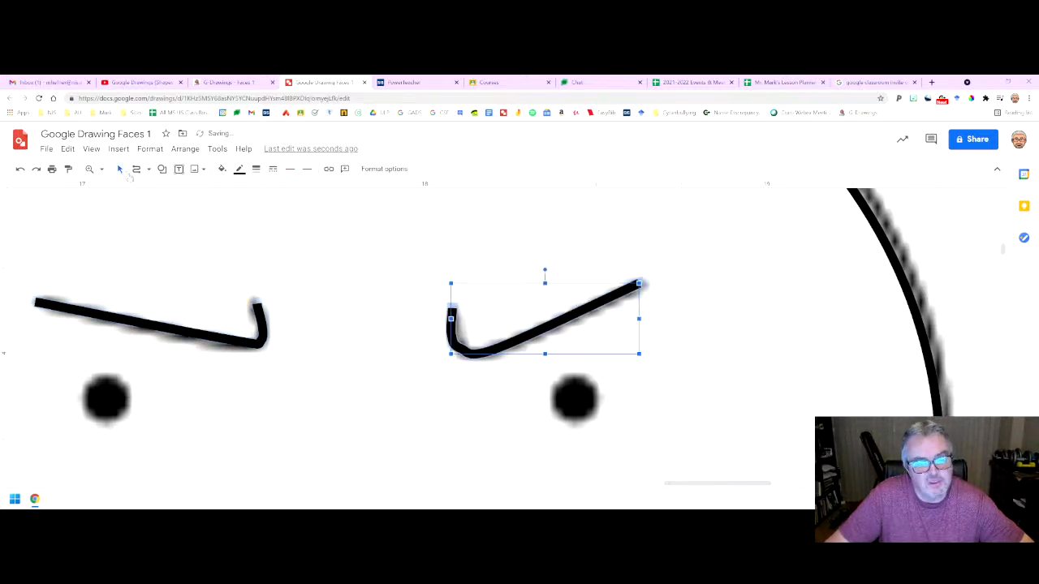
pyautogui.doubleClick(485, 355)
pyautogui.moveTo(460, 349); pyautogui.dragTo(459, 351)
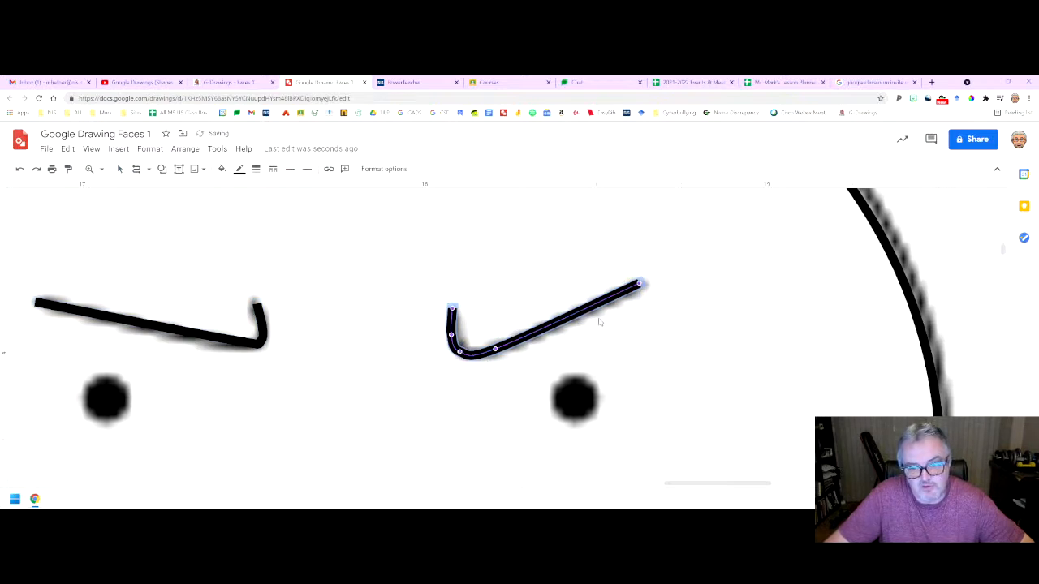
pyautogui.press('Escape')
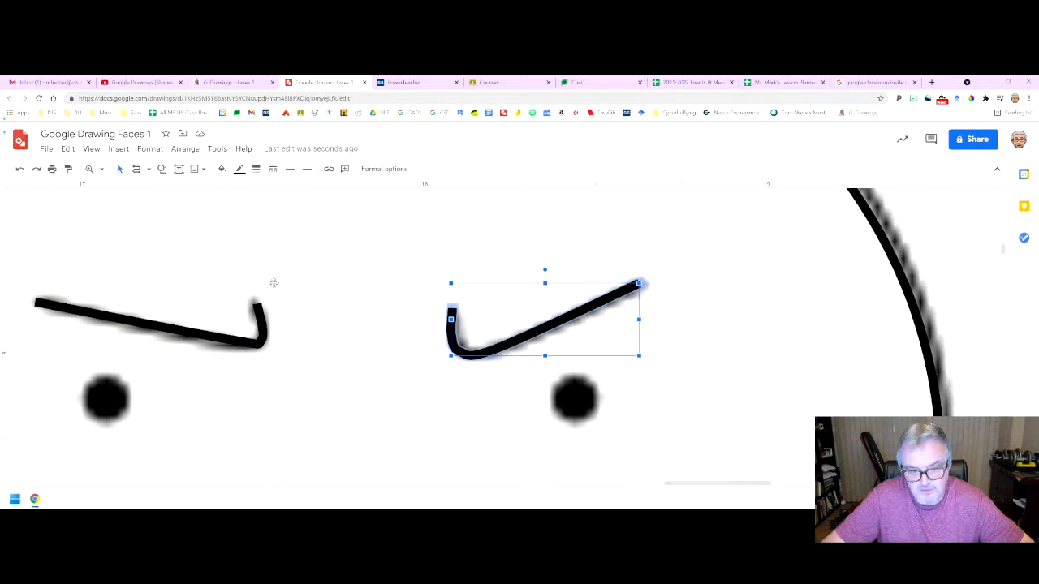
# - Trace the third face's downturned mouth from end to end with the Curve tool
pyautogui.hotkey('ctrl', 'alt', '-')
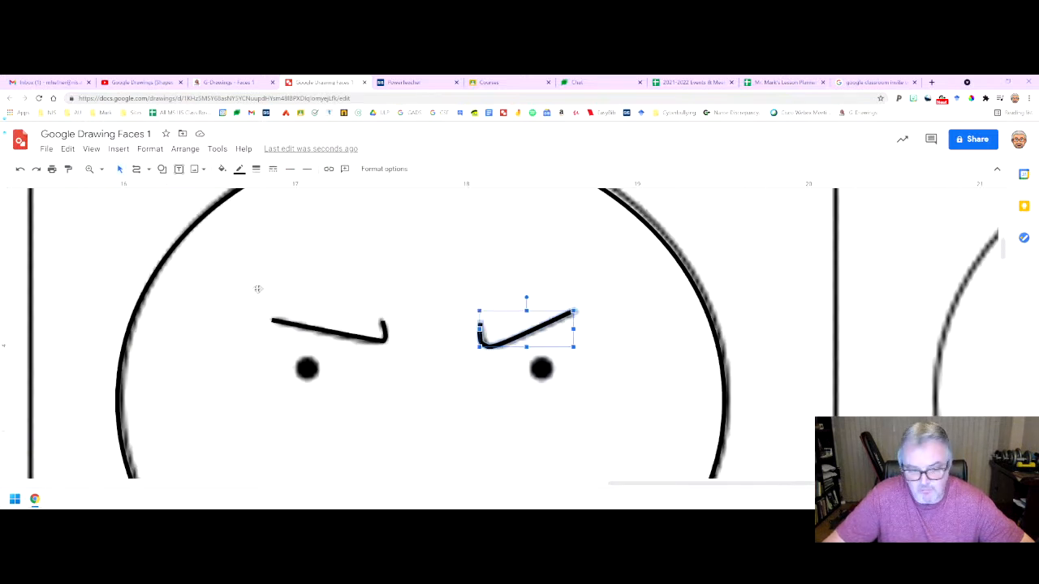
pyautogui.scroll(-1, 239, 248)
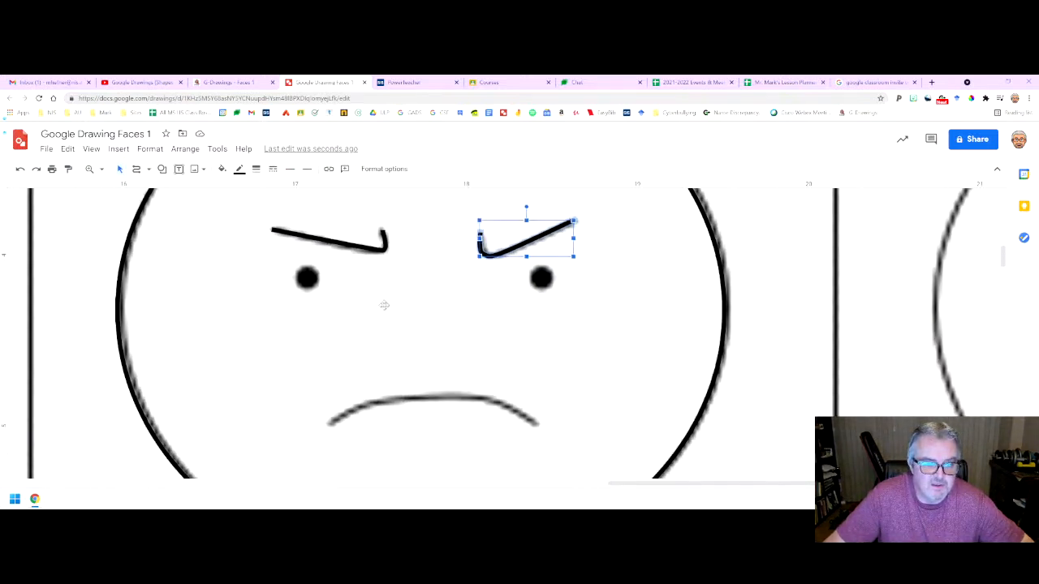
pyautogui.click(138, 170)
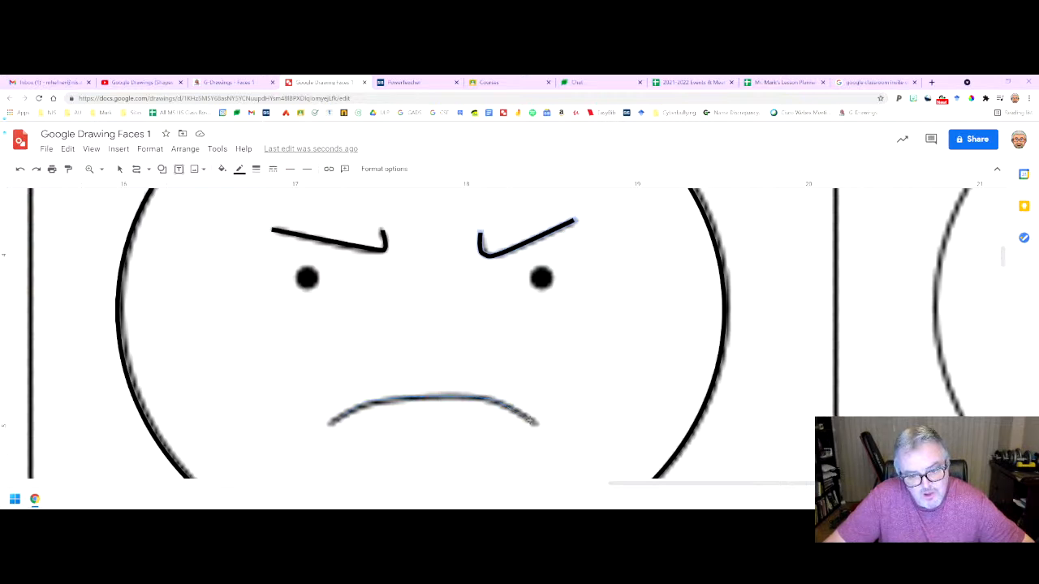
pyautogui.doubleClick(537, 423)
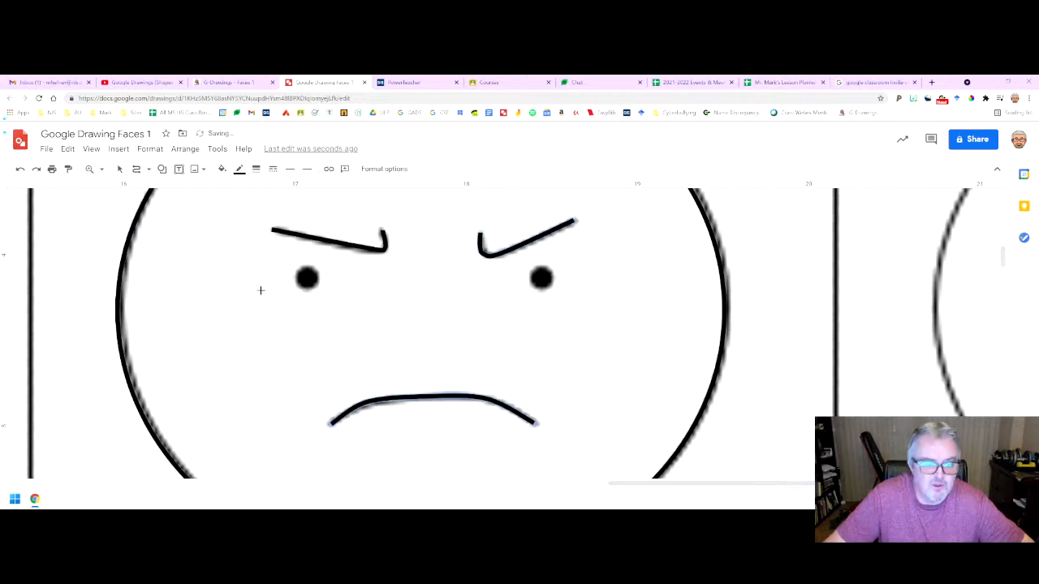
# - Draw a small oval over the third face's left eye and place a copy of it over the right eye
pyautogui.click(161, 169)
pyautogui.moveTo(188, 189)
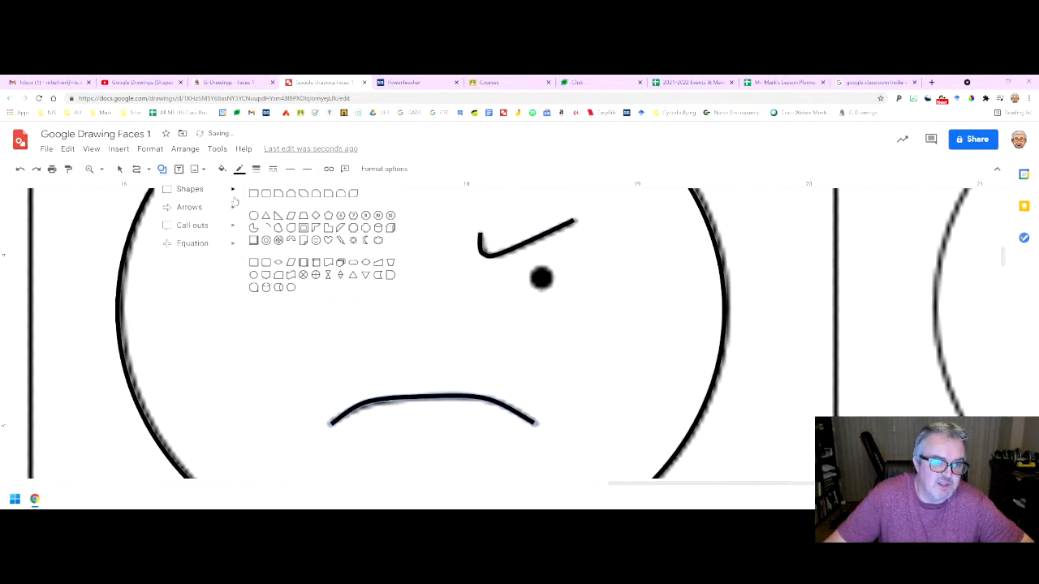
pyautogui.click(253, 219)
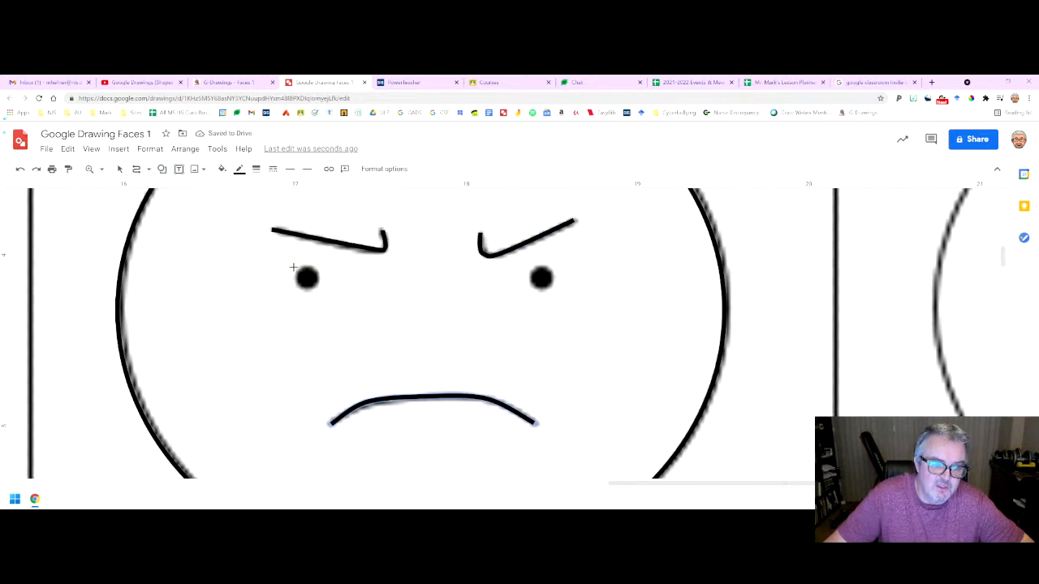
pyautogui.moveTo(293, 263); pyautogui.dragTo(320, 292)
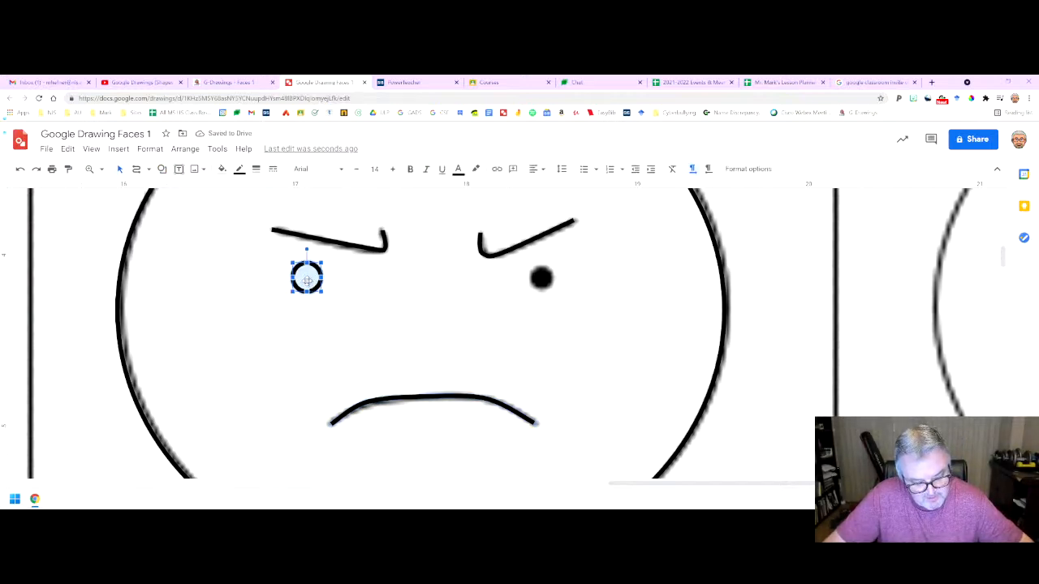
pyautogui.moveTo(307, 281); pyautogui.dragTo(541, 278)
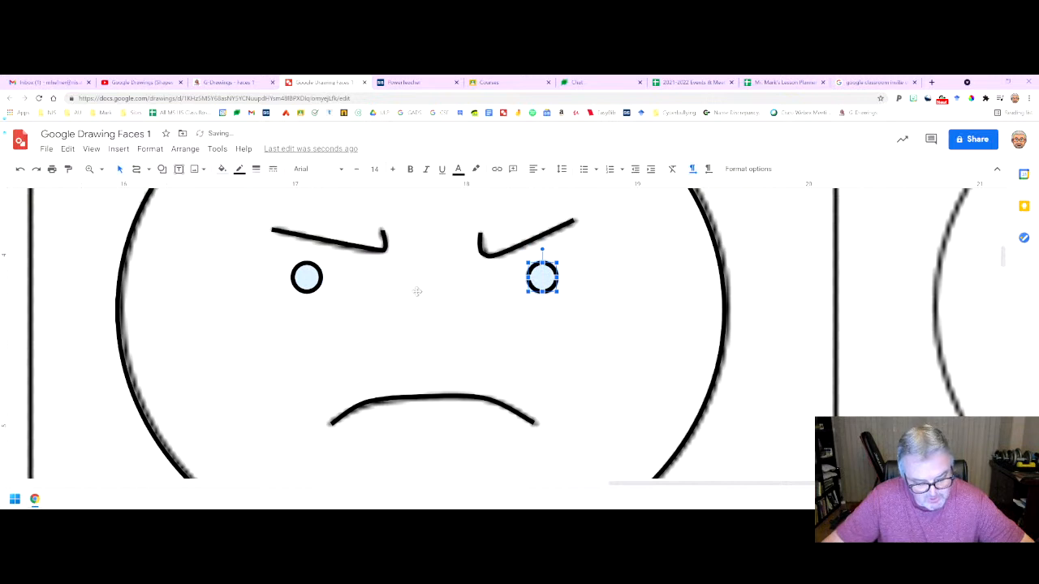
# - Select all traced parts of the third face together and move them straight down into the blank cell below
pyautogui.hotkey('ctrl', 'alt', '-')
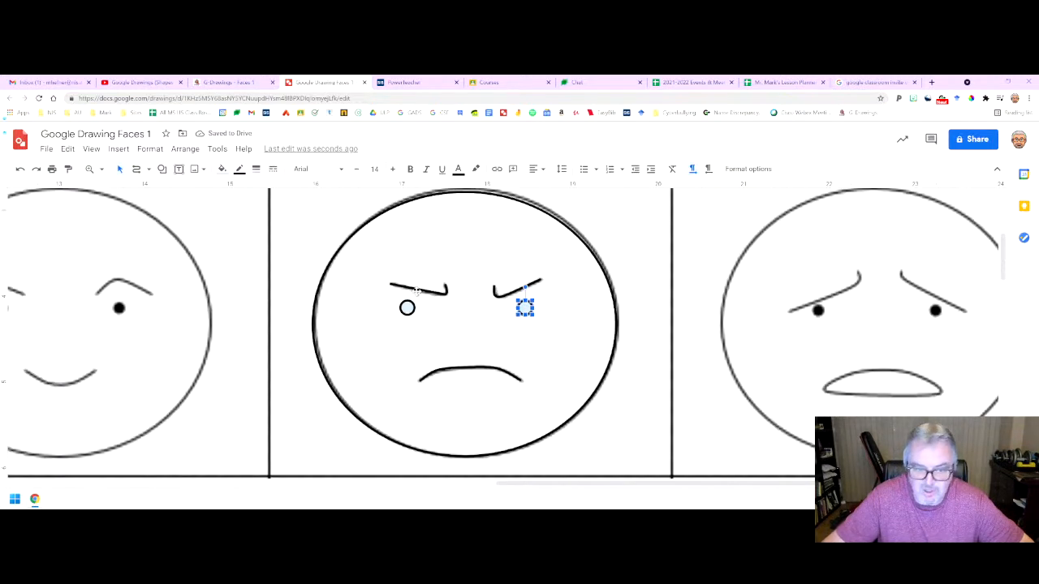
pyautogui.hotkey('ctrl', 'alt', '-')
pyautogui.hotkey('ctrl', 'alt', '-')
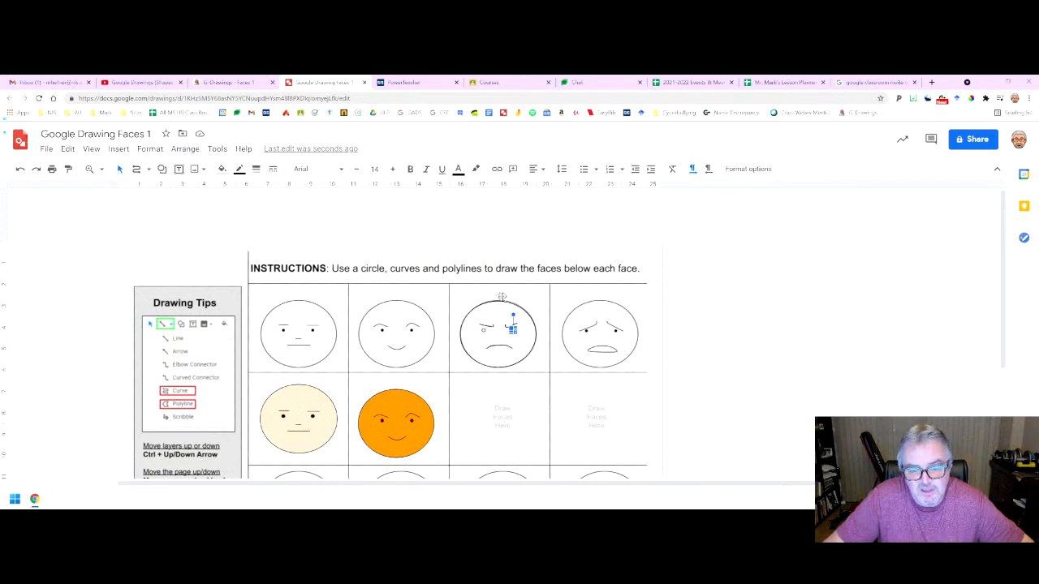
pyautogui.click(474, 229)
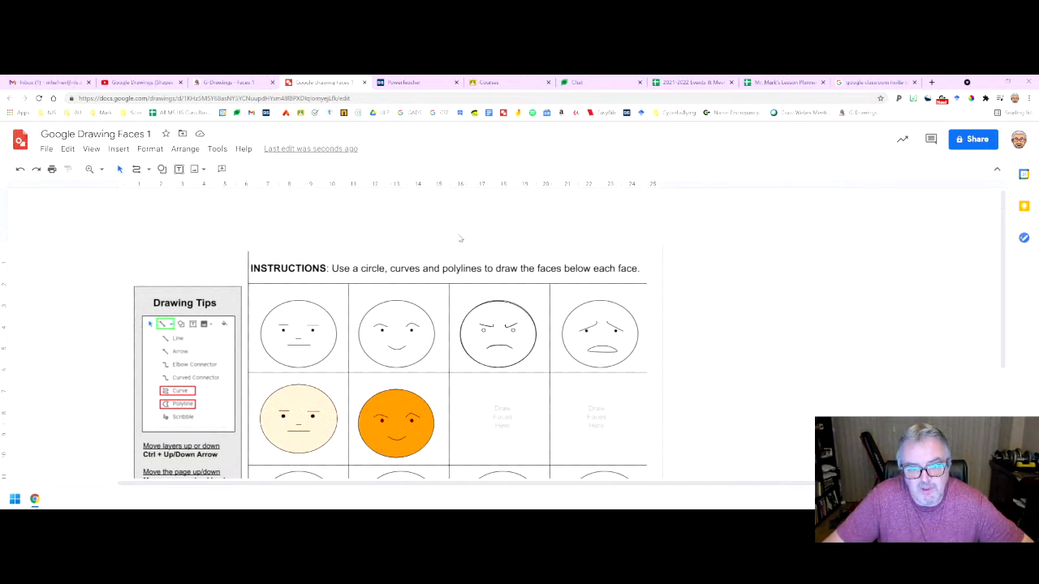
pyautogui.moveTo(445, 224); pyautogui.dragTo(544, 371)
pyautogui.keyDown('shift'); pyautogui.click(621, 259); pyautogui.keyUp('shift')
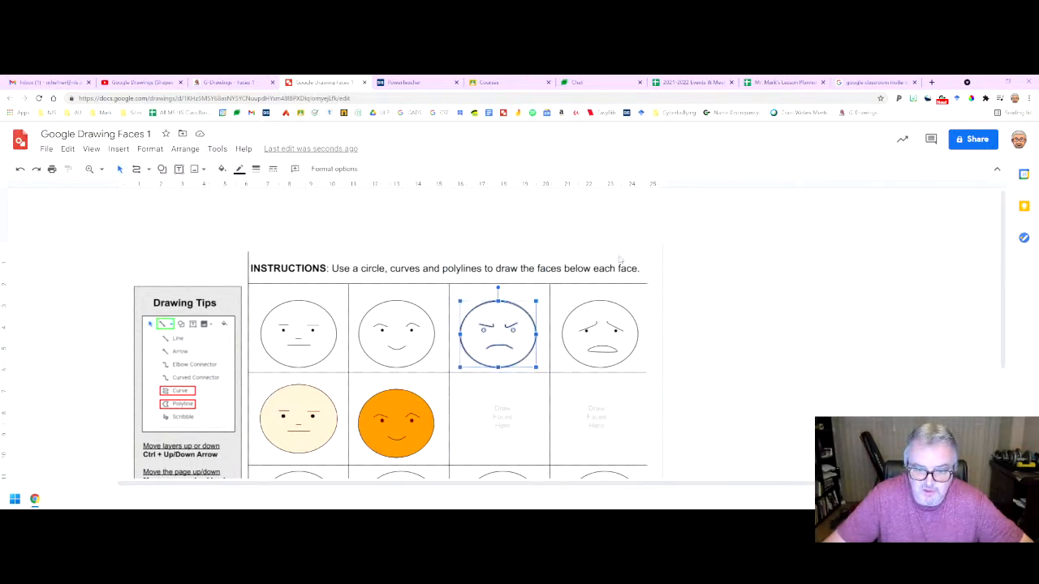
pyautogui.press('Down')
pyautogui.press('Down')
pyautogui.press('Down')
pyautogui.press('Down')
pyautogui.press('Down')
pyautogui.press('Down')
pyautogui.press('Down')
pyautogui.press('Down')
pyautogui.press('Down')
pyautogui.press('Down')
pyautogui.press('Down')
pyautogui.press('Down')
pyautogui.press('Down')
pyautogui.press('Down')
pyautogui.press('Down')
pyautogui.press('Down')
pyautogui.press('Down')
pyautogui.press('Down')
pyautogui.press('Down')
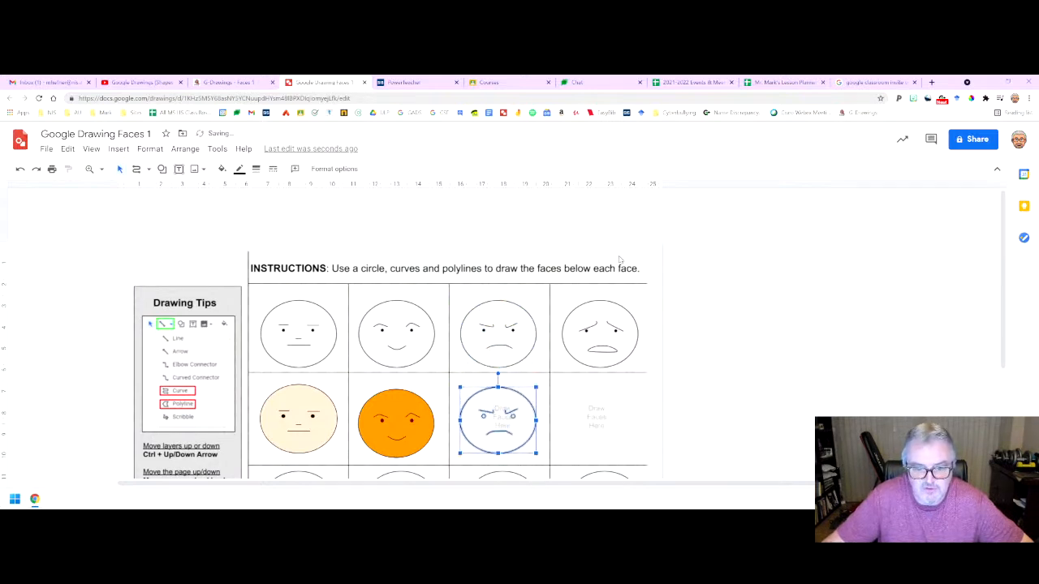
# - Fill the moved third face's large oval with light purple
pyautogui.press('Escape')
pyautogui.click(497, 404)
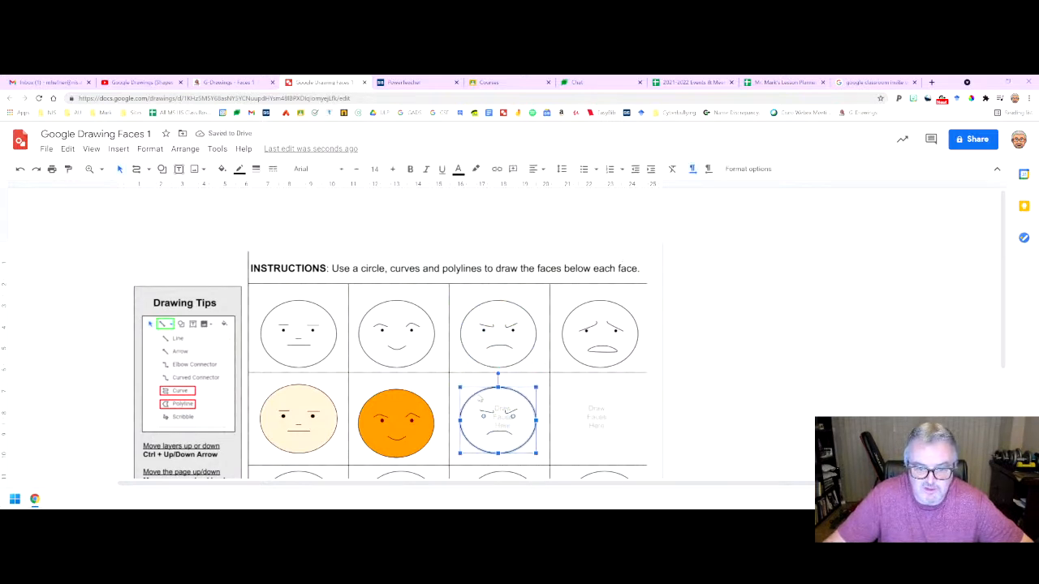
pyautogui.click(222, 169)
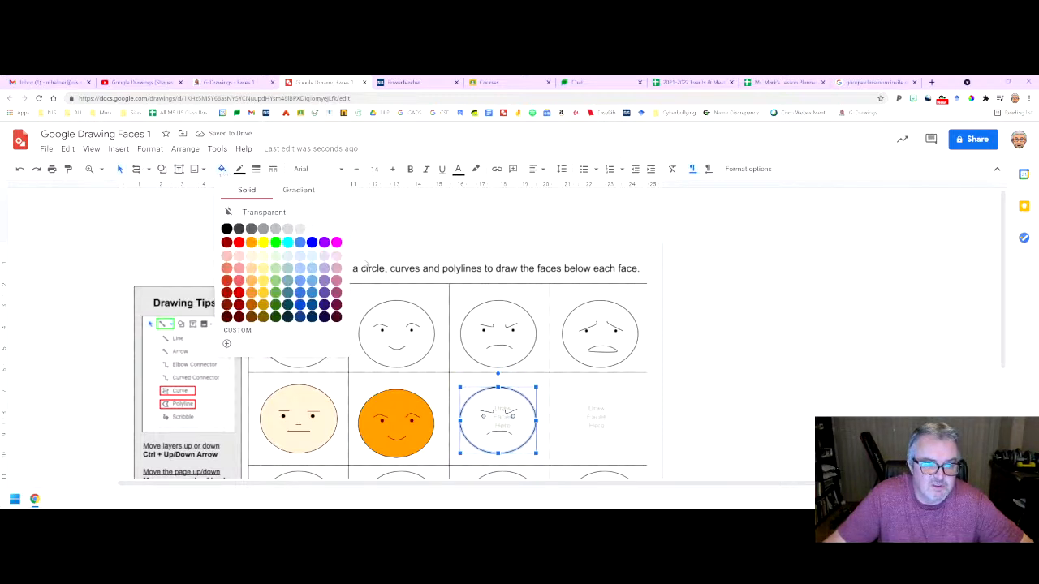
pyautogui.click(324, 256)
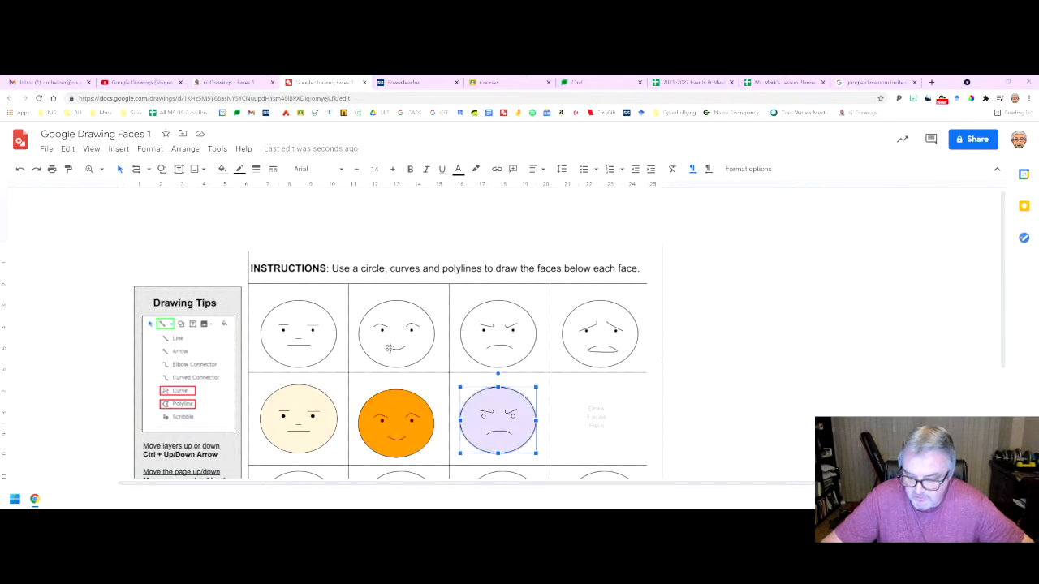
# - Draw an oval over the outline of the fourth, worried face in the worksheet's upper row
pyautogui.hotkey('ctrl', 'alt', '+')
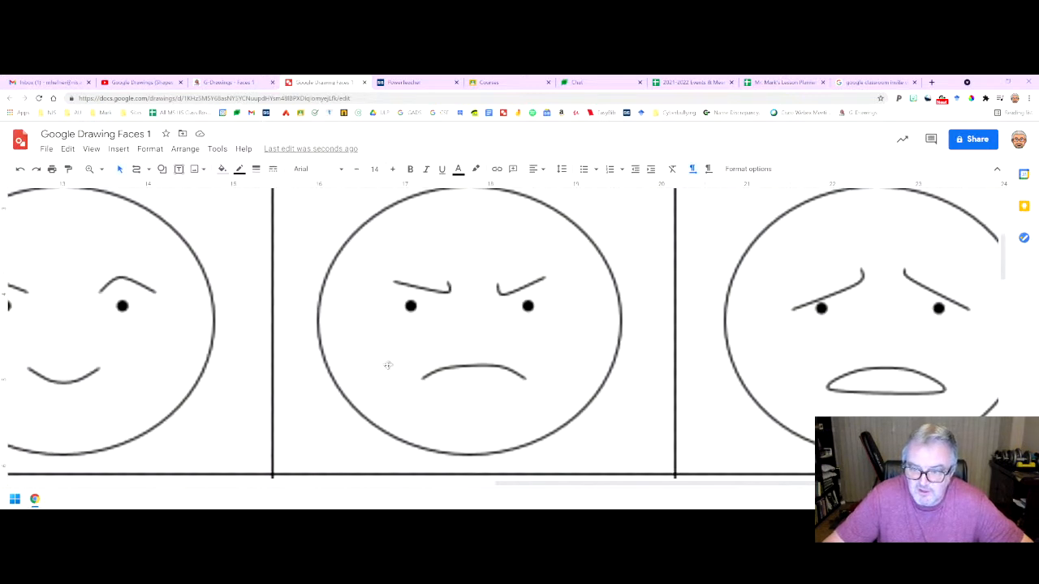
pyautogui.hscroll(3, 388, 349)
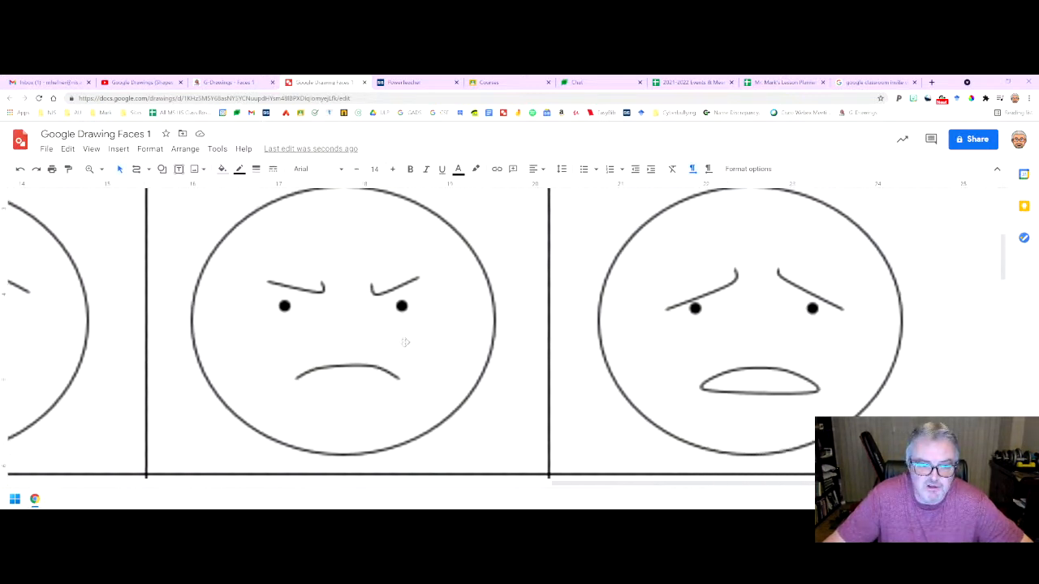
pyautogui.moveTo(1003, 257); pyautogui.dragTo(1003, 254)
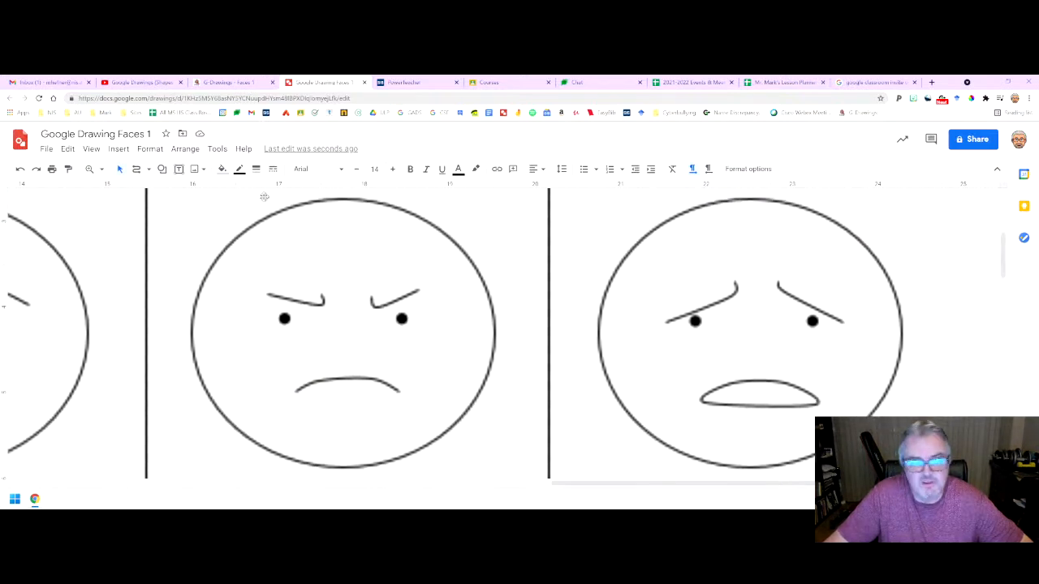
pyautogui.click(162, 168)
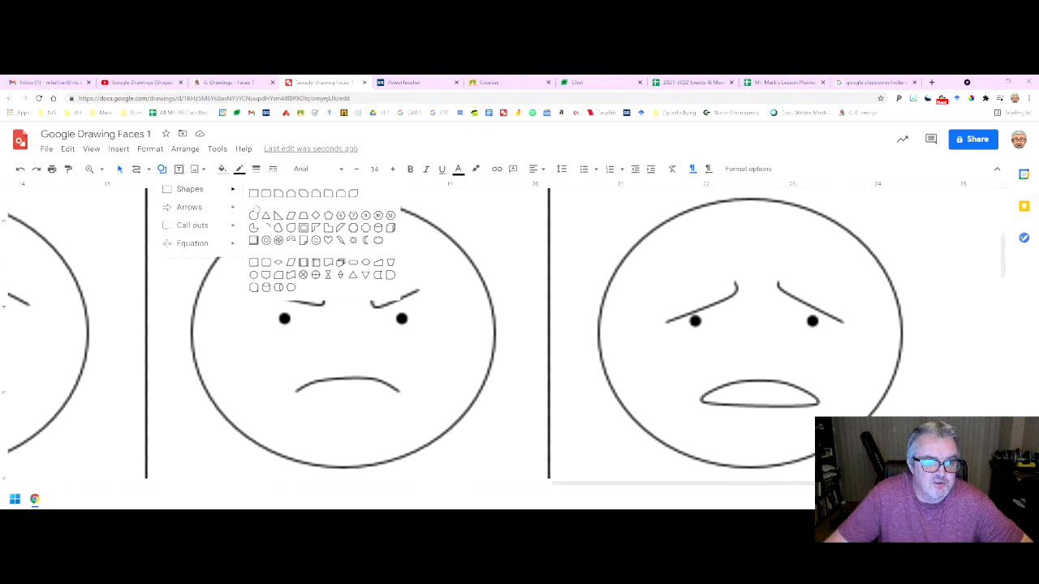
pyautogui.moveTo(219, 195)
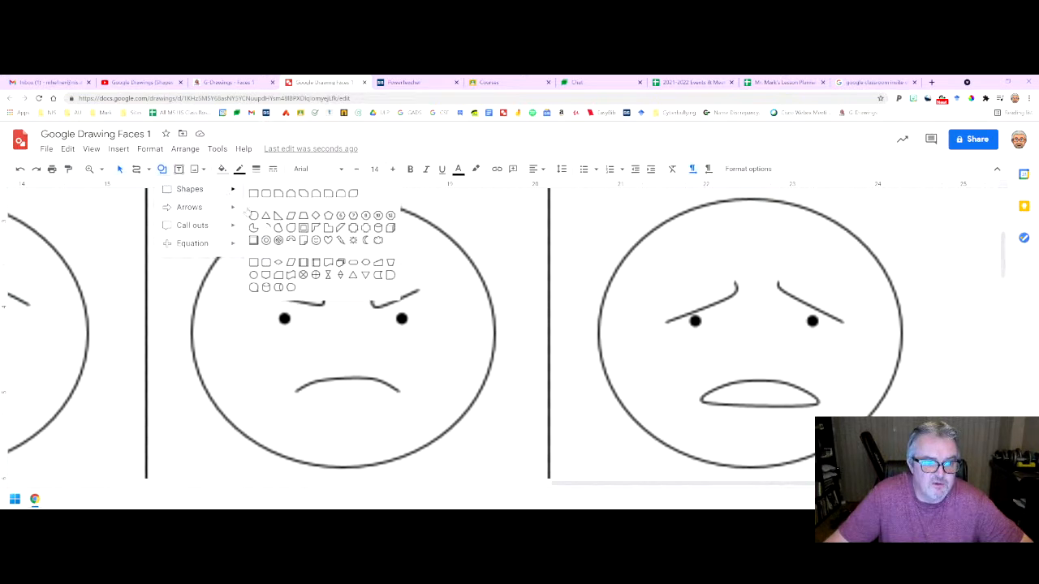
pyautogui.click(255, 216)
pyautogui.moveTo(615, 196); pyautogui.dragTo(902, 465)
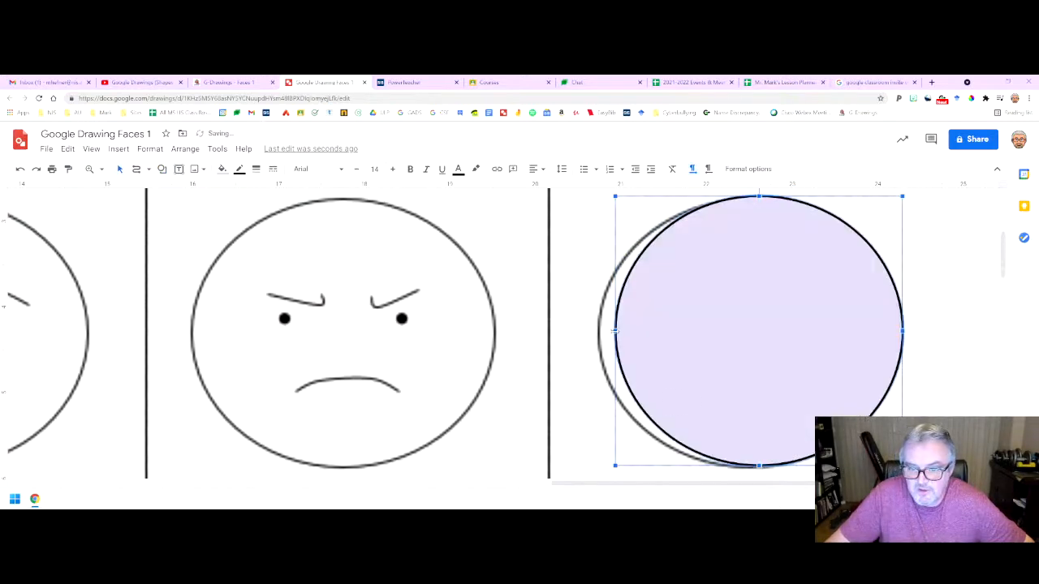
# - Stretch the oval's left side out to the fourth face's outline and make its fill transparent
pyautogui.moveTo(599, 331); pyautogui.dragTo(598, 331)
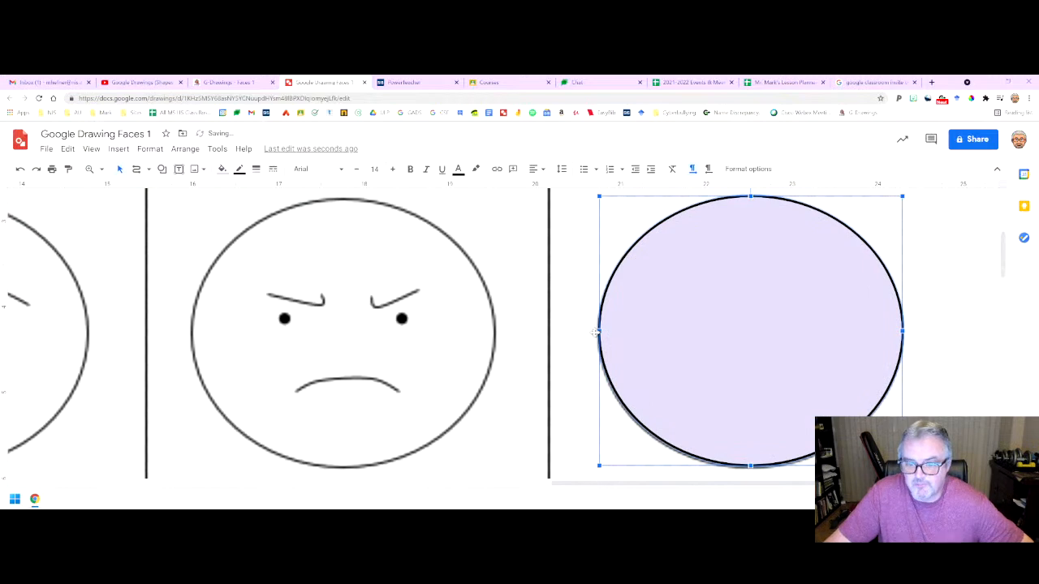
pyautogui.click(222, 169)
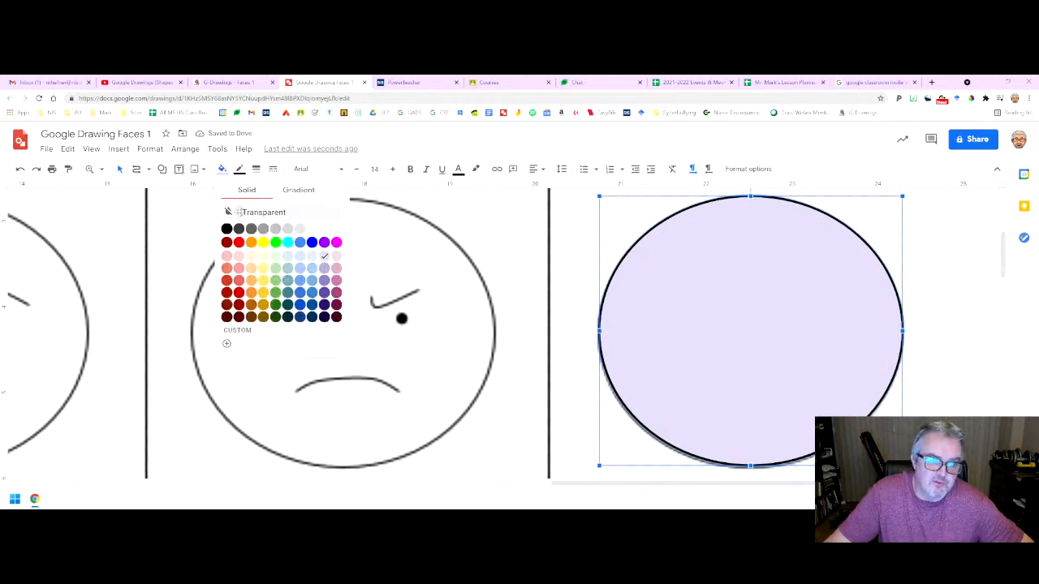
pyautogui.click(237, 215)
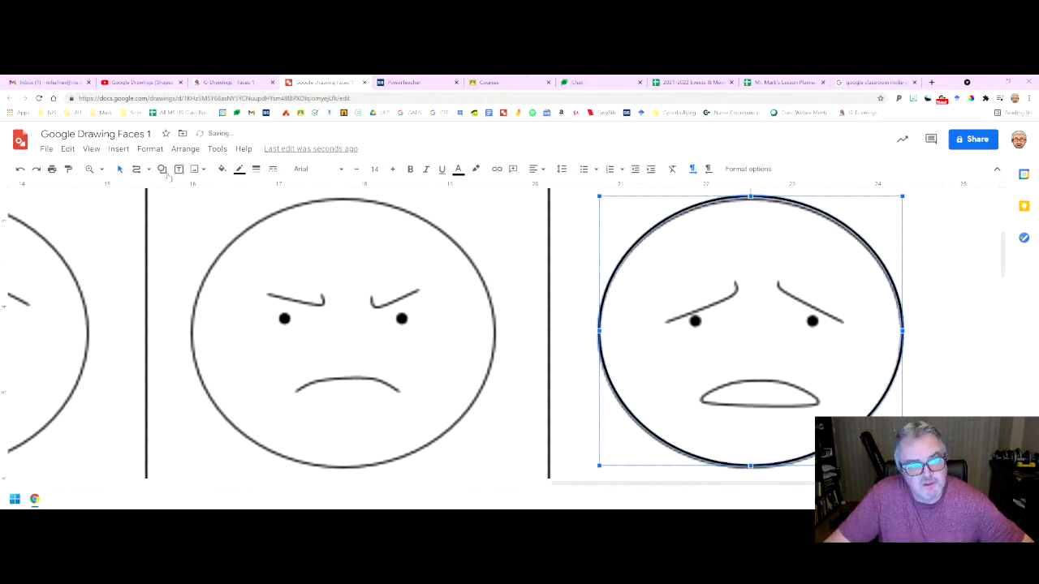
# - Trace the fourth face's left eyebrow with the Curve tool from its inner hook down to the outer end
pyautogui.click(136, 169)
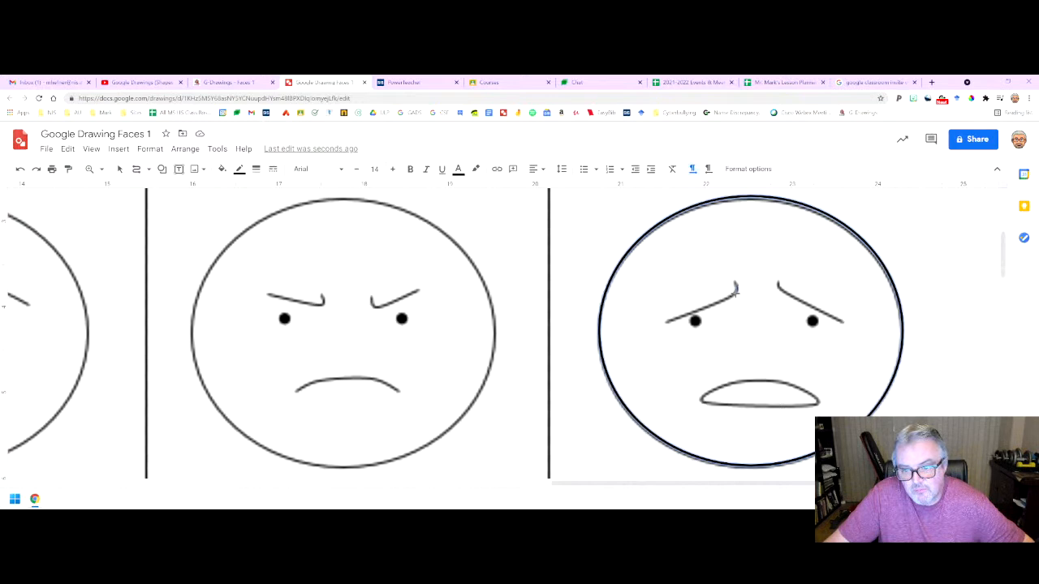
pyautogui.doubleClick(667, 322)
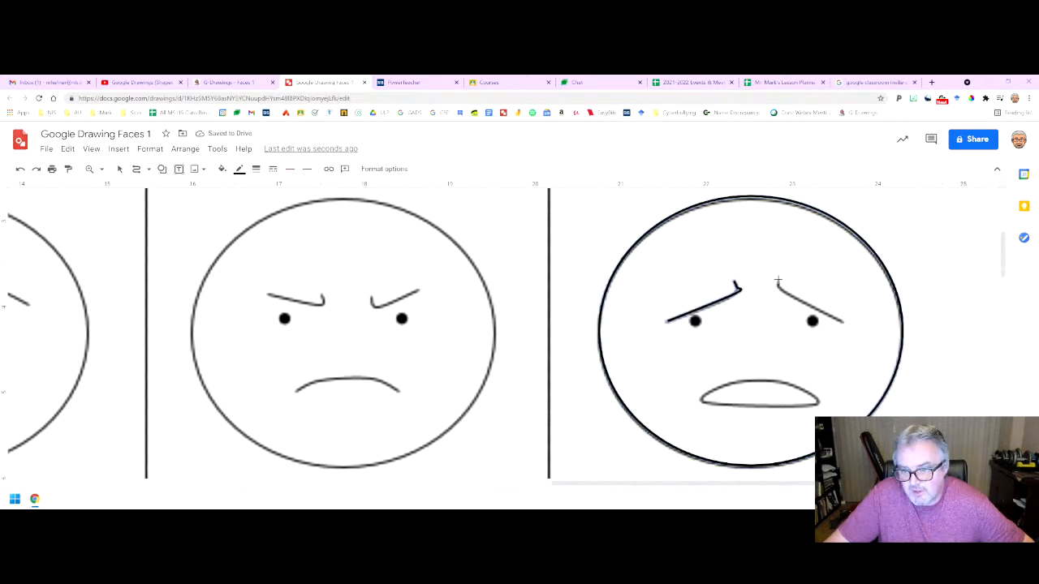
pyautogui.doubleClick(779, 289)
pyautogui.click(119, 168)
pyautogui.click(776, 278)
pyautogui.press('Delete')
# - Trace the fourth face's right eyebrow with the Curve tool from its inner hook down to the outer end
pyautogui.click(134, 171)
pyautogui.hotkey('ctrl', 'alt', '+')
pyautogui.hotkey('ctrl', 'alt', '+')
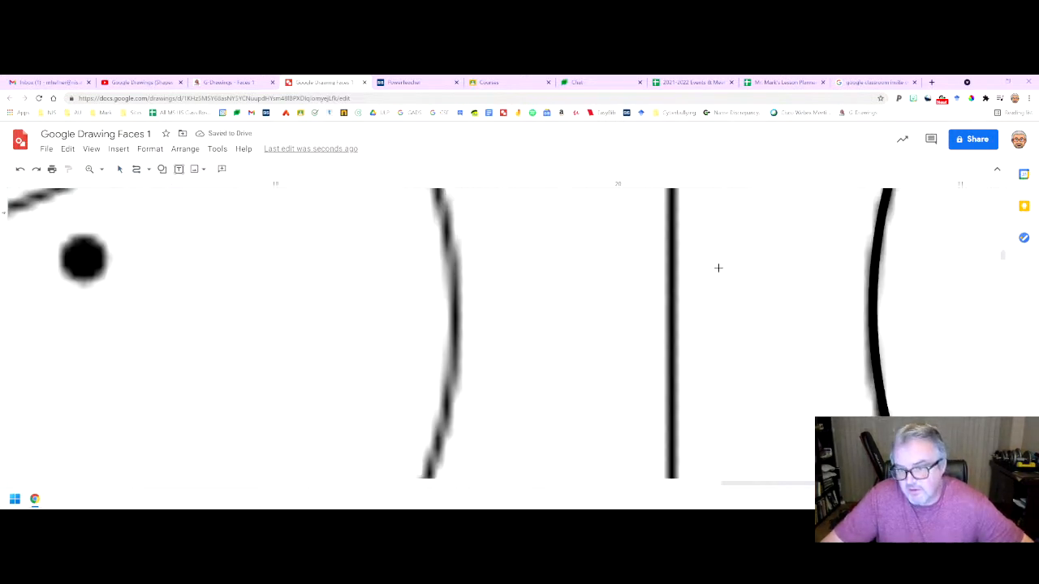
pyautogui.hscroll(5, 754, 262)
pyautogui.hscroll(12, 763, 268)
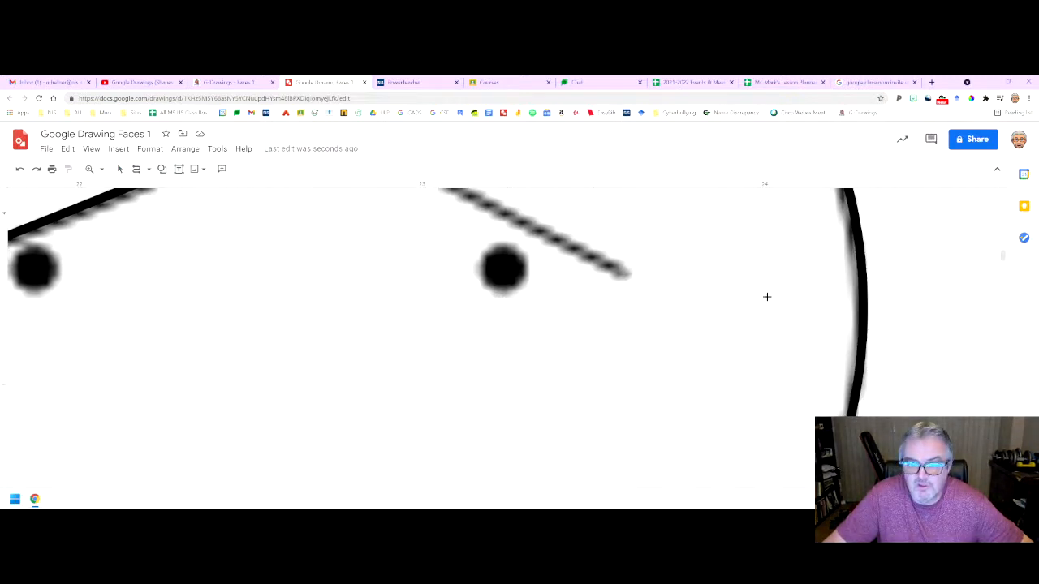
pyautogui.scroll(3, 767, 297)
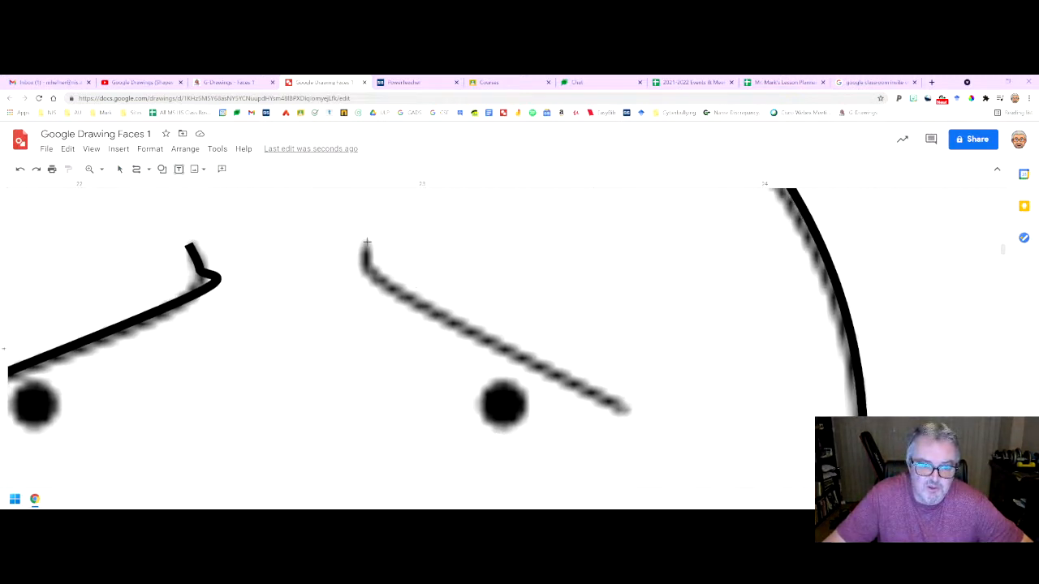
pyautogui.click(373, 275)
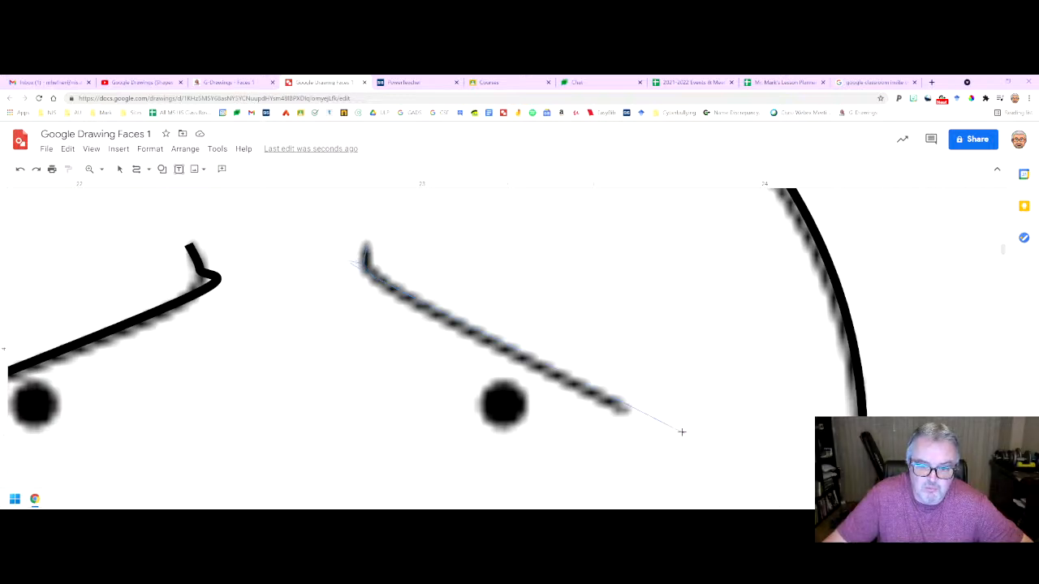
pyautogui.doubleClick(623, 412)
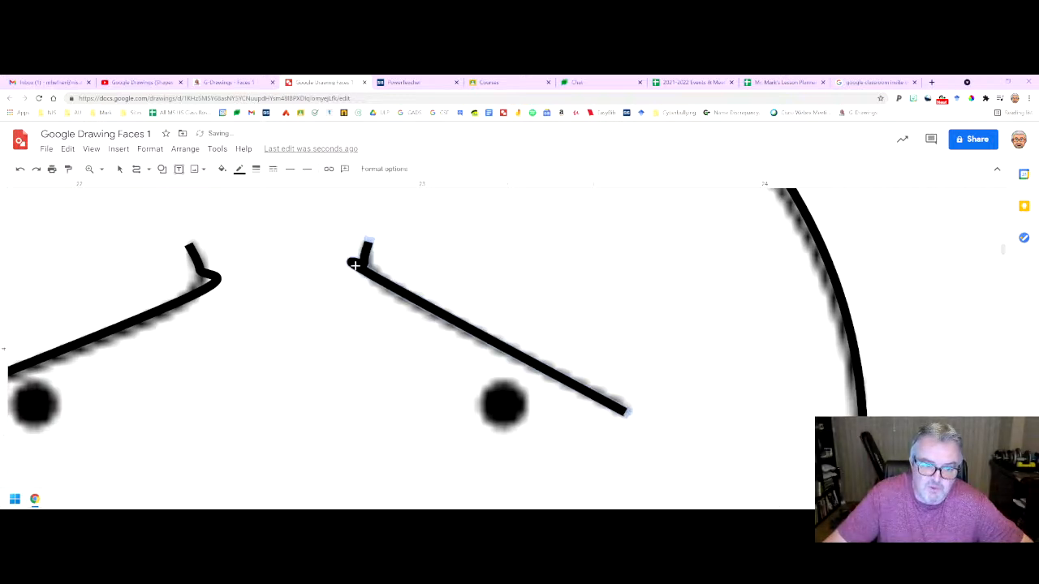
# - Edit the right eyebrow's curve points near the inner hook so its bend is smooth and follows the traced line
pyautogui.click(119, 168)
pyautogui.click(370, 272)
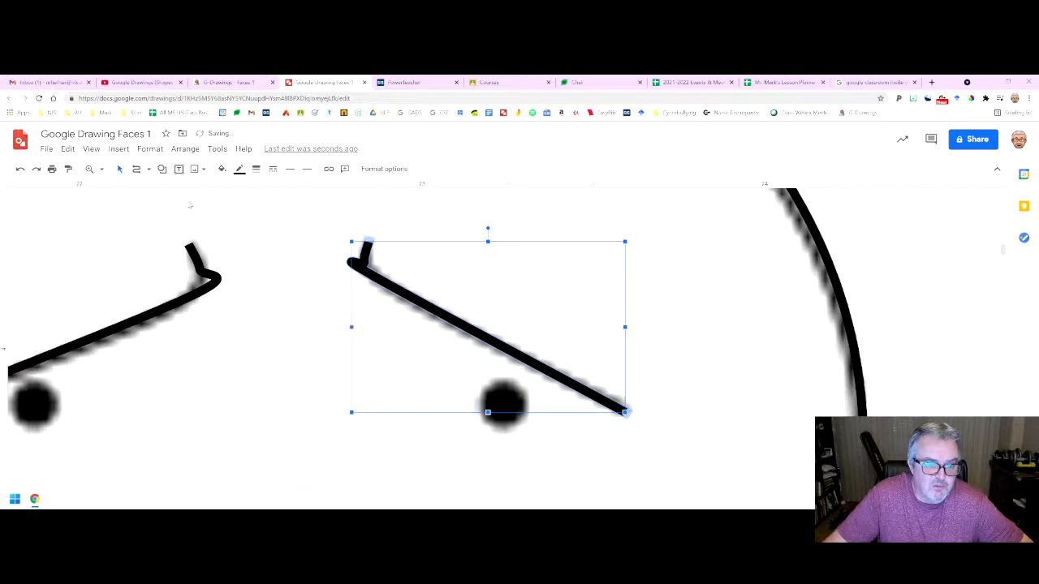
pyautogui.doubleClick(372, 274)
pyautogui.moveTo(364, 263); pyautogui.dragTo(384, 283)
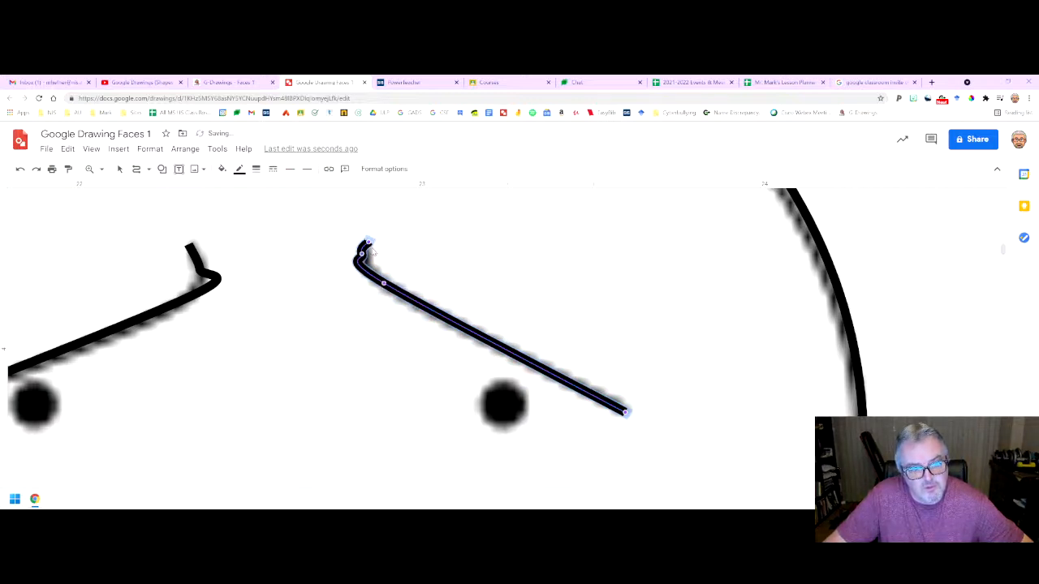
pyautogui.moveTo(384, 283); pyautogui.dragTo(392, 289)
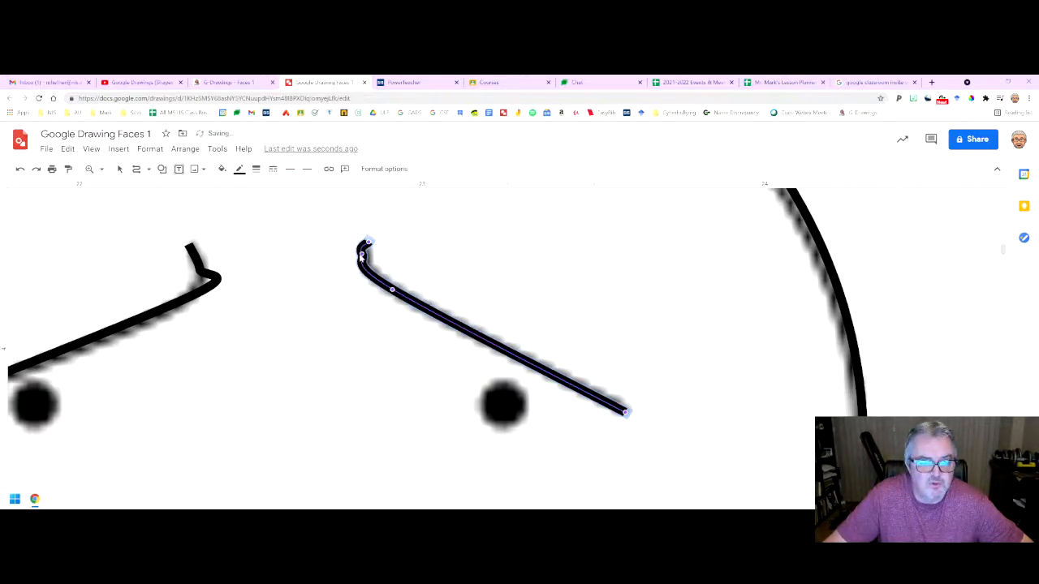
pyautogui.moveTo(361, 252); pyautogui.dragTo(359, 257)
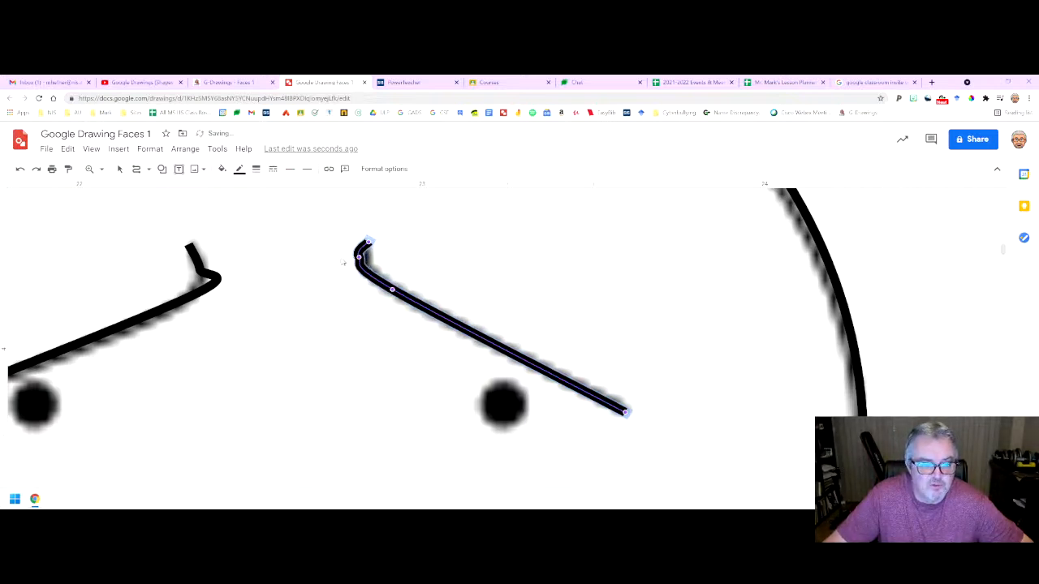
# - Smooth the left eyebrow's inner bend by moving its curve point outward, and extend the right eyebrow's inner tip slightly
pyautogui.doubleClick(208, 280)
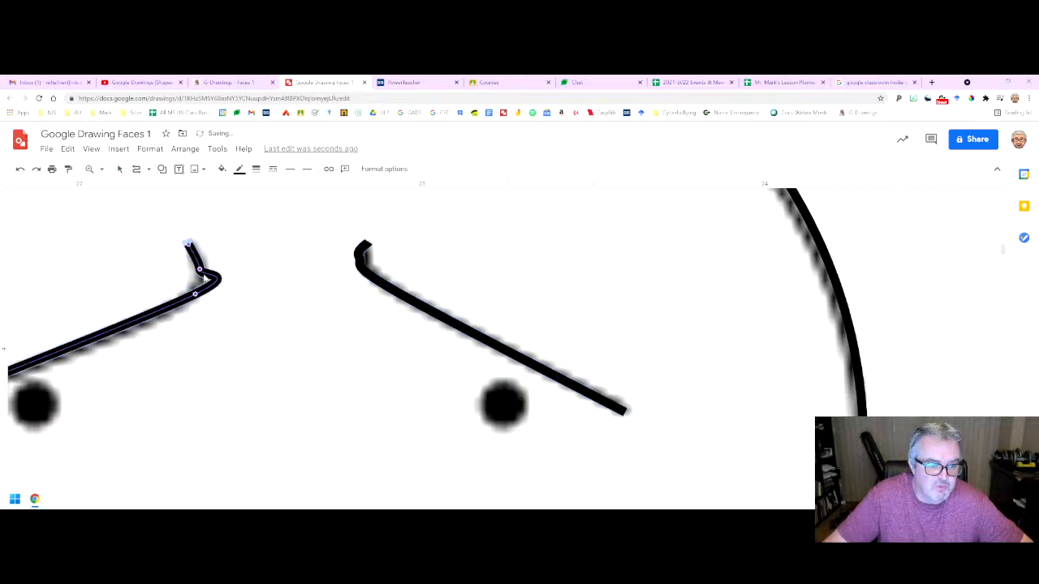
pyautogui.moveTo(194, 294); pyautogui.dragTo(167, 310)
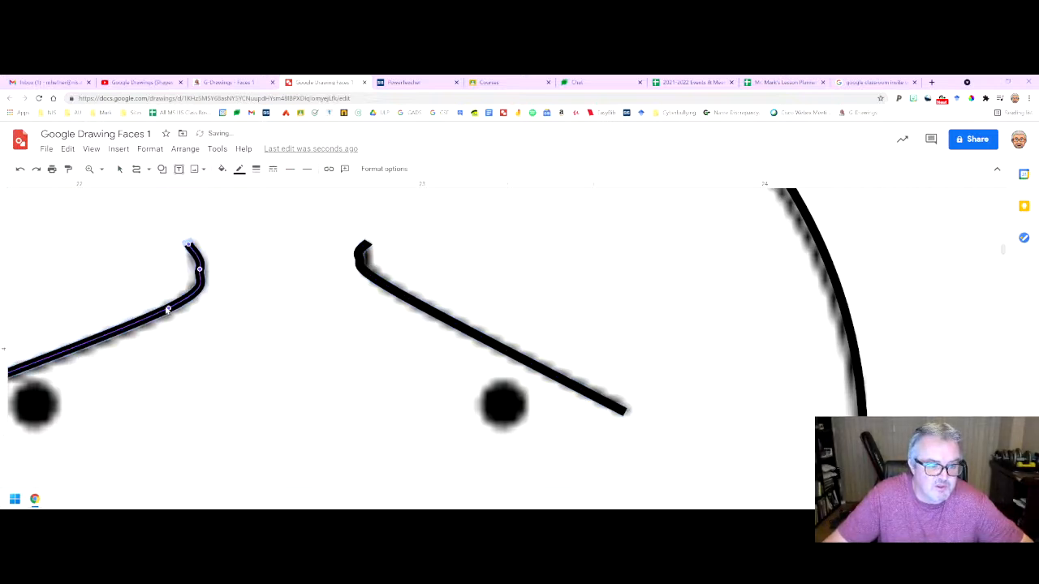
pyautogui.doubleClick(367, 246)
pyautogui.moveTo(374, 235); pyautogui.dragTo(376, 237)
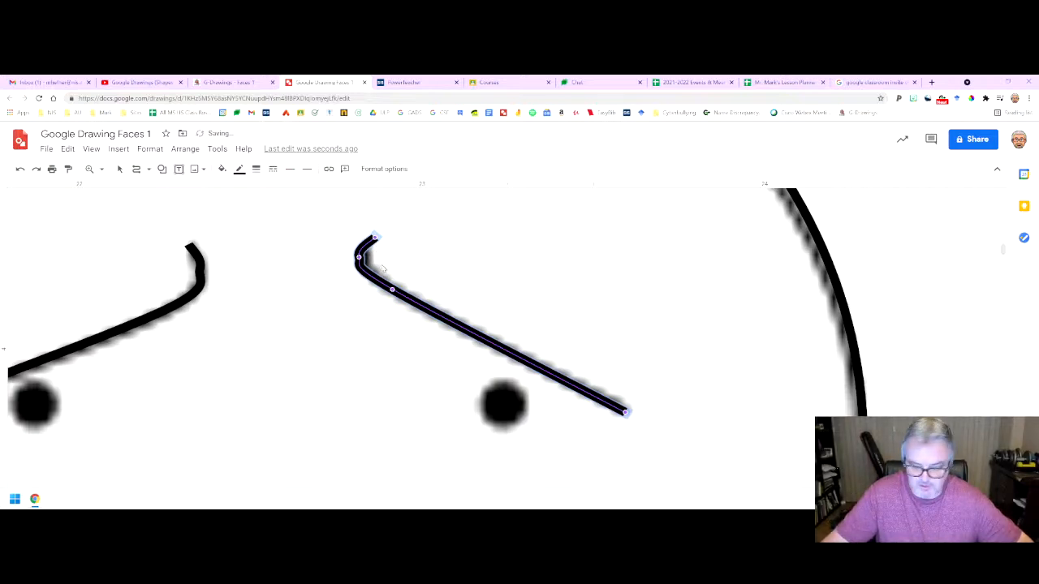
pyautogui.hotkey('ctrl', 'alt', '-')
pyautogui.hotkey('ctrl', 'alt', '-')
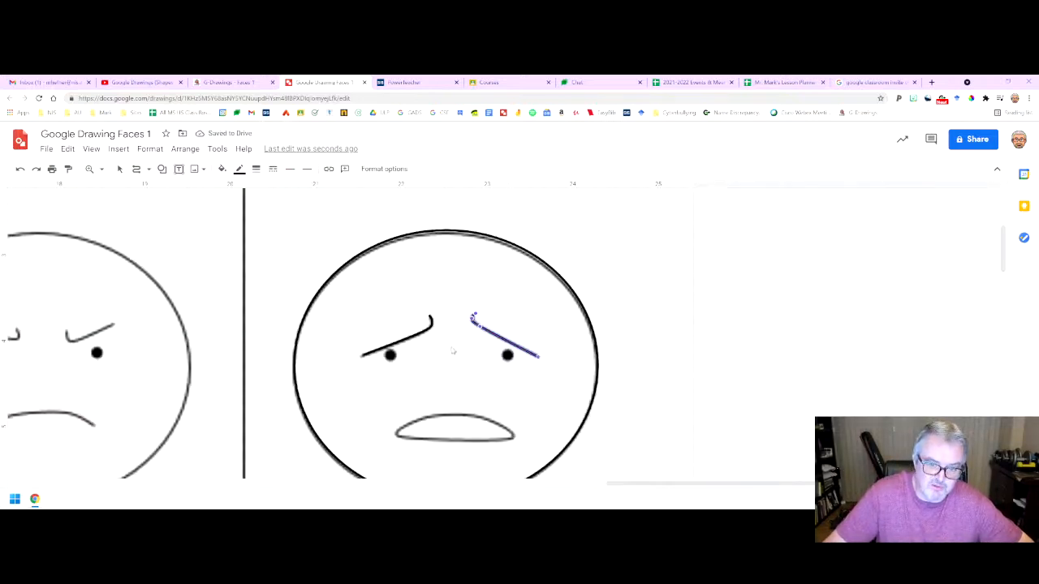
pyautogui.click(161, 169)
pyautogui.moveTo(166, 189)
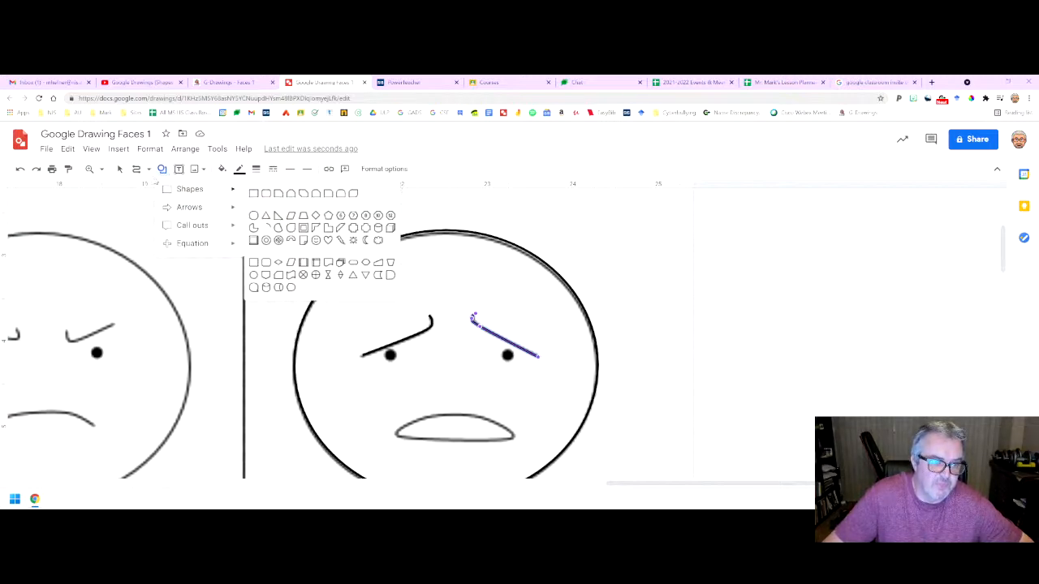
pyautogui.click(119, 168)
# - Trace the fourth face's mouth as a closed shape with the Curve tool and make its fill transparent
pyautogui.click(136, 170)
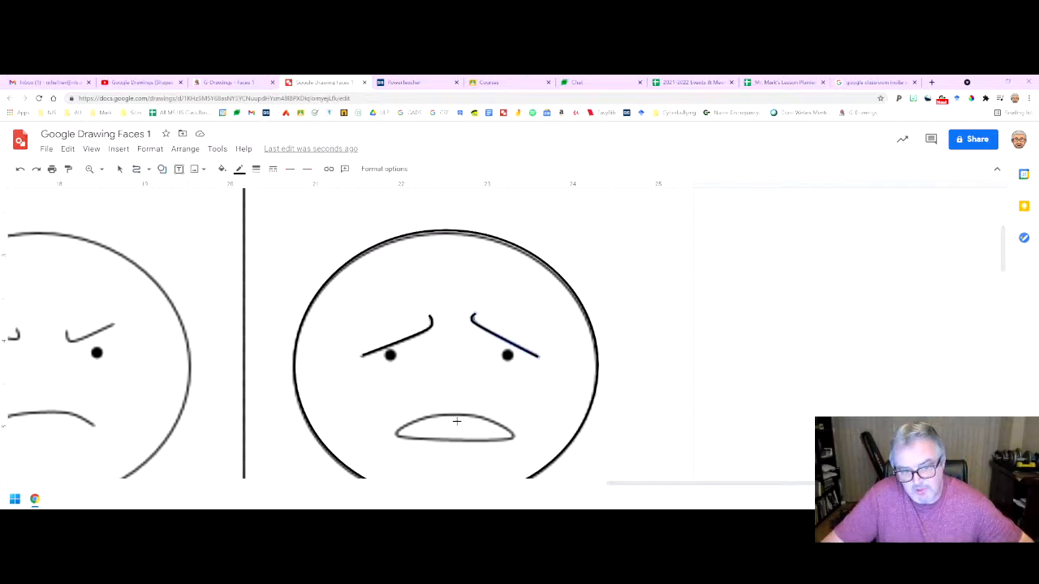
pyautogui.scroll(2, 457, 421)
pyautogui.scroll(-6, 476, 417)
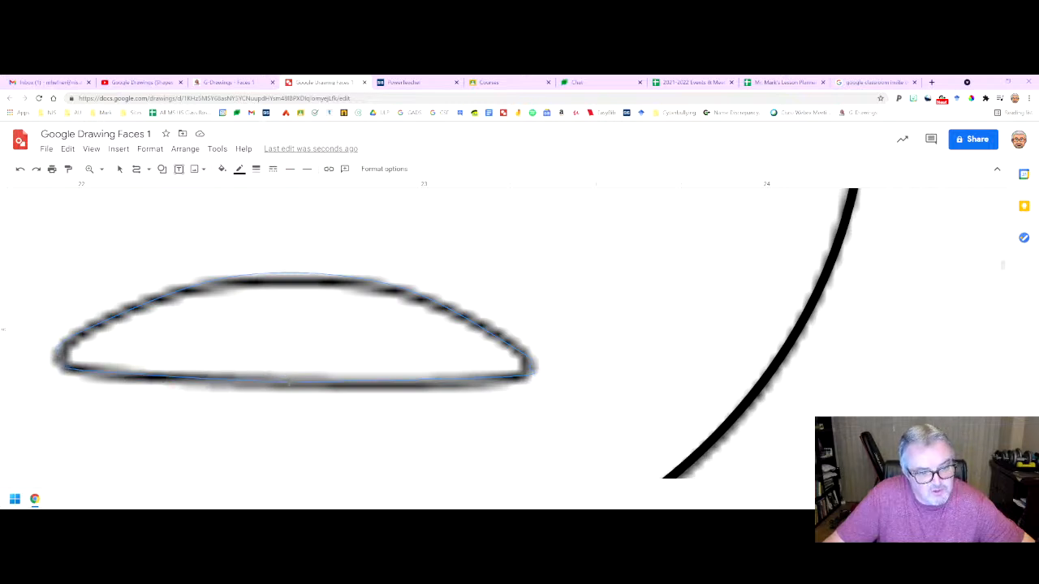
pyautogui.click(296, 381)
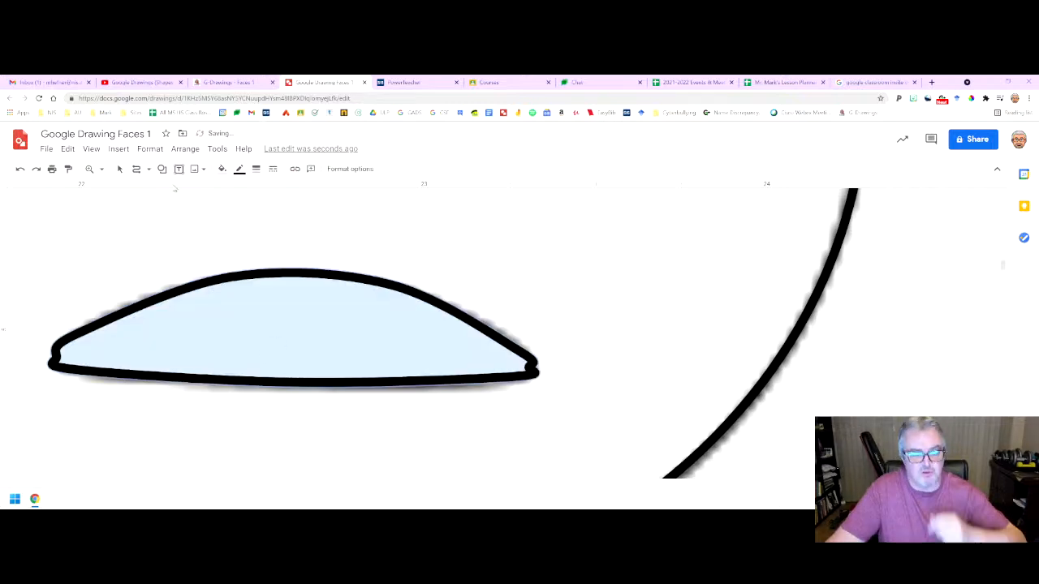
pyautogui.click(222, 170)
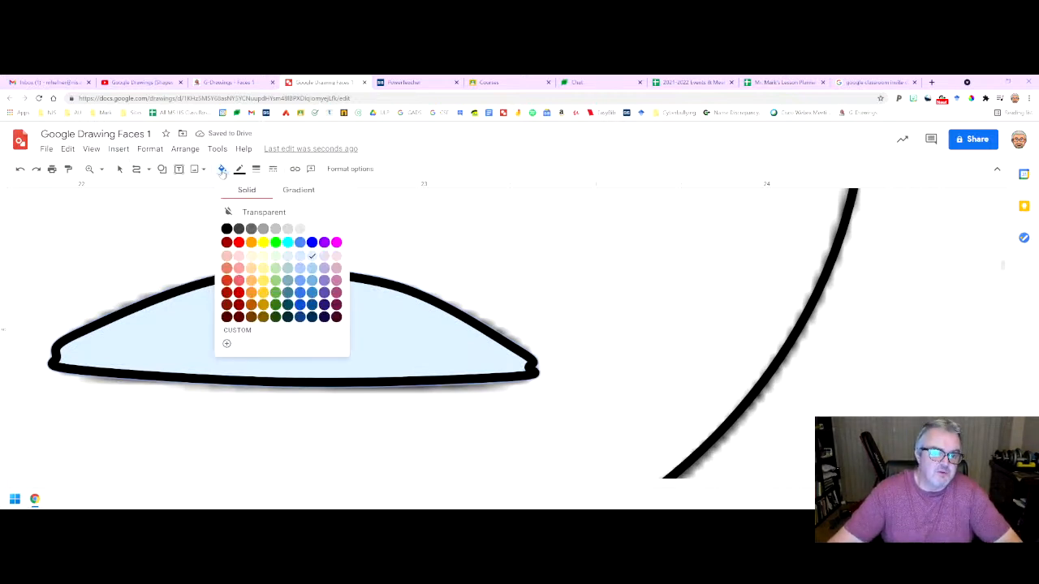
pyautogui.click(298, 213)
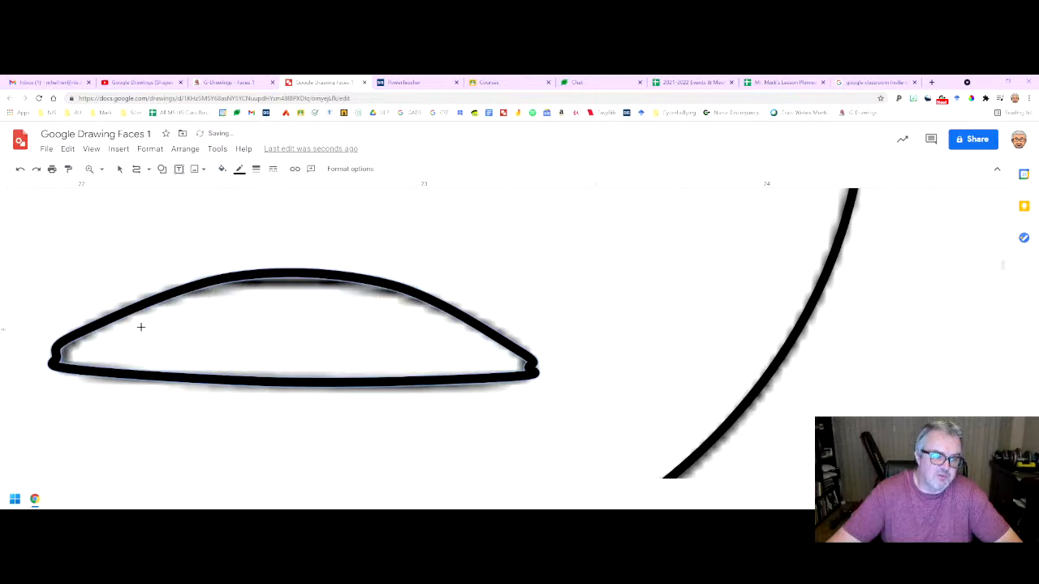
# - Edit the mouth's curve points at both corners to smooth out the kinks at its ends
pyautogui.click(271, 275)
pyautogui.doubleClick(270, 276)
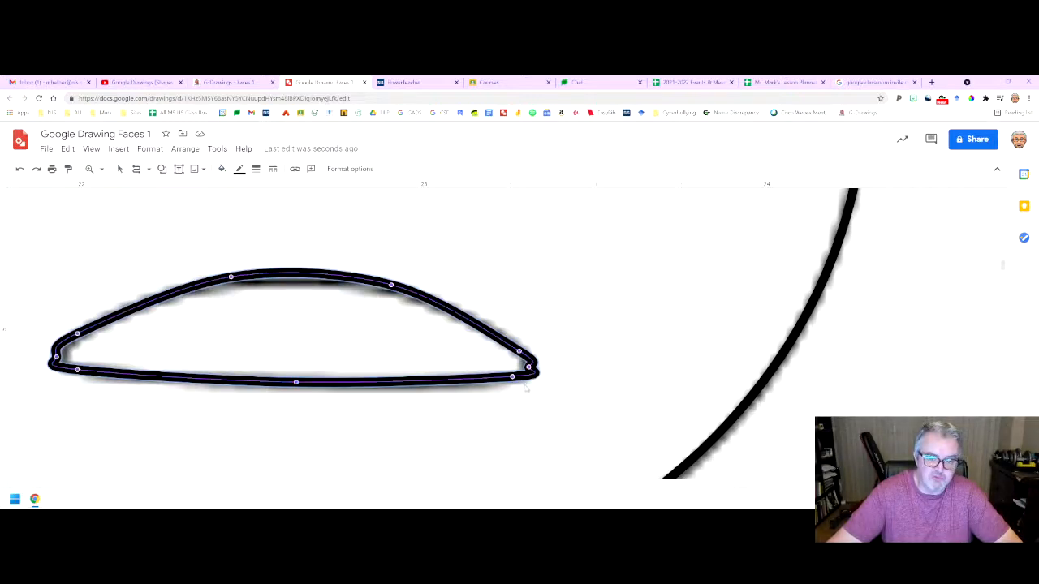
pyautogui.moveTo(539, 368); pyautogui.dragTo(539, 366)
pyautogui.moveTo(56, 357); pyautogui.dragTo(91, 372)
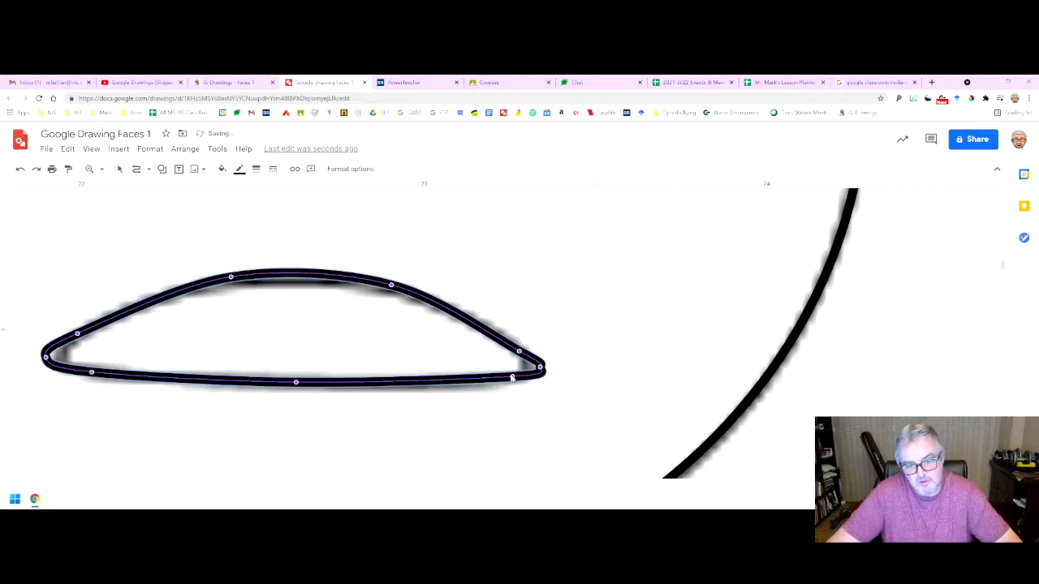
pyautogui.moveTo(513, 377); pyautogui.dragTo(510, 347)
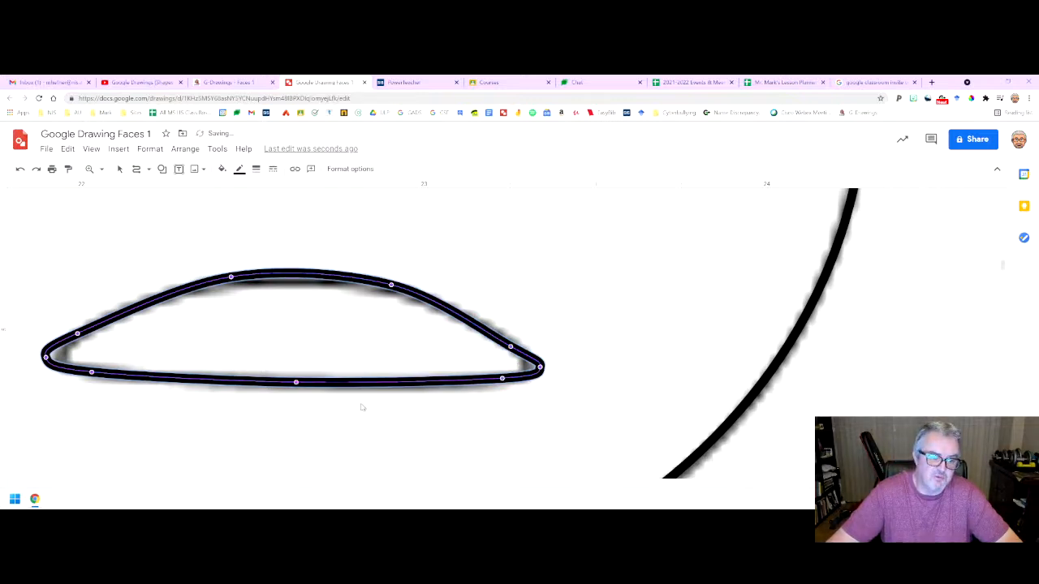
pyautogui.press('Escape')
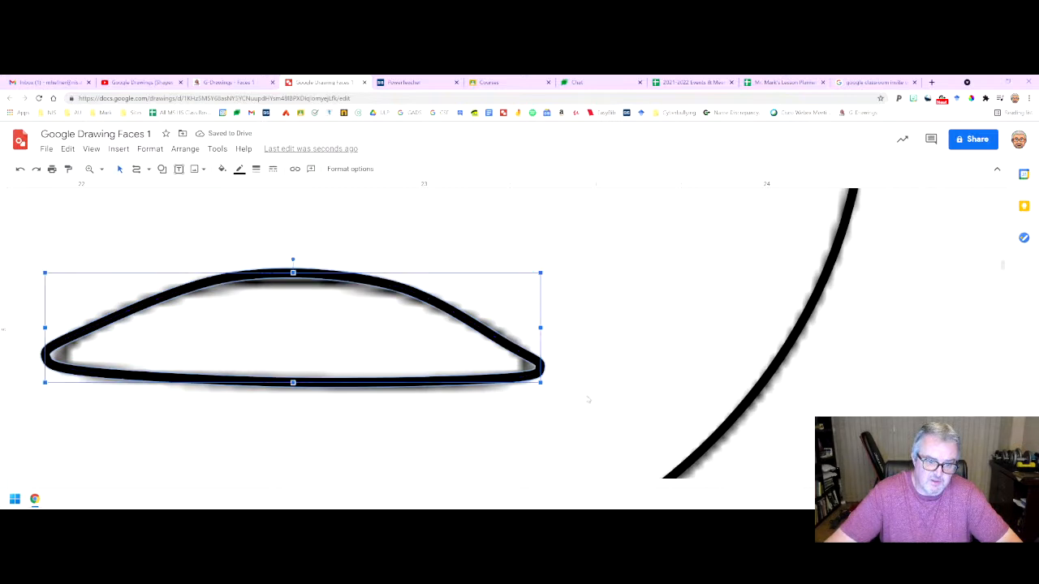
# - Draw a small oval over the fourth face's left eye and place a copy of it over the right eye
pyautogui.hotkey('ctrl', 'alt', '-')
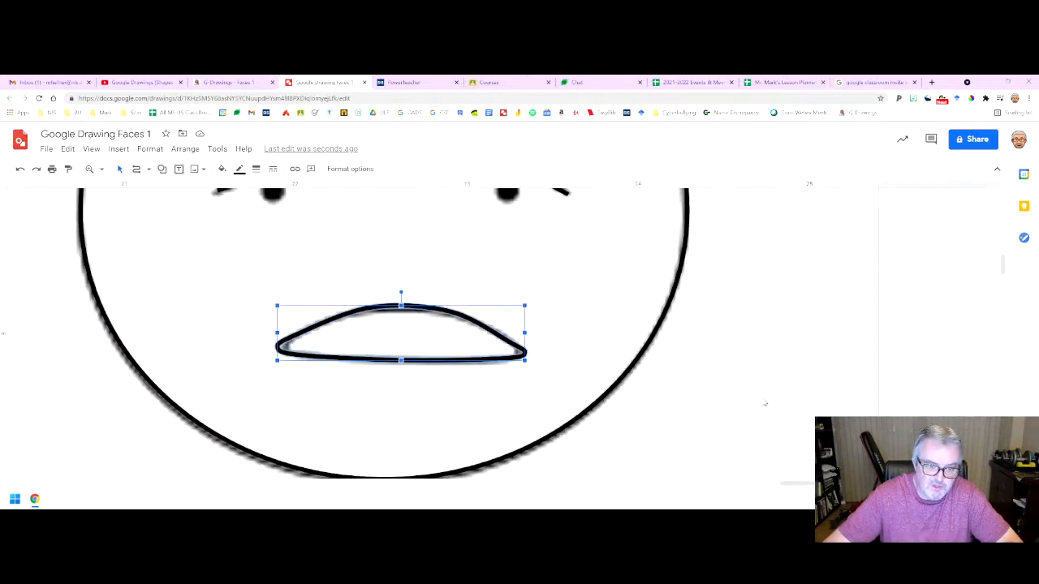
pyautogui.scroll(2, 625, 390)
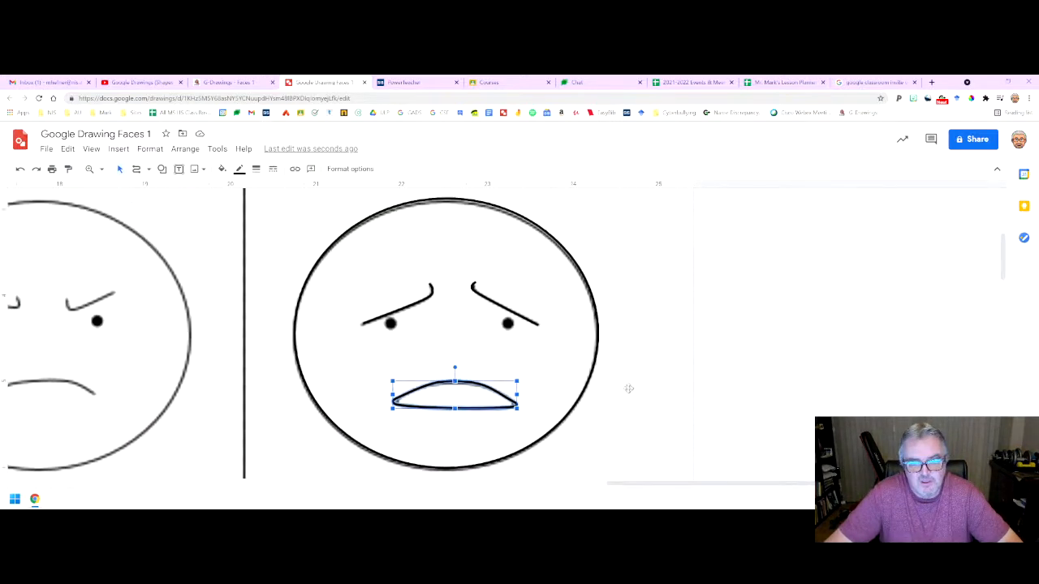
pyautogui.click(163, 169)
pyautogui.moveTo(180, 189)
pyautogui.click(256, 216)
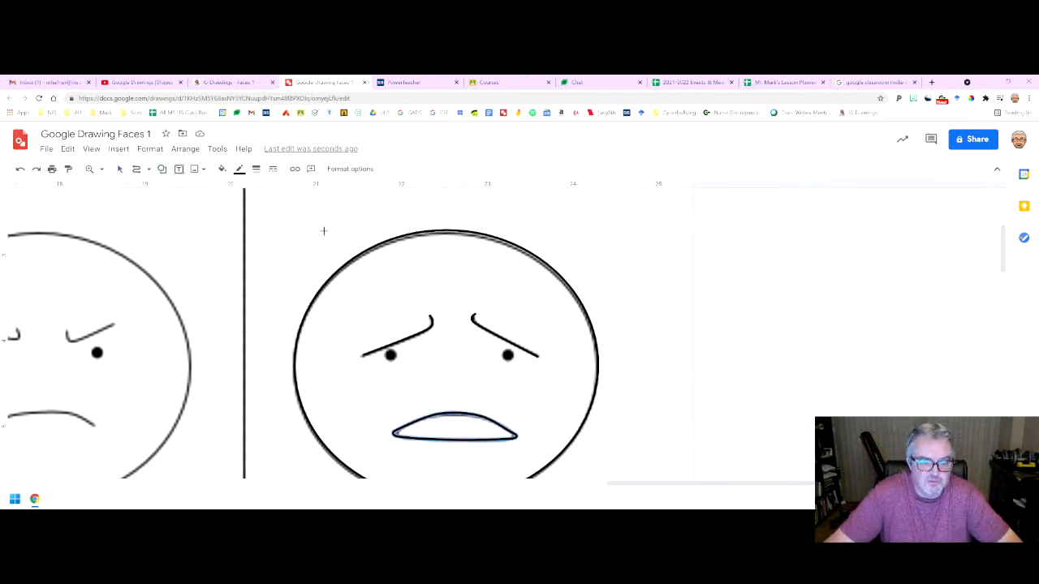
pyautogui.moveTo(381, 360); pyautogui.dragTo(396, 351)
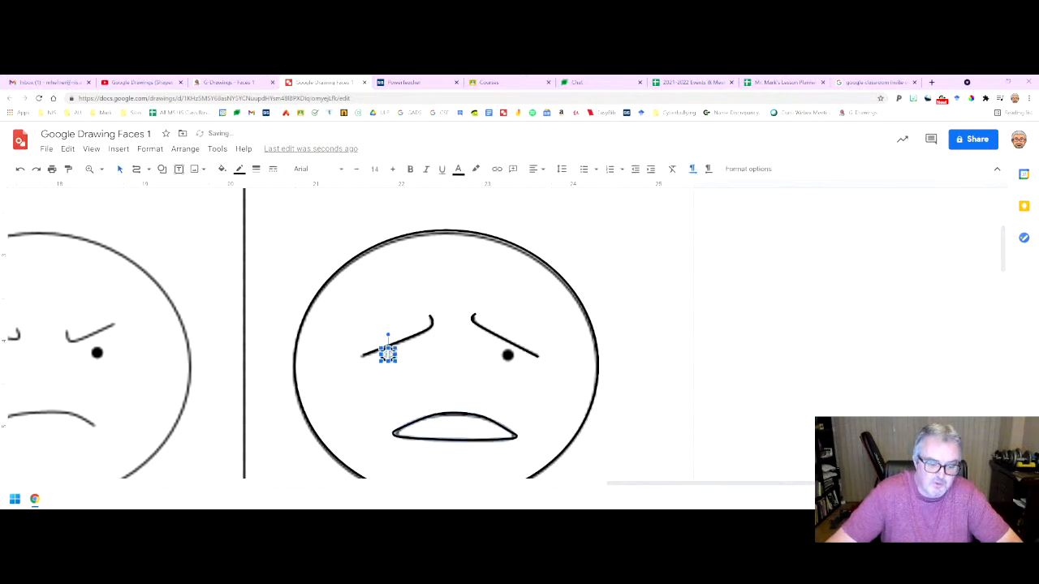
pyautogui.moveTo(388, 353); pyautogui.dragTo(509, 354)
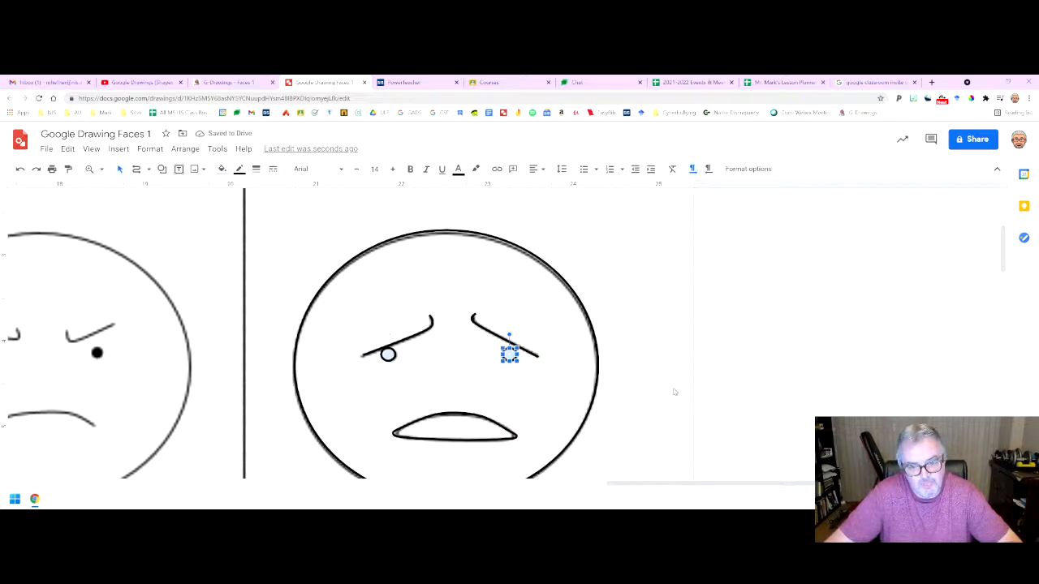
# - Fill the fourth face's large oval with the light salmon pink color
pyautogui.click(576, 384)
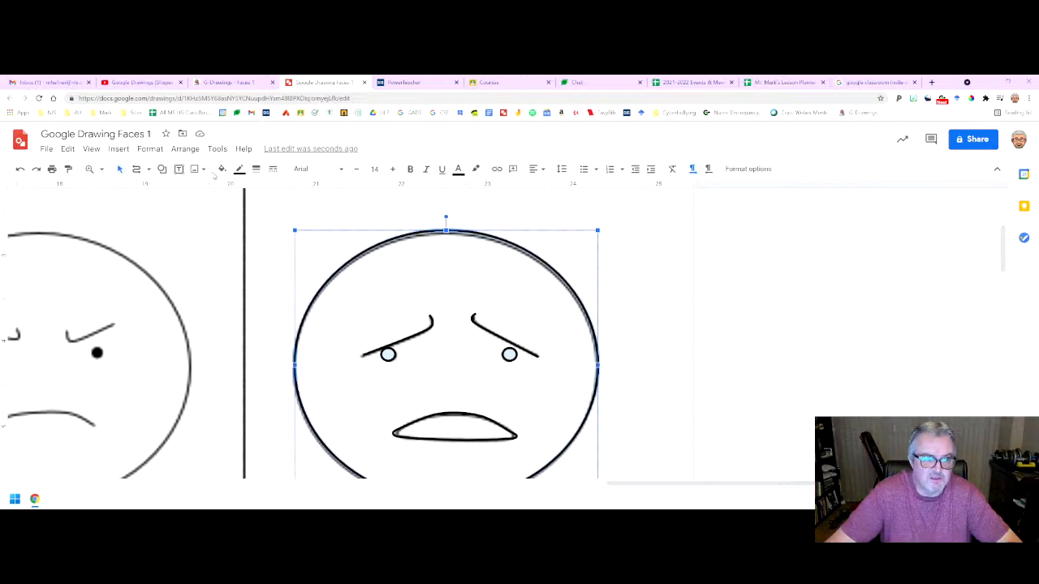
pyautogui.click(223, 169)
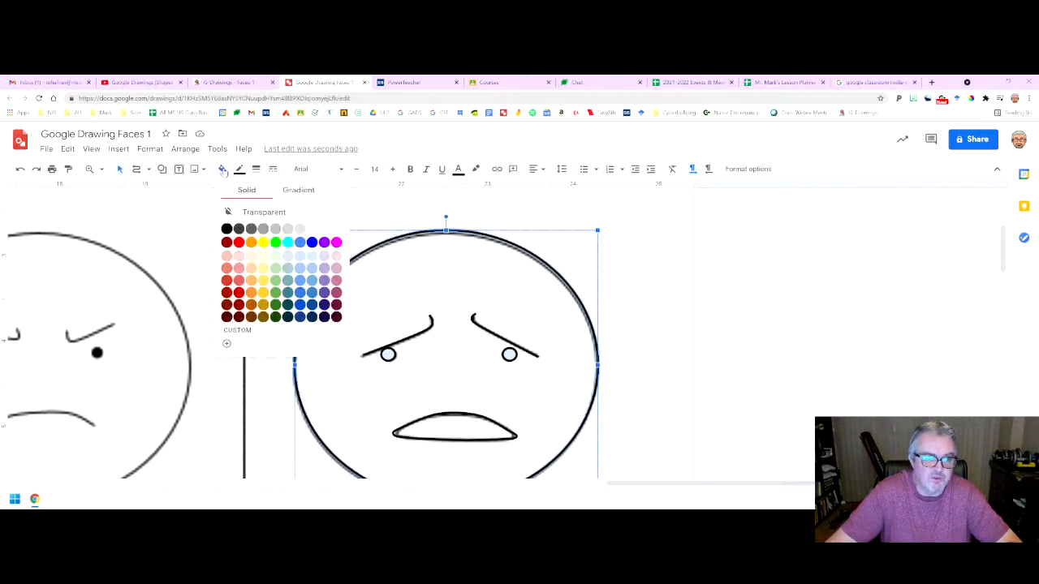
pyautogui.click(226, 255)
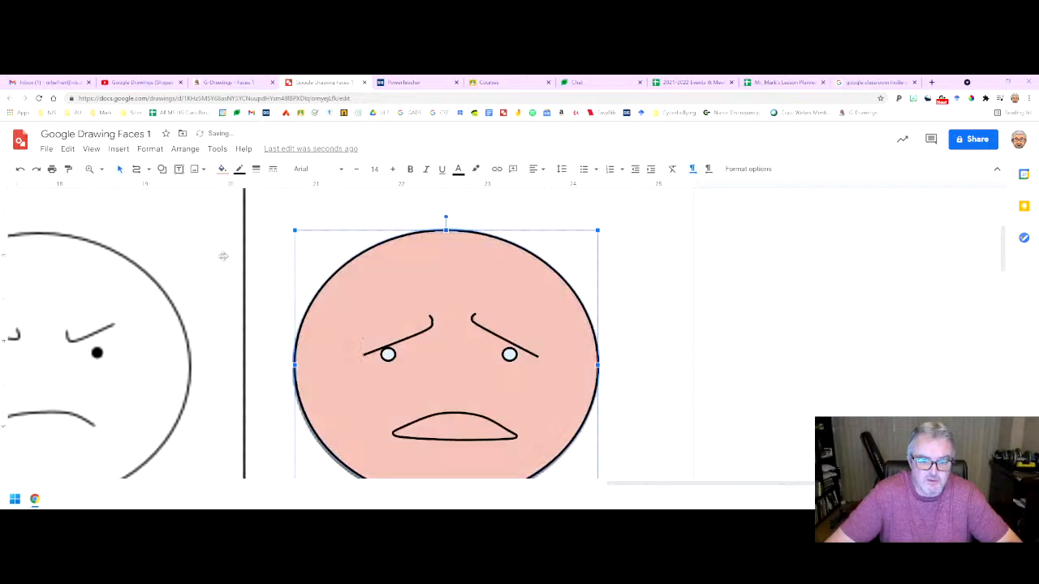
# - Fill the fourth face's mouth with white
pyautogui.click(455, 428)
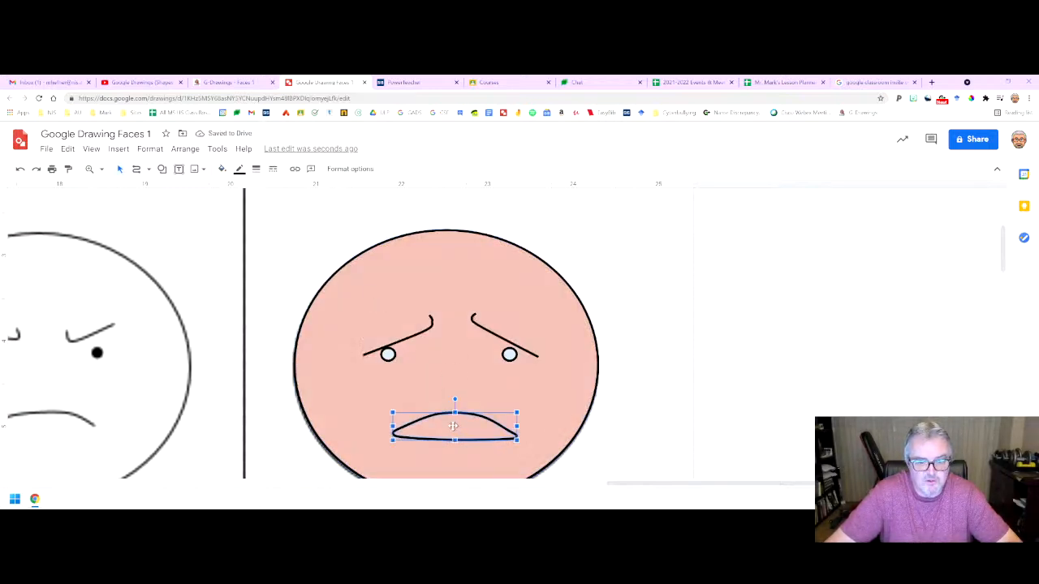
pyautogui.click(222, 169)
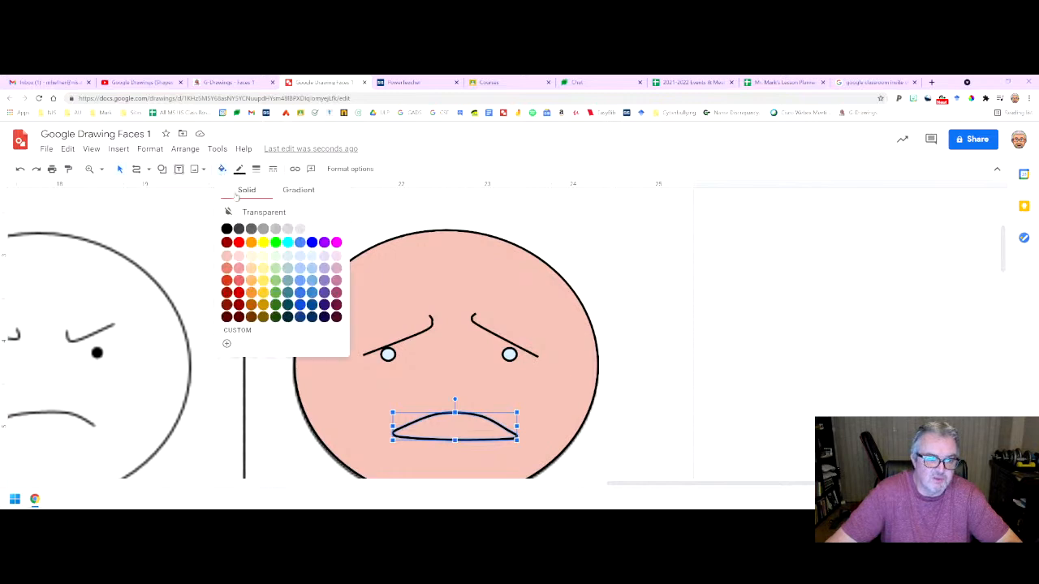
pyautogui.click(312, 230)
pyautogui.scroll(-4, 401, 285)
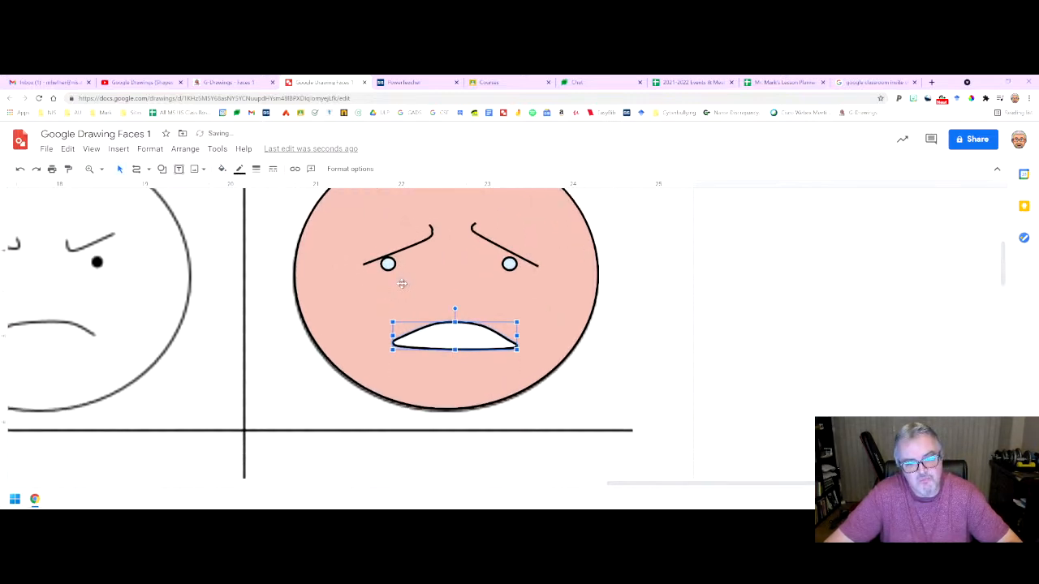
pyautogui.scroll(2, 410, 285)
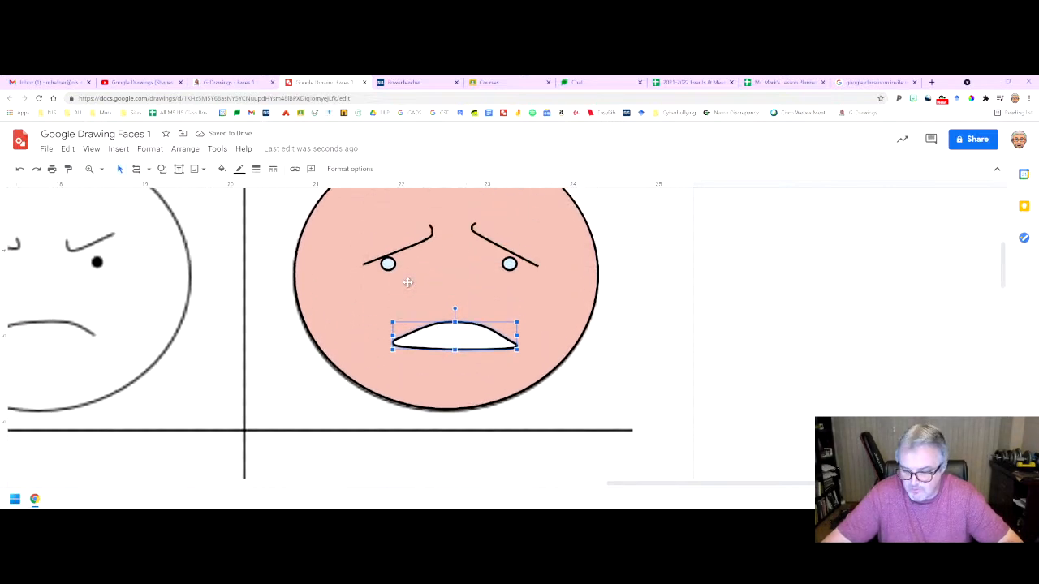
# - Select all the parts of the fourth face and move them straight down into the blank cell below
pyautogui.scroll(-1, 408, 282)
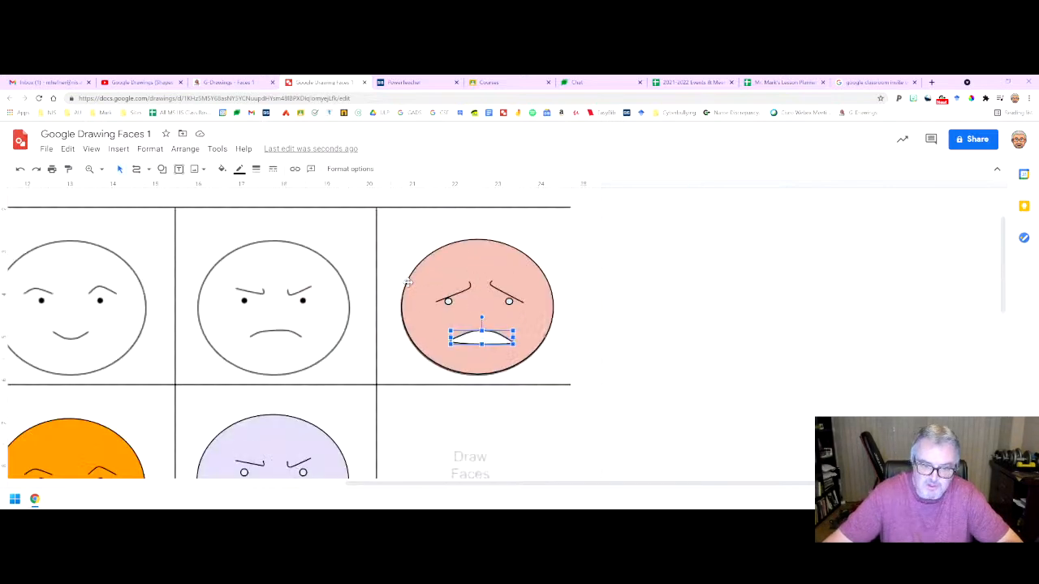
pyautogui.scroll(-1, 436, 285)
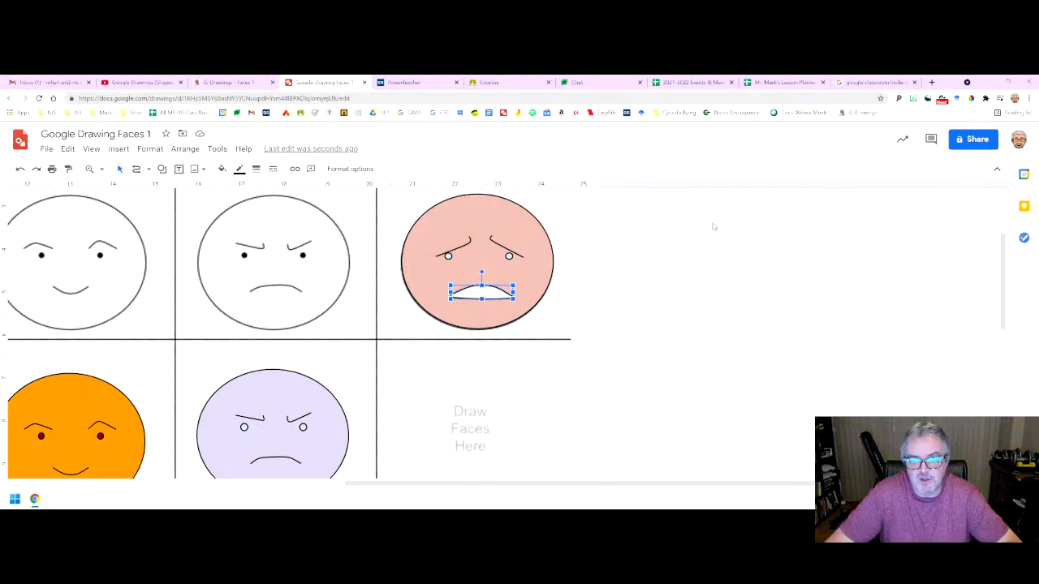
pyautogui.moveTo(686, 328); pyautogui.dragTo(395, 195)
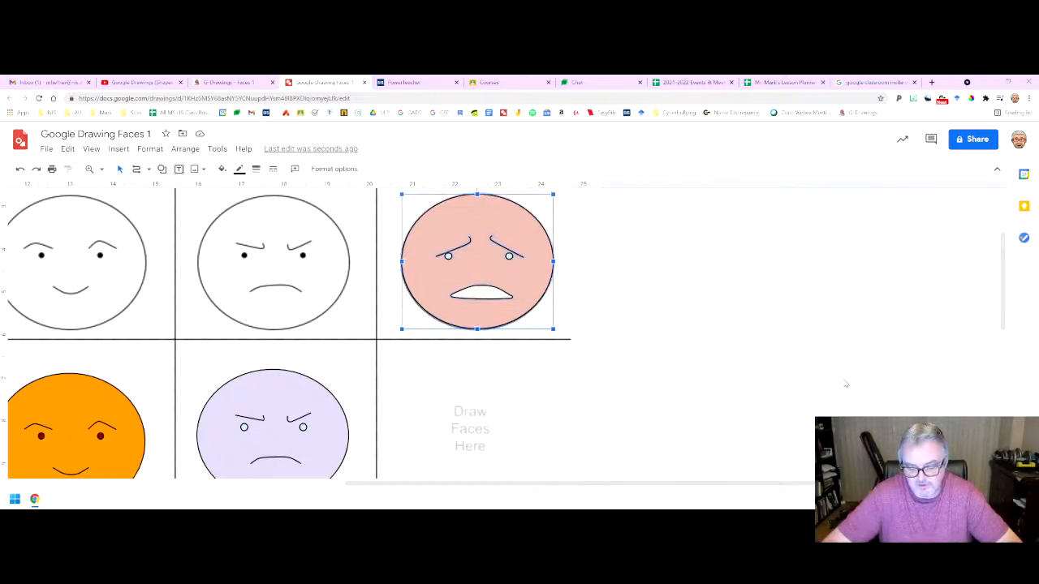
pyautogui.press('Down')
pyautogui.press('Down')
pyautogui.press('Down')
pyautogui.press('Down')
pyautogui.press('Down')
pyautogui.press('Down')
pyautogui.press('Down')
pyautogui.press('Down')
pyautogui.press('Down')
pyautogui.press('Down')
pyautogui.press('Down')
pyautogui.press('Down')
pyautogui.press('Down')
pyautogui.press('Down')
pyautogui.press('Down')
pyautogui.press('Down')
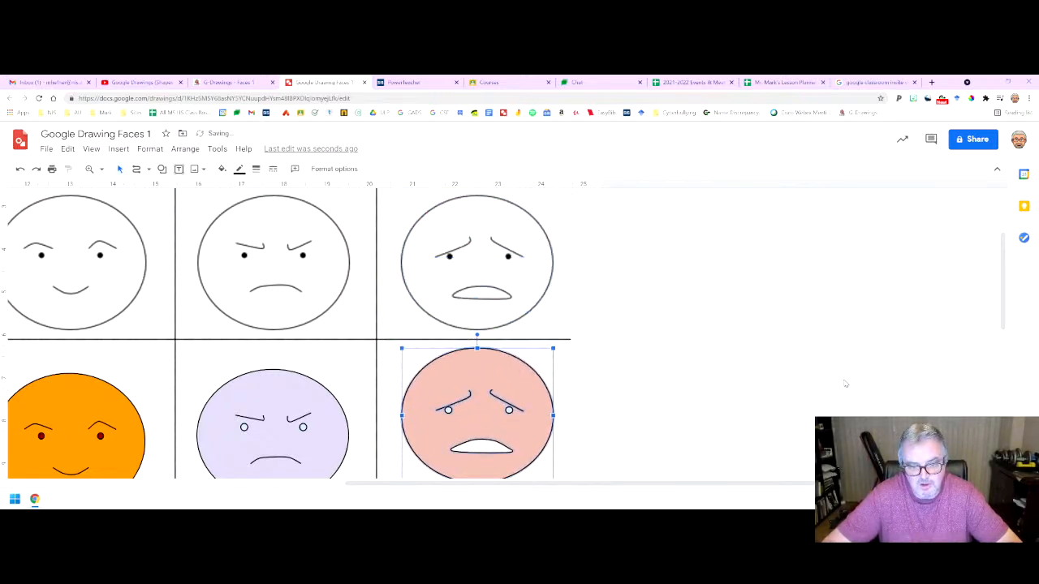
# - Draw a large oval over the first profile face's outline, align its edge with the tracing and make its fill transparent
pyautogui.scroll(-3, 591, 309)
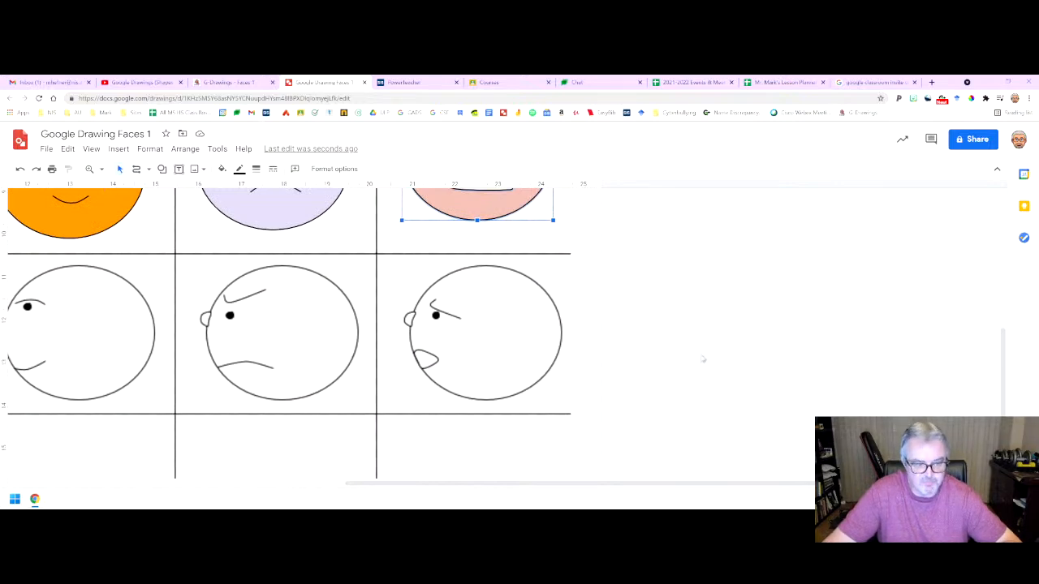
pyautogui.hscroll(-5, 706, 381)
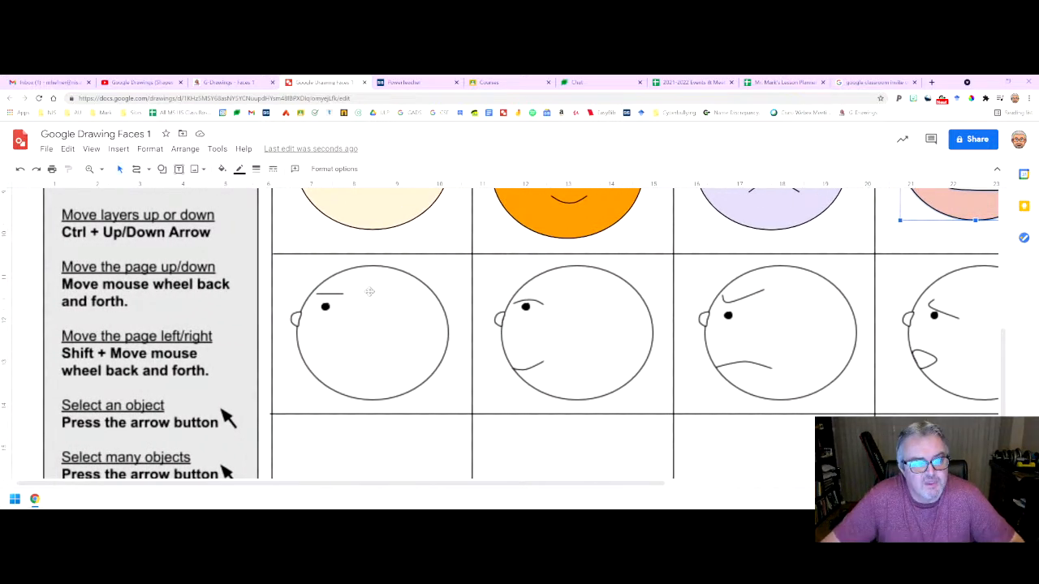
pyautogui.click(162, 170)
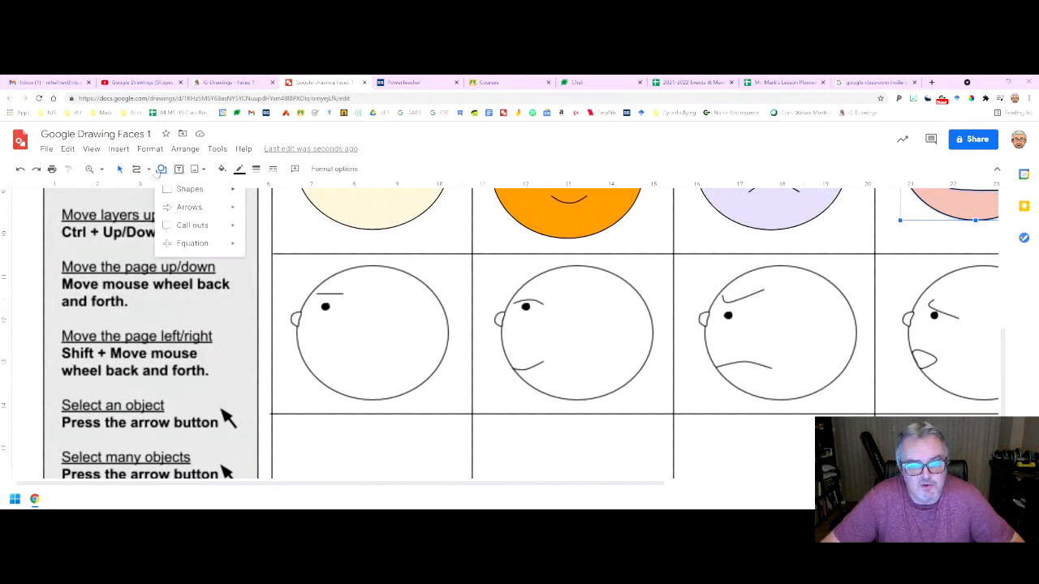
pyautogui.moveTo(194, 191)
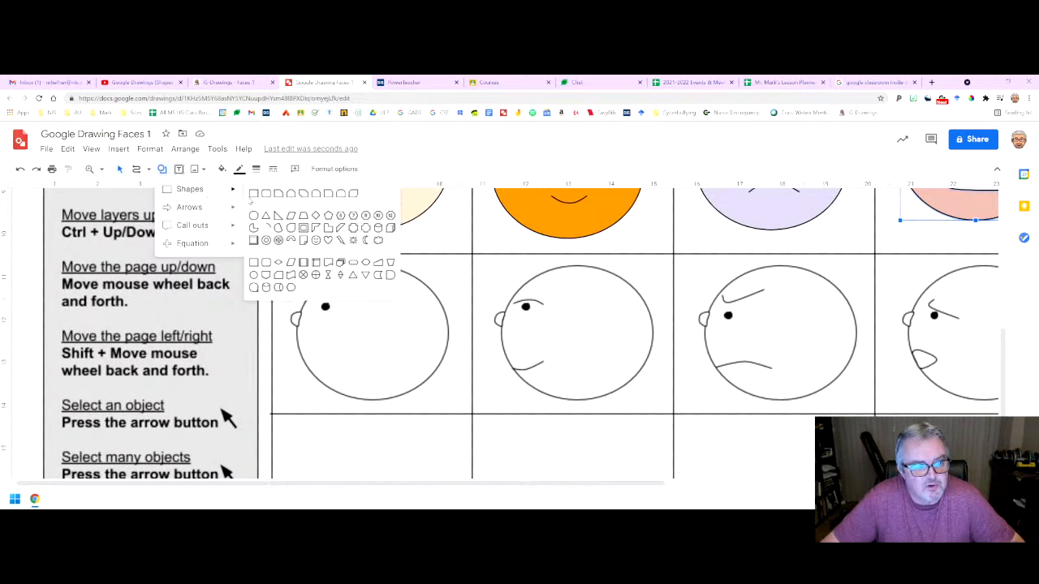
pyautogui.click(254, 216)
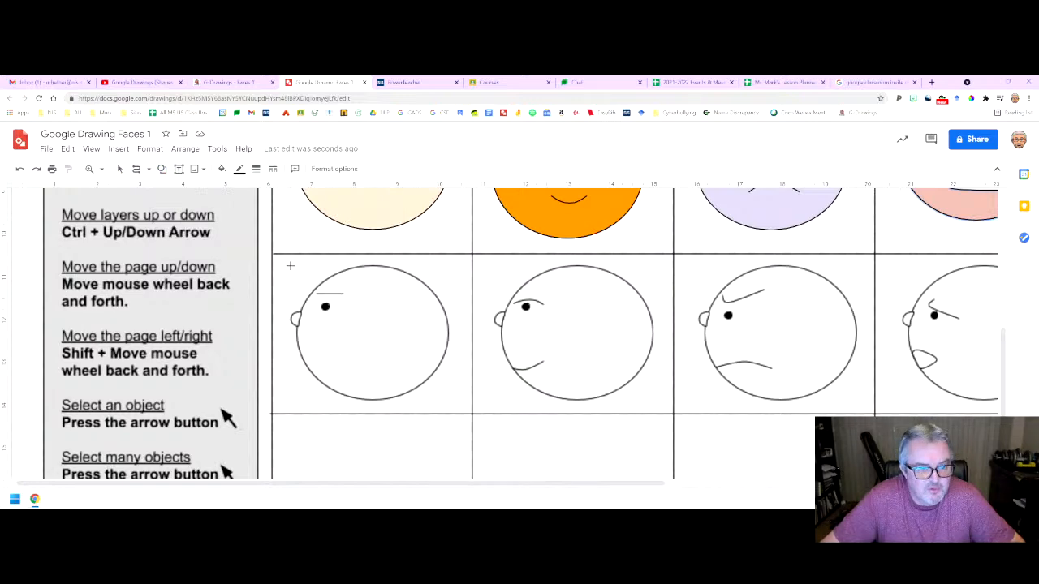
pyautogui.moveTo(291, 265); pyautogui.dragTo(449, 400)
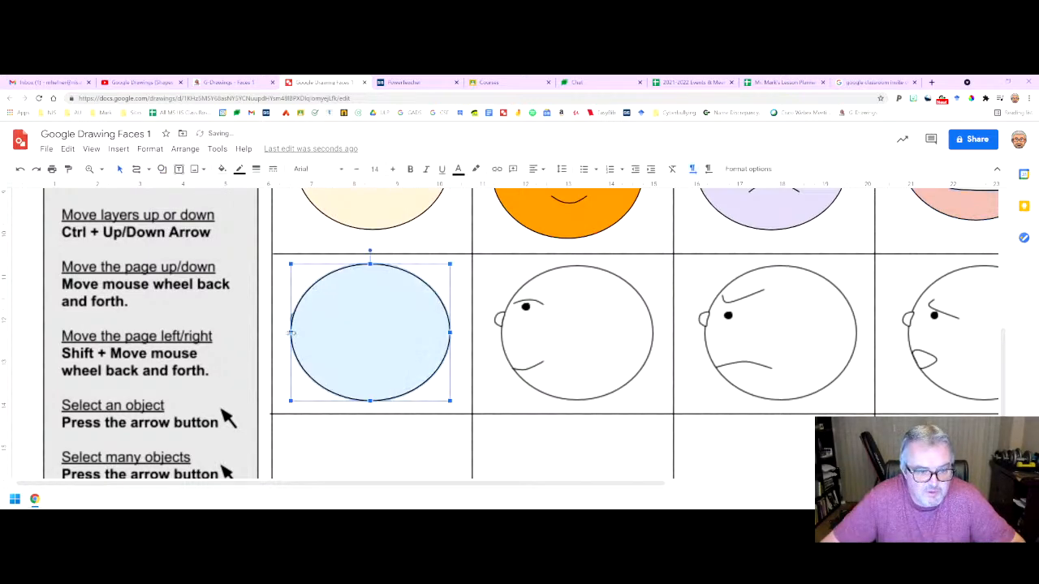
pyautogui.click(221, 169)
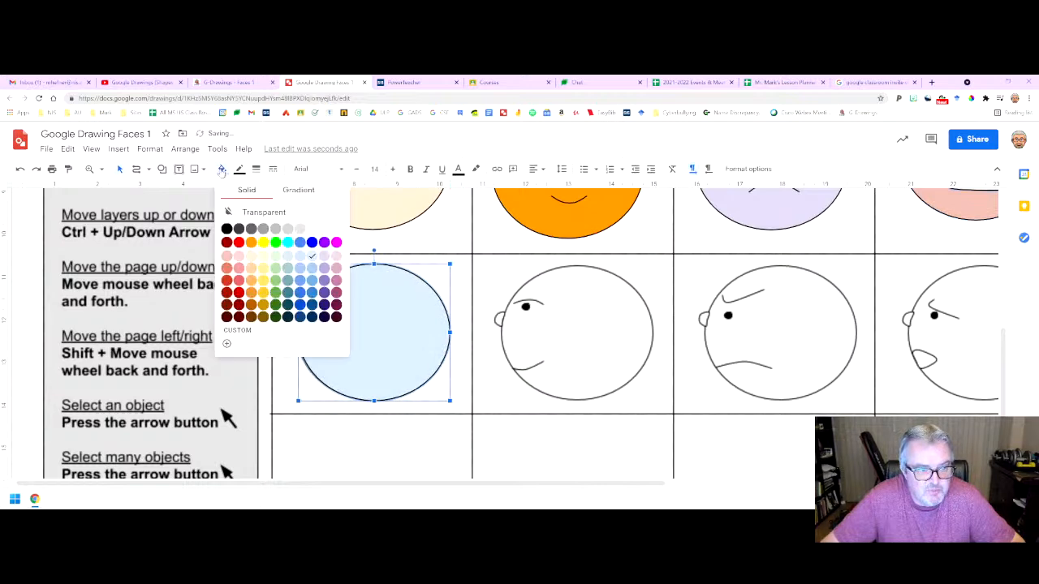
pyautogui.click(244, 213)
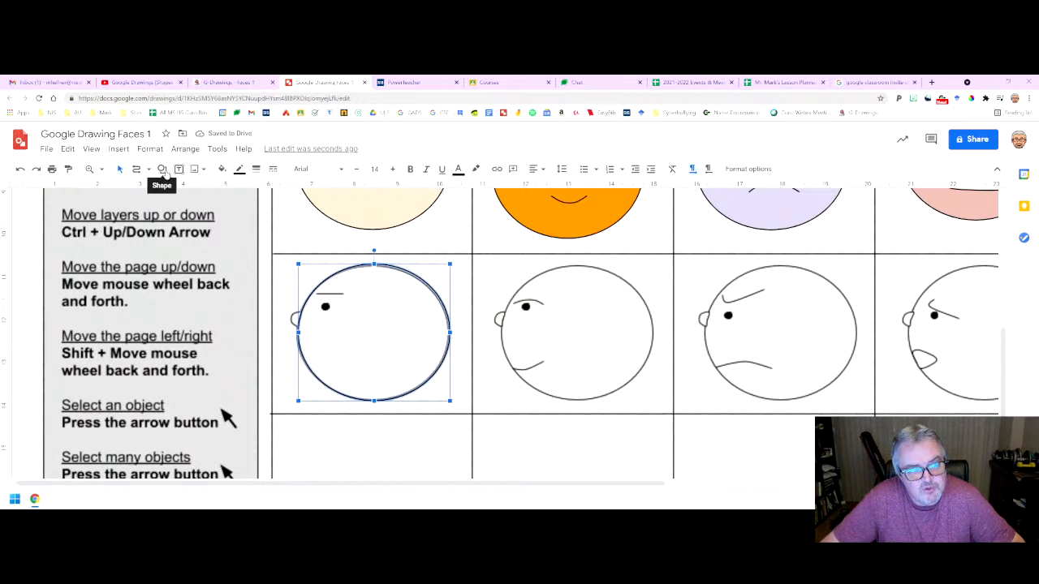
# - Draw a small oval over the first profile face's eye and fill it with black
pyautogui.click(162, 170)
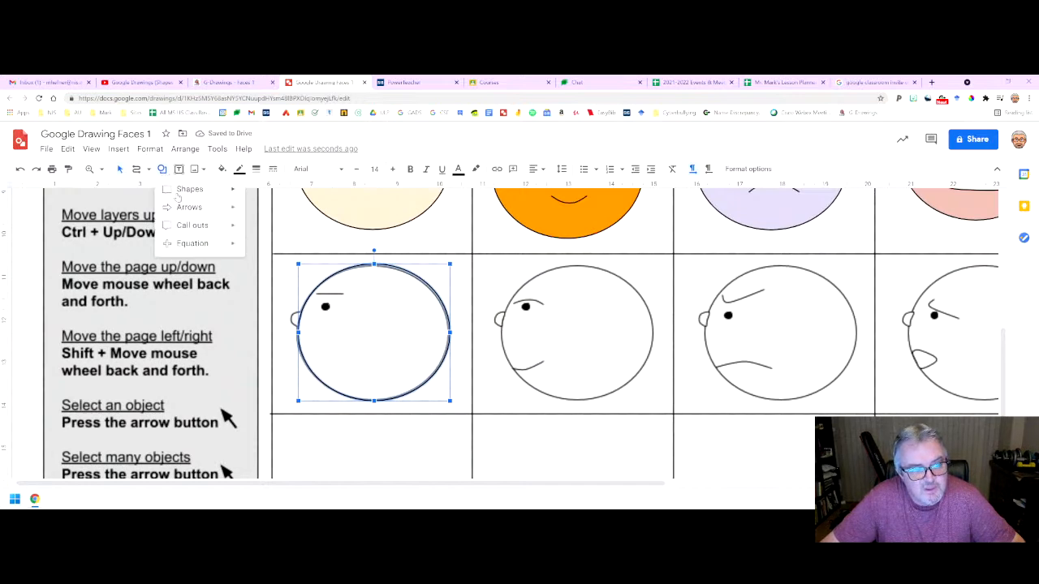
pyautogui.moveTo(177, 191)
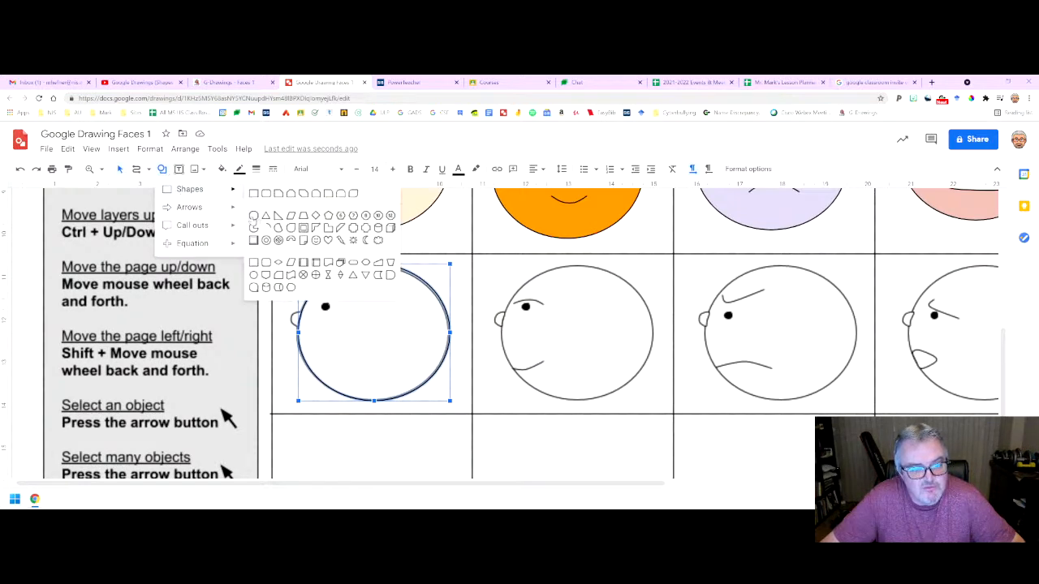
pyautogui.click(253, 216)
pyautogui.moveTo(319, 301); pyautogui.dragTo(327, 308)
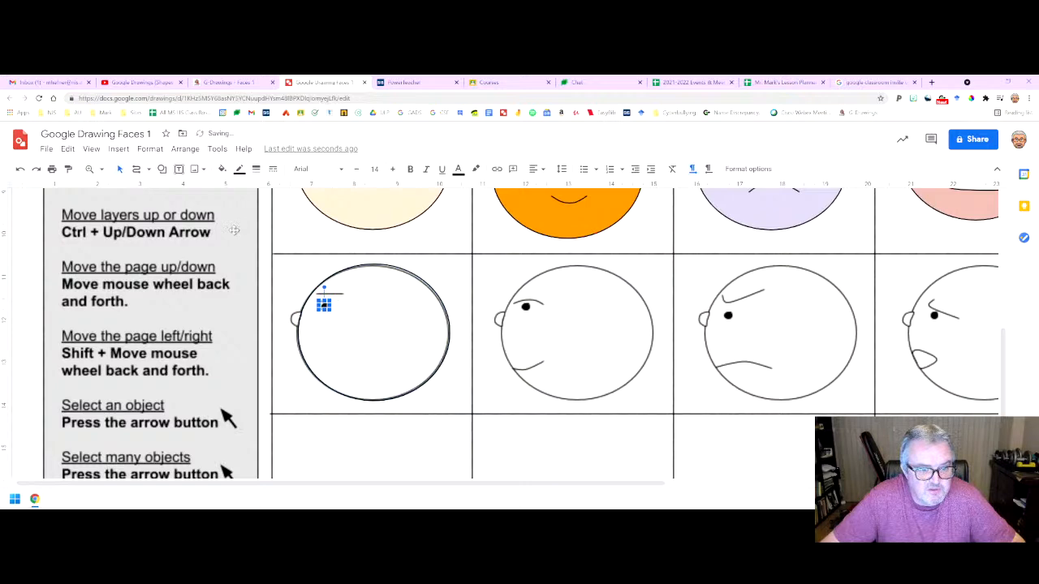
pyautogui.click(222, 170)
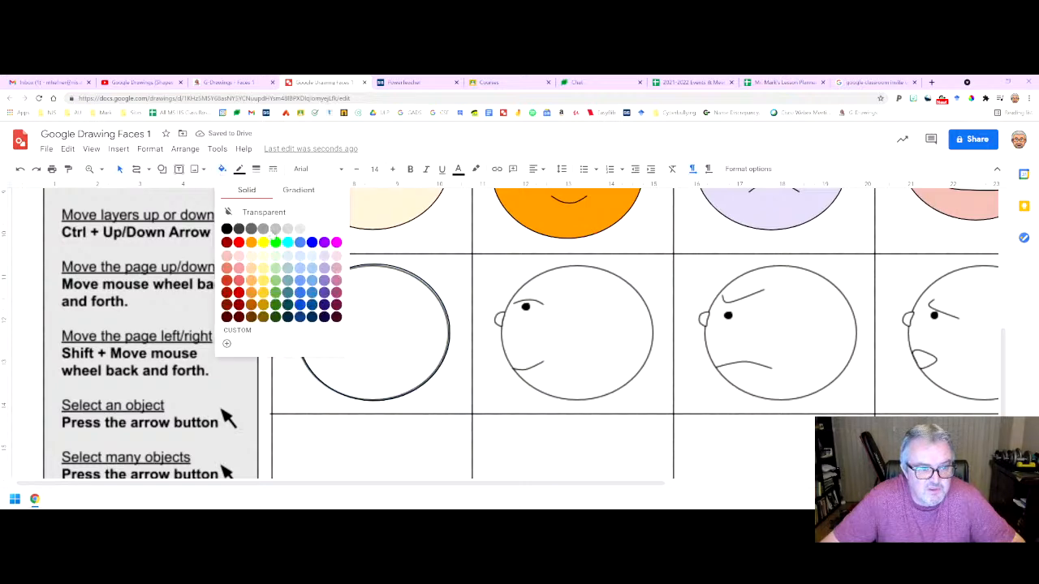
pyautogui.click(226, 230)
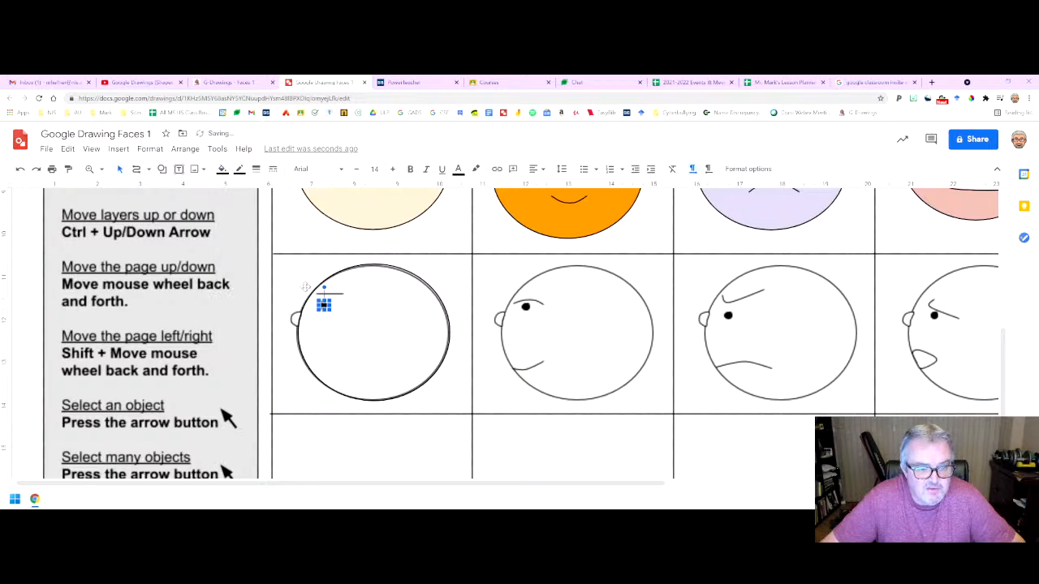
# - Draw a horizontal straight line over the first profile face's eyebrow
pyautogui.click(148, 169)
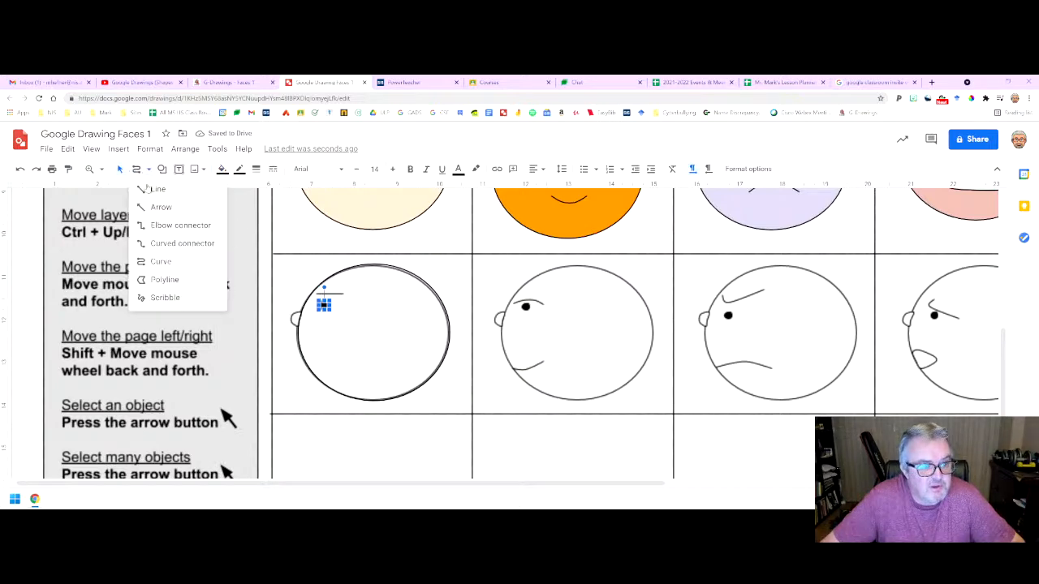
pyautogui.click(154, 189)
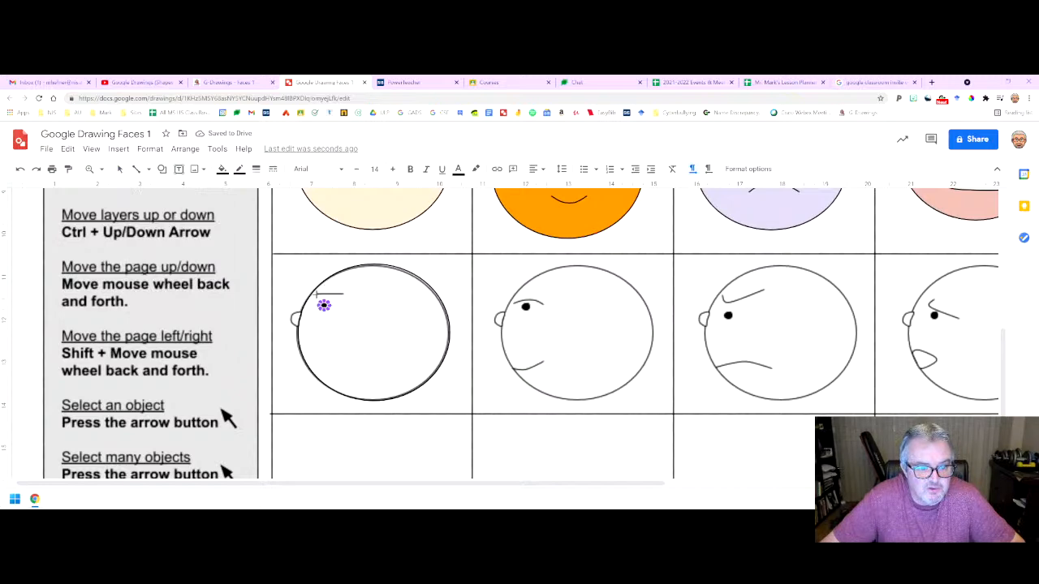
pyautogui.click(316, 295)
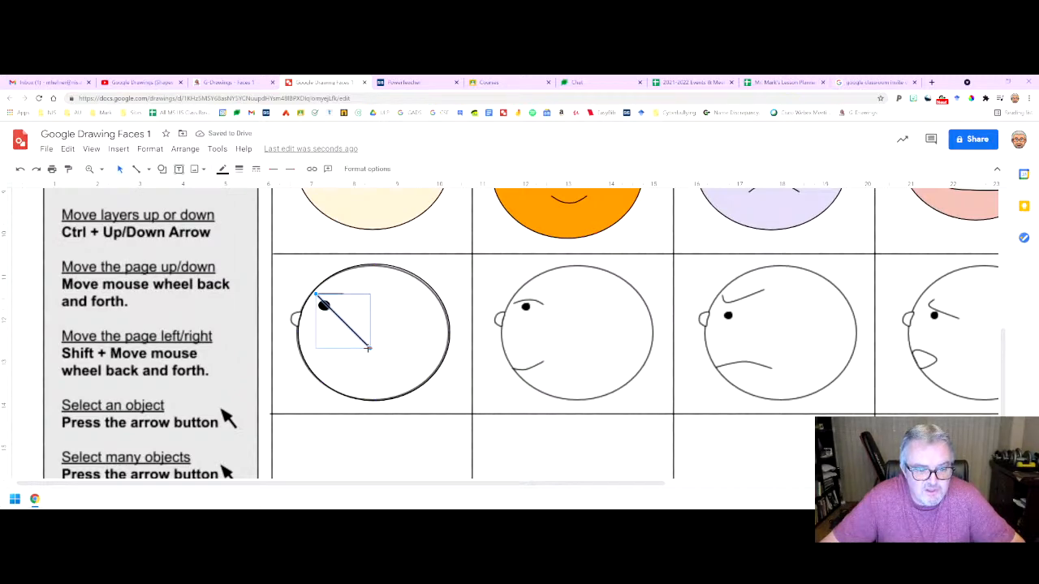
pyautogui.moveTo(370, 347); pyautogui.dragTo(344, 293)
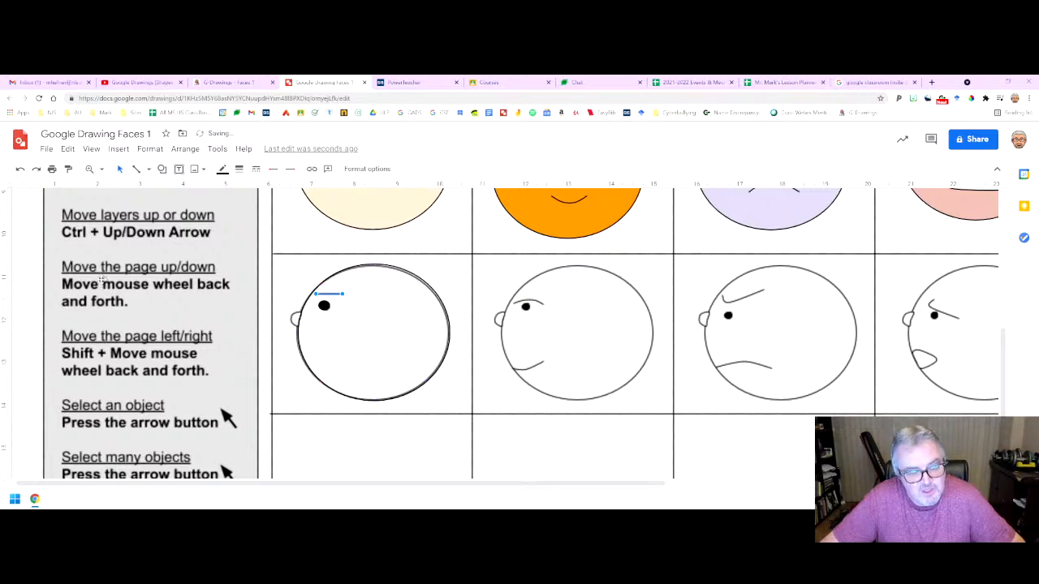
# - Trace the first profile face's nose as a closed curve and fill it with white
pyautogui.click(148, 169)
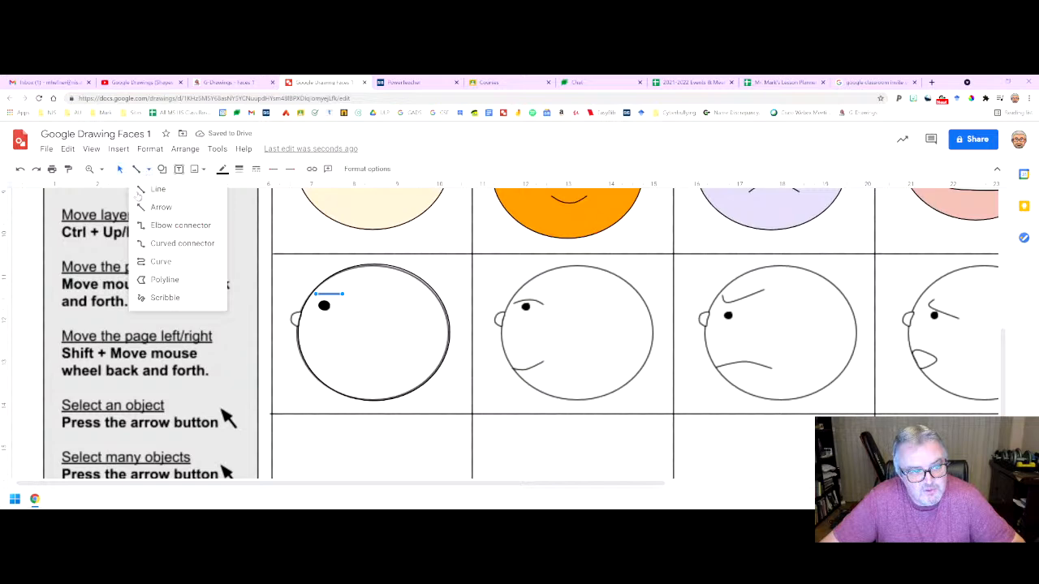
pyautogui.click(160, 262)
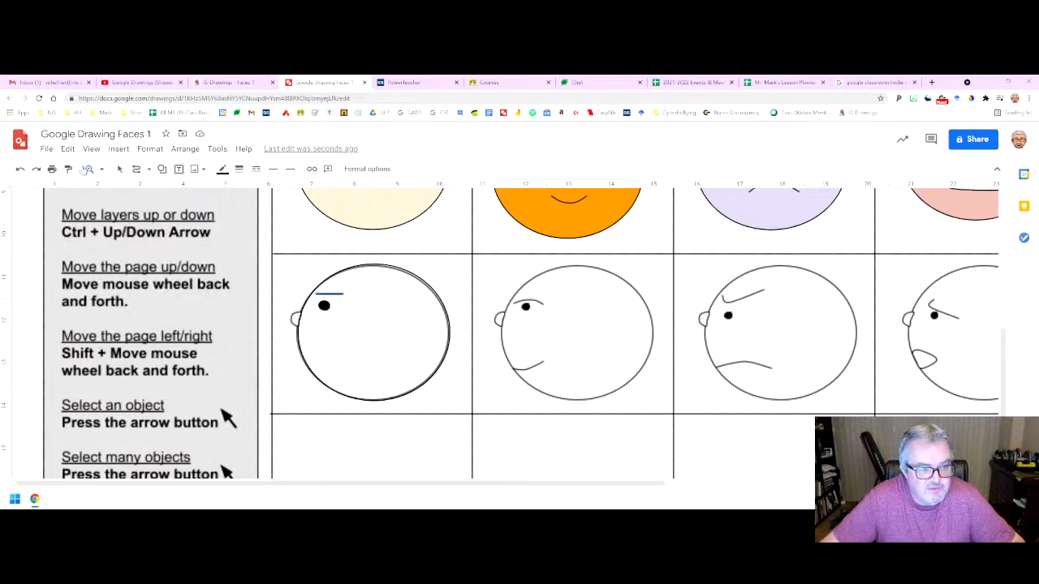
pyautogui.moveTo(283, 306)
pyautogui.mouseDown()
pyautogui.moveTo(315, 331)
pyautogui.moveTo(303, 330)
pyautogui.mouseUp()
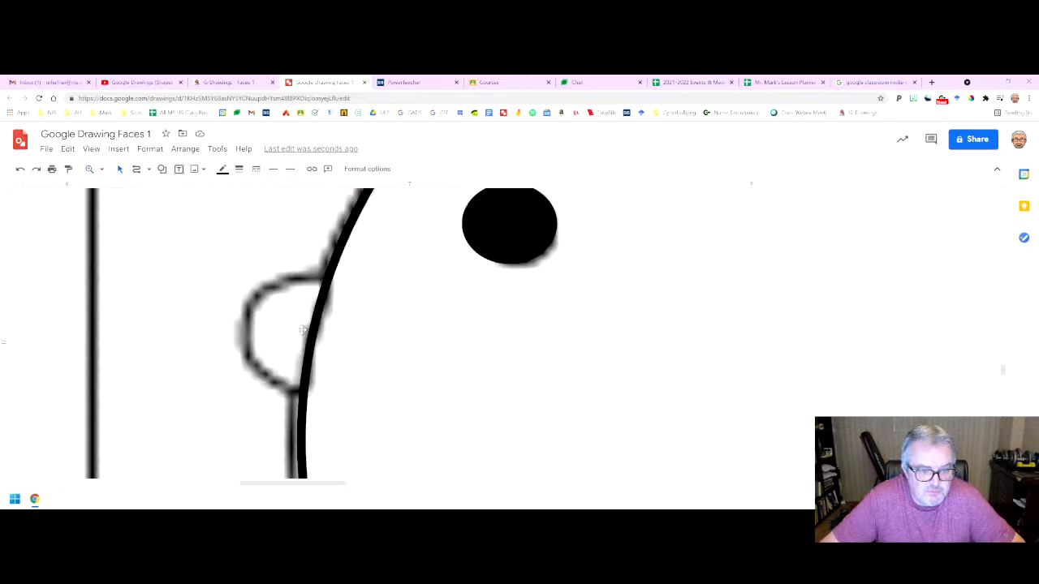
pyautogui.click(136, 169)
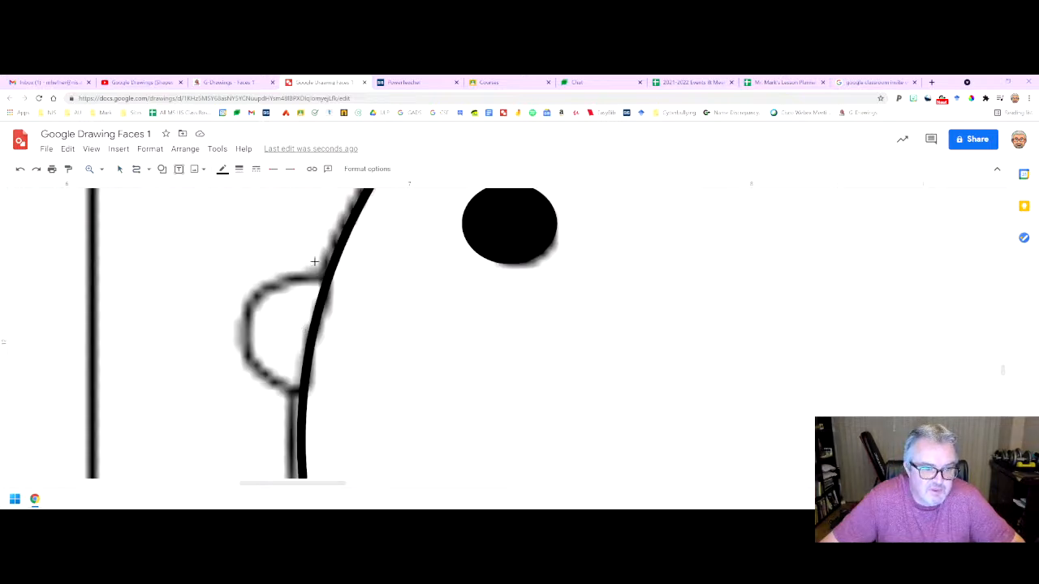
pyautogui.click(325, 282)
pyautogui.click(301, 390)
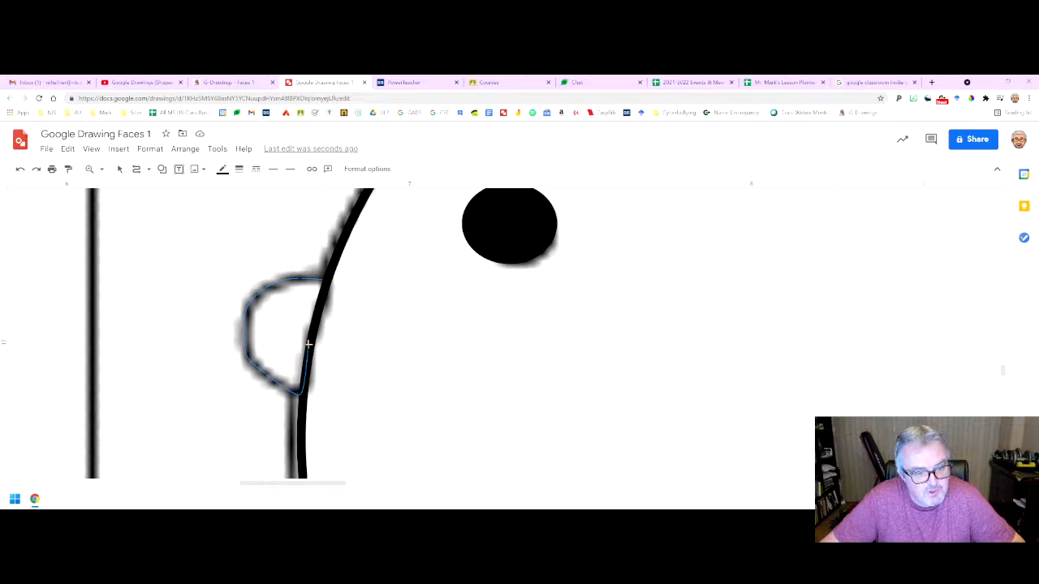
pyautogui.click(324, 281)
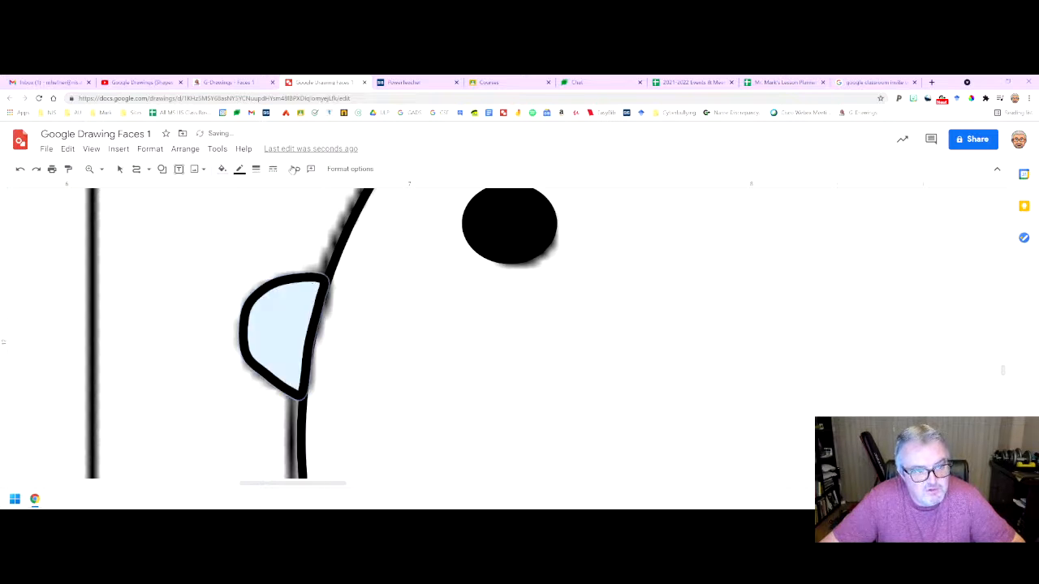
pyautogui.click(221, 170)
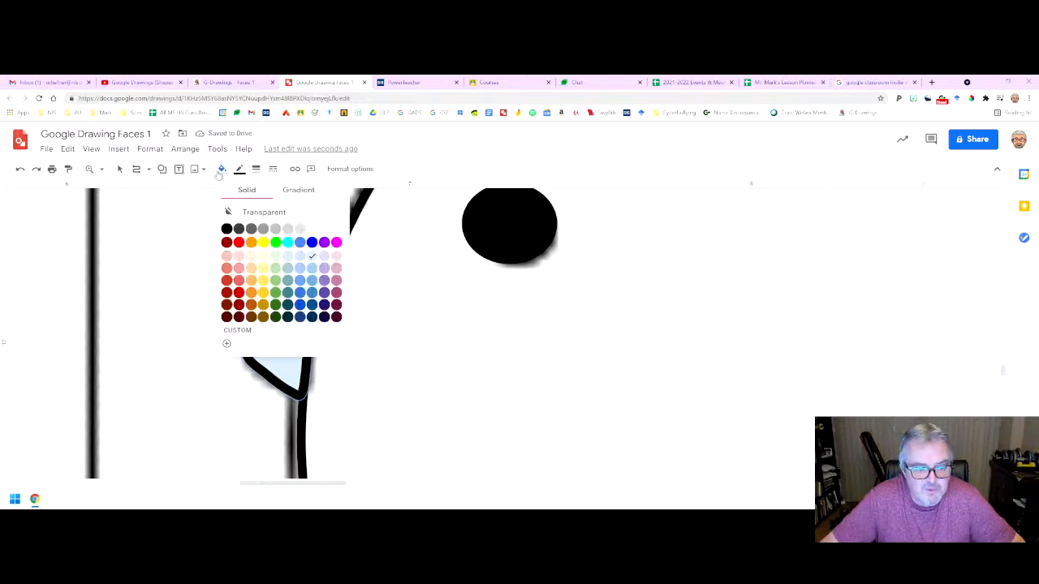
pyautogui.click(336, 229)
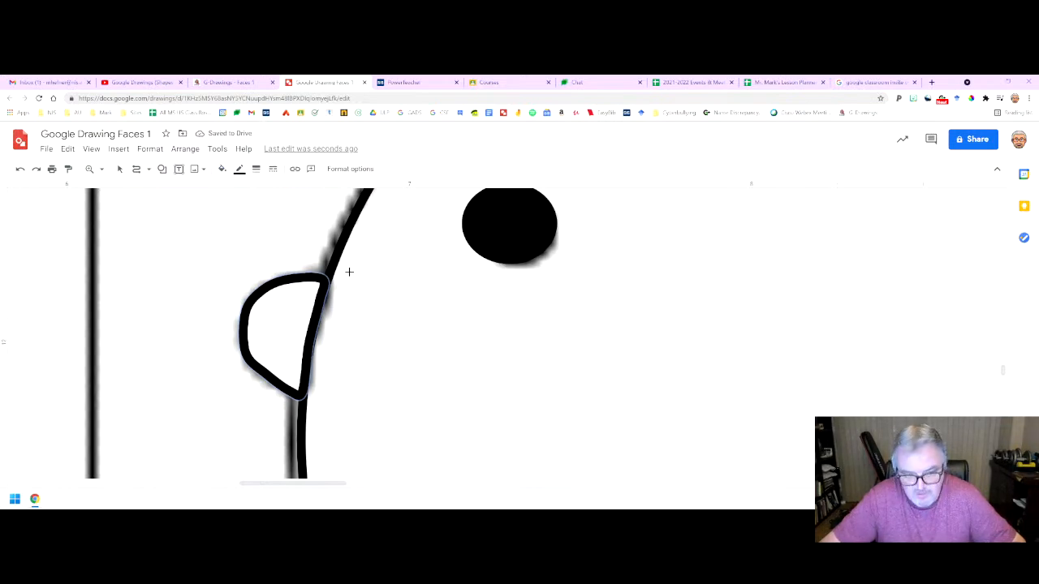
# - Select all the traced parts of the first profile face without the background and move them into the blank cell directly below
pyautogui.scroll(-5, 349, 272)
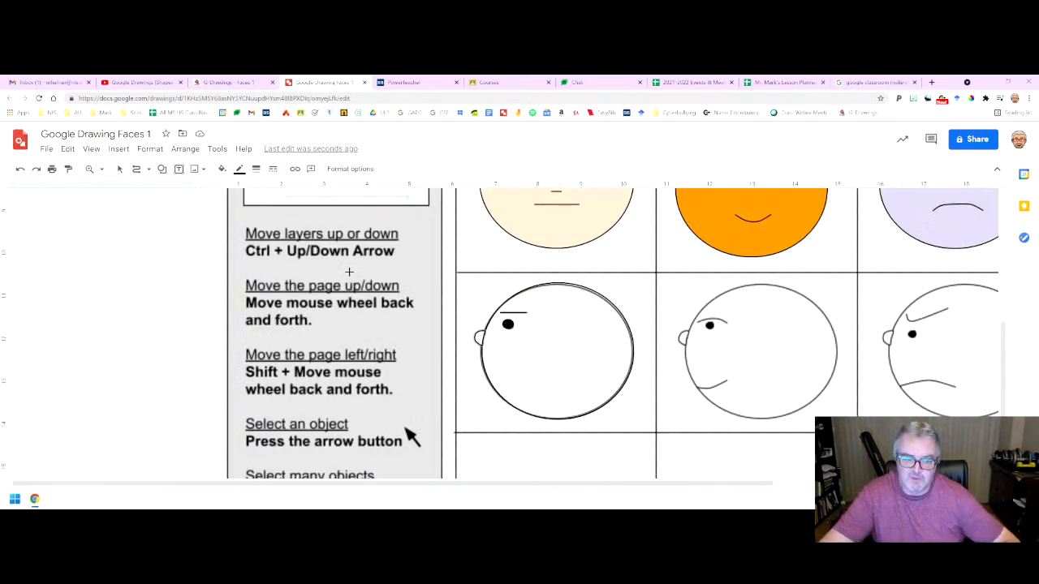
pyautogui.scroll(-1, 349, 272)
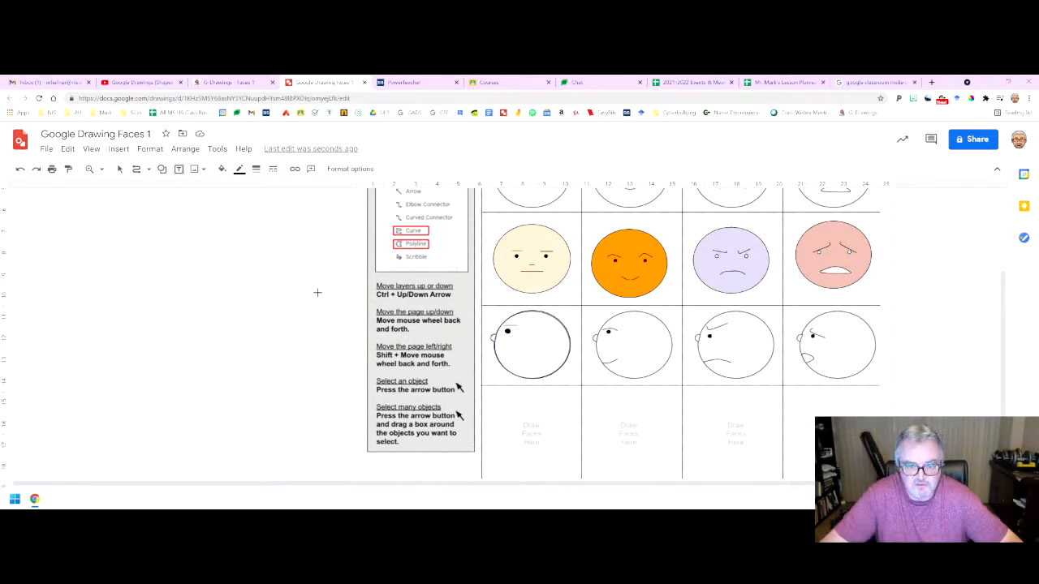
pyautogui.moveTo(318, 292)
pyautogui.mouseDown()
pyautogui.moveTo(243, 391)
pyautogui.moveTo(236, 383)
pyautogui.mouseUp()
pyautogui.hotkey('ctrl', 'z')
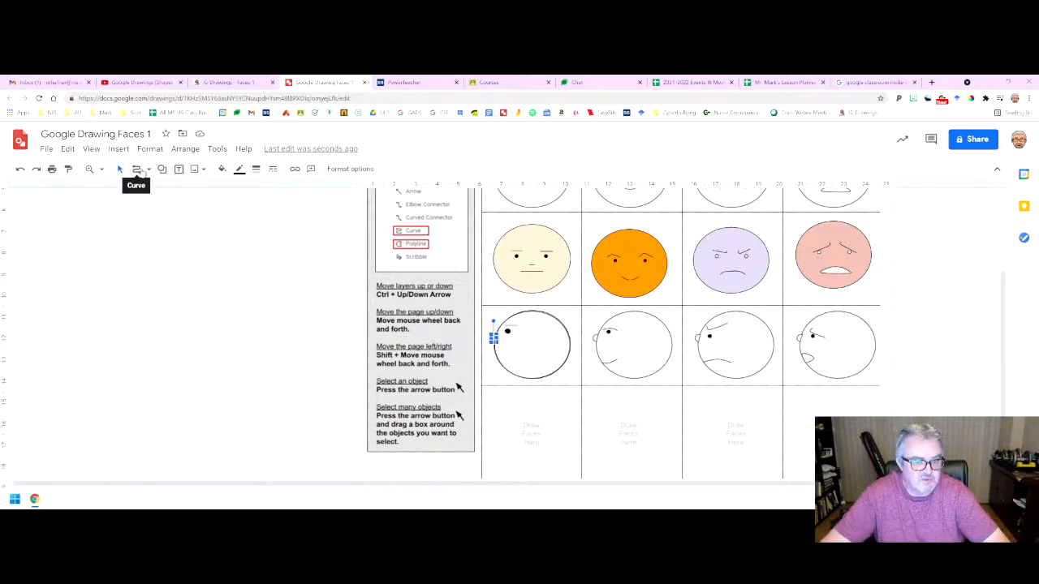
pyautogui.click(300, 295)
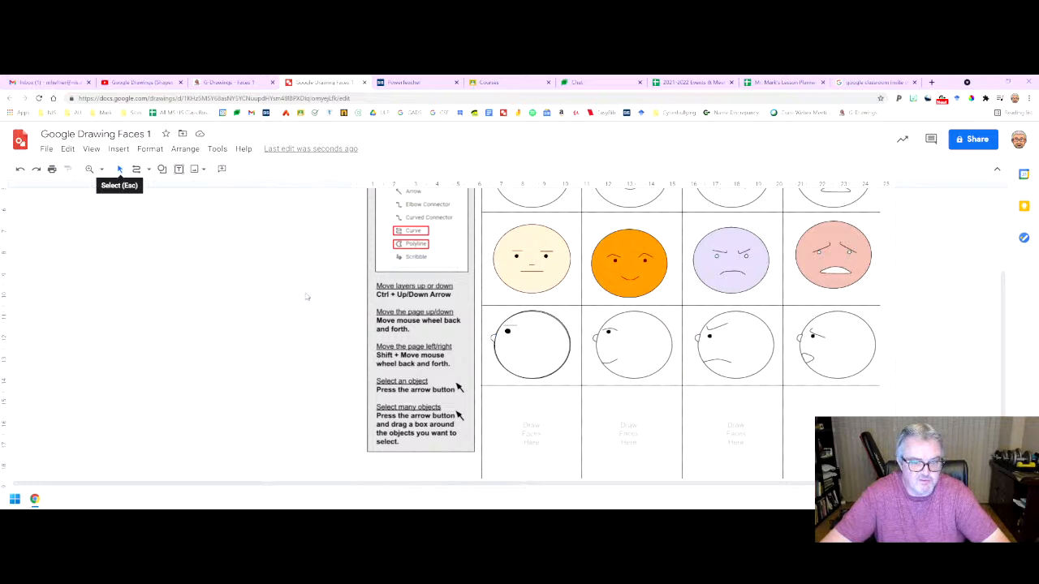
pyautogui.moveTo(296, 284); pyautogui.dragTo(570, 386)
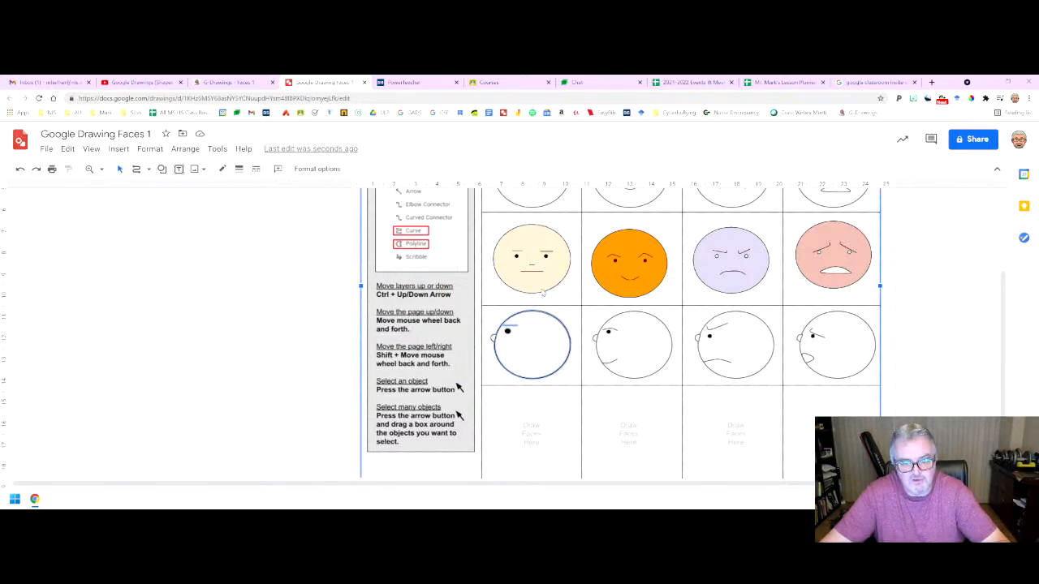
pyautogui.keyDown('shift'); pyautogui.click(406, 331); pyautogui.keyUp('shift')
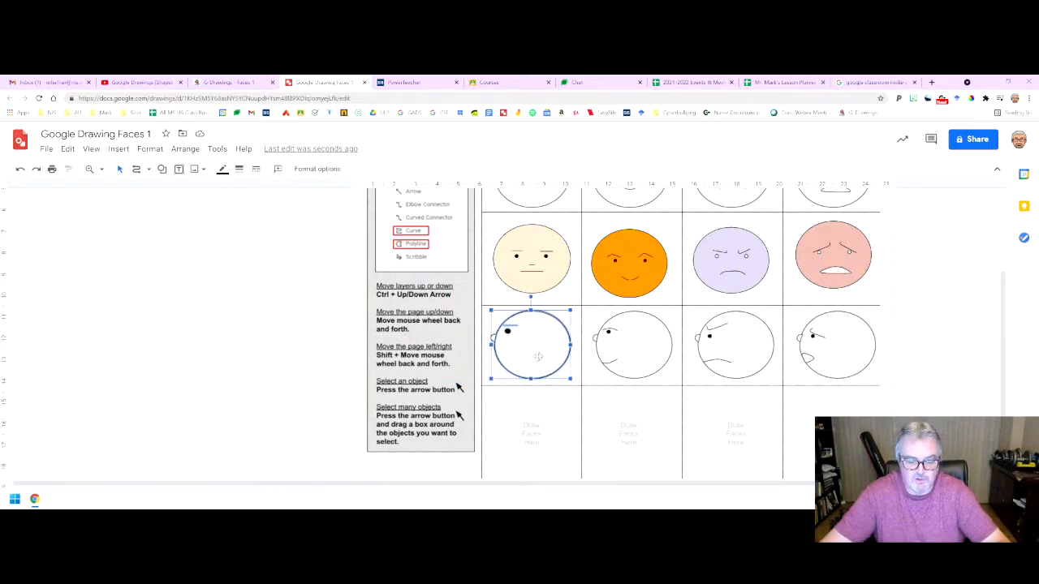
pyautogui.moveTo(536, 350); pyautogui.dragTo(533, 433)
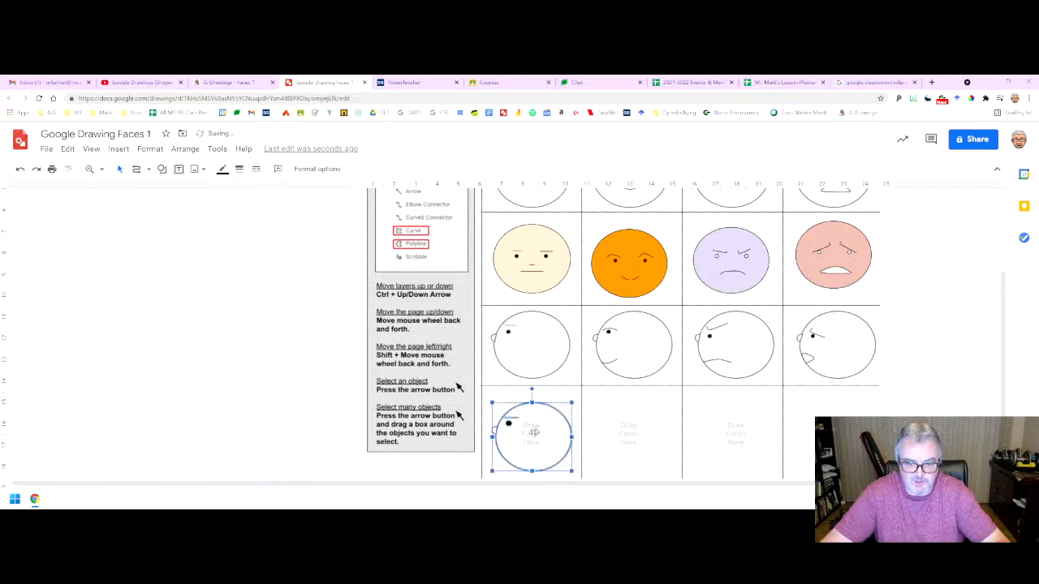
pyautogui.click(295, 401)
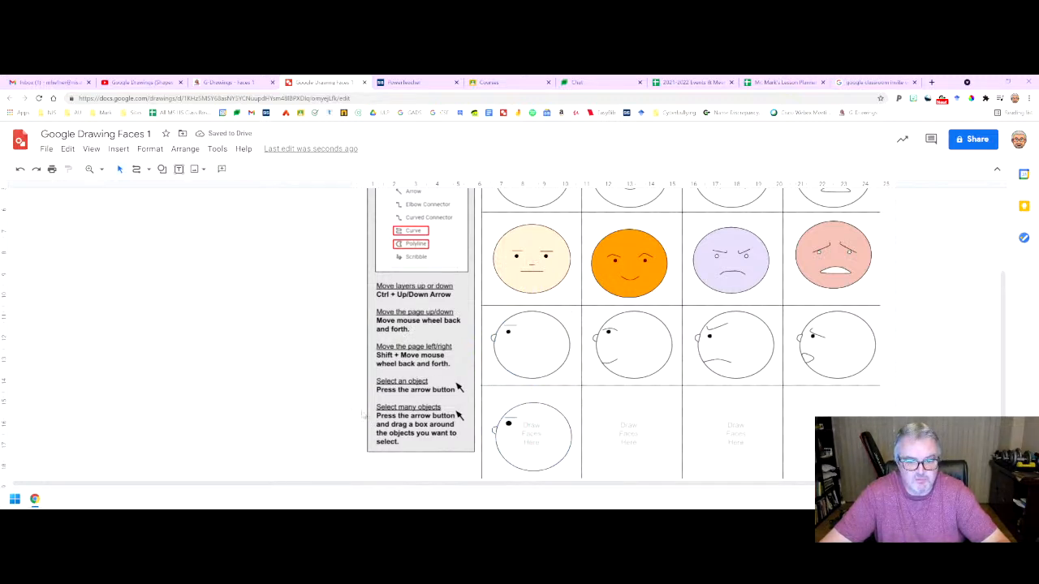
# - Fill the moved profile face's large oval with white
pyautogui.click(535, 455)
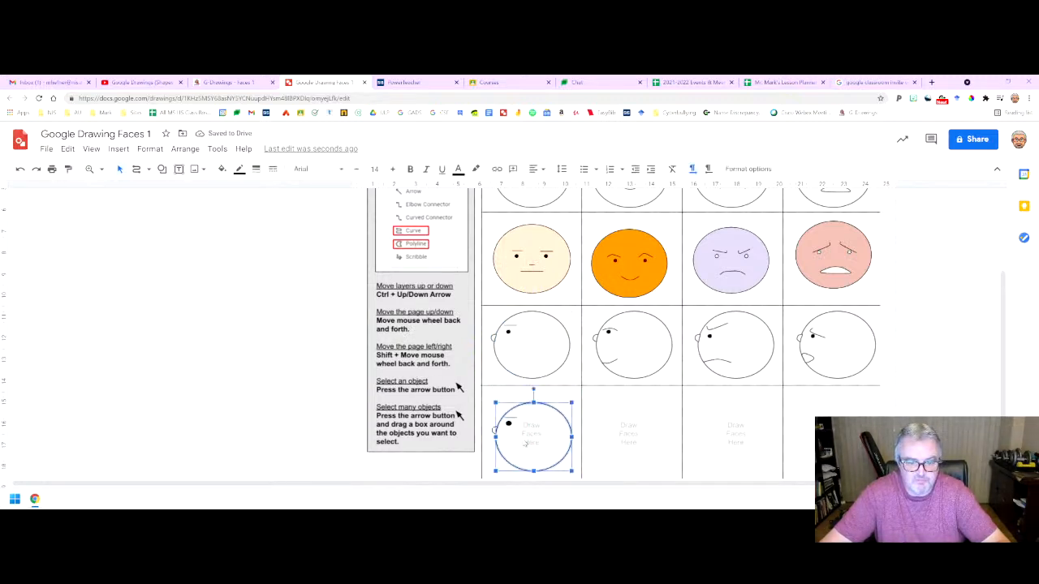
pyautogui.click(222, 169)
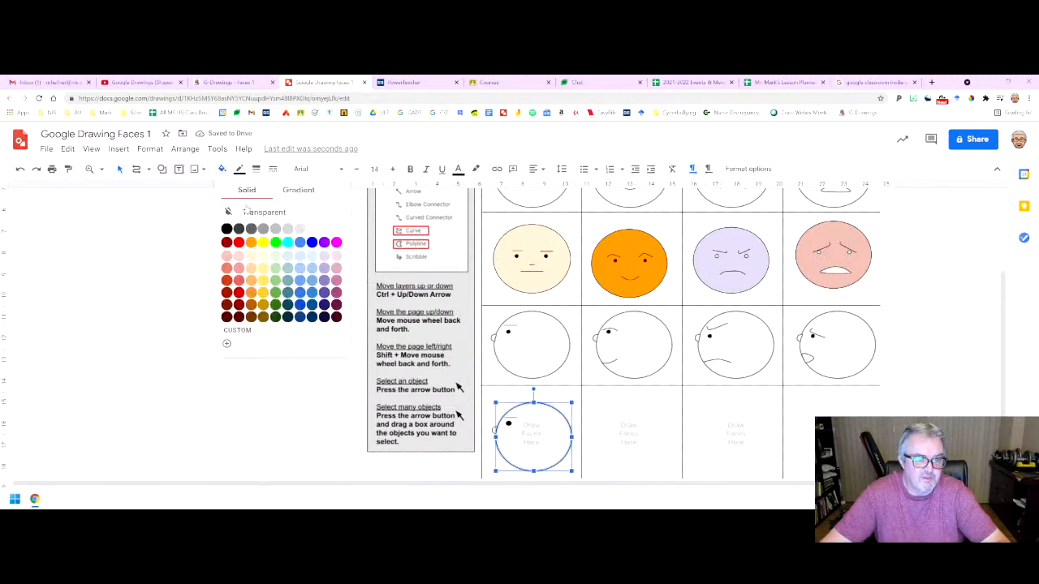
pyautogui.click(338, 232)
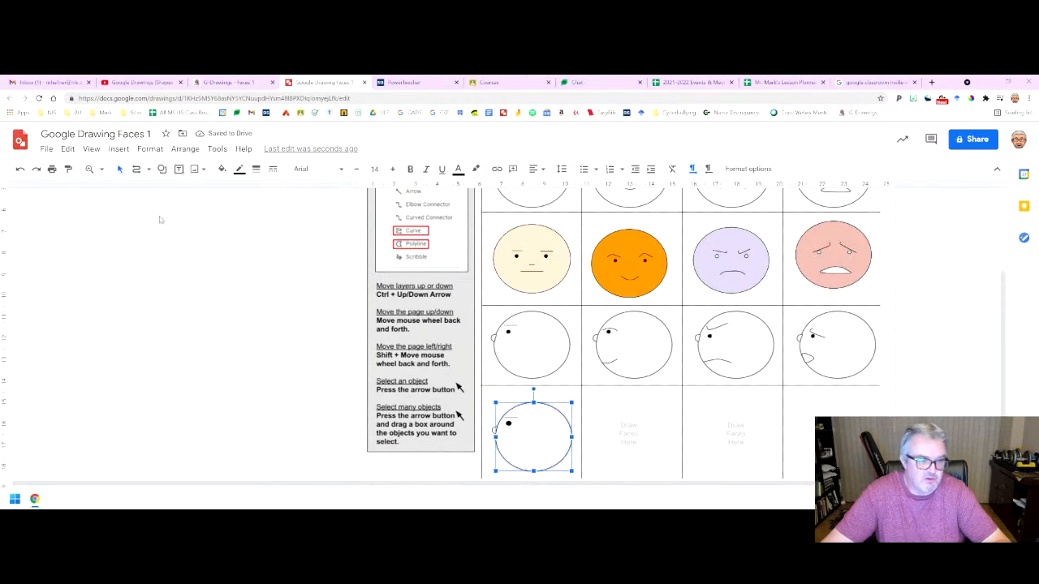
# - Draw a large oval over the second profile face's outline and make its fill transparent
pyautogui.click(162, 170)
pyautogui.moveTo(183, 190)
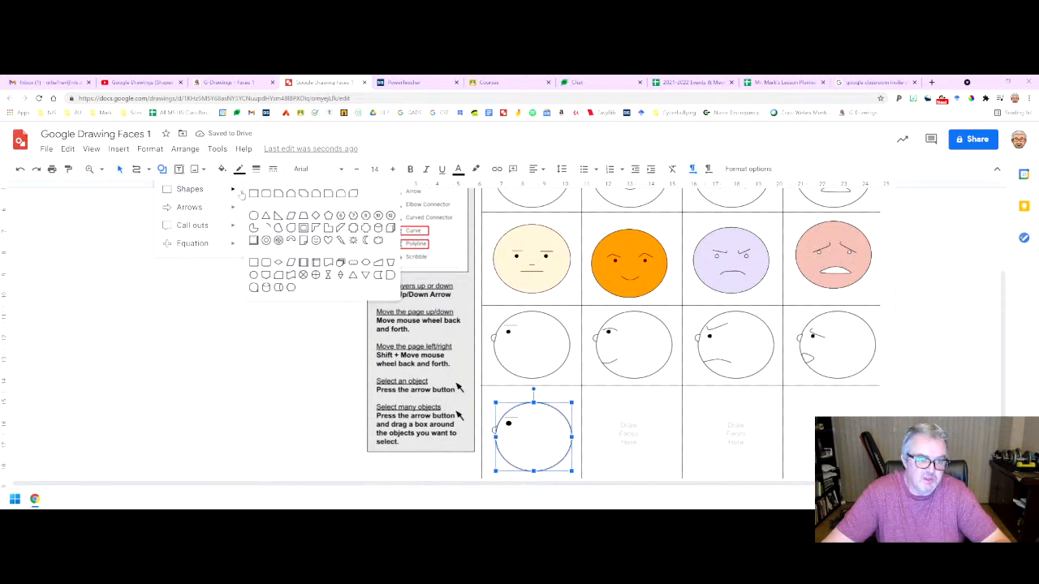
pyautogui.click(258, 217)
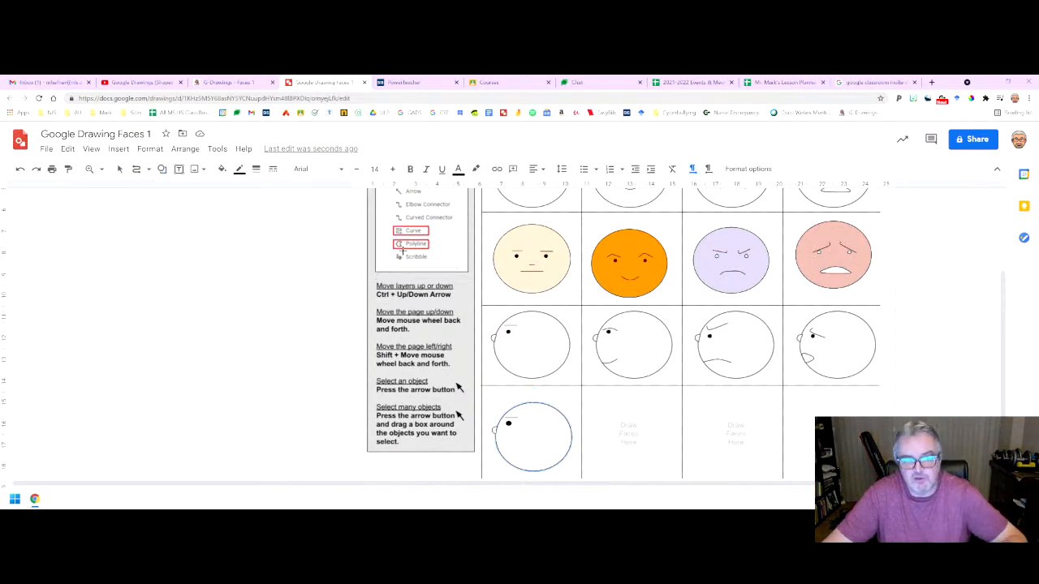
pyautogui.moveTo(596, 311)
pyautogui.mouseDown()
pyautogui.moveTo(656, 352)
pyautogui.moveTo(671, 379)
pyautogui.mouseUp()
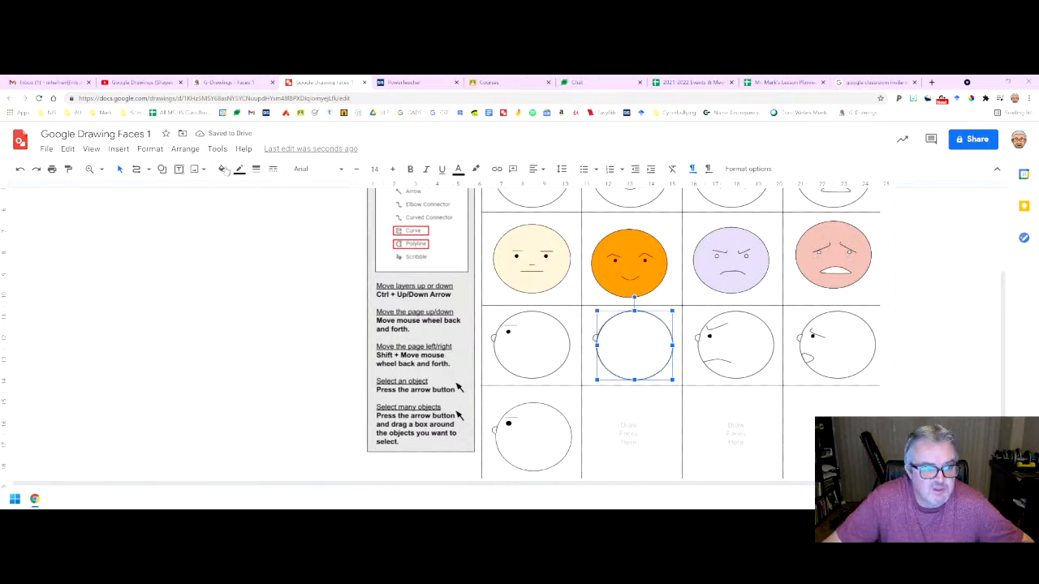
pyautogui.click(222, 169)
pyautogui.click(251, 212)
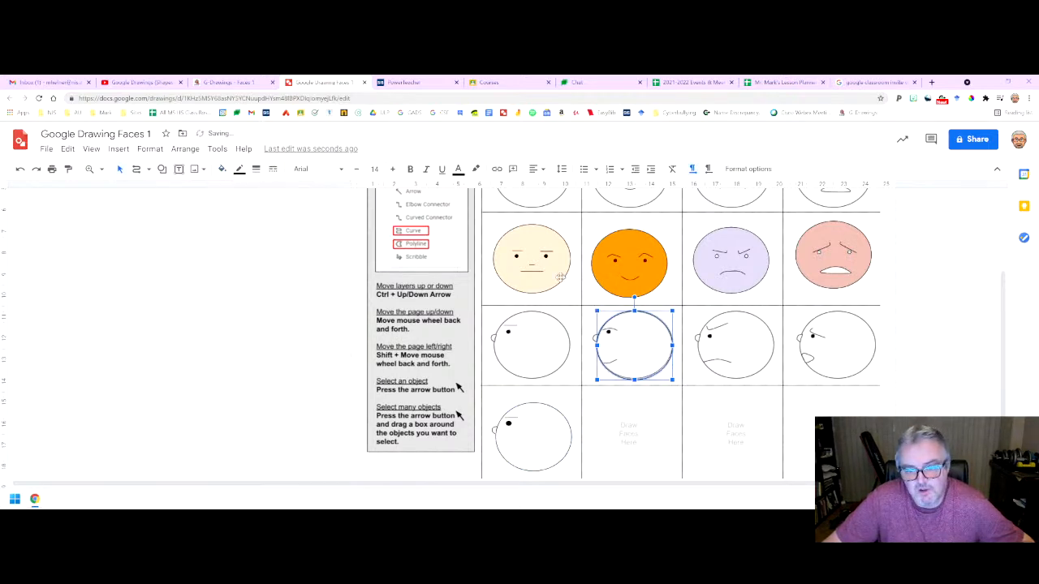
# - Trace the second profile face's mouth and eyebrow as open curves and its nose as a closed curve
pyautogui.click(138, 169)
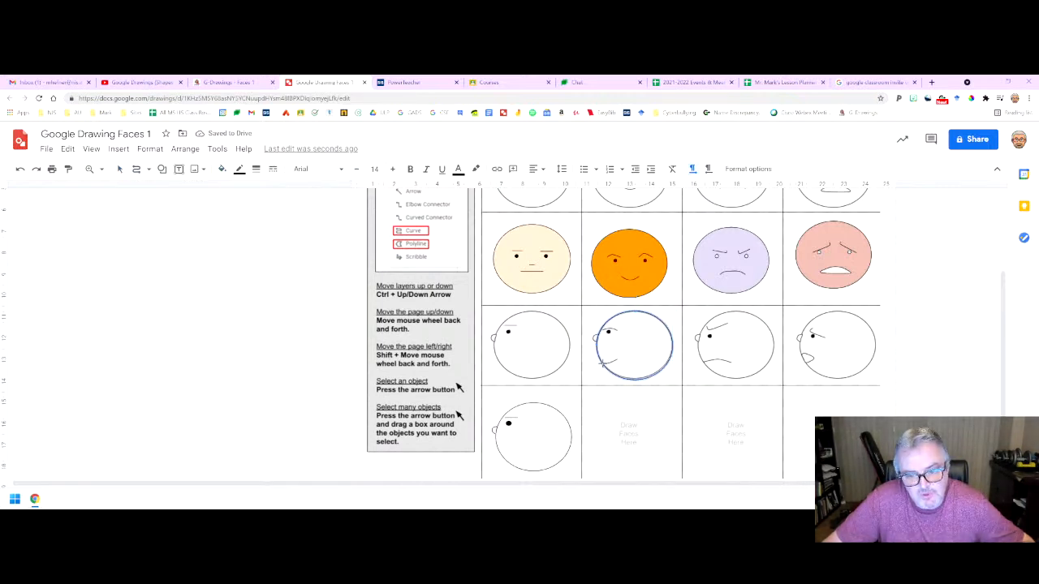
pyautogui.doubleClick(616, 358)
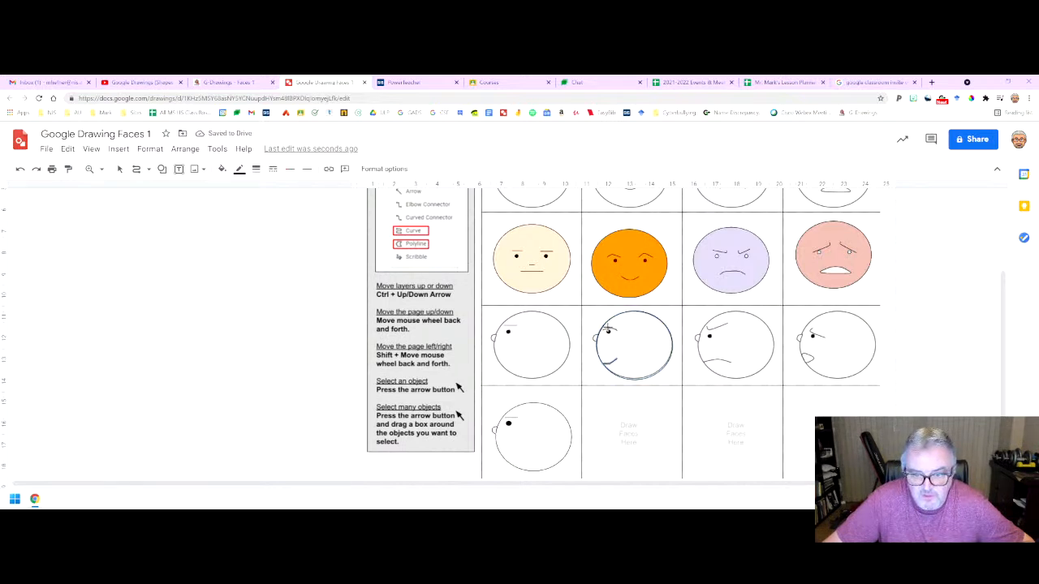
pyautogui.doubleClick(604, 331)
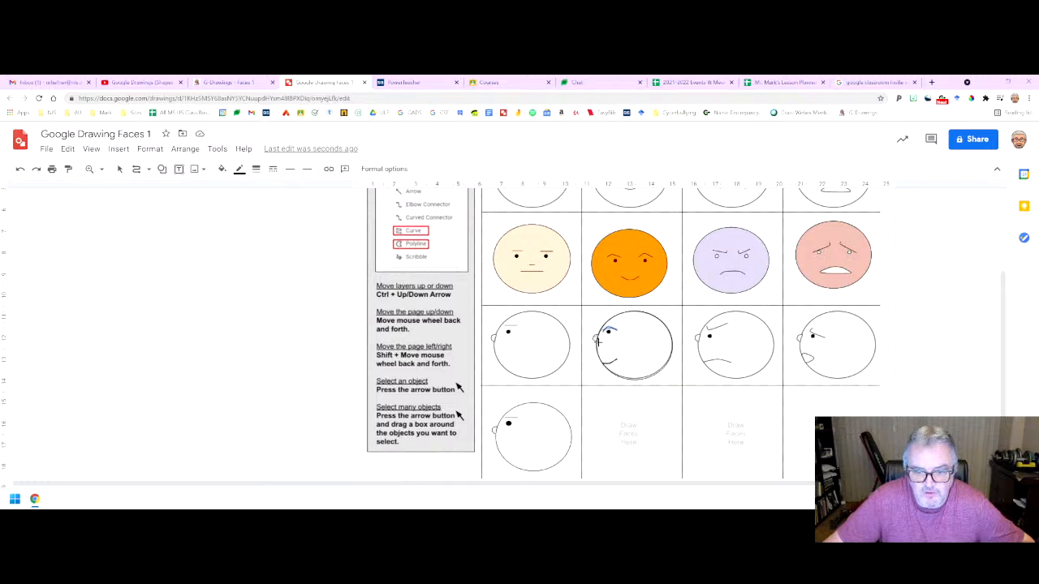
pyautogui.click(599, 334)
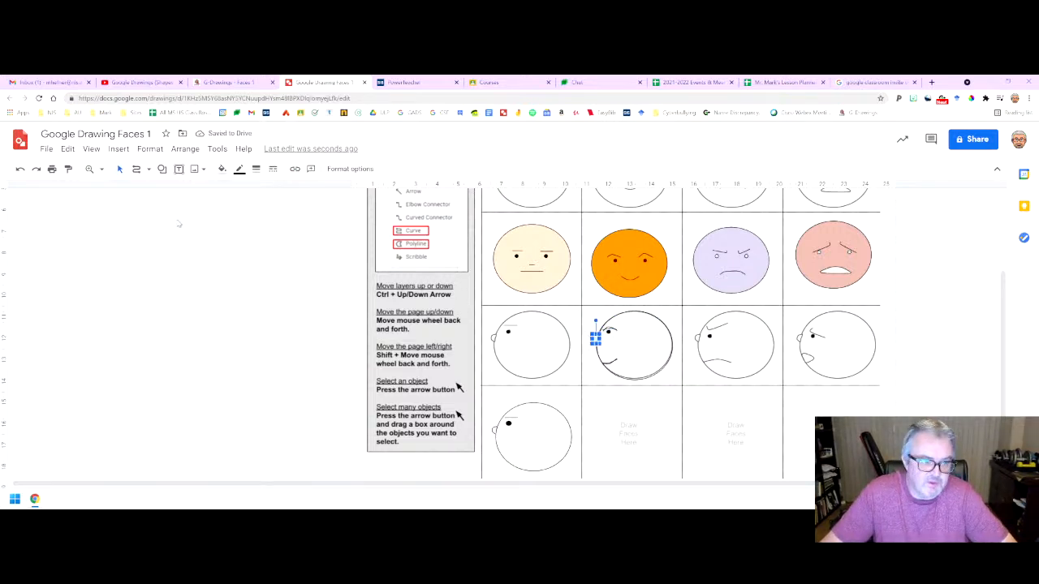
# - Draw a small oval over the second profile face's eye
pyautogui.click(163, 169)
pyautogui.moveTo(172, 190)
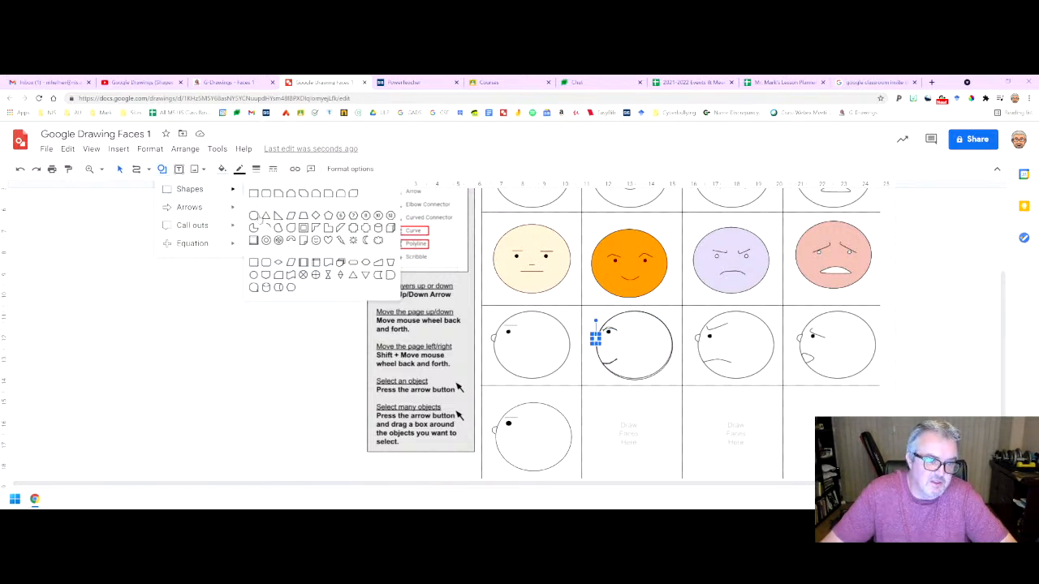
pyautogui.click(254, 214)
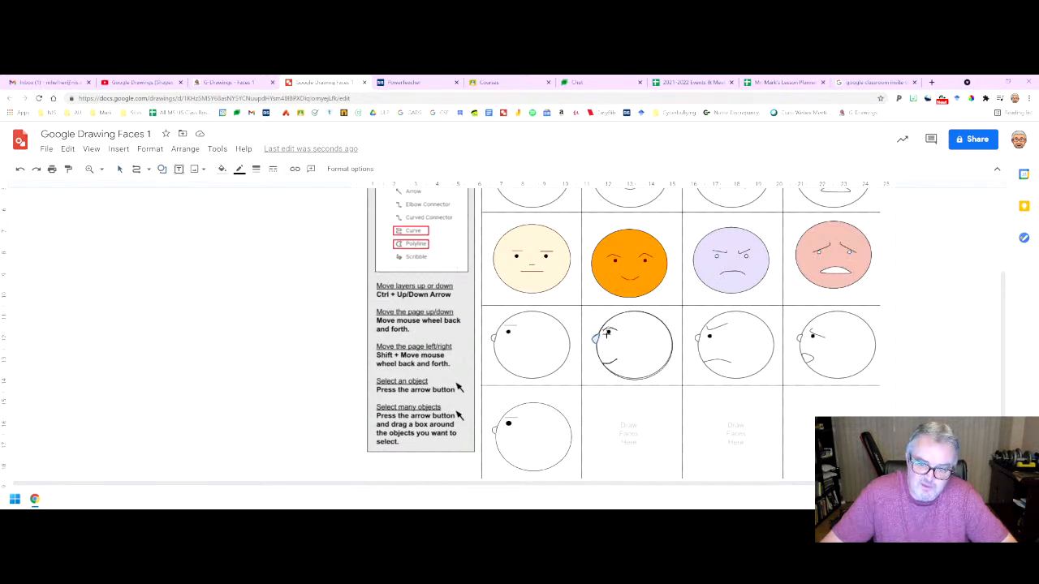
pyautogui.moveTo(605, 334); pyautogui.dragTo(613, 336)
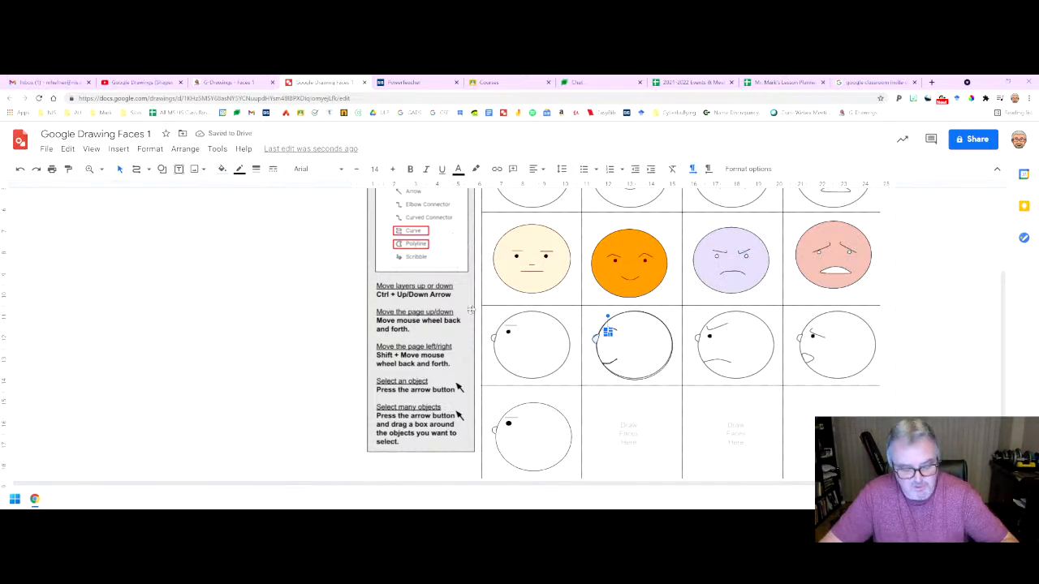
# - Fill the second profile face's eye oval and nose curve with white
pyautogui.scroll(5, 470, 309)
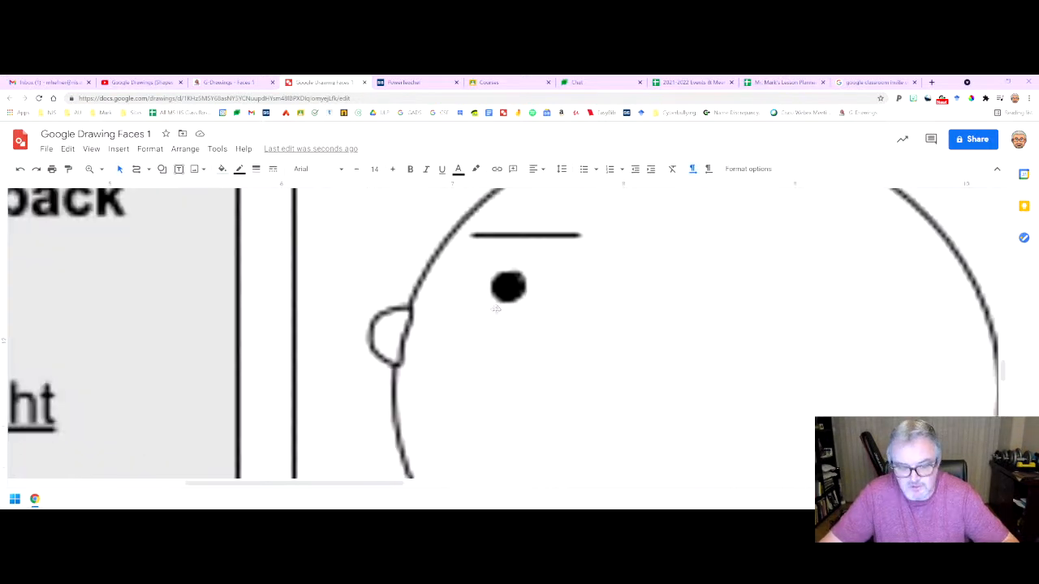
pyautogui.hscroll(3, 499, 312)
pyautogui.hscroll(5, 501, 323)
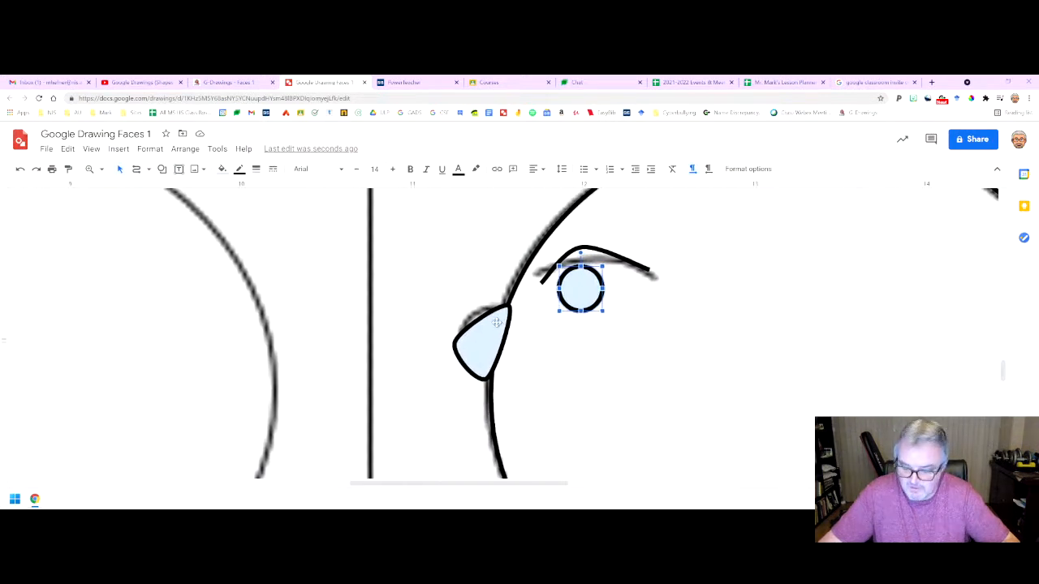
pyautogui.scroll(-3, 496, 323)
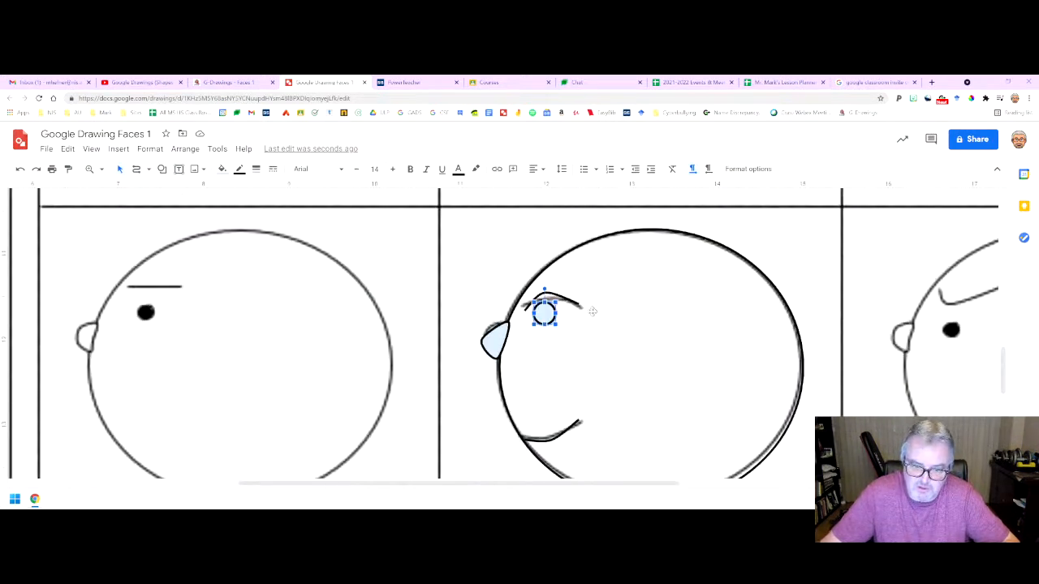
pyautogui.keyDown('shift'); pyautogui.click(497, 329); pyautogui.keyUp('shift')
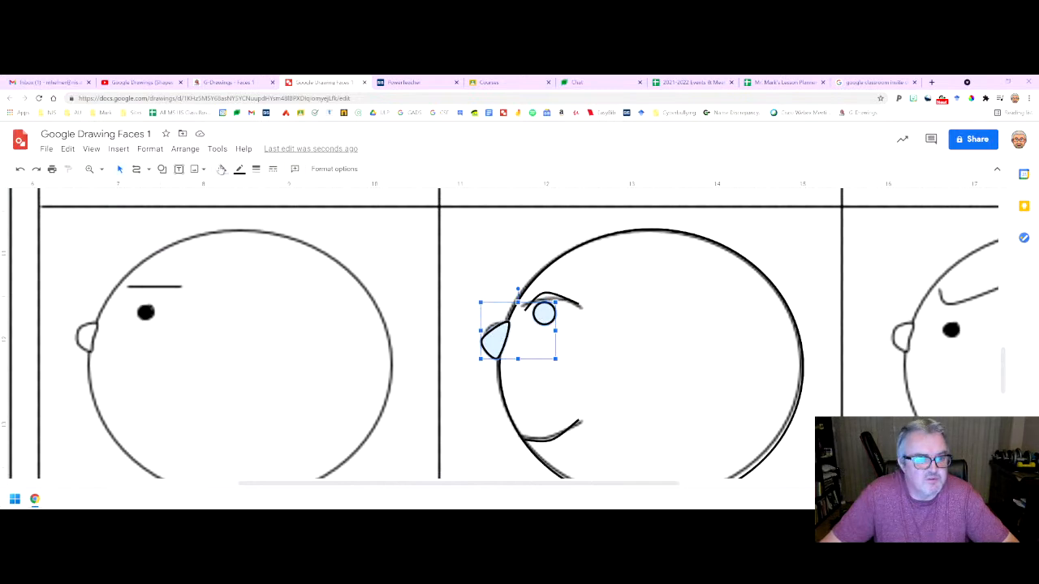
pyautogui.click(221, 168)
pyautogui.click(338, 230)
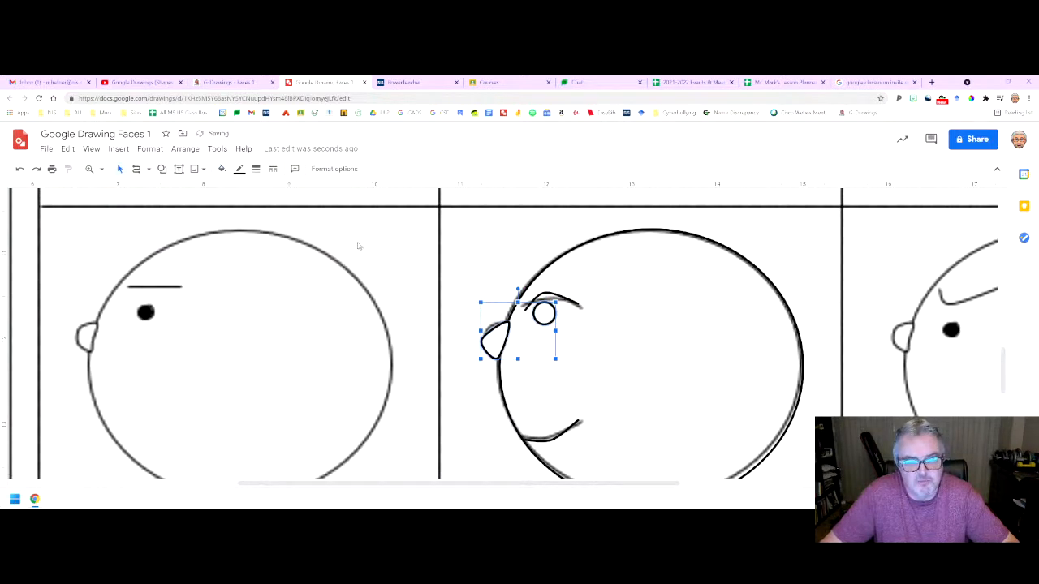
# - Adjust the curve points of the second profile face's eyebrow and mouth to match the tracing
pyautogui.click(556, 297)
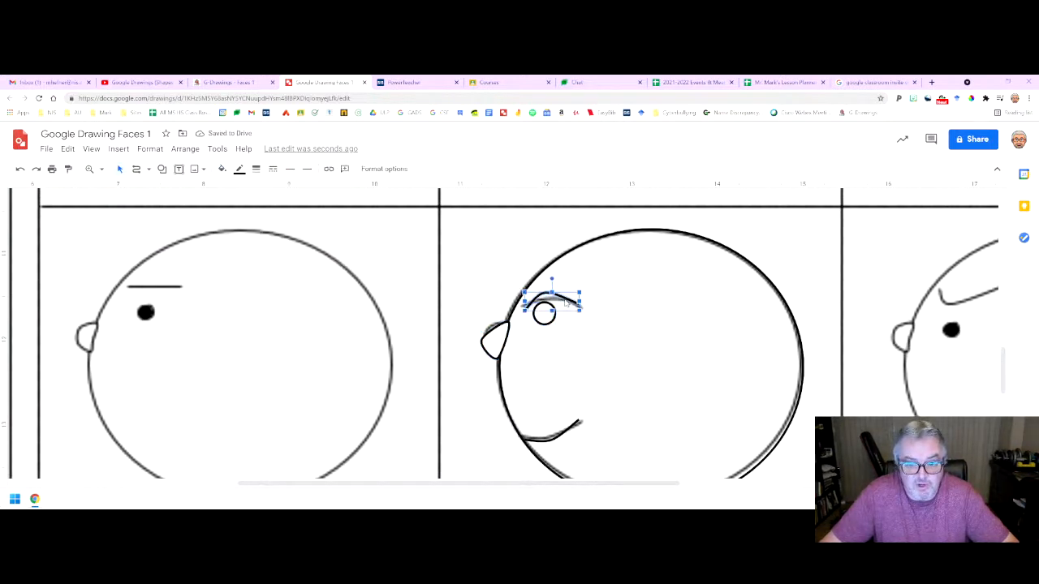
pyautogui.moveTo(520, 306); pyautogui.dragTo(582, 306)
pyautogui.click(577, 423)
pyautogui.moveTo(552, 439); pyautogui.dragTo(550, 437)
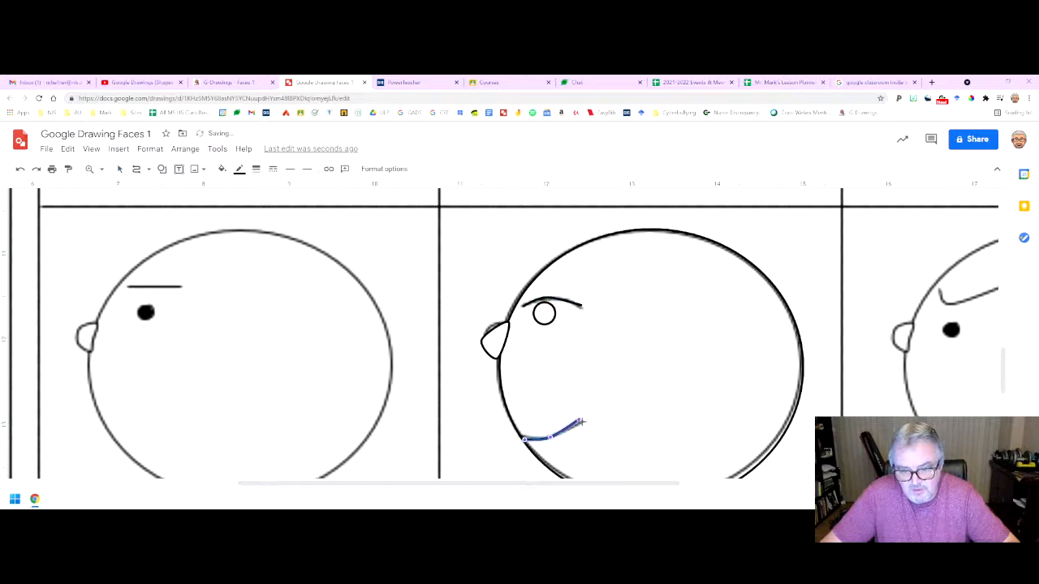
# - Reshape the second profile face's nose by moving its upper corner and outer tip points outward toward the tracing
pyautogui.click(497, 344)
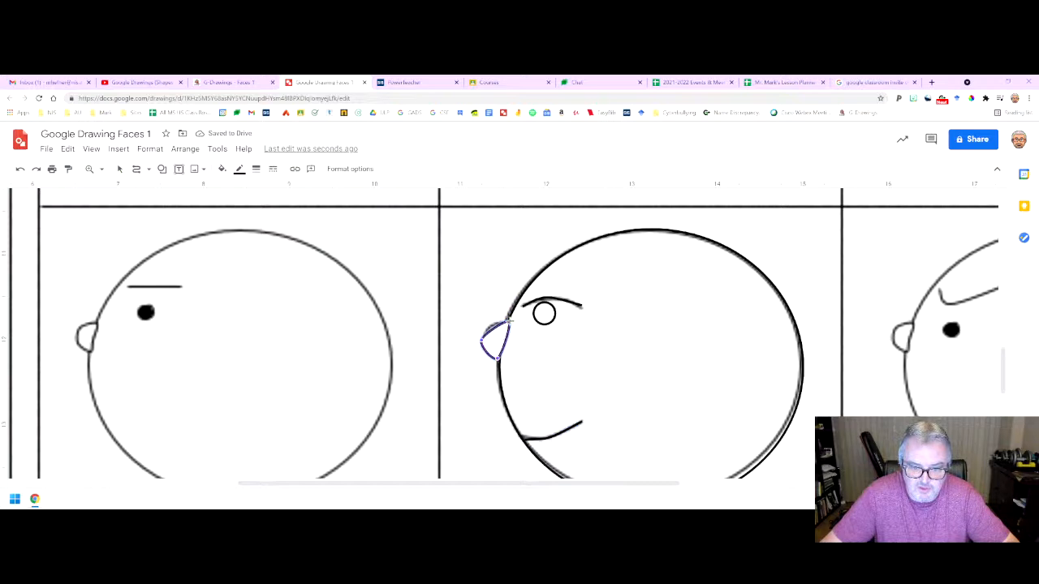
pyautogui.moveTo(508, 320); pyautogui.dragTo(510, 318)
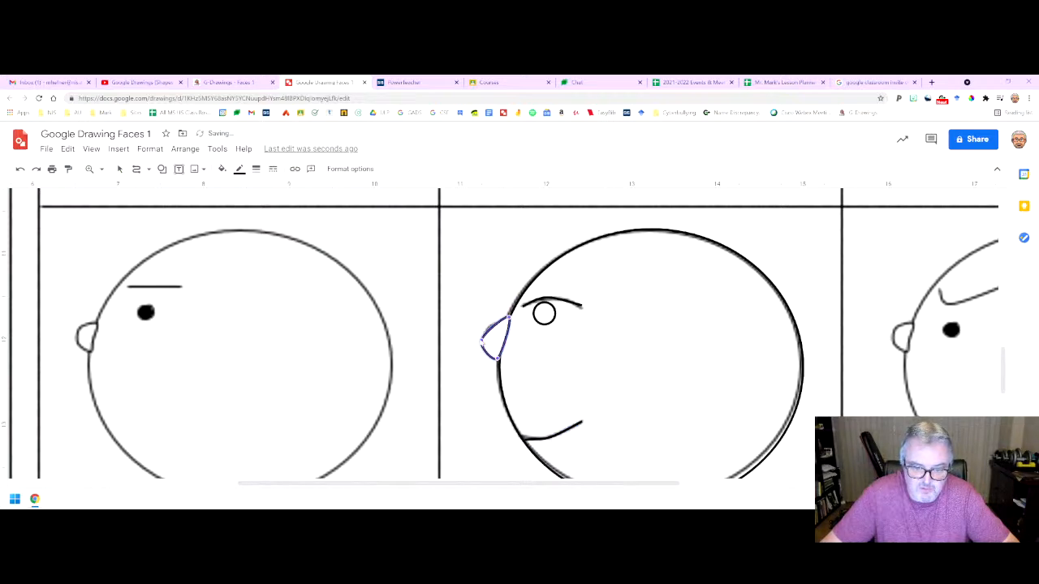
pyautogui.moveTo(482, 340); pyautogui.dragTo(479, 342)
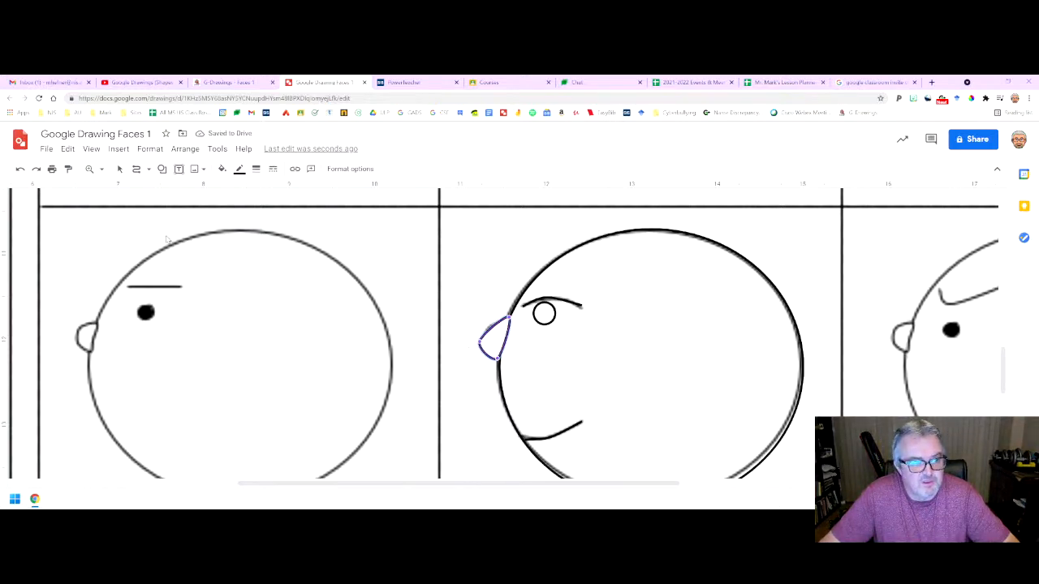
pyautogui.click(121, 170)
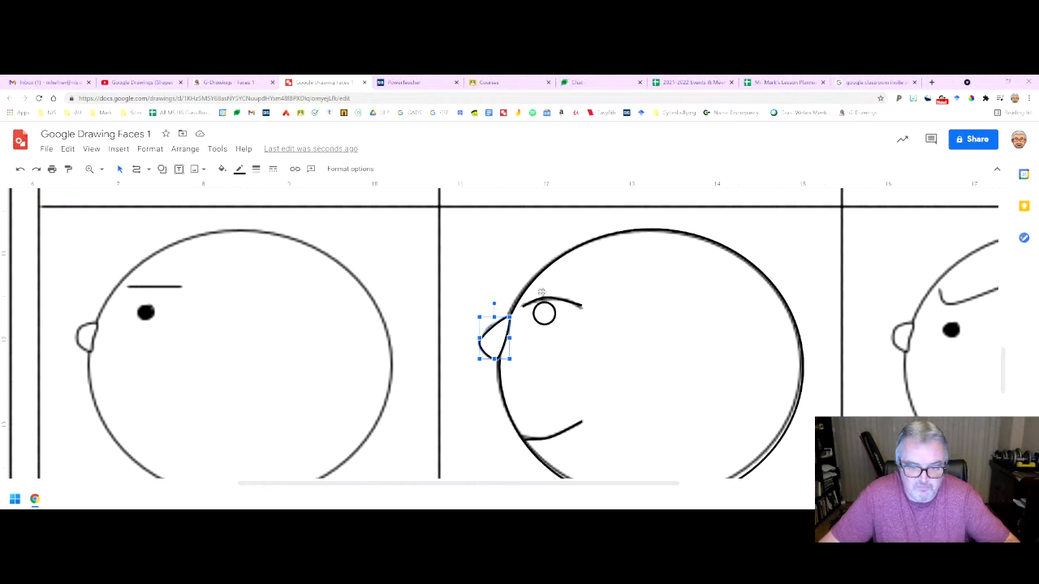
pyautogui.scroll(-2, 638, 309)
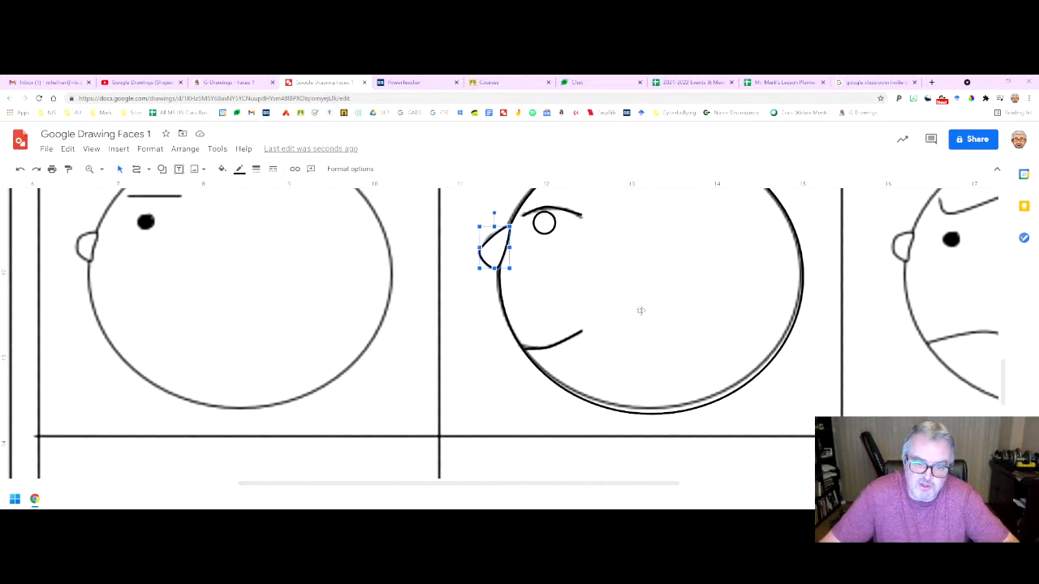
pyautogui.scroll(1, 640, 308)
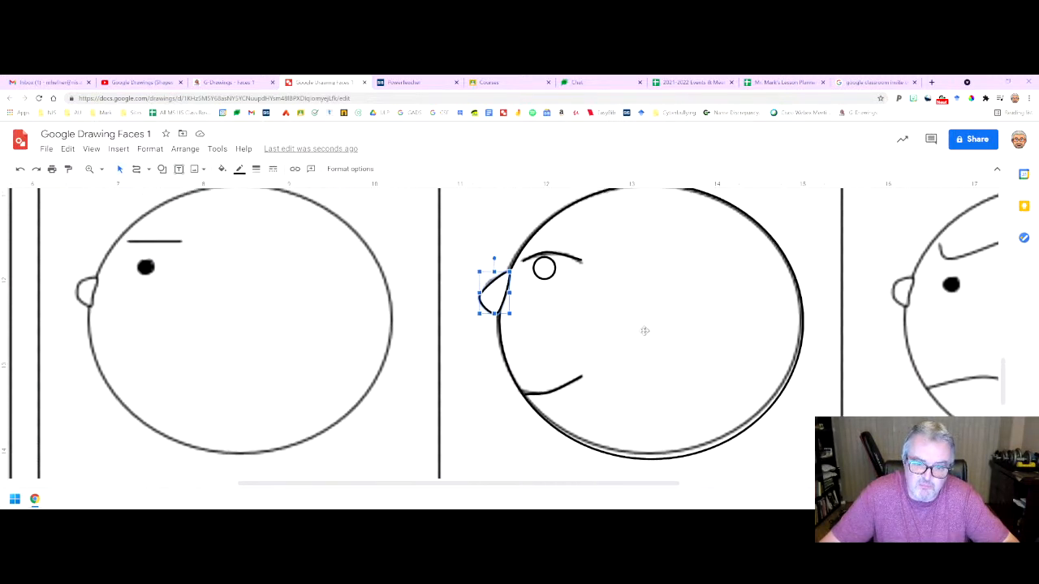
# - Select the second profile face's nose, eye, eyebrow, mouth and head together and move them down into the blank cell below
pyautogui.keyDown('shift'); pyautogui.click(543, 269); pyautogui.keyUp('shift')
pyautogui.keyDown('shift'); pyautogui.click(574, 259); pyautogui.keyUp('shift')
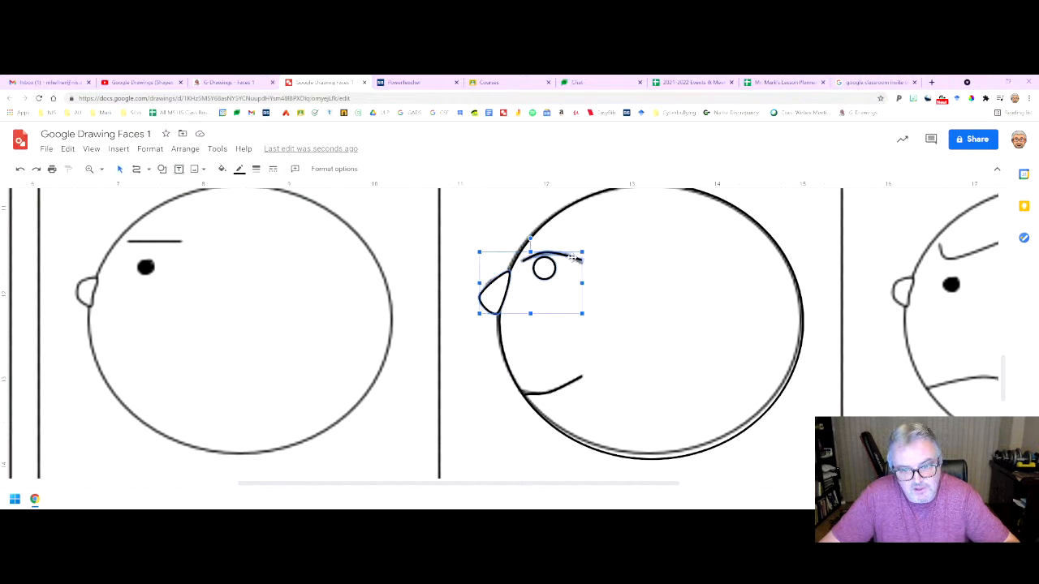
pyautogui.keyDown('shift'); pyautogui.click(566, 386); pyautogui.keyUp('shift')
pyautogui.keyDown('shift'); pyautogui.click(680, 338); pyautogui.keyUp('shift')
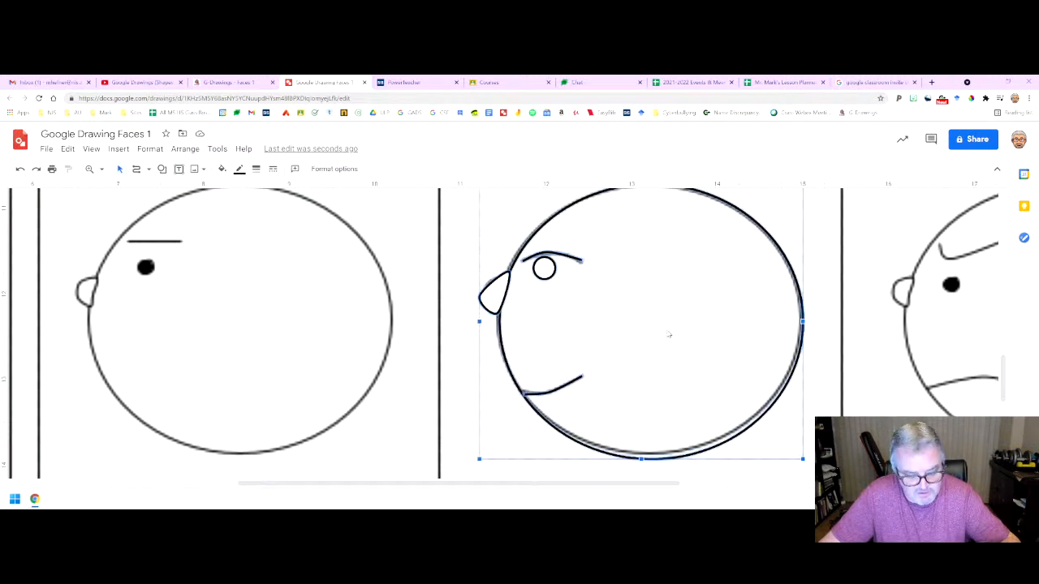
pyautogui.scroll(-3, 668, 334)
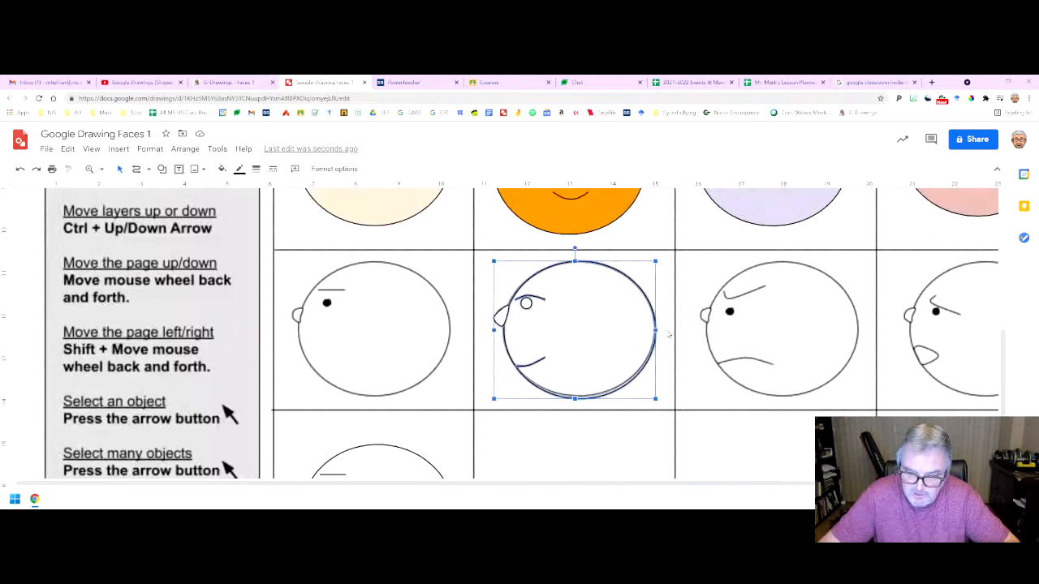
pyautogui.scroll(-3, 669, 335)
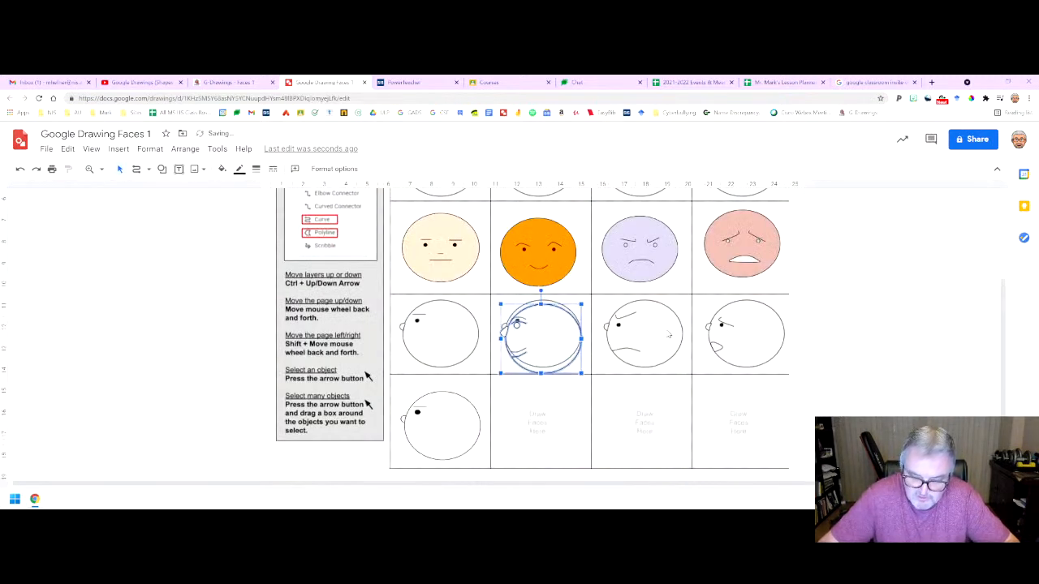
pyautogui.press('Down')
pyautogui.press('Down')
pyautogui.press('Down')
pyautogui.press('Down')
pyautogui.press('Down')
pyautogui.press('Down')
pyautogui.press('Down')
pyautogui.press('Down')
pyautogui.press('Down')
pyautogui.press('Down')
pyautogui.press('Down')
pyautogui.press('Down')
pyautogui.press('Down')
pyautogui.press('Down')
pyautogui.press('Down')
pyautogui.press('Down')
pyautogui.press('Down')
pyautogui.press('Down')
pyautogui.press('Down')
pyautogui.press('Down')
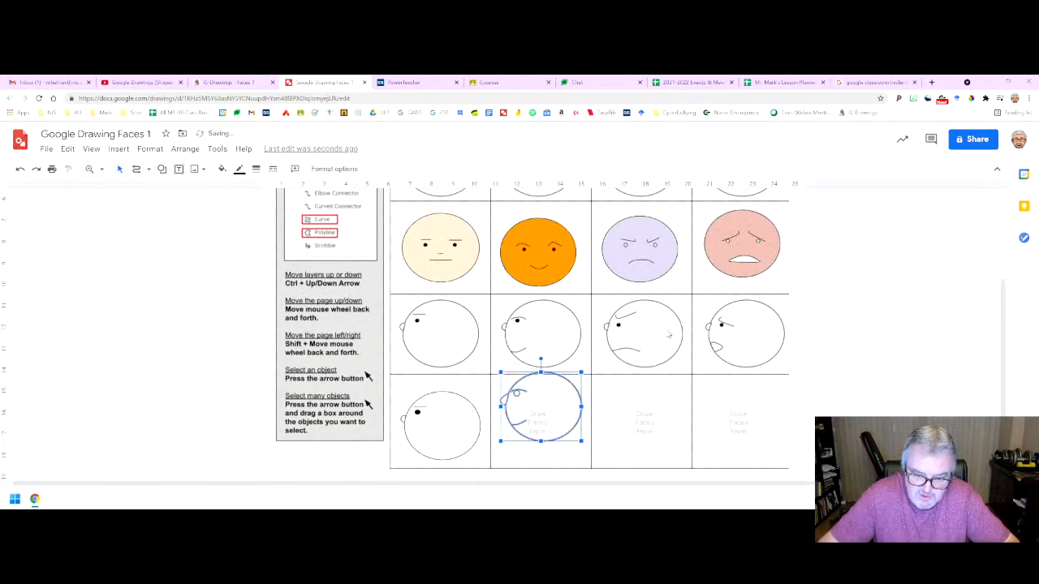
pyautogui.press('Down')
pyautogui.press('Down')
pyautogui.click(623, 417)
# - Fill the moved second profile face's head oval with light pink
pyautogui.click(570, 416)
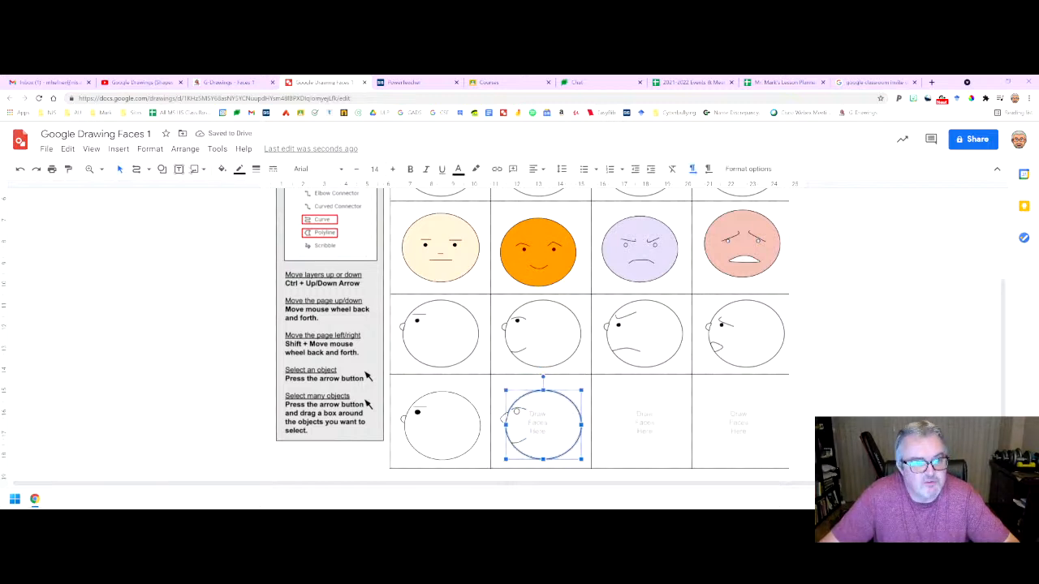
pyautogui.click(221, 169)
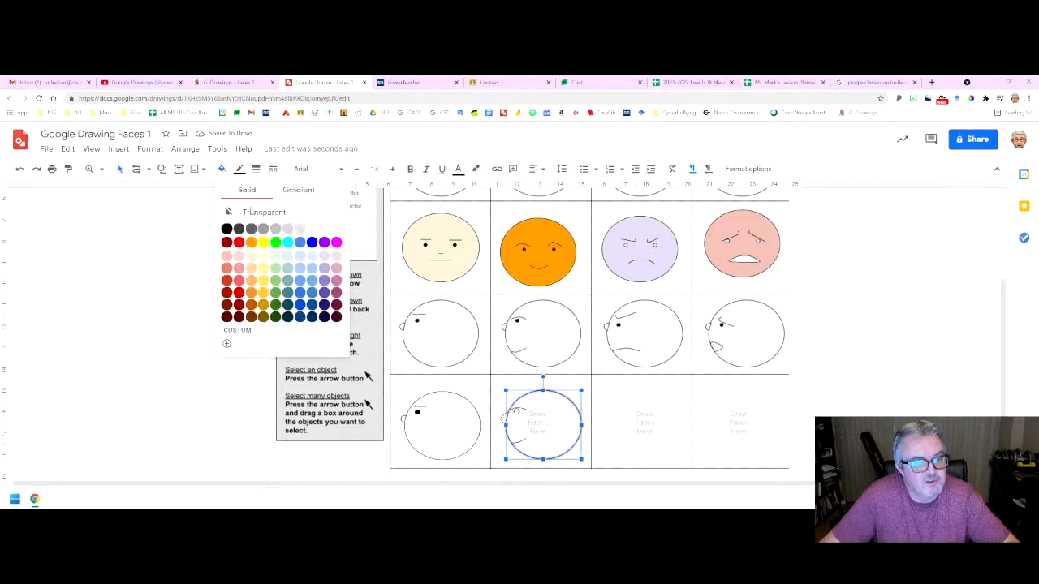
pyautogui.click(336, 255)
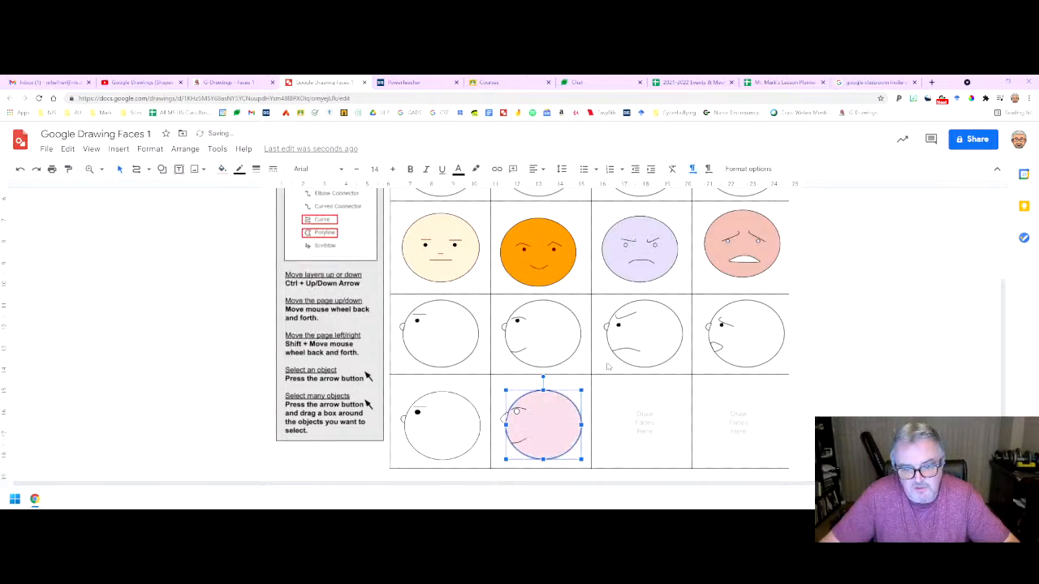
pyautogui.click(649, 435)
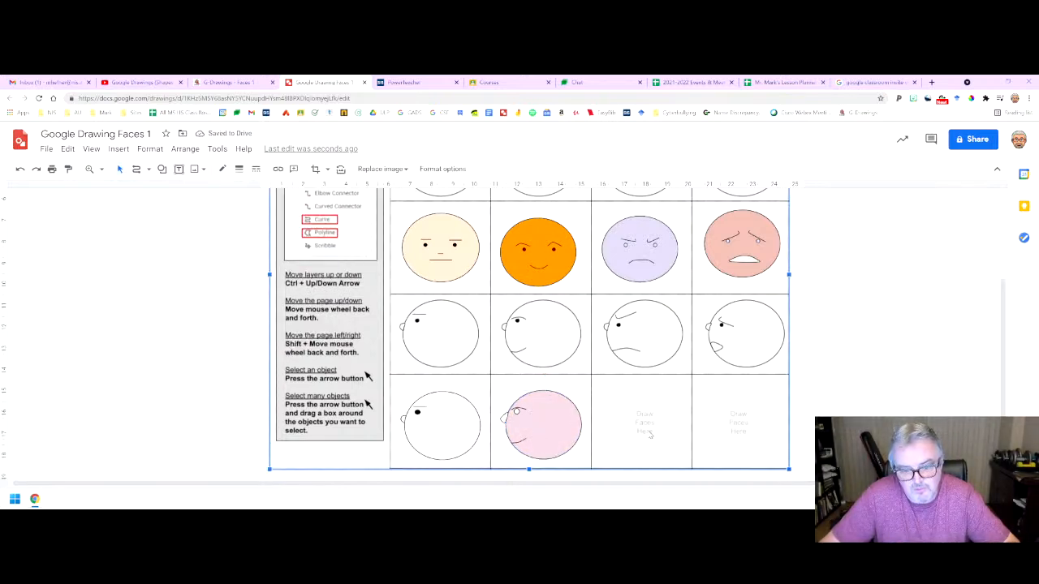
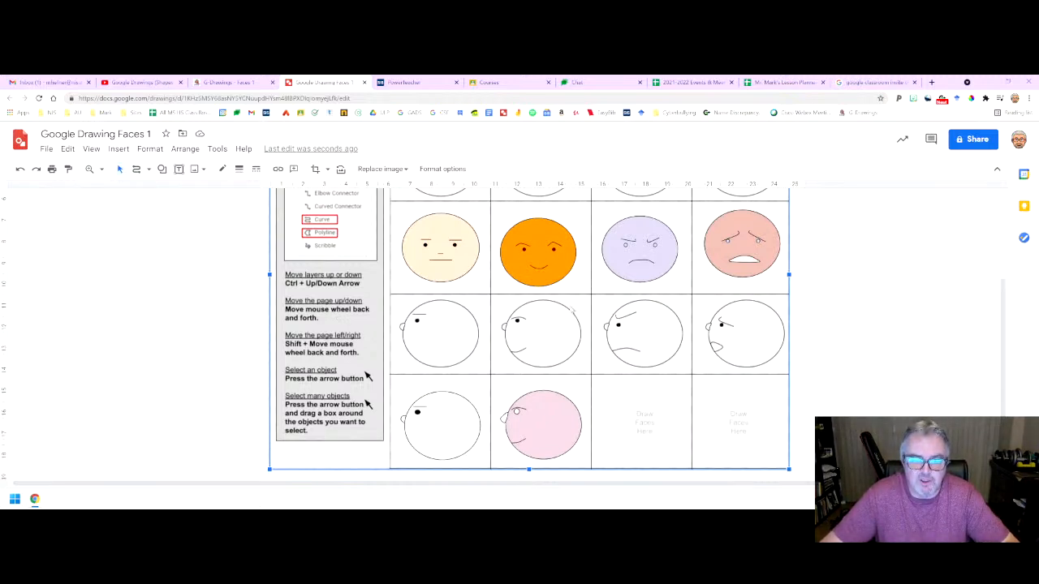
# - Draw an oval over the head outline of the third profile face
pyautogui.click(162, 170)
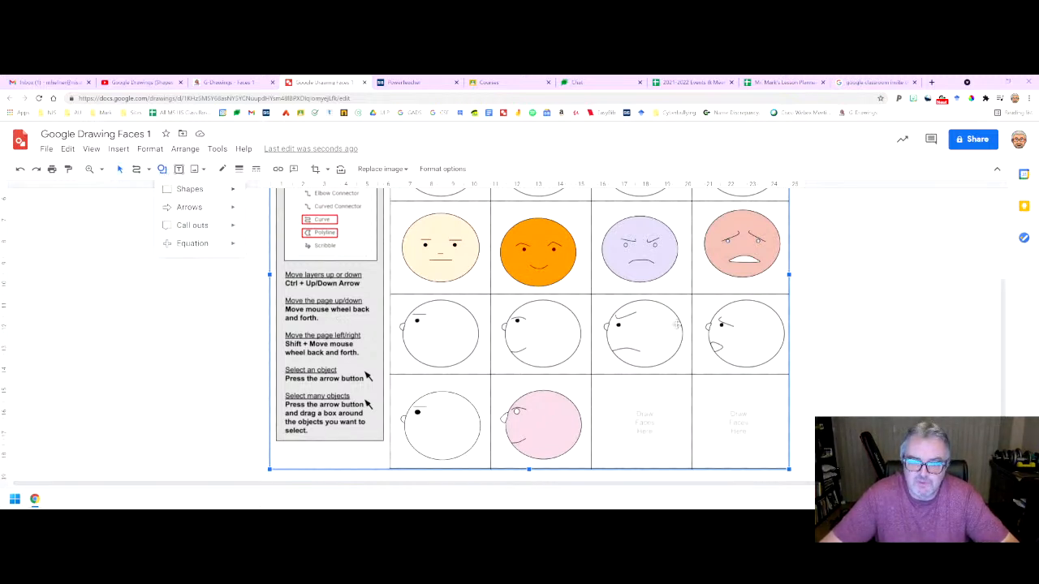
pyautogui.moveTo(195, 190)
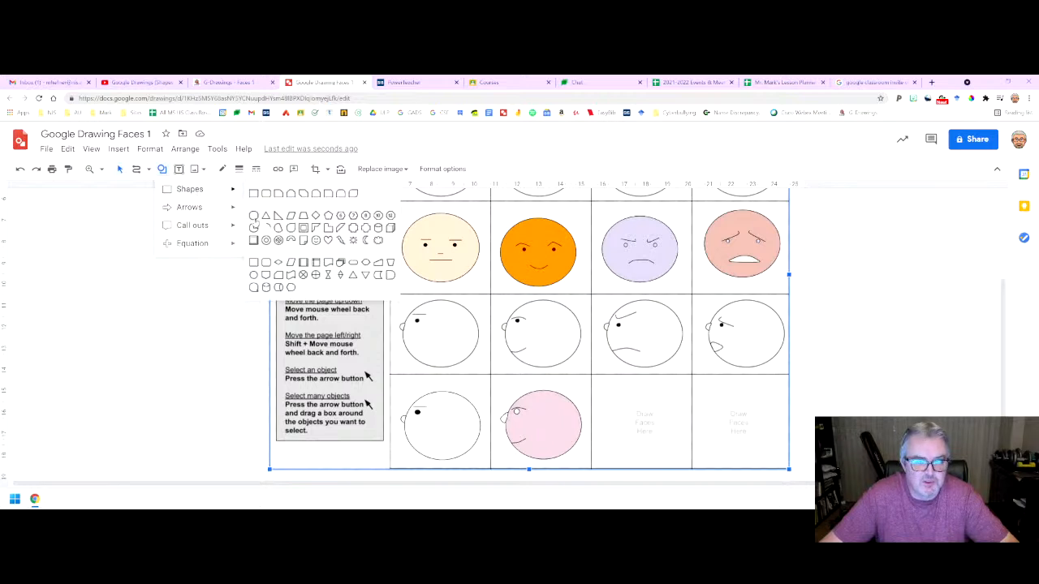
pyautogui.click(253, 216)
pyautogui.moveTo(606, 301); pyautogui.dragTo(681, 367)
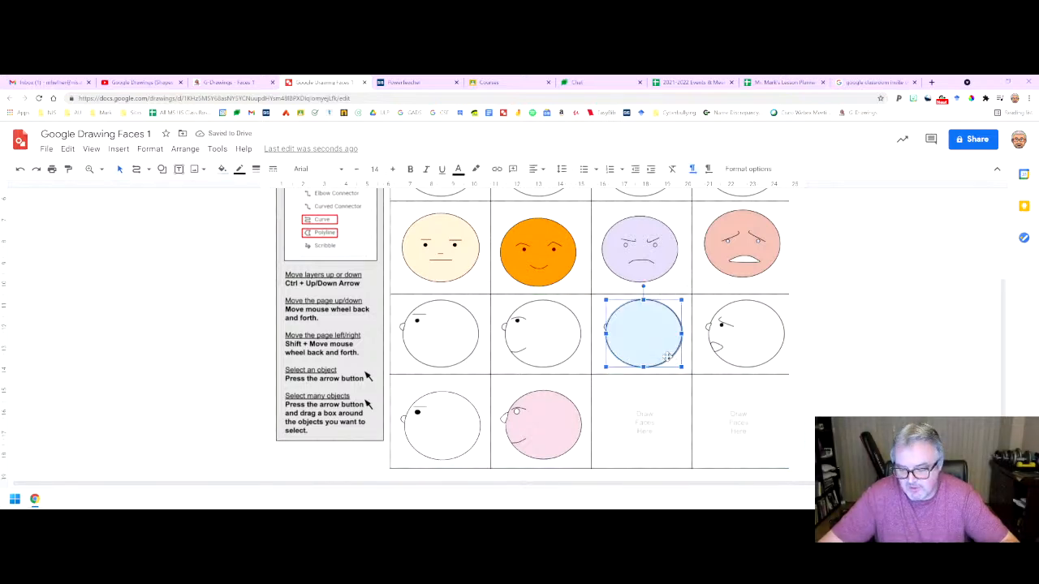
# - Make the third profile face's head oval transparent and pull its front edge inward to match the tracing
pyautogui.scroll(5, 668, 358)
pyautogui.hscroll(4, 661, 364)
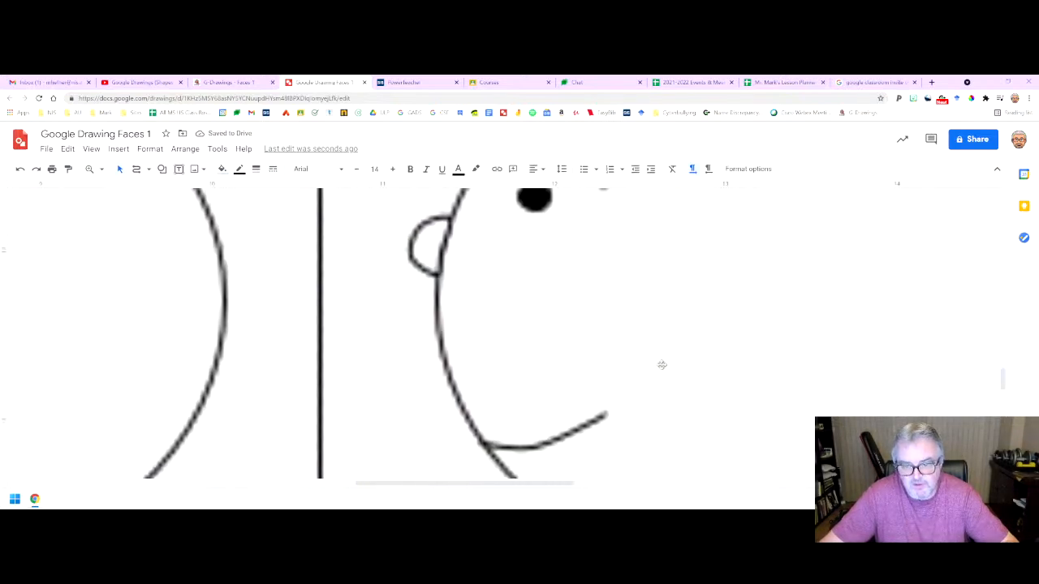
pyautogui.hscroll(6, 661, 364)
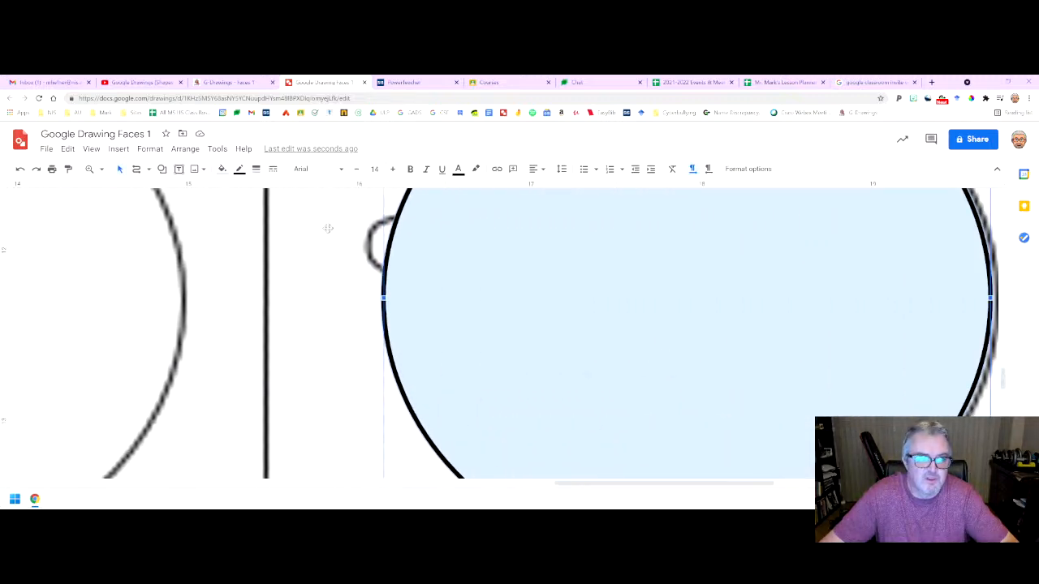
pyautogui.click(222, 169)
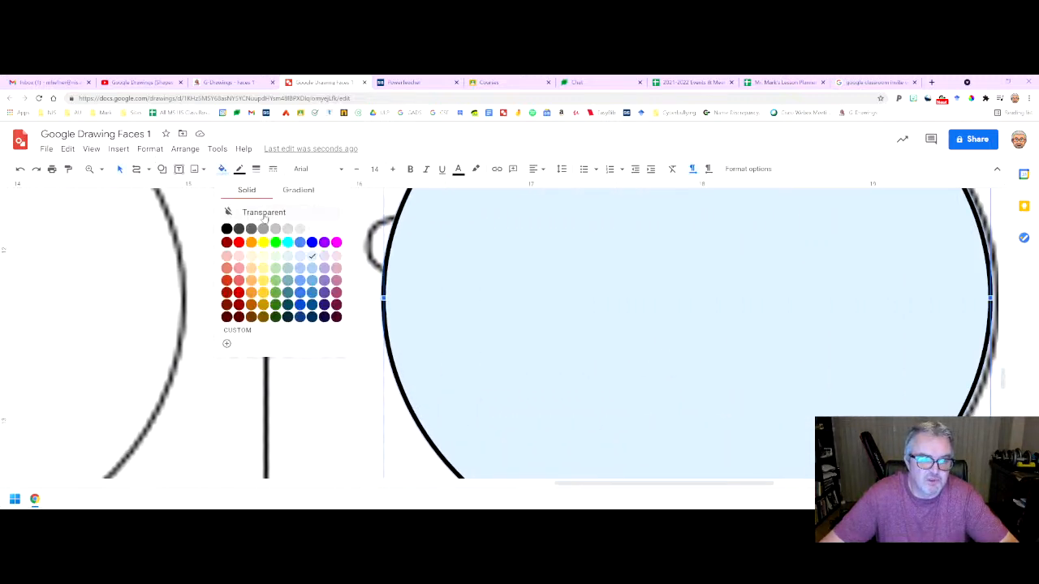
pyautogui.click(263, 213)
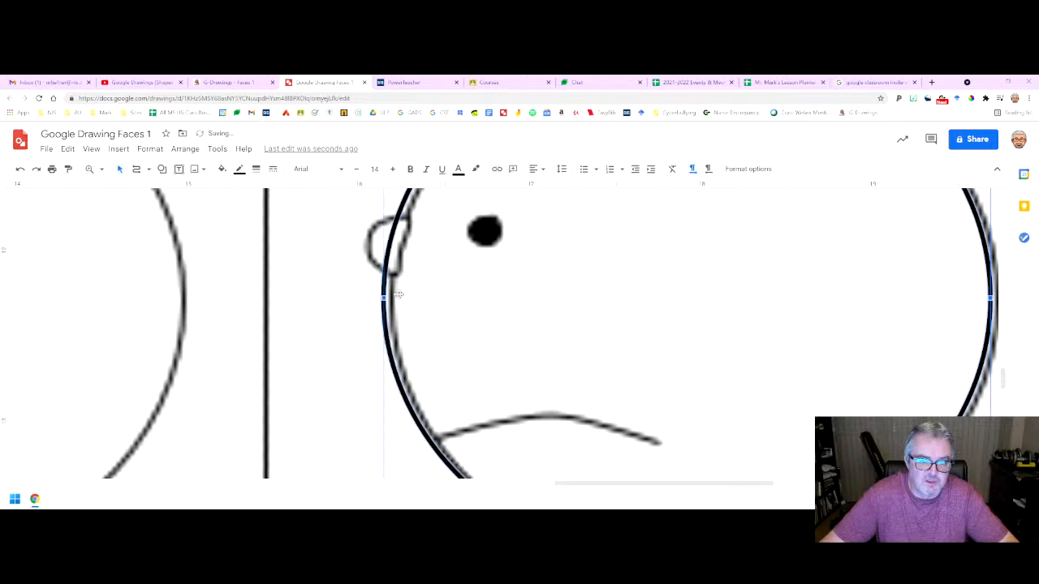
pyautogui.moveTo(387, 298); pyautogui.dragTo(393, 299)
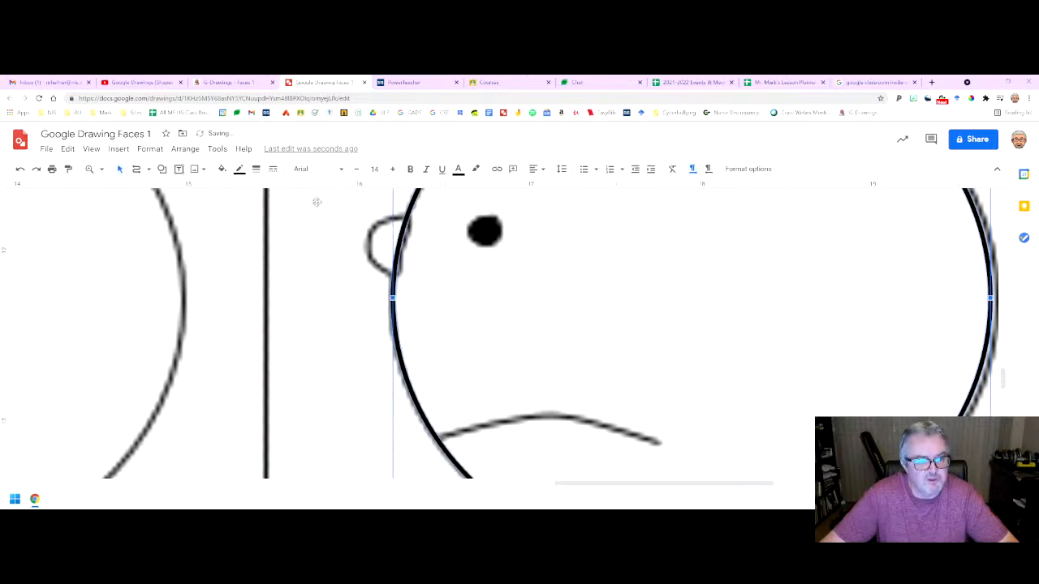
# - Trace the third profile face's nose with a closed curve and fill it with white
pyautogui.click(136, 170)
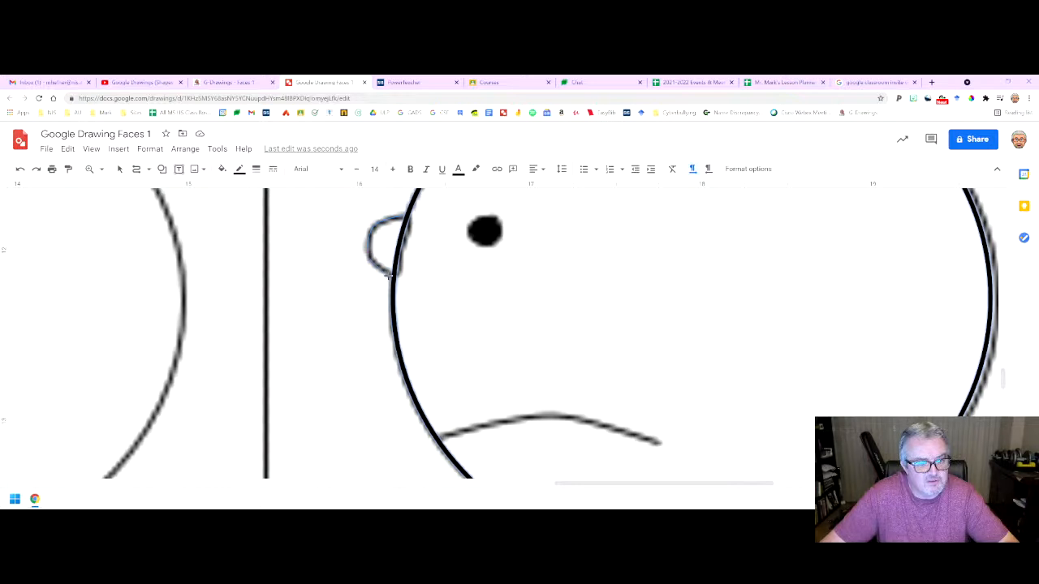
pyautogui.click(409, 213)
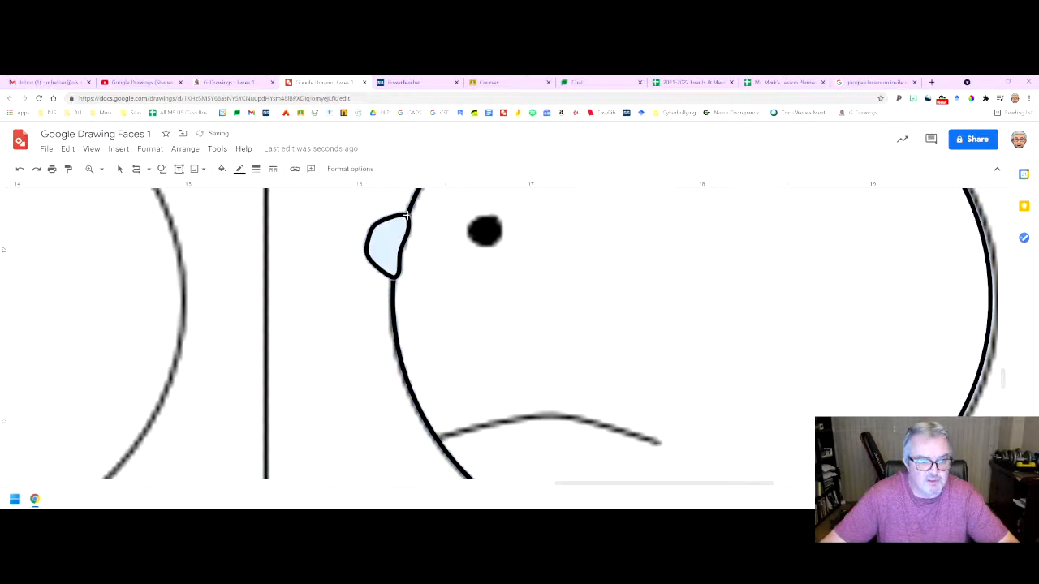
pyautogui.click(221, 168)
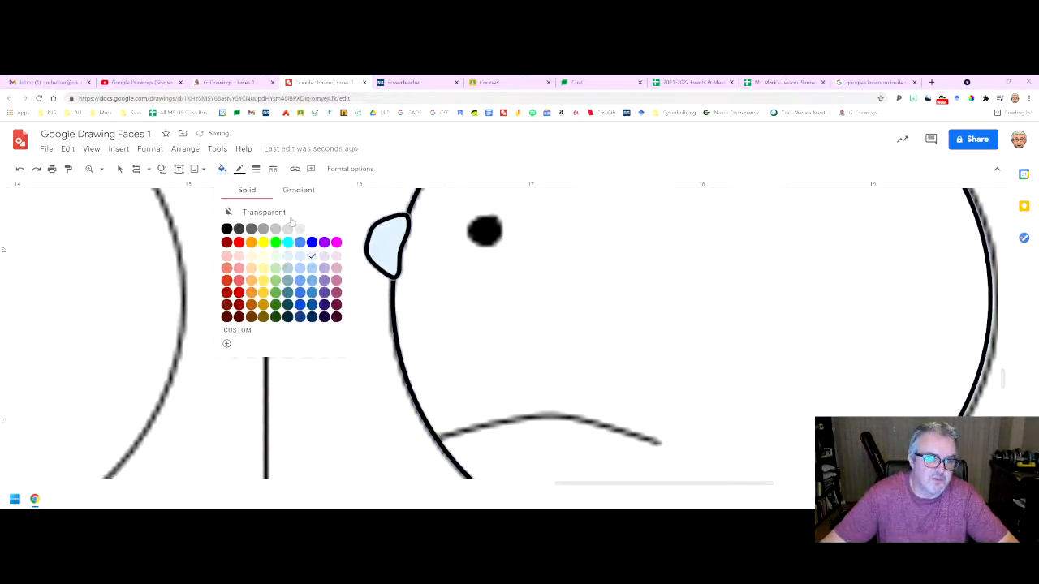
pyautogui.click(337, 228)
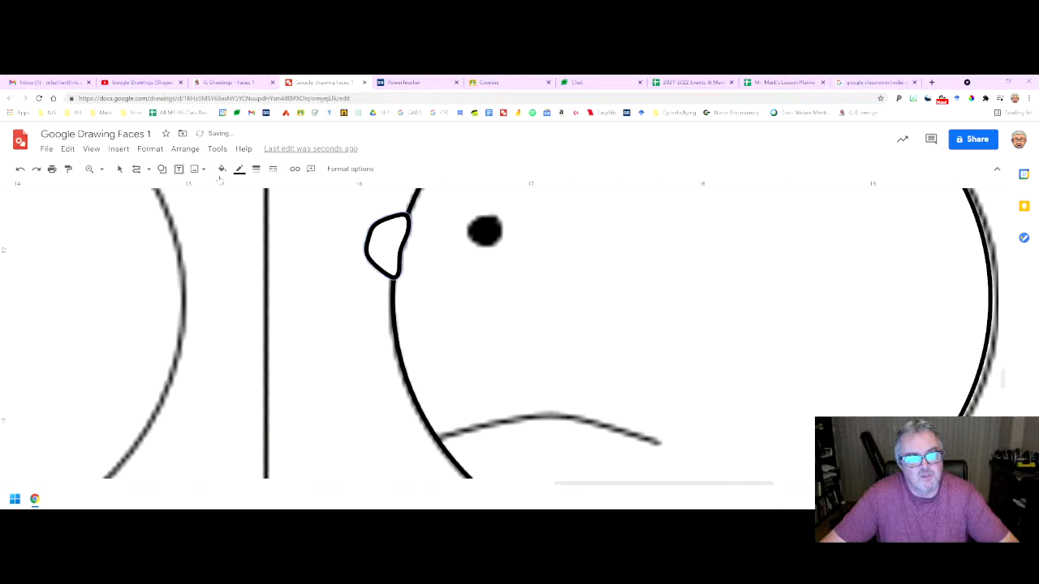
# - Draw a small oval over the third profile face's eye
pyautogui.click(161, 169)
pyautogui.moveTo(183, 192)
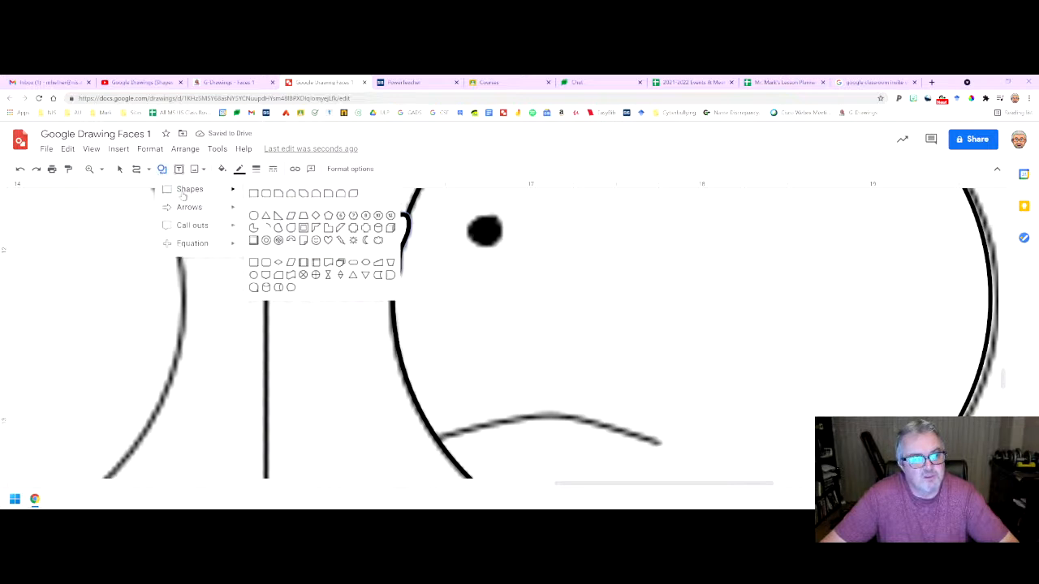
pyautogui.click(253, 218)
pyautogui.moveTo(462, 211); pyautogui.dragTo(496, 245)
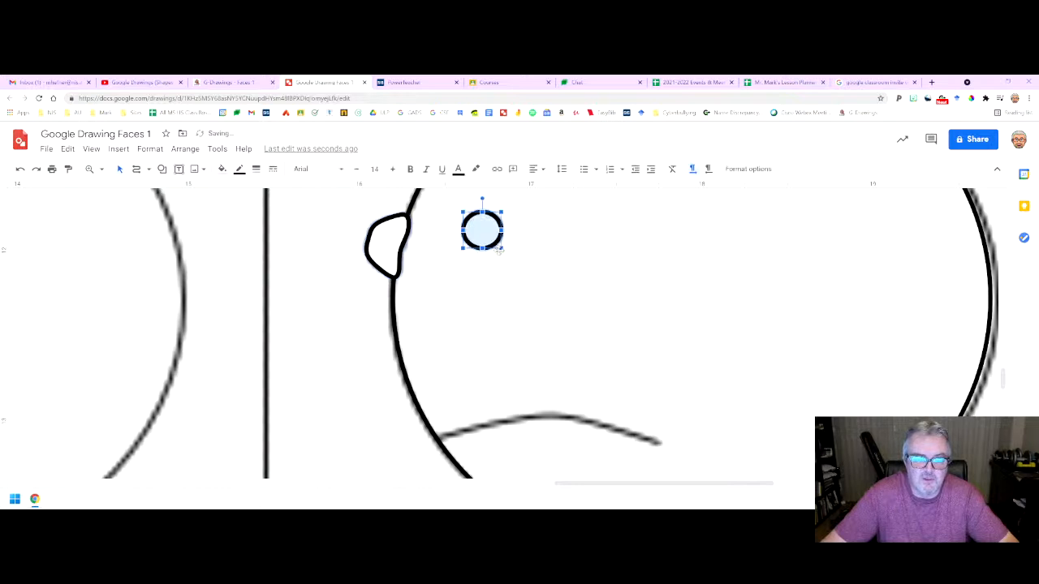
# - Trace the third profile face's frowning mouth and angled eyebrow with open curves
pyautogui.click(137, 169)
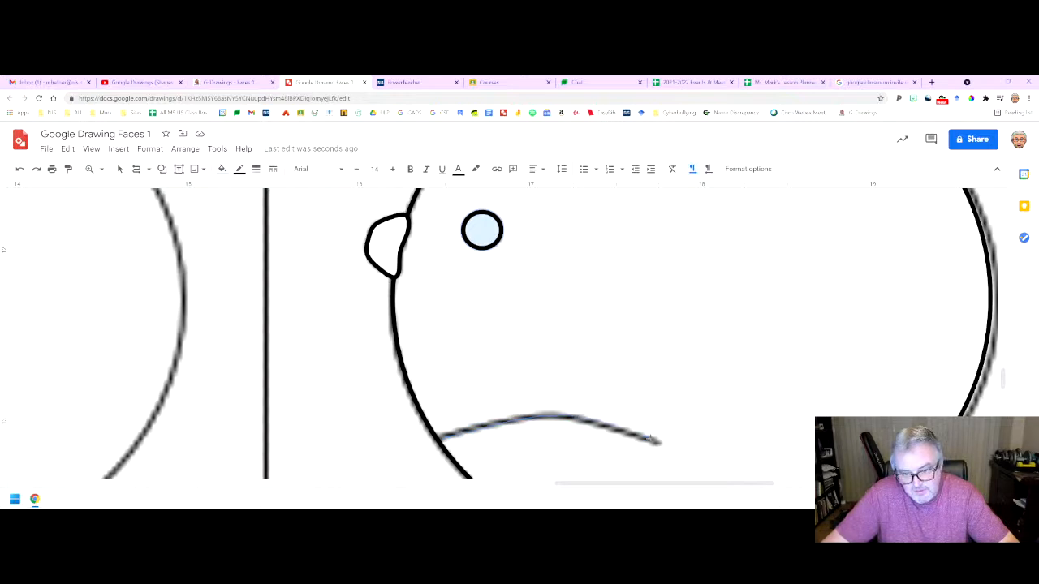
pyautogui.doubleClick(662, 442)
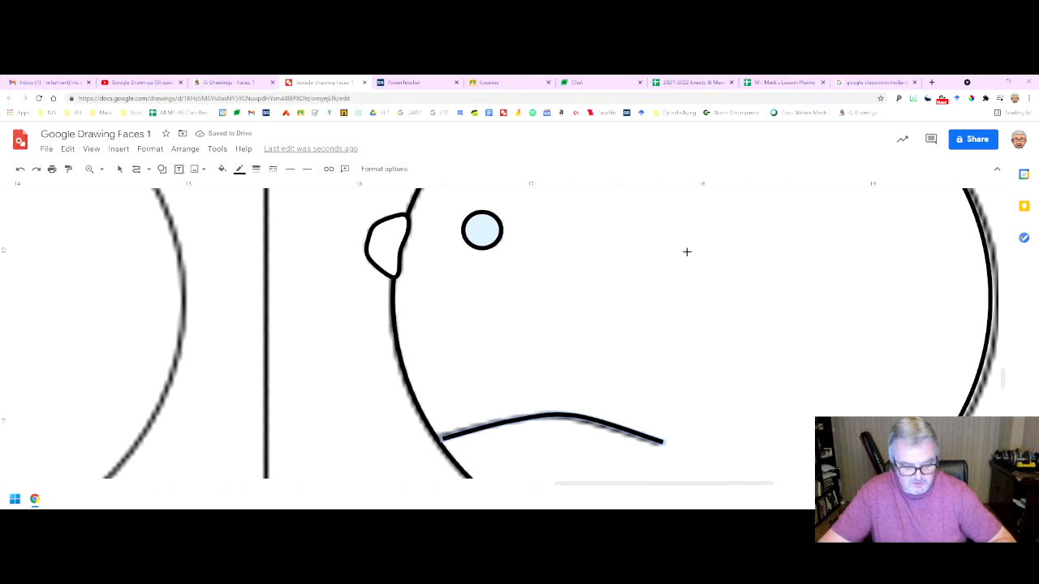
pyautogui.hotkey('ctrl', 'alt', '-')
pyautogui.hotkey('ctrl', 'alt', '-')
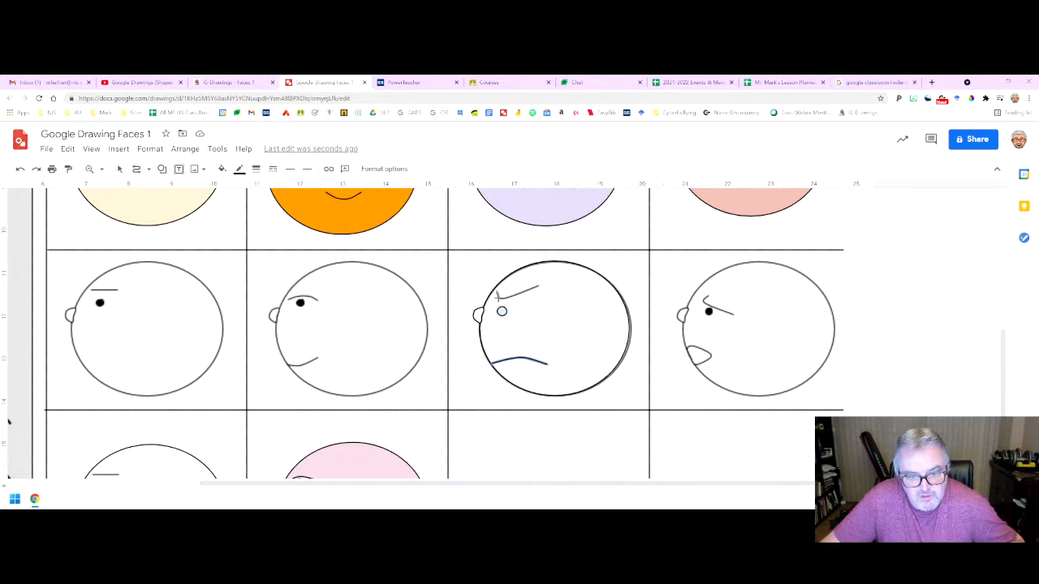
pyautogui.moveTo(504, 295); pyautogui.dragTo(534, 287)
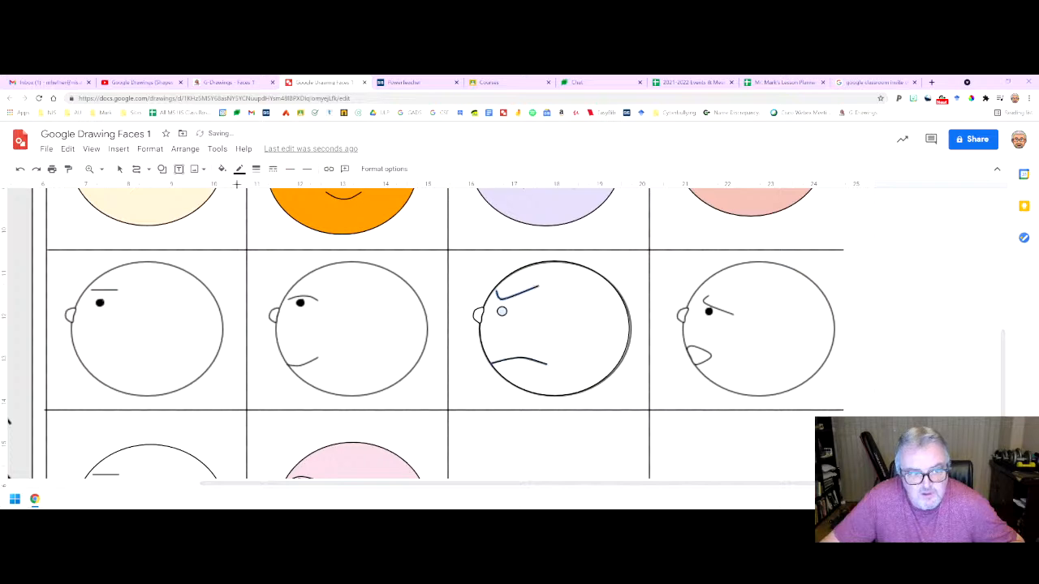
pyautogui.click(118, 169)
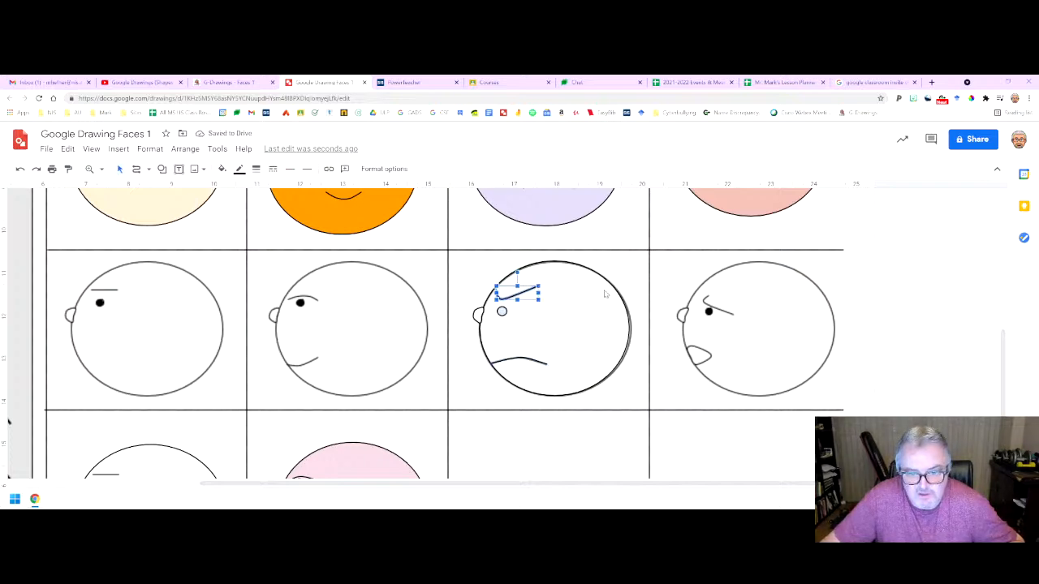
# - Select all parts of the third profile face together and move them down into the blank cell below
pyautogui.click(595, 303)
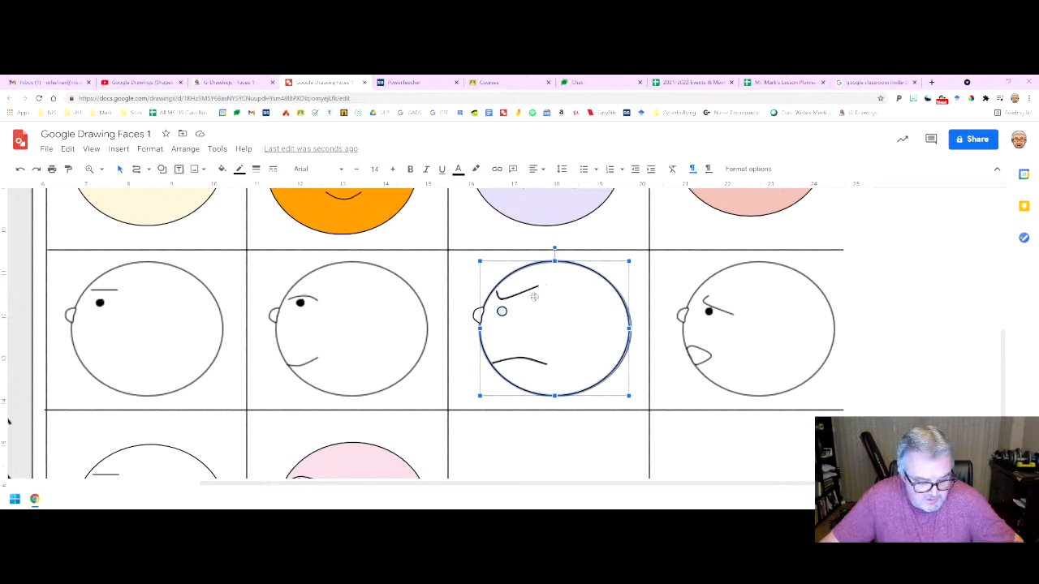
pyautogui.keyDown('shift'); pyautogui.click(521, 293); pyautogui.keyUp('shift')
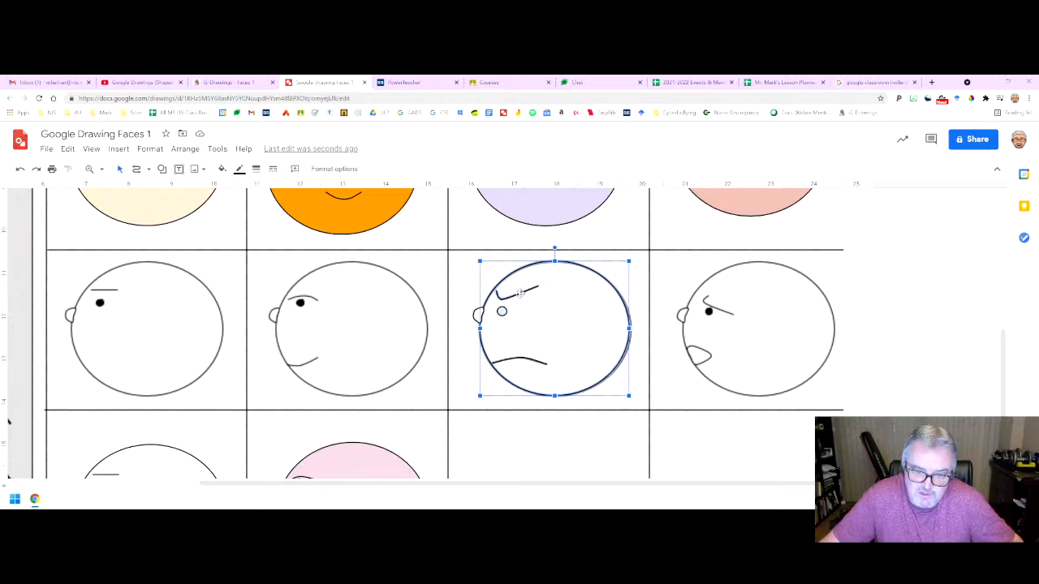
pyautogui.keyDown('shift'); pyautogui.click(478, 315); pyautogui.keyUp('shift')
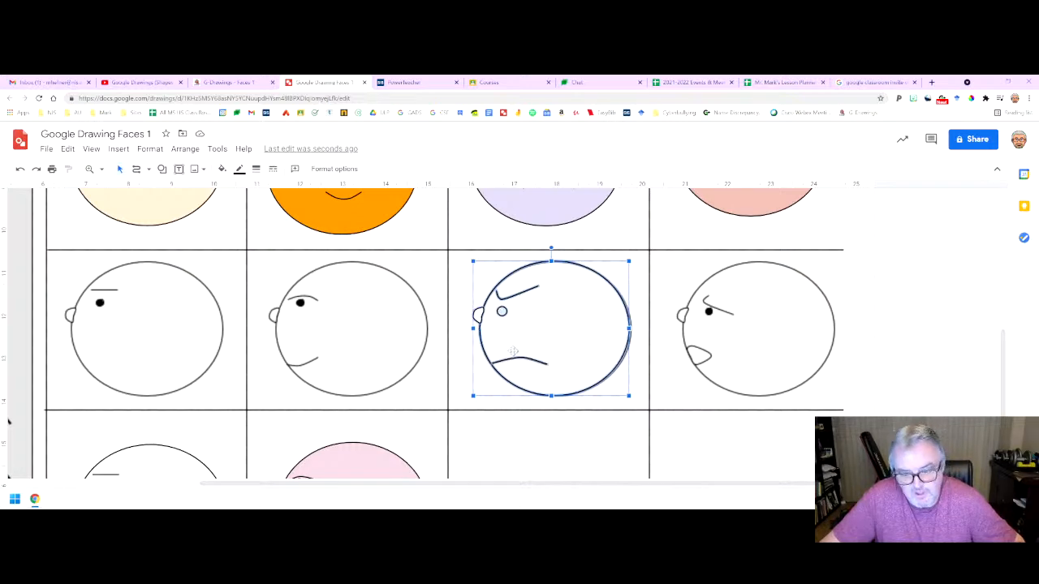
pyautogui.scroll(-3, 513, 351)
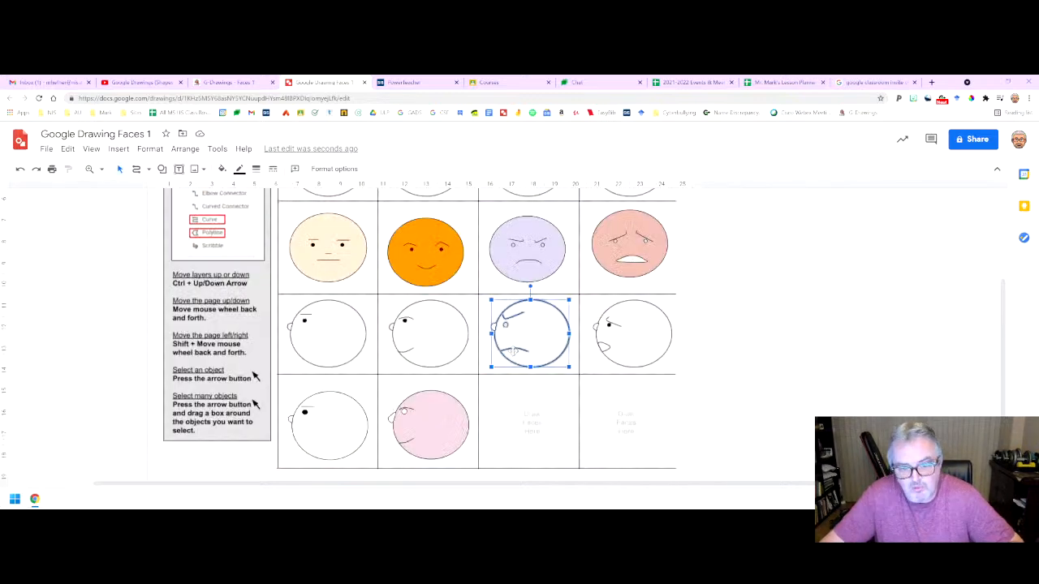
pyautogui.press('Down')
pyautogui.press('Down')
pyautogui.press('Down')
pyautogui.press('Down')
pyautogui.press('Down')
pyautogui.press('Down')
pyautogui.press('Down')
pyautogui.press('Down')
pyautogui.press('Down')
pyautogui.press('Down')
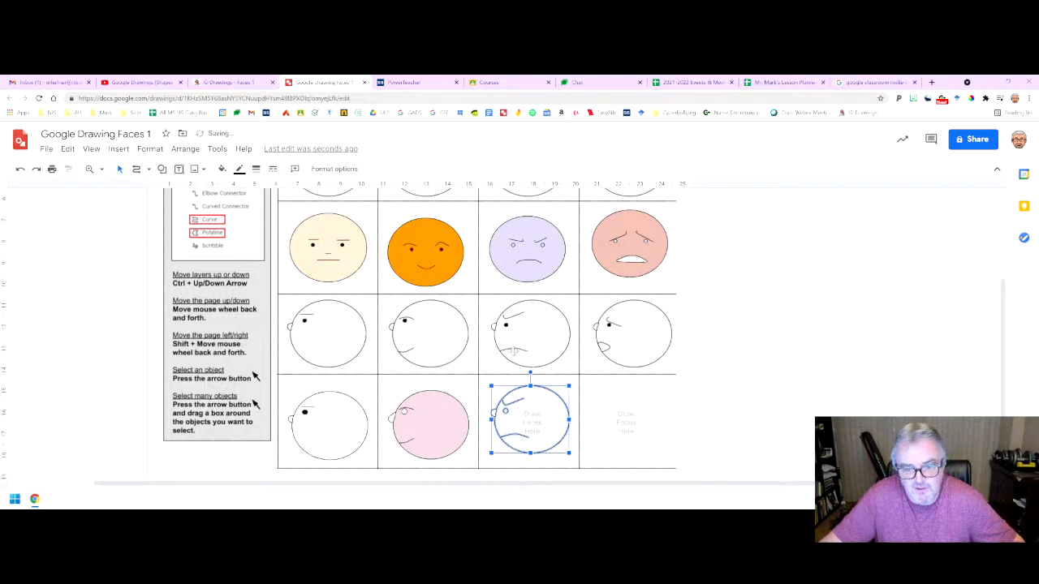
pyautogui.click(617, 411)
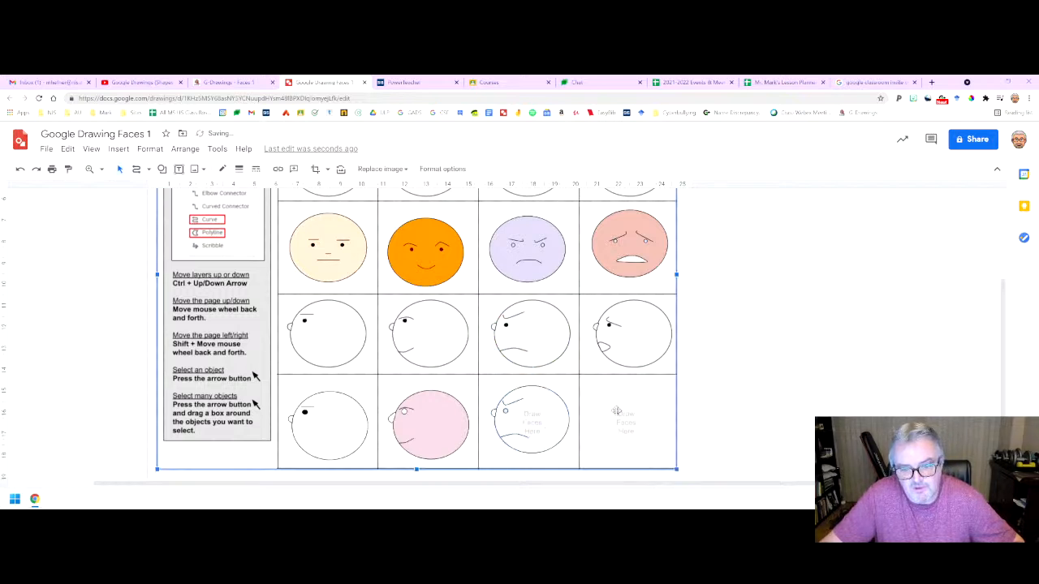
# - Fill the head oval of the copied third profile face in the bottom row with dark navy blue
pyautogui.click(525, 412)
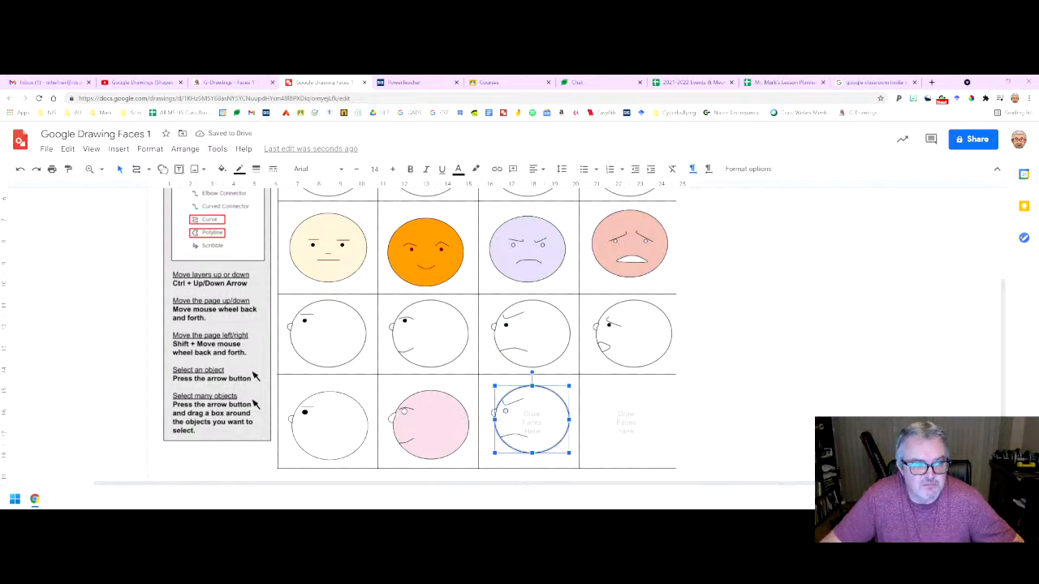
pyautogui.click(221, 169)
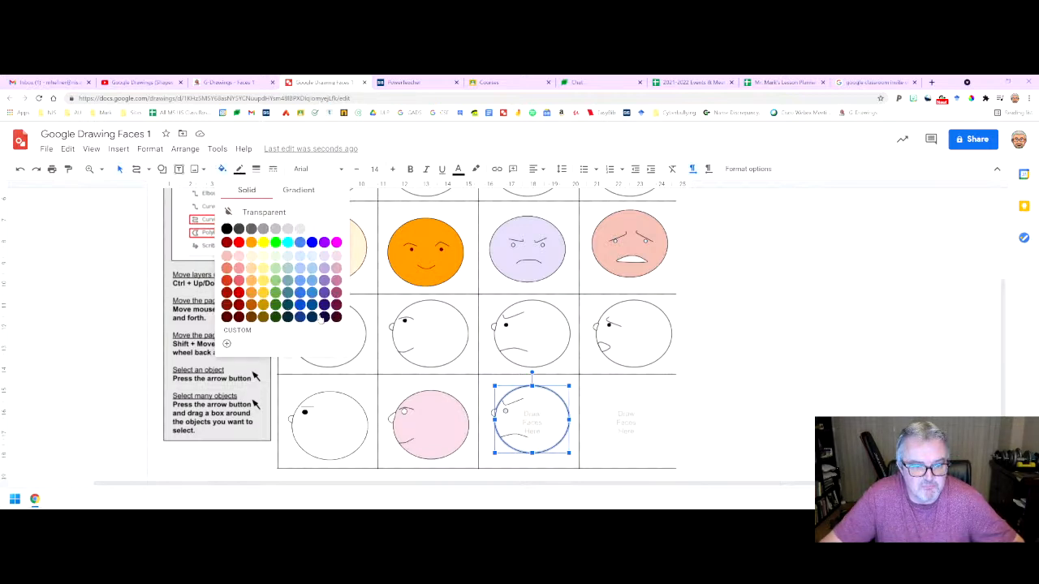
pyautogui.click(310, 317)
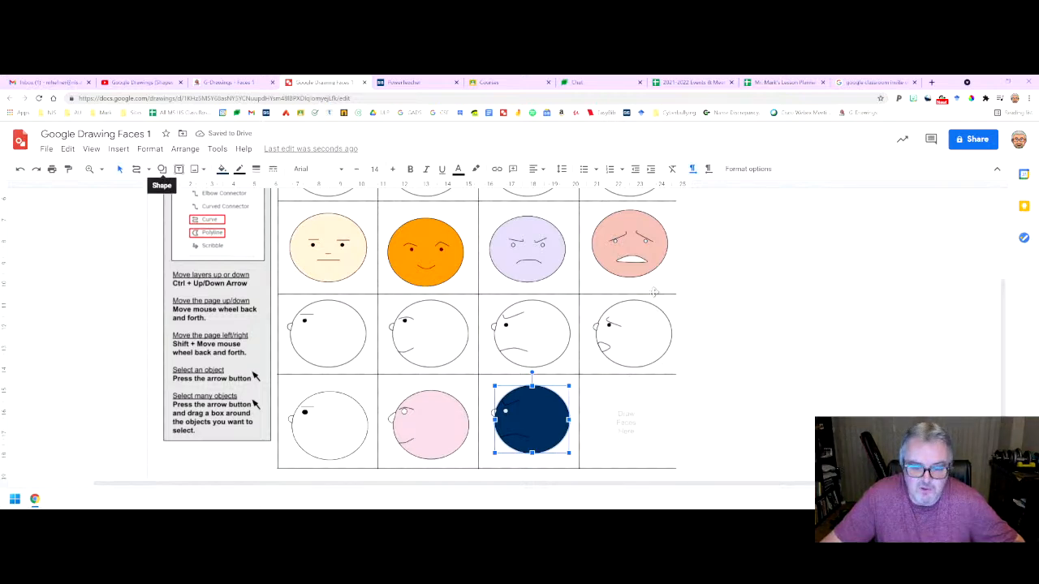
# - Draw an oval over the fourth profile face's head outline and make its fill transparent
pyautogui.scroll(2, 648, 296)
pyautogui.scroll(2, 648, 296)
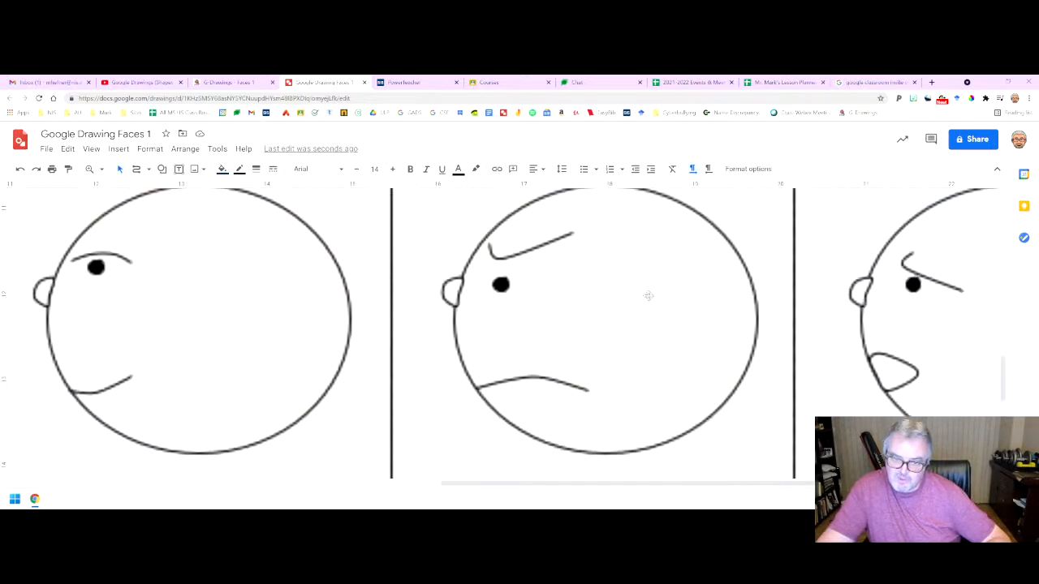
pyautogui.scroll(-3, 650, 294)
pyautogui.scroll(3, 650, 294)
pyautogui.hscroll(5, 651, 294)
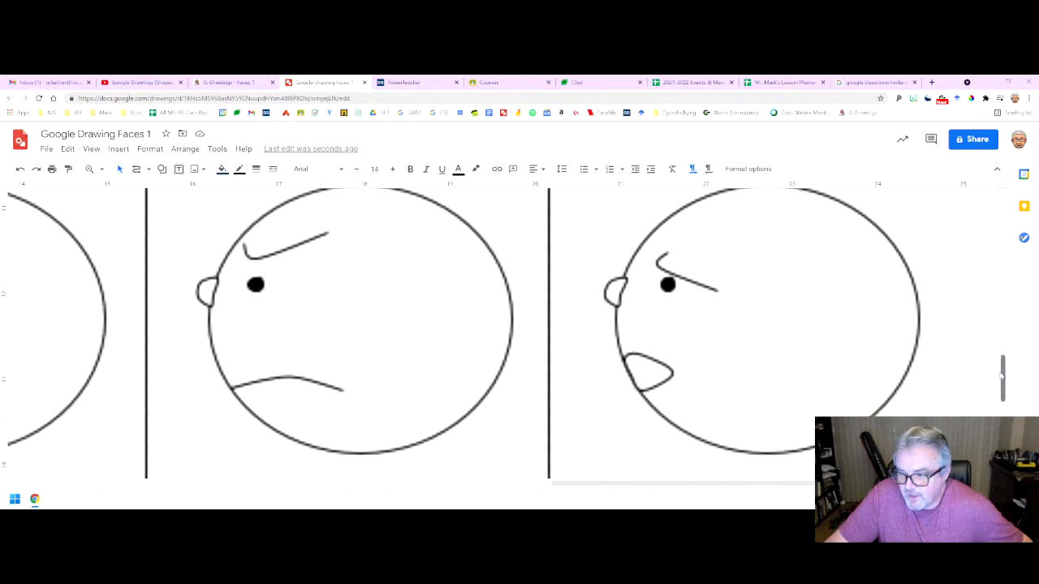
pyautogui.moveTo(1005, 378); pyautogui.dragTo(1006, 375)
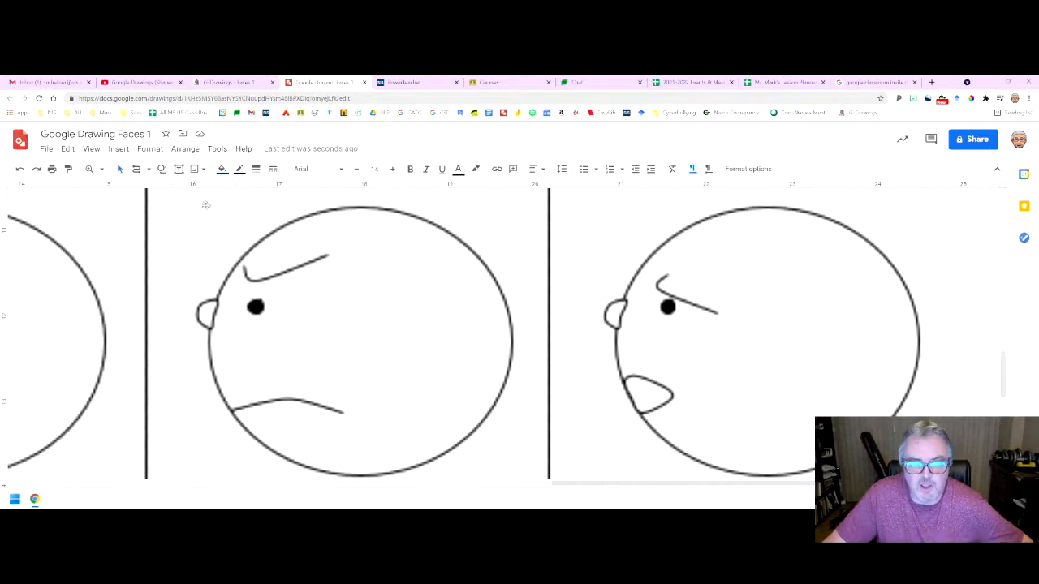
pyautogui.click(163, 168)
pyautogui.moveTo(195, 189)
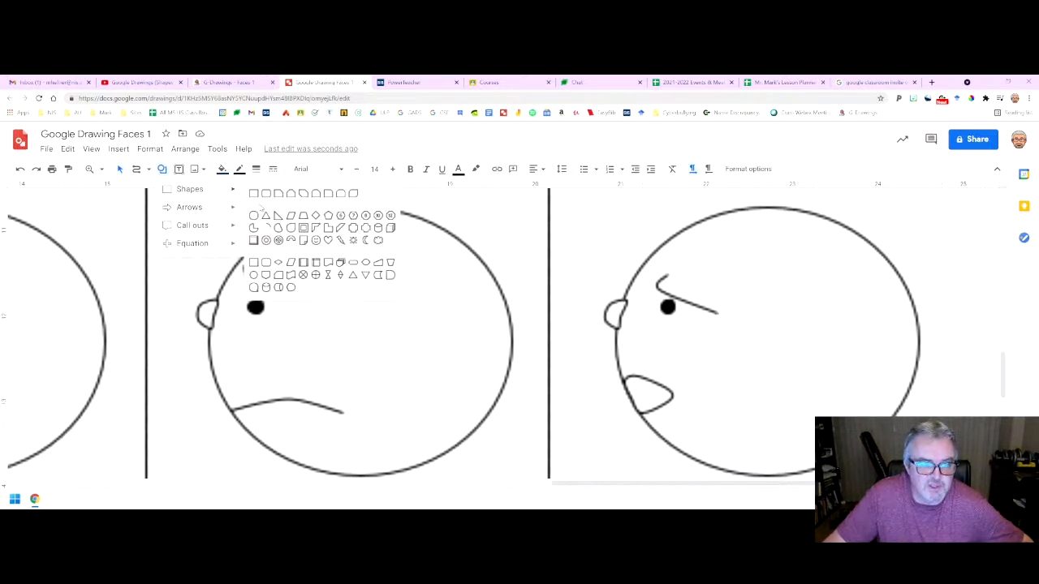
pyautogui.click(253, 216)
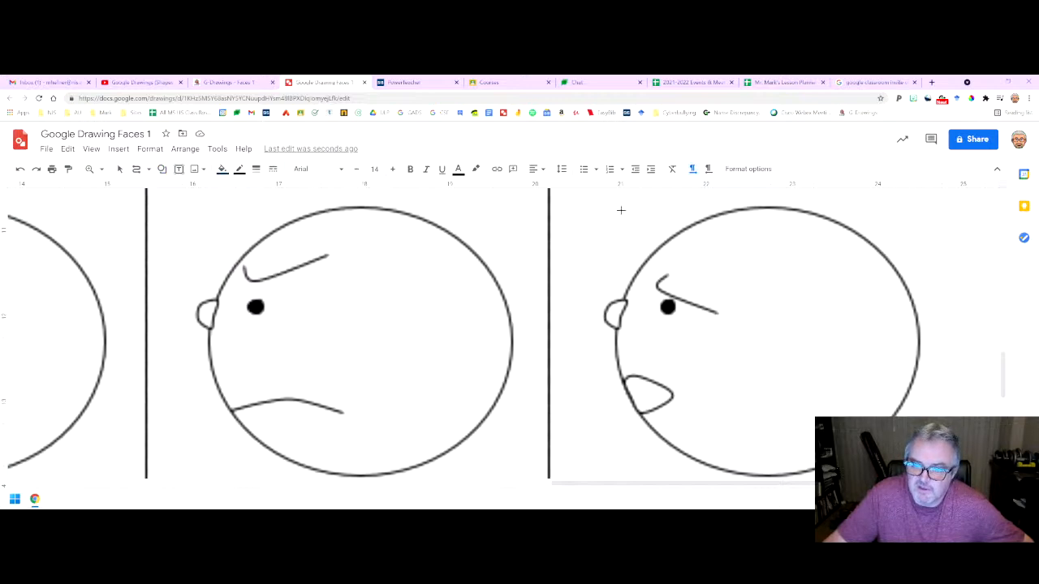
pyautogui.moveTo(617, 207); pyautogui.dragTo(920, 474)
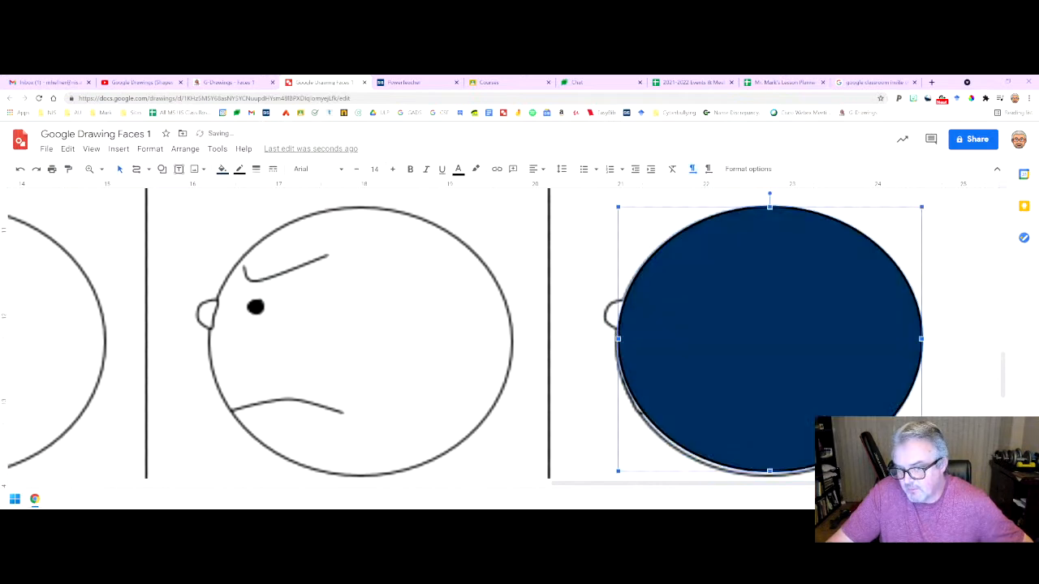
pyautogui.click(222, 169)
pyautogui.click(244, 212)
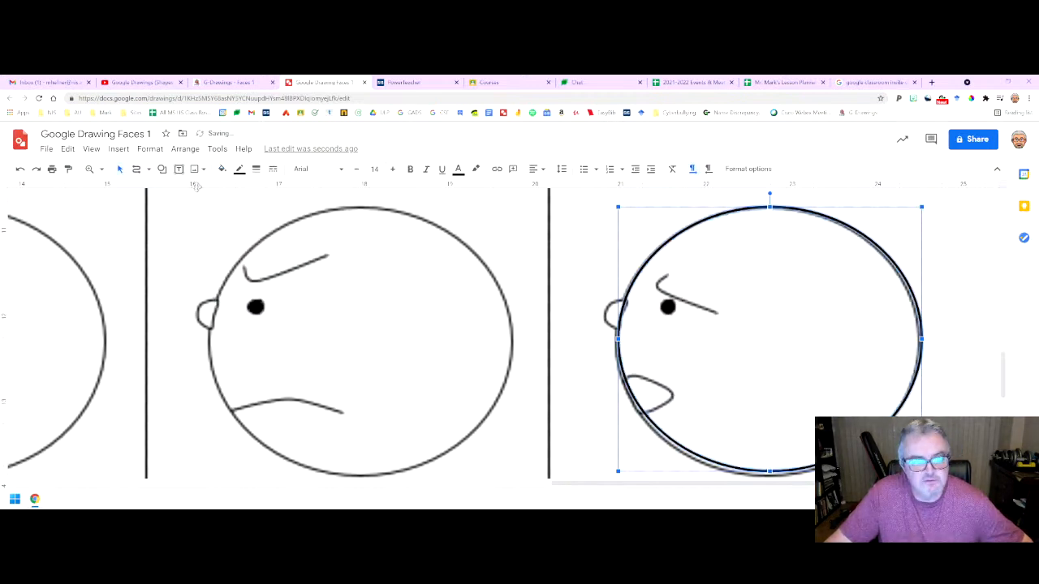
# - Trace the fourth profile face's angled eyebrow with an open curve and adjust its points to round the corner
pyautogui.click(137, 170)
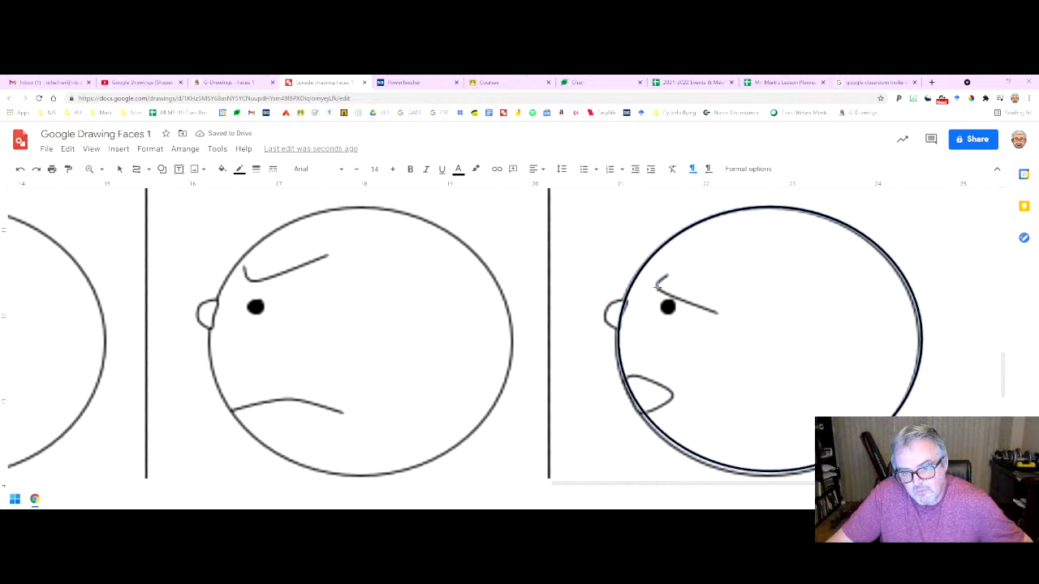
pyautogui.click(720, 312)
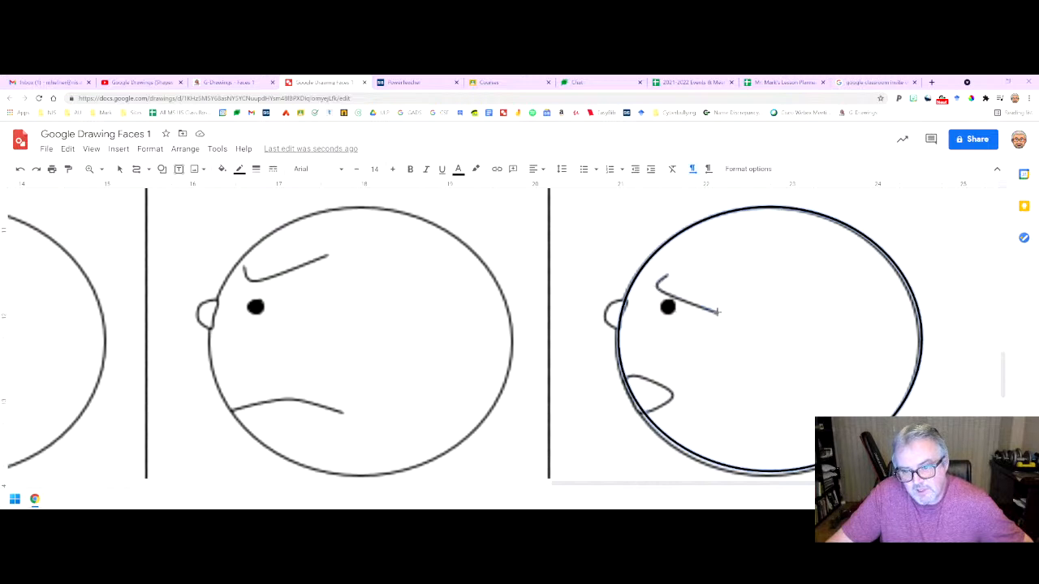
pyautogui.doubleClick(718, 312)
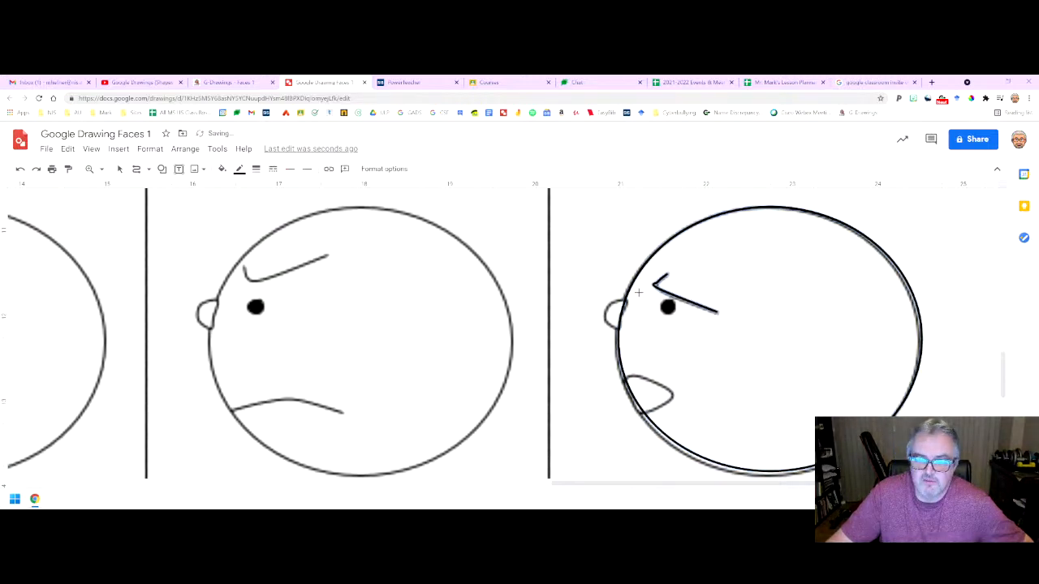
pyautogui.click(119, 169)
pyautogui.click(662, 285)
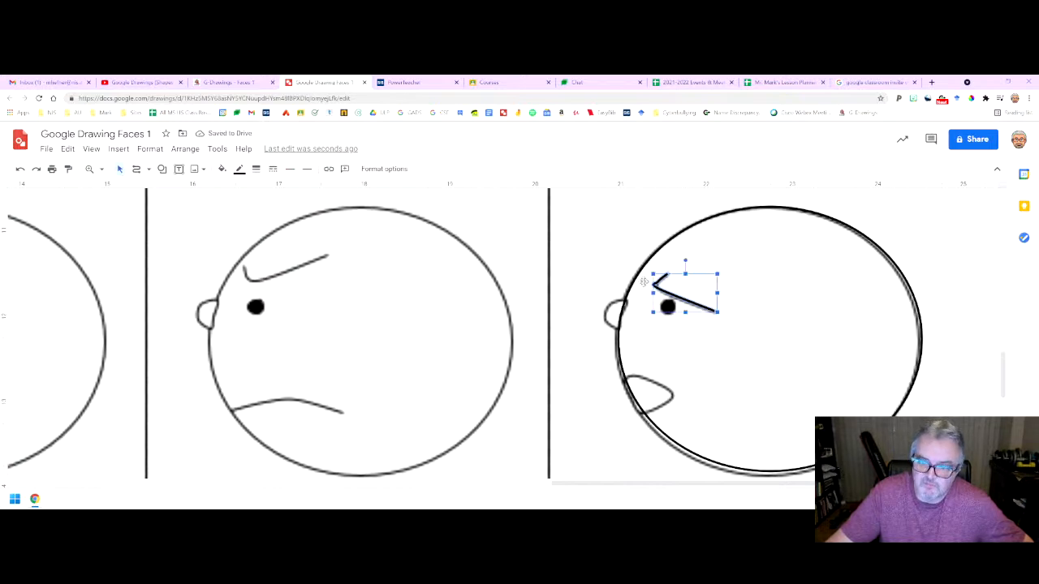
pyautogui.doubleClick(662, 290)
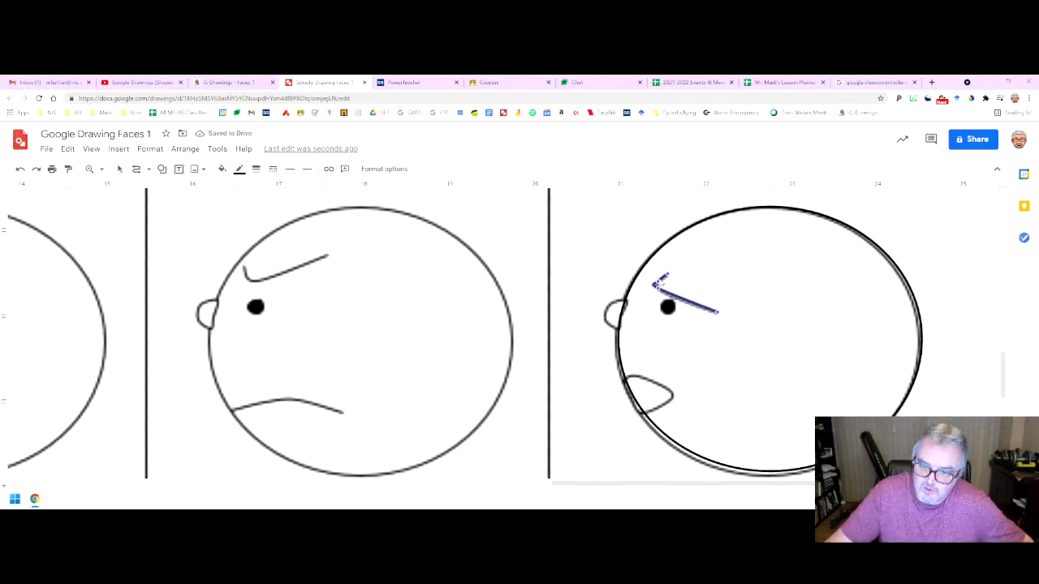
pyautogui.moveTo(661, 278); pyautogui.dragTo(663, 284)
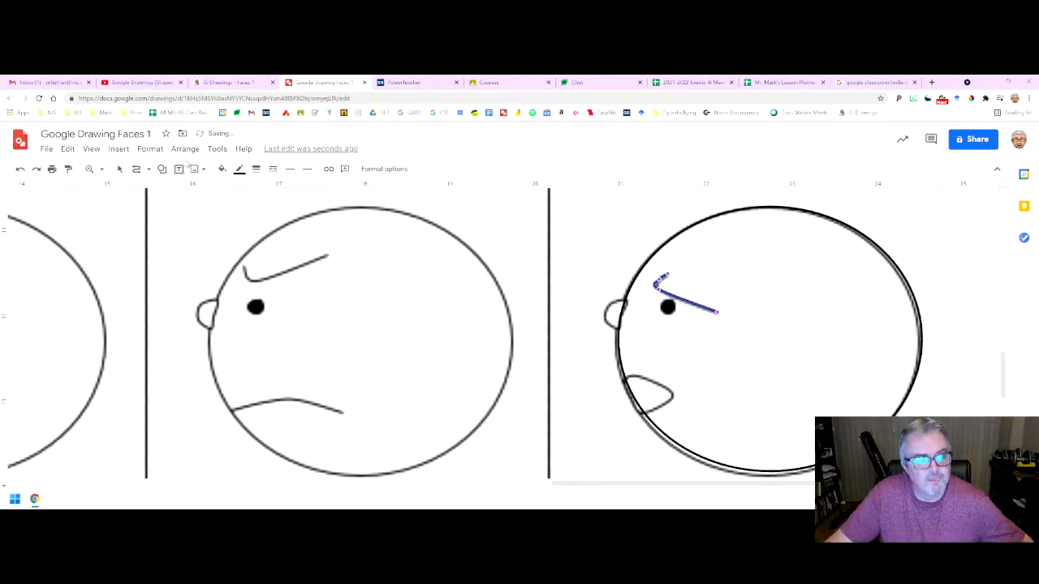
# - Draw a small oval over the fourth profile face's eye
pyautogui.click(163, 169)
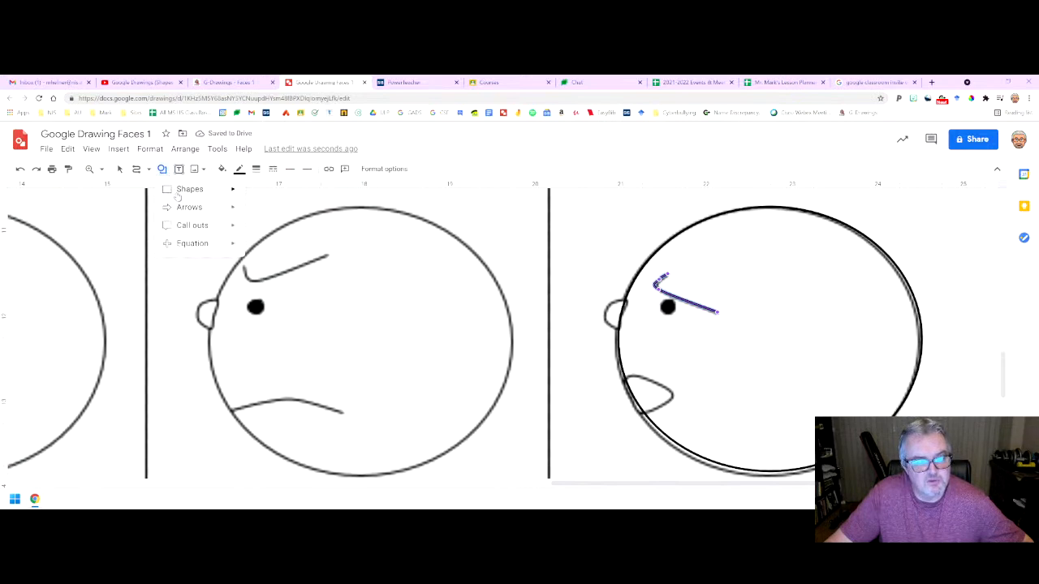
pyautogui.moveTo(187, 196)
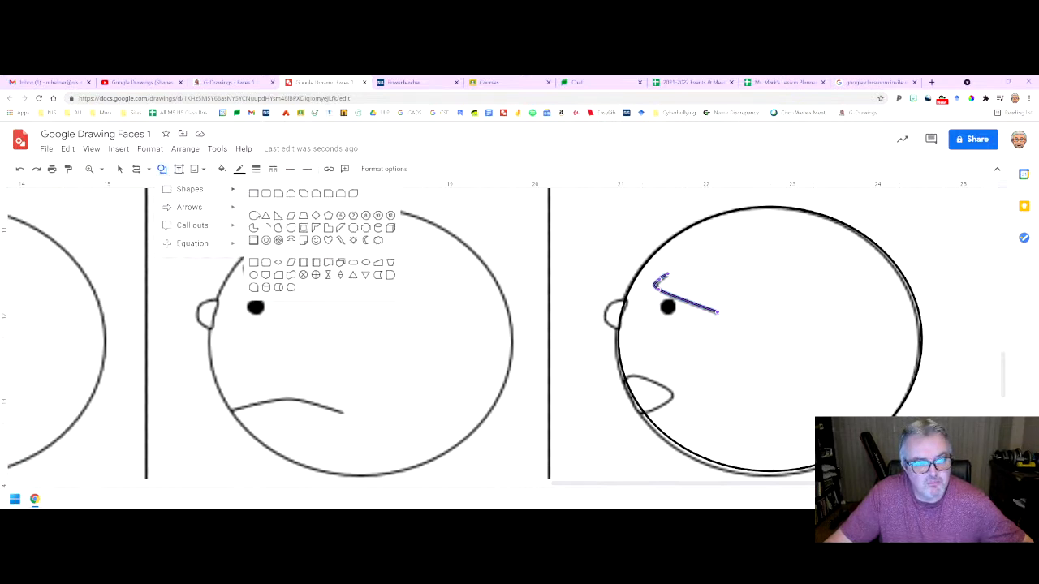
pyautogui.click(254, 215)
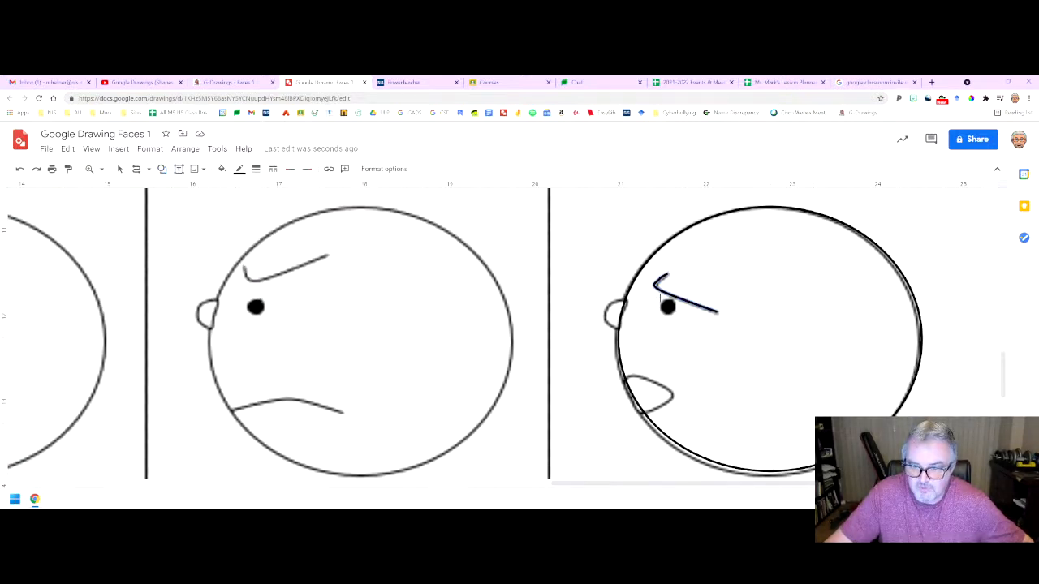
pyautogui.moveTo(658, 298); pyautogui.dragTo(676, 315)
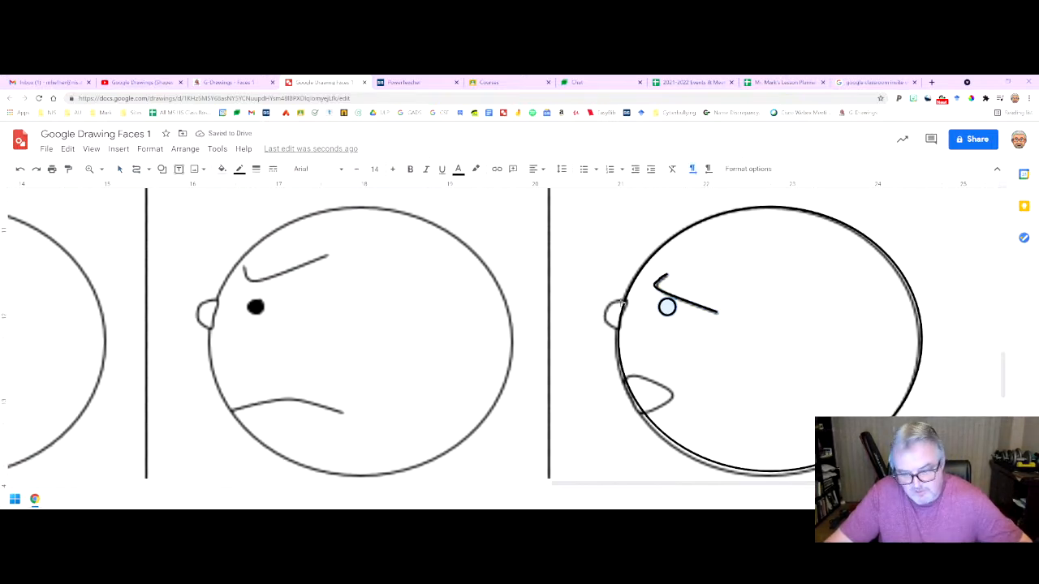
# - Trace the fourth profile face's nose with a closed curve
pyautogui.hotkey('ctrl', 'alt', '+')
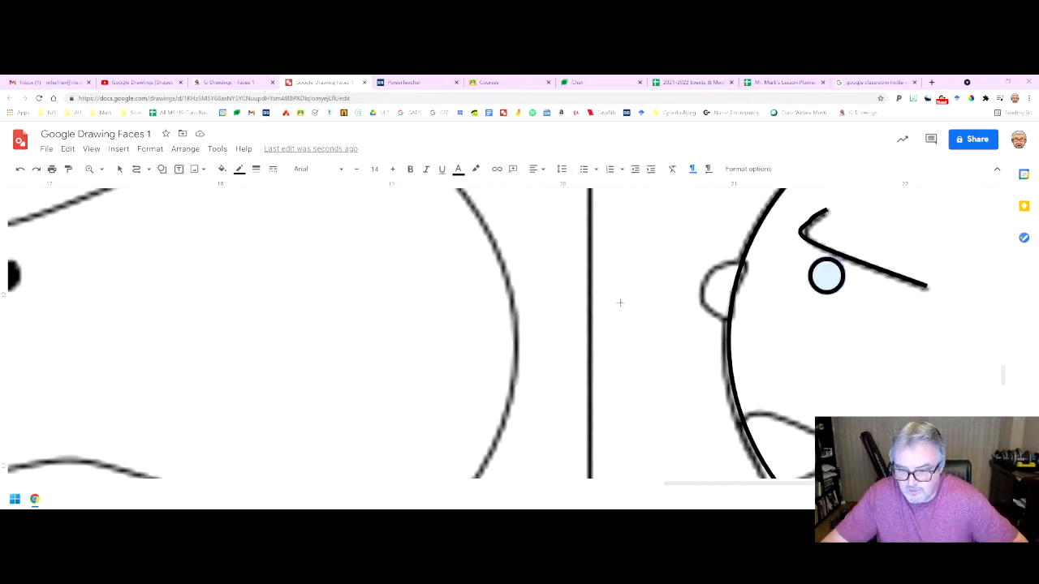
pyautogui.hotkey('ctrl', 'alt', '+')
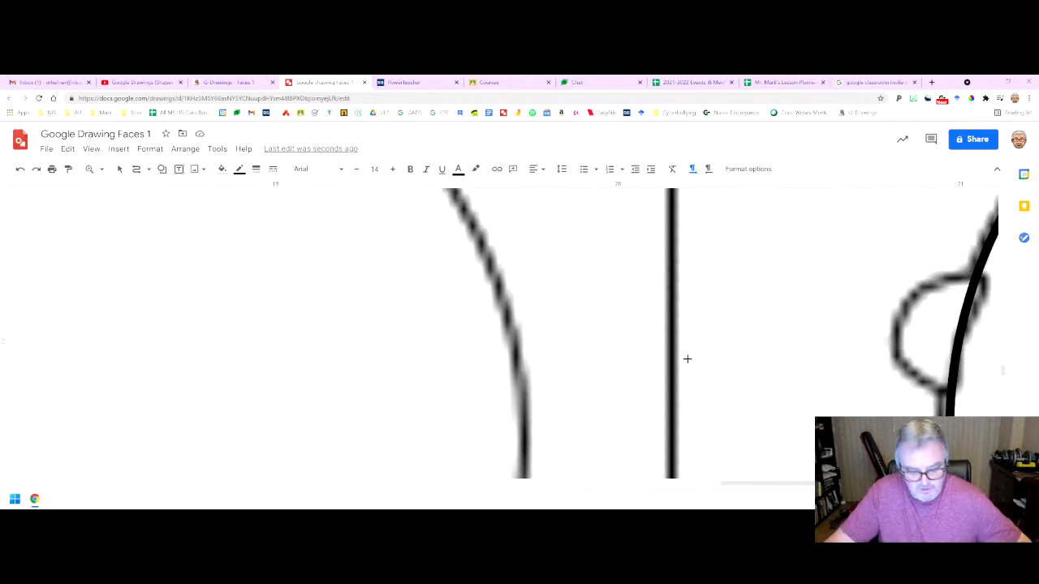
pyautogui.hscroll(5, 685, 358)
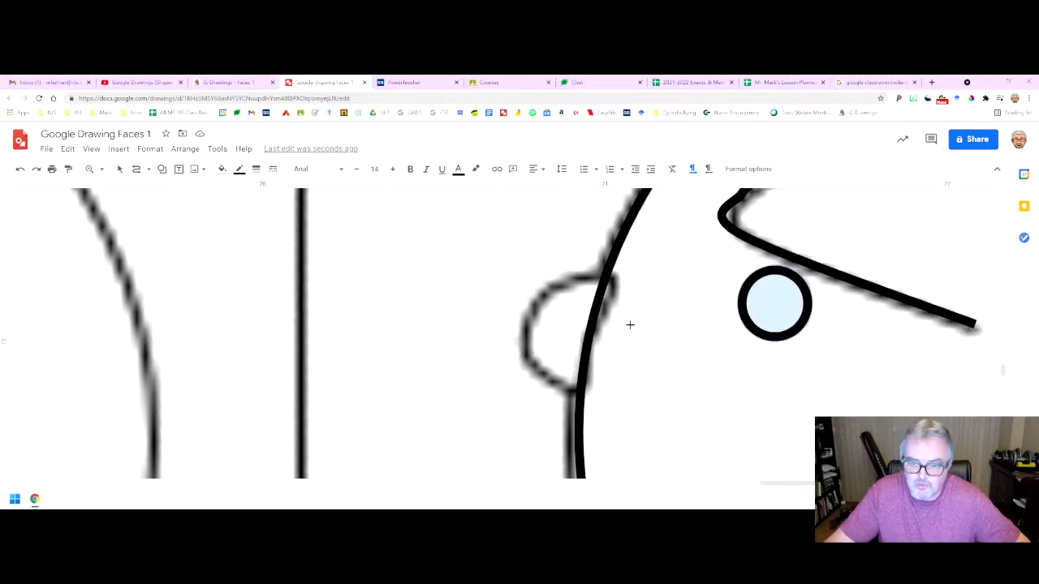
pyautogui.moveTo(563, 275)
pyautogui.mouseDown()
pyautogui.moveTo(521, 279)
pyautogui.moveTo(493, 306)
pyautogui.moveTo(488, 353)
pyautogui.mouseUp()
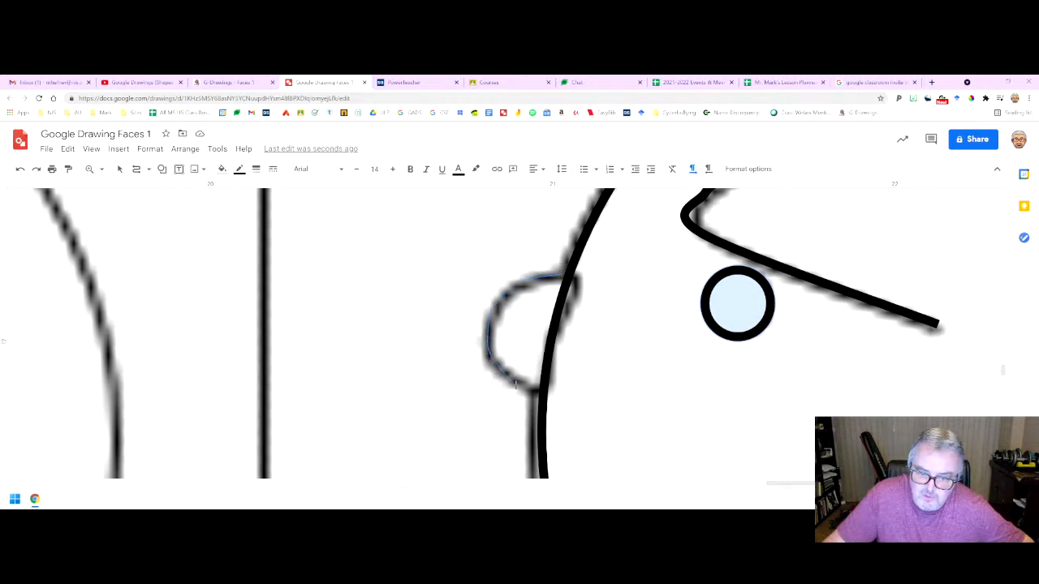
pyautogui.moveTo(543, 382)
pyautogui.mouseDown()
pyautogui.moveTo(565, 295)
pyautogui.moveTo(552, 274)
pyautogui.mouseUp()
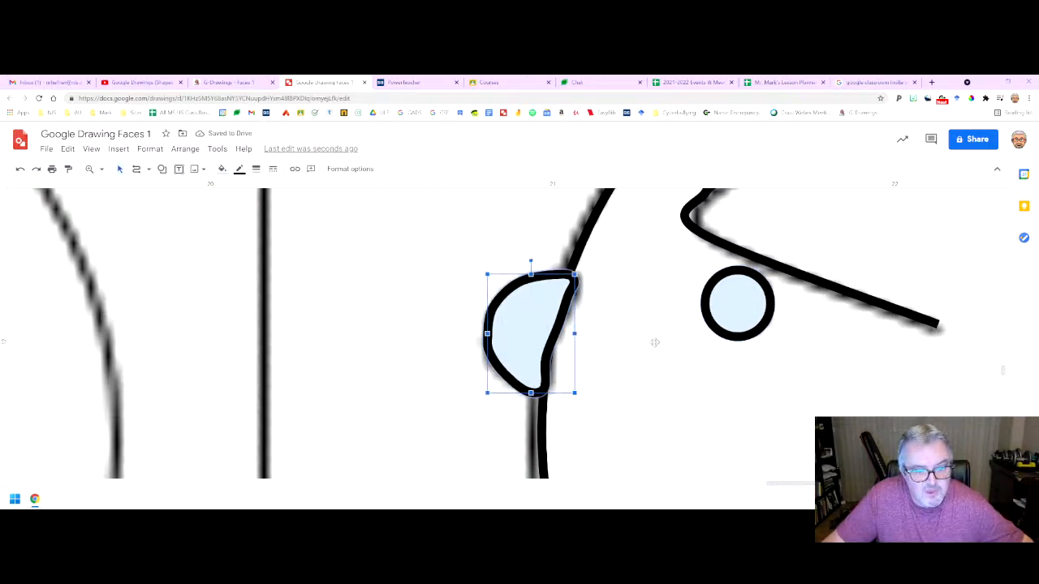
# - Select the fourth profile face's nose and eye together and fill both with white
pyautogui.keyDown('shift'); pyautogui.click(728, 324); pyautogui.keyUp('shift')
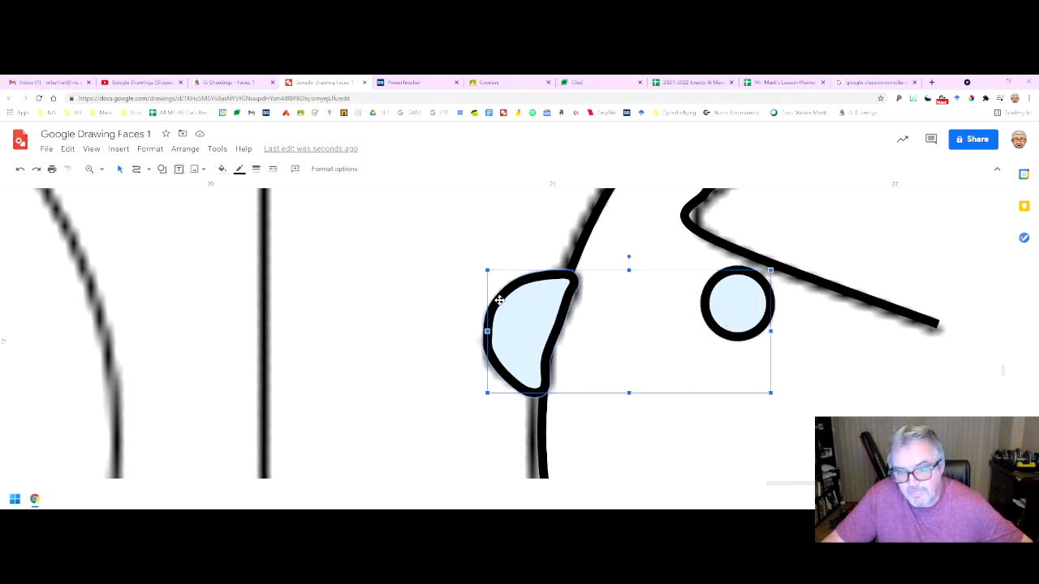
pyautogui.click(223, 169)
pyautogui.click(337, 230)
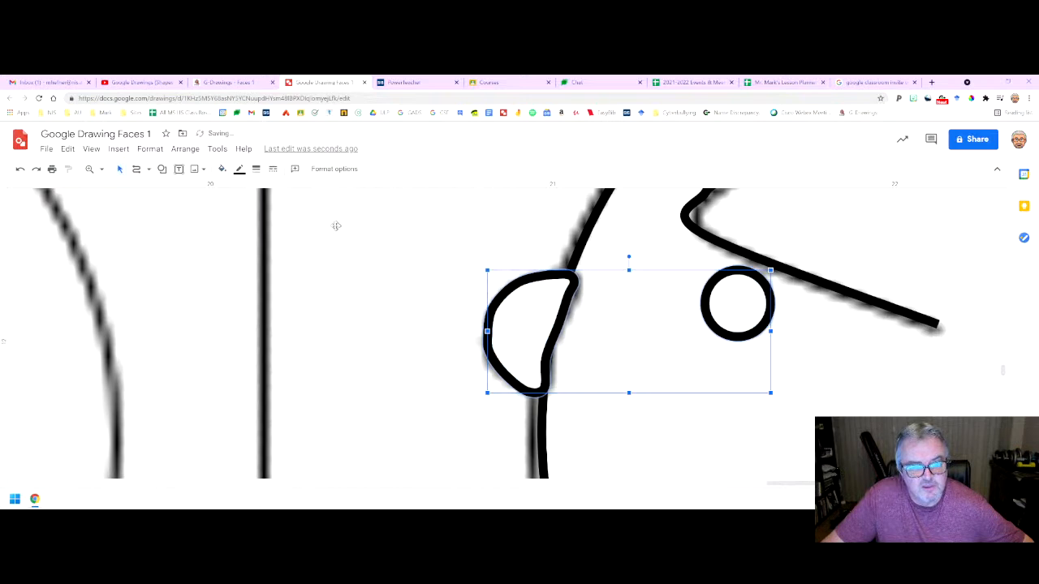
# - Trace the fourth profile face's open mouth with a closed curve that follows the head outline along its front edge
pyautogui.scroll(-10, 675, 326)
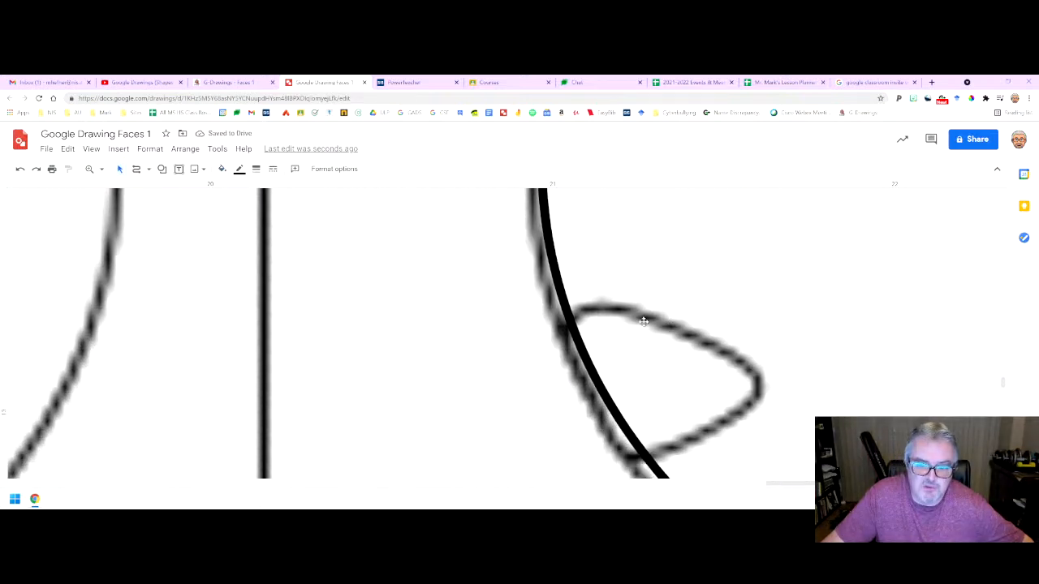
pyautogui.click(579, 342)
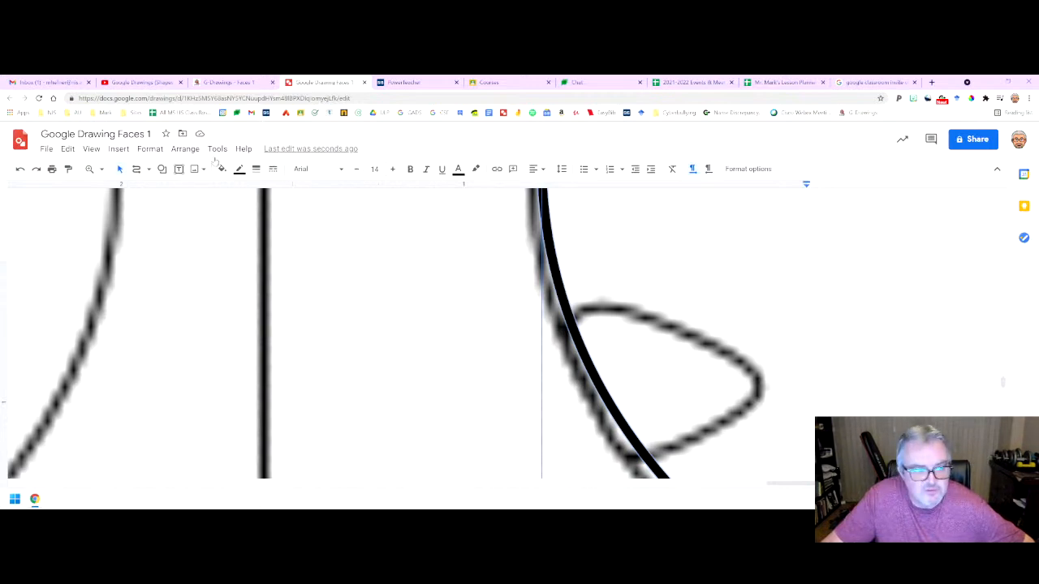
pyautogui.click(575, 315)
pyautogui.click(619, 312)
pyautogui.click(691, 328)
pyautogui.click(737, 359)
pyautogui.click(758, 379)
pyautogui.click(748, 407)
pyautogui.click(692, 439)
pyautogui.click(646, 455)
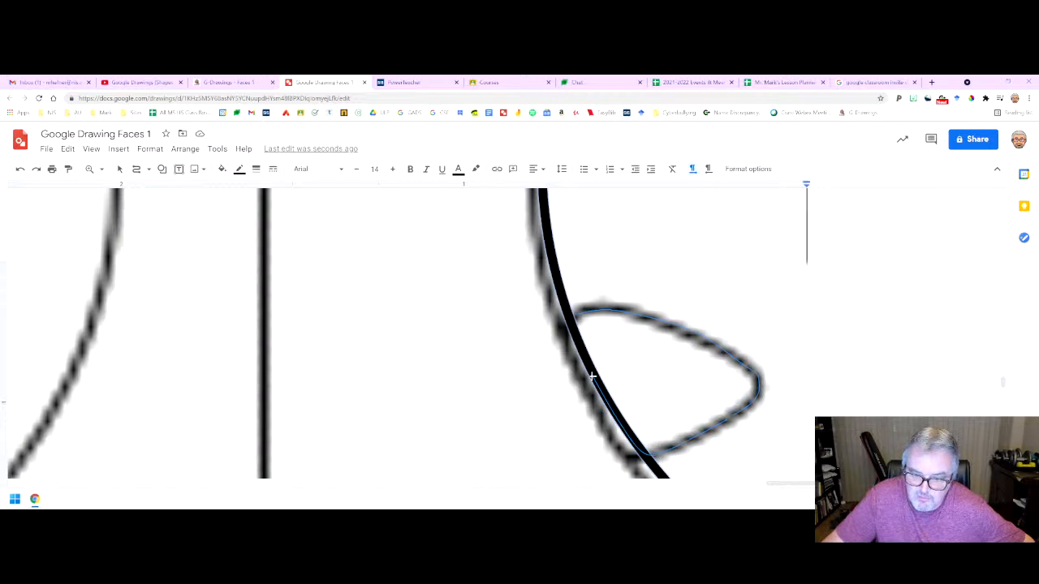
pyautogui.click(572, 315)
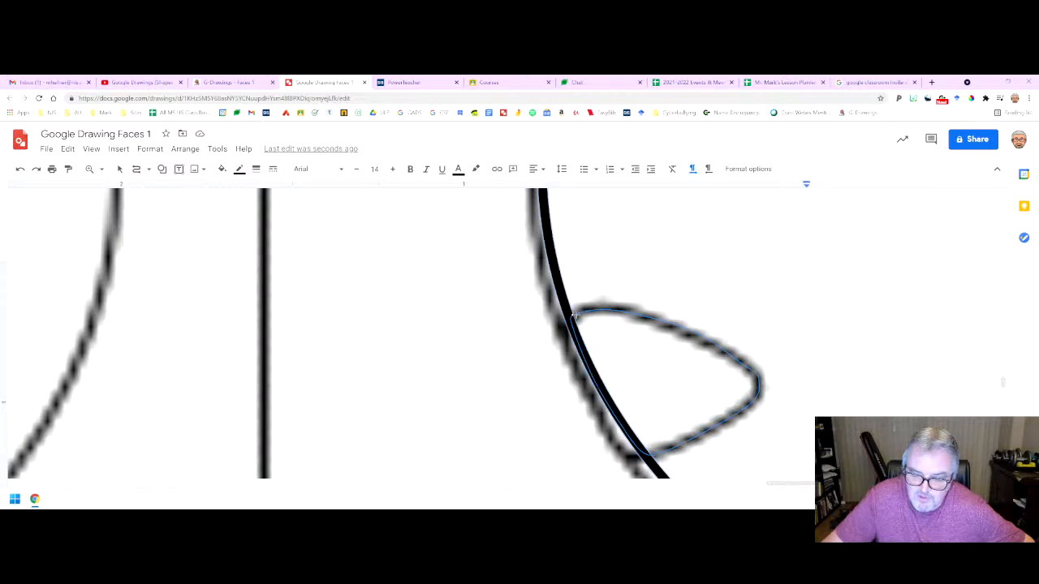
# - Fill the fourth profile face's open mouth with a pale red color
pyautogui.click(222, 168)
pyautogui.click(224, 255)
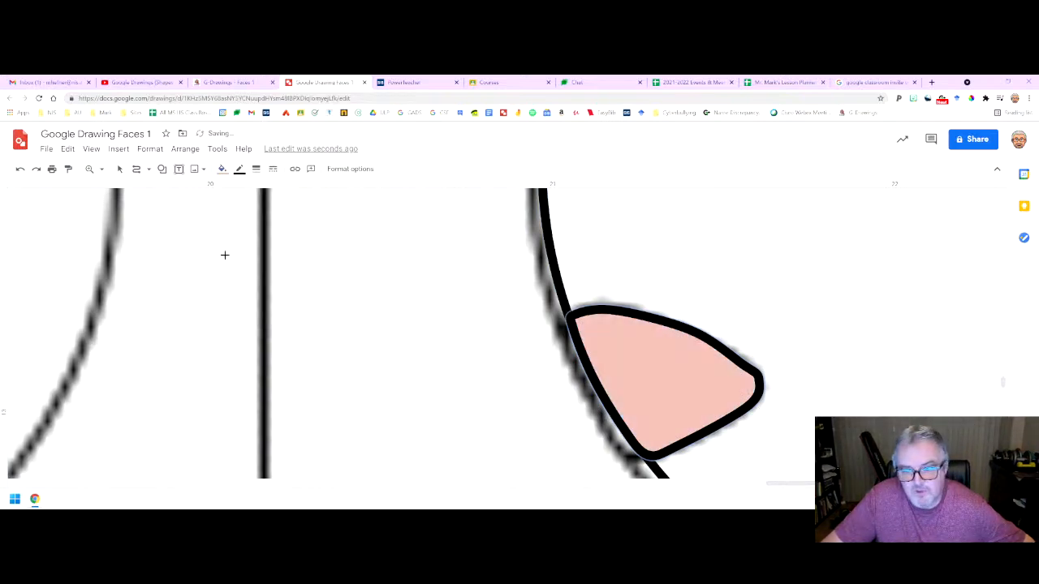
pyautogui.click(223, 170)
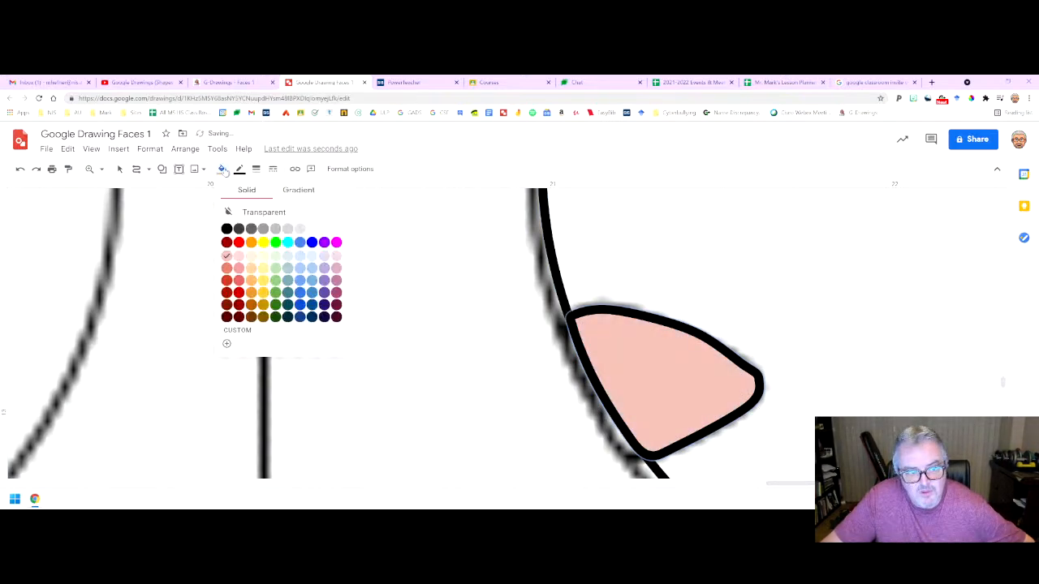
pyautogui.click(239, 255)
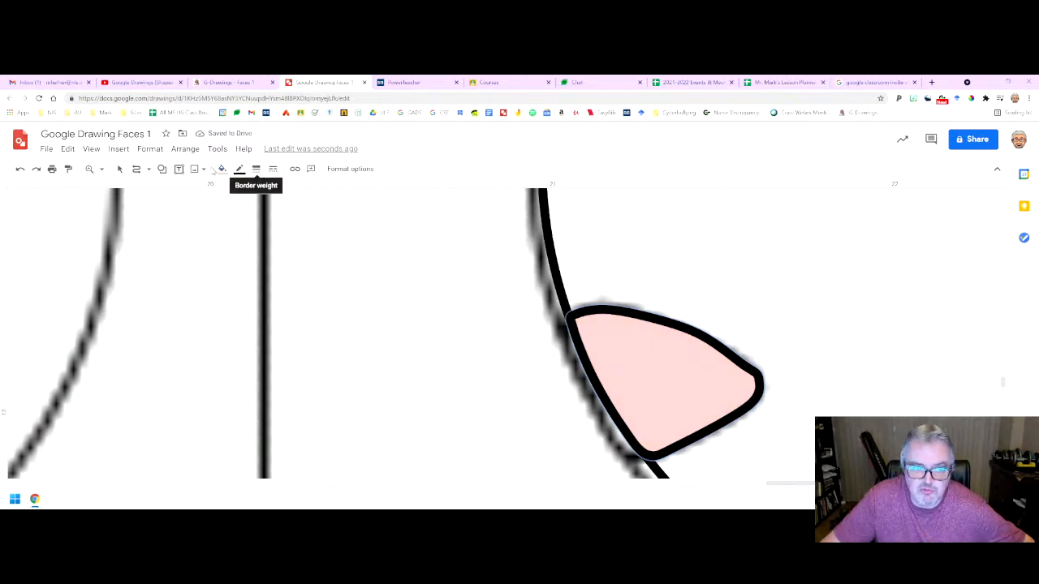
# - Make the mouth's pale red fill about half transparent with a custom color
pyautogui.click(223, 170)
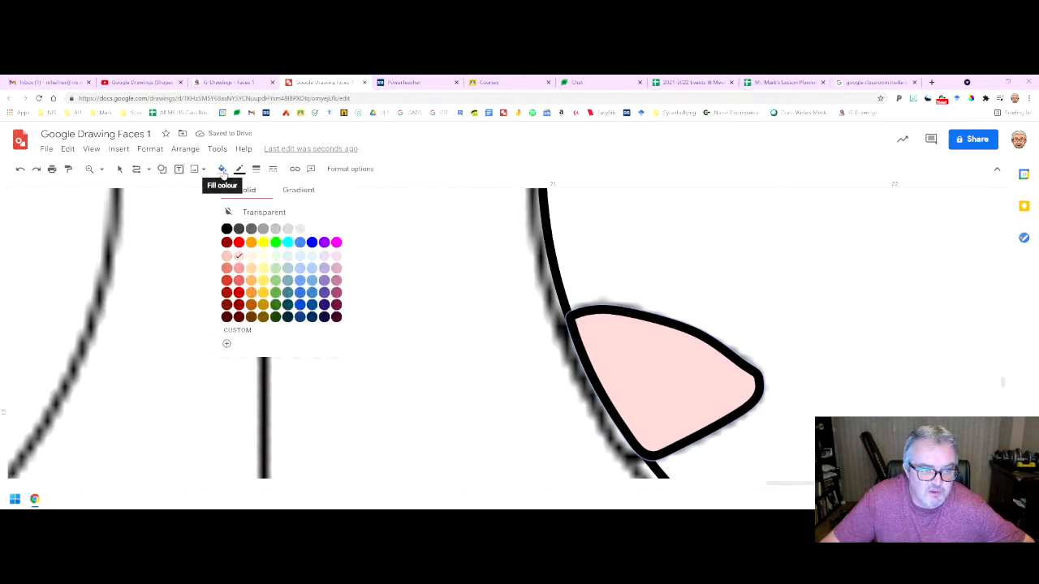
pyautogui.click(227, 344)
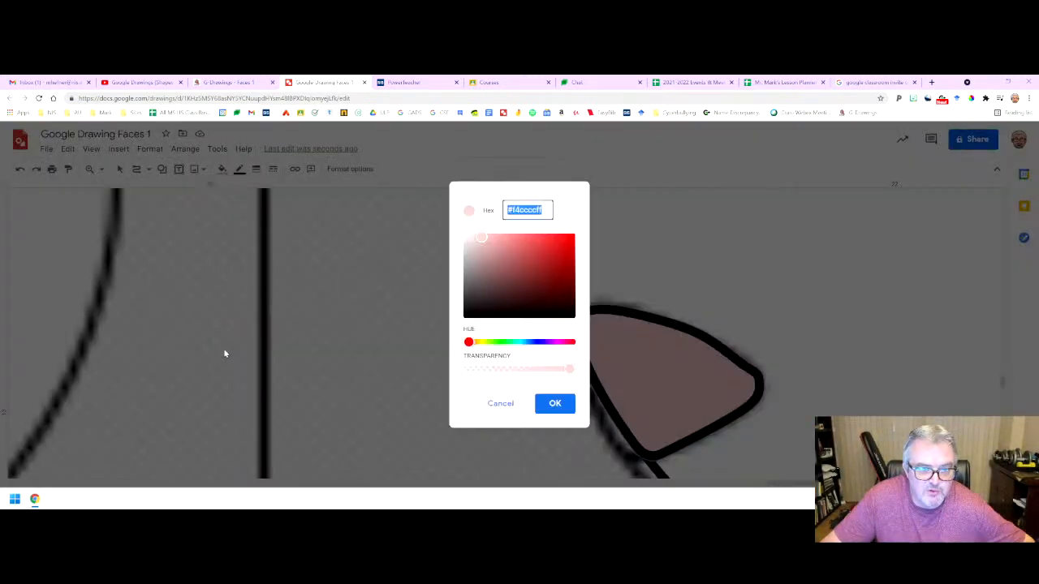
pyautogui.moveTo(571, 370); pyautogui.dragTo(523, 373)
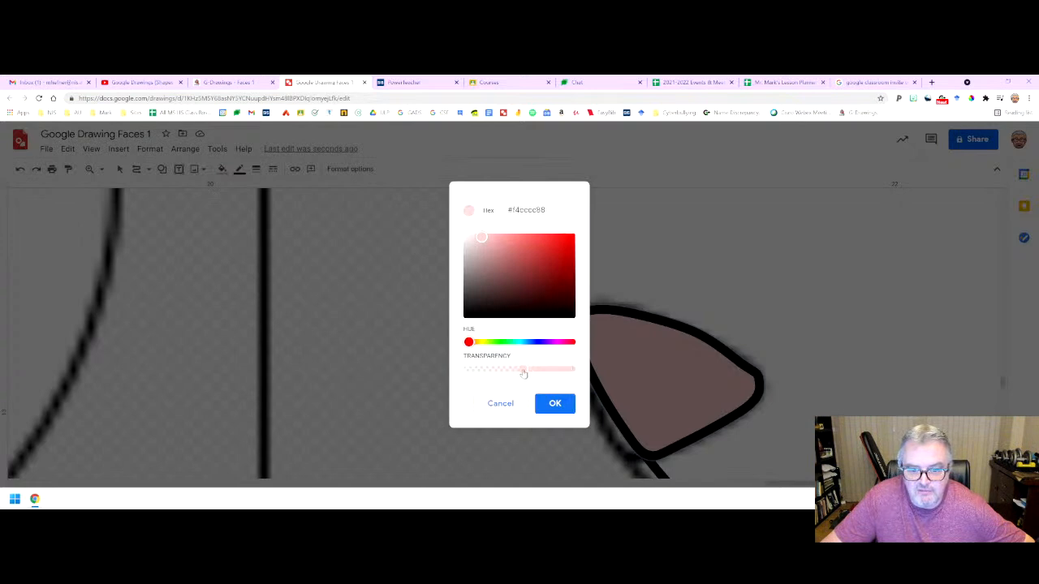
pyautogui.click(555, 403)
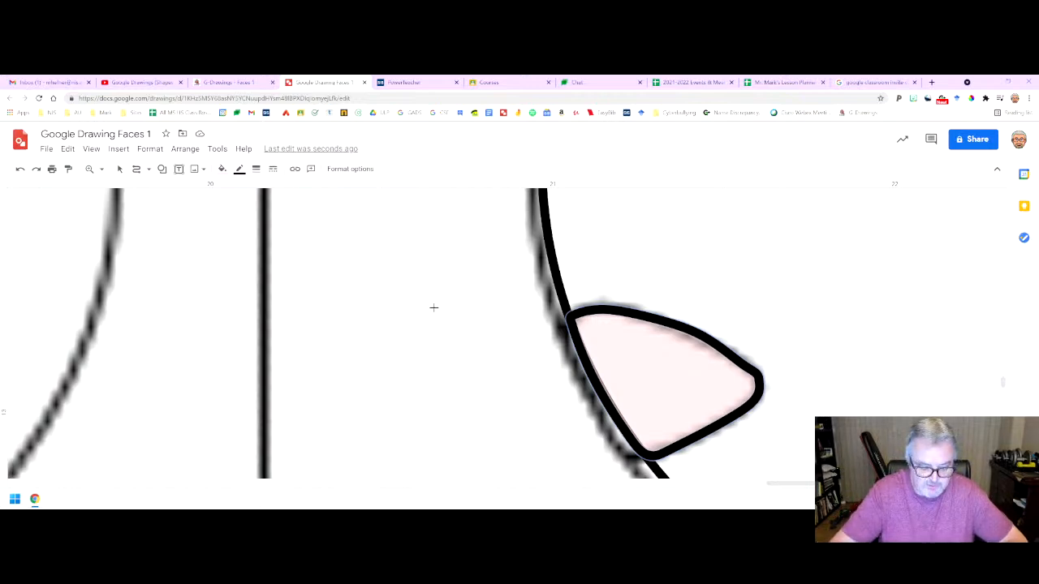
# - Select the fourth profile face's mouth, nose, eye, eyebrow and head together and move them down into the blank cell below
pyautogui.hotkey('ctrl', 'alt', '-')
pyautogui.hotkey('ctrl', 'alt', '-')
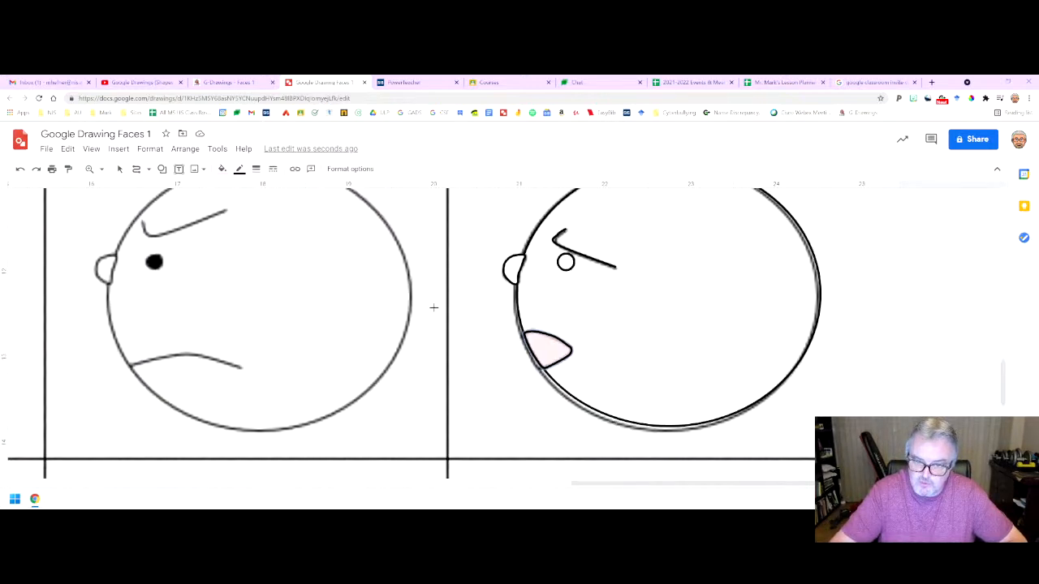
pyautogui.hotkey('ctrl', 'alt', '-')
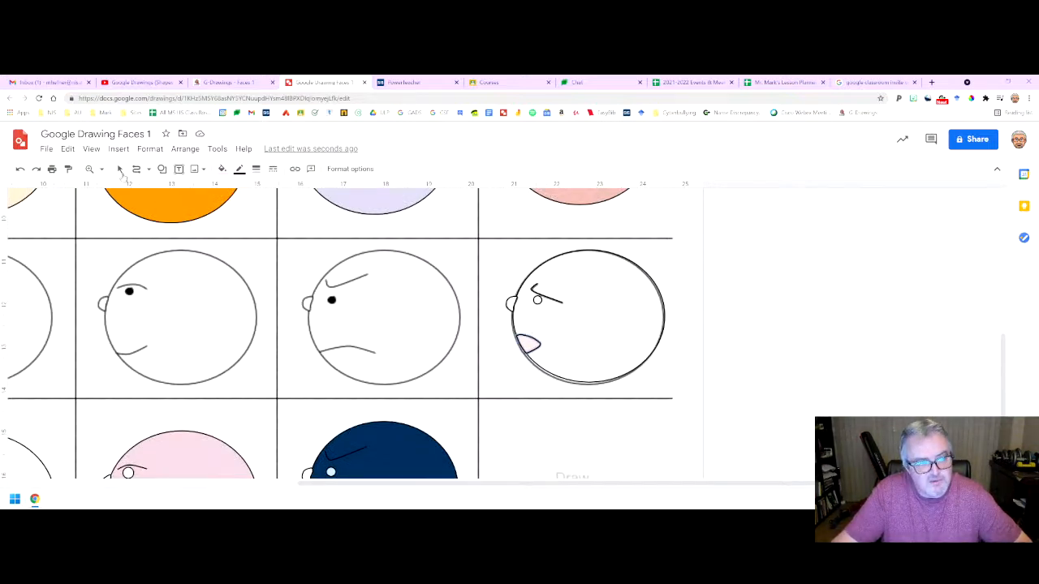
pyautogui.click(119, 169)
pyautogui.click(527, 344)
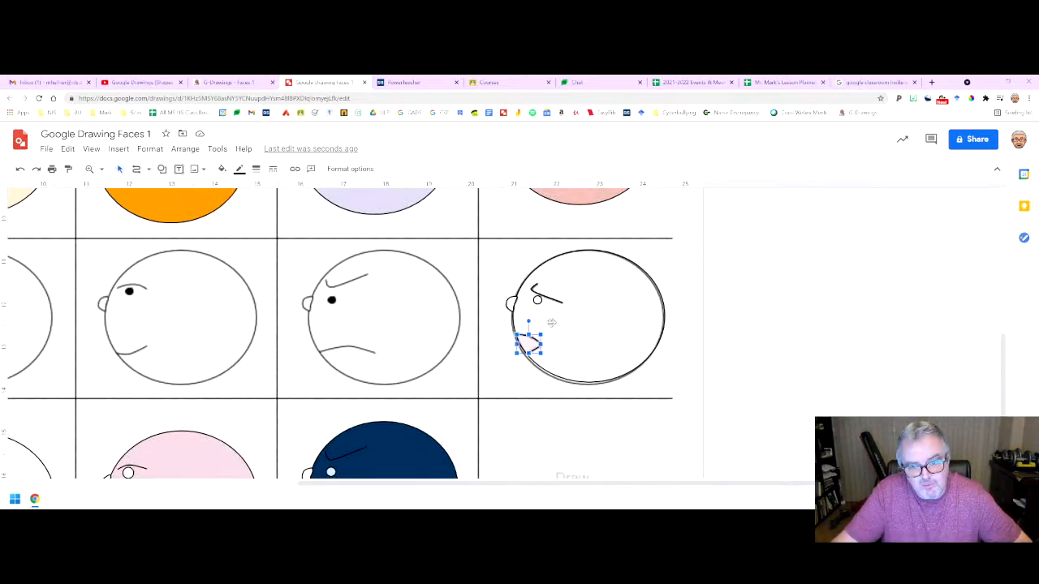
pyautogui.keyDown('shift'); pyautogui.click(510, 302); pyautogui.keyUp('shift')
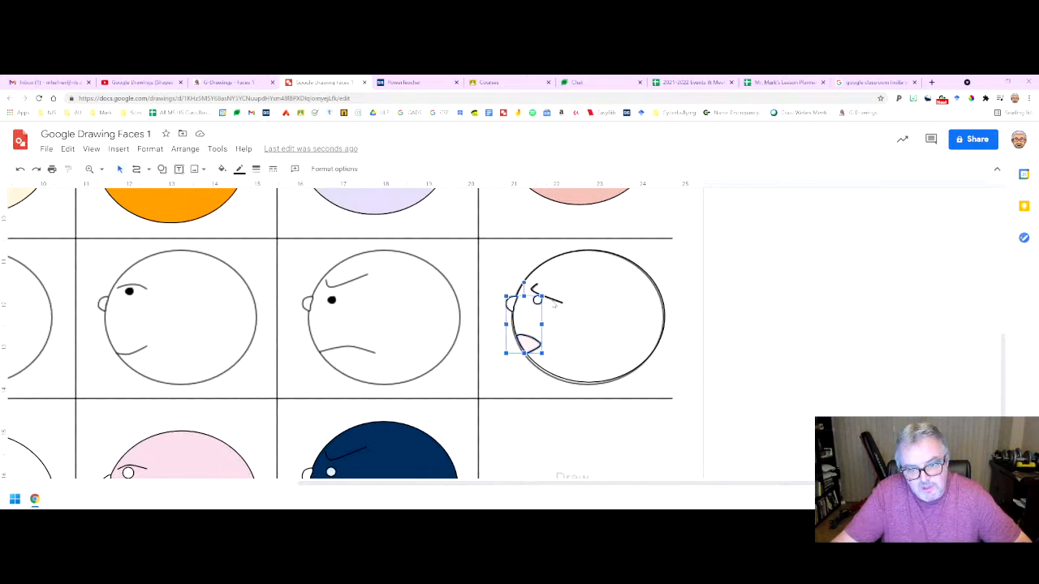
pyautogui.keyDown('shift'); pyautogui.click(558, 302); pyautogui.keyUp('shift')
pyautogui.keyDown('shift'); pyautogui.click(596, 305); pyautogui.keyUp('shift')
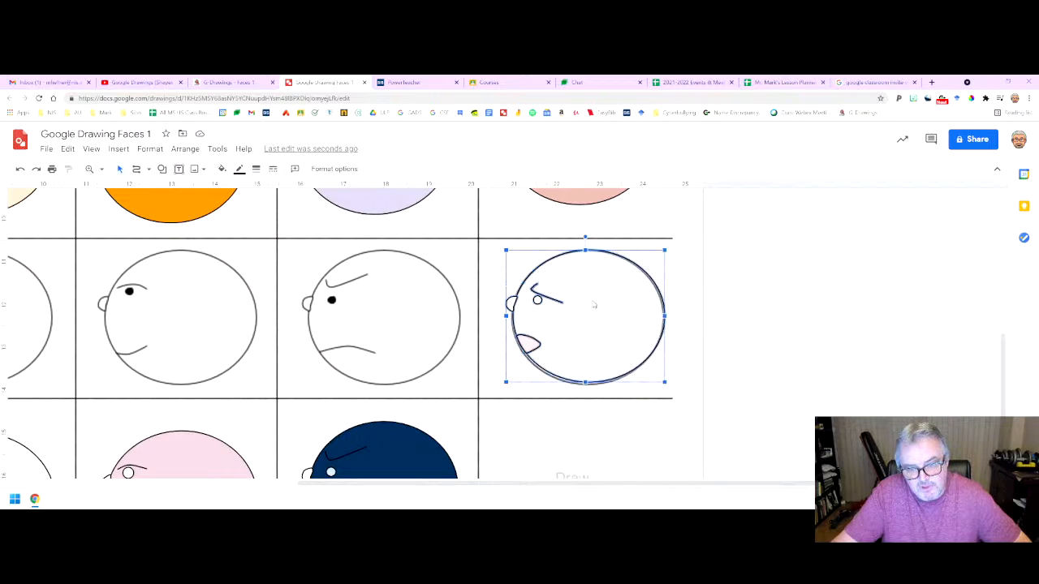
pyautogui.scroll(-1, 601, 304)
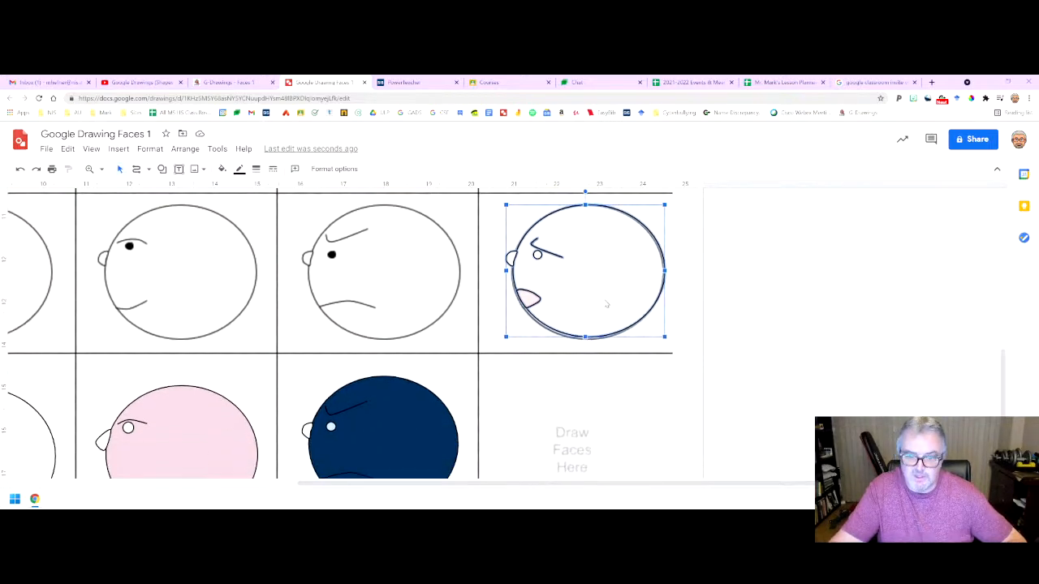
pyautogui.scroll(-1, 606, 304)
pyautogui.scroll(-1, 606, 301)
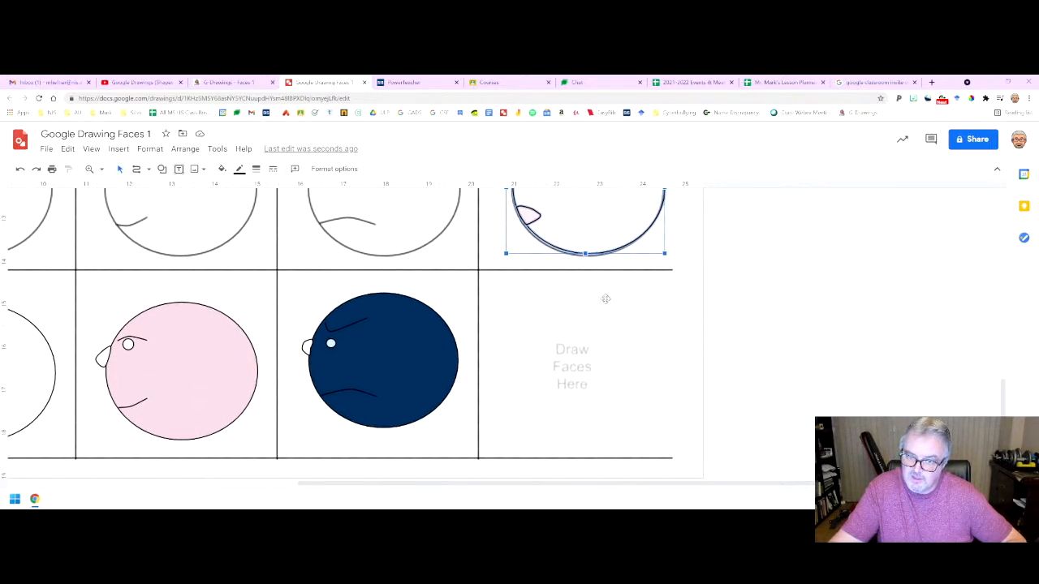
pyautogui.press('Down')
pyautogui.press('Down')
pyautogui.press('Down')
pyautogui.press('Down')
pyautogui.press('Down')
pyautogui.press('Down')
pyautogui.press('Down')
pyautogui.press('Down')
pyautogui.press('Down')
pyautogui.press('Down')
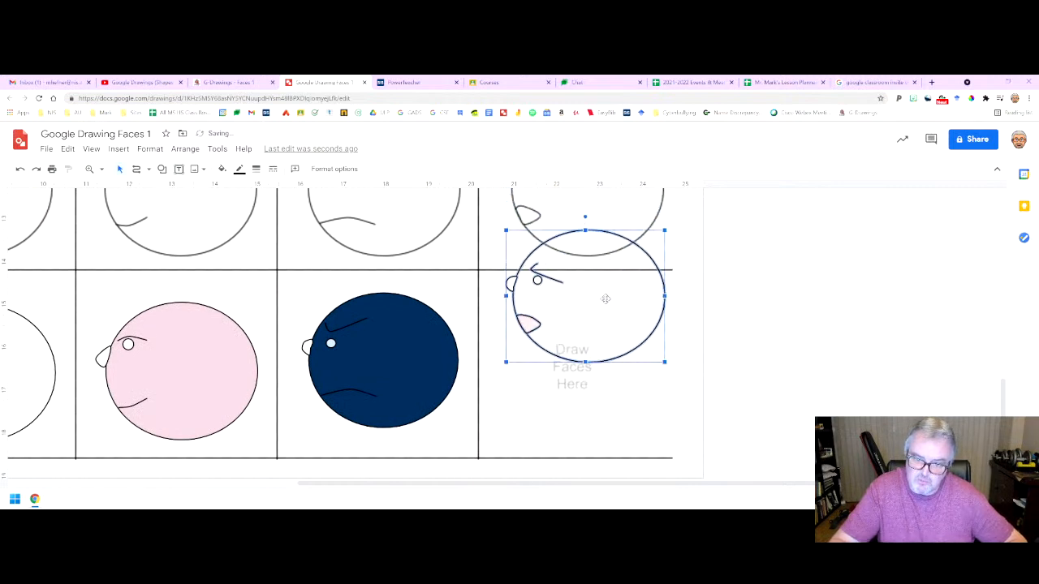
pyautogui.press('Down')
pyautogui.press('Up')
pyautogui.press('Up')
pyautogui.press('Up')
pyautogui.press('Up')
pyautogui.press('Up')
pyautogui.press('Up')
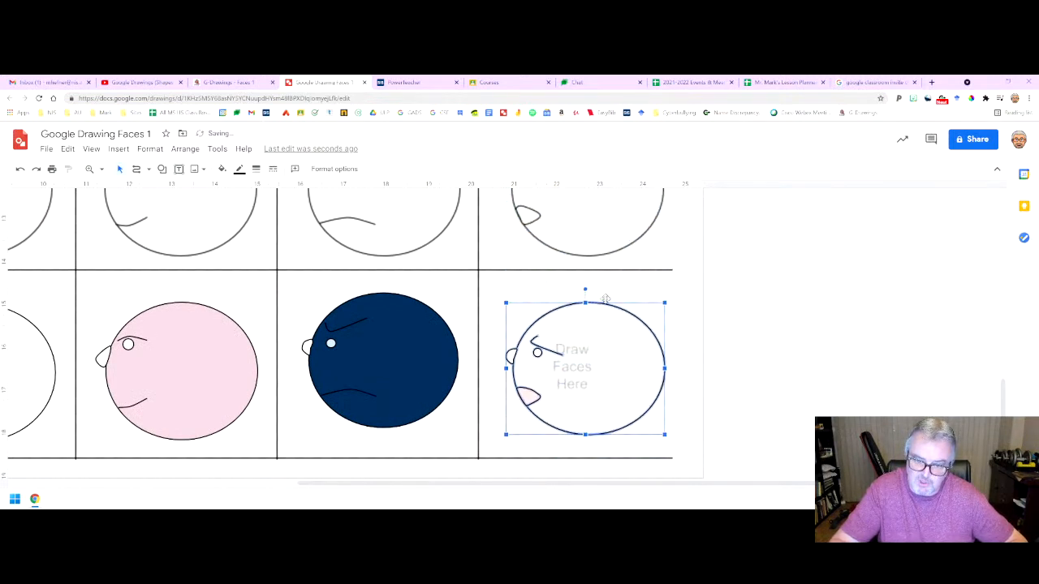
pyautogui.click(806, 402)
# - Fill the fourth profile face's head with pale orange
pyautogui.click(616, 377)
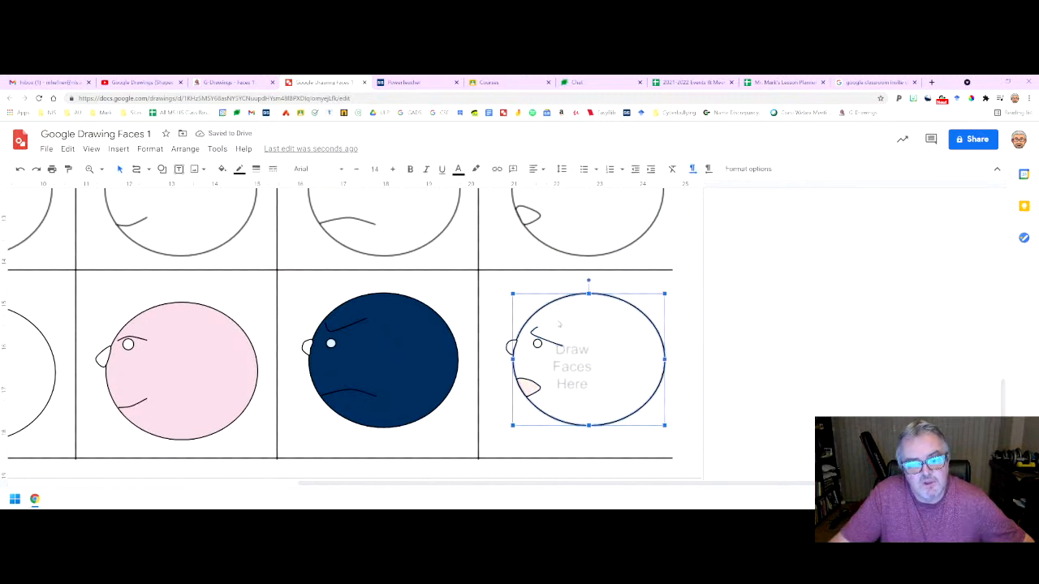
pyautogui.click(222, 168)
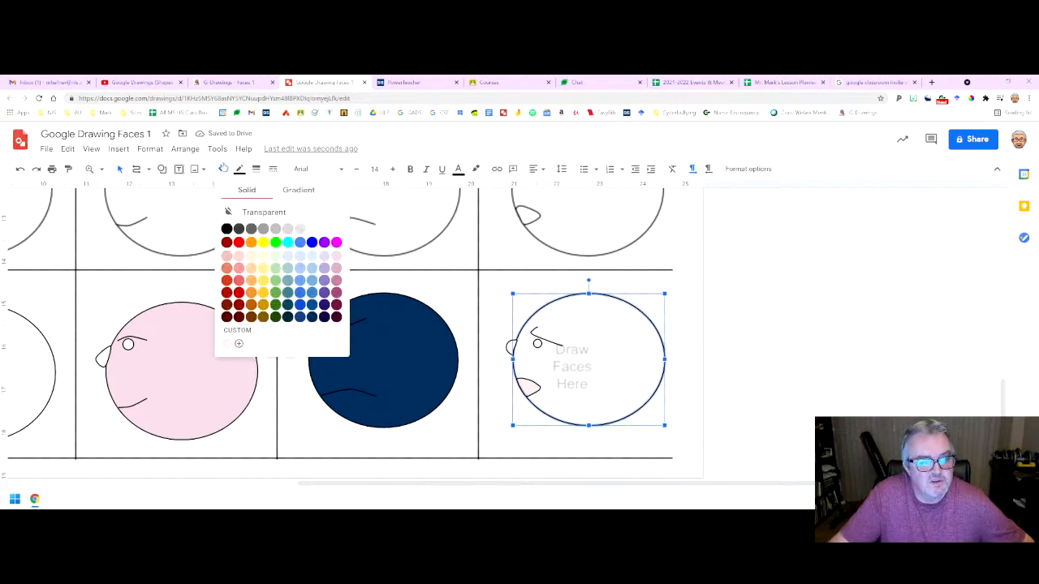
pyautogui.click(251, 255)
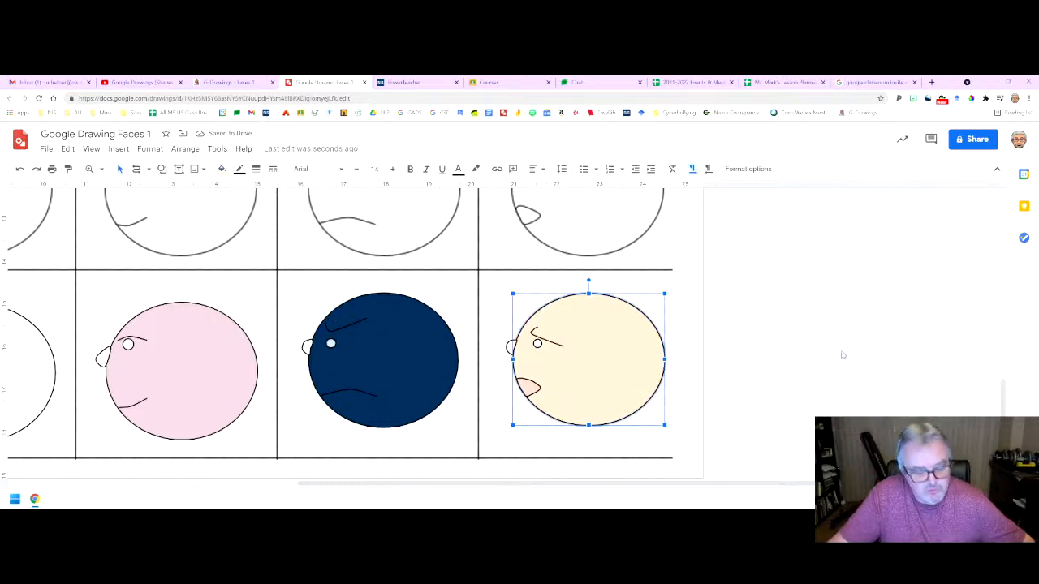
# - Review the whole worksheet with its drawn front and profile faces, leaving nothing selected
pyautogui.scroll(-2, 842, 352)
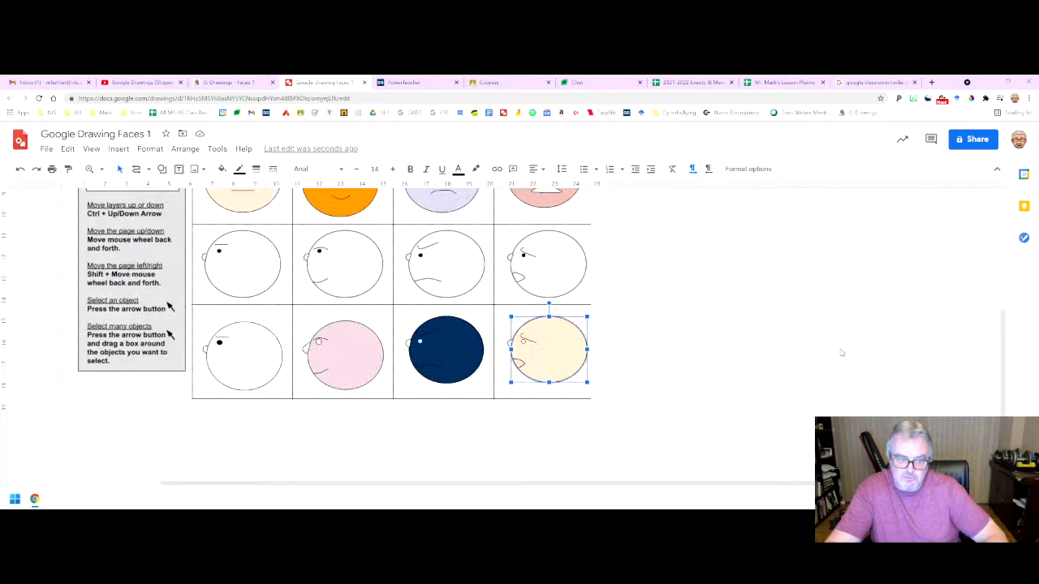
pyautogui.scroll(3, 741, 367)
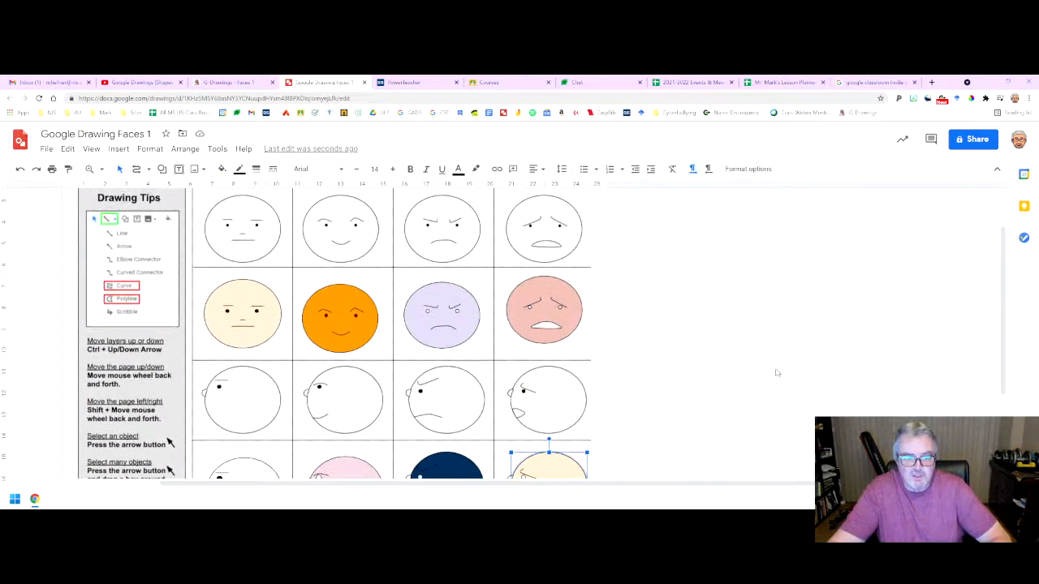
pyautogui.scroll(-2, 777, 371)
pyautogui.scroll(3, 782, 373)
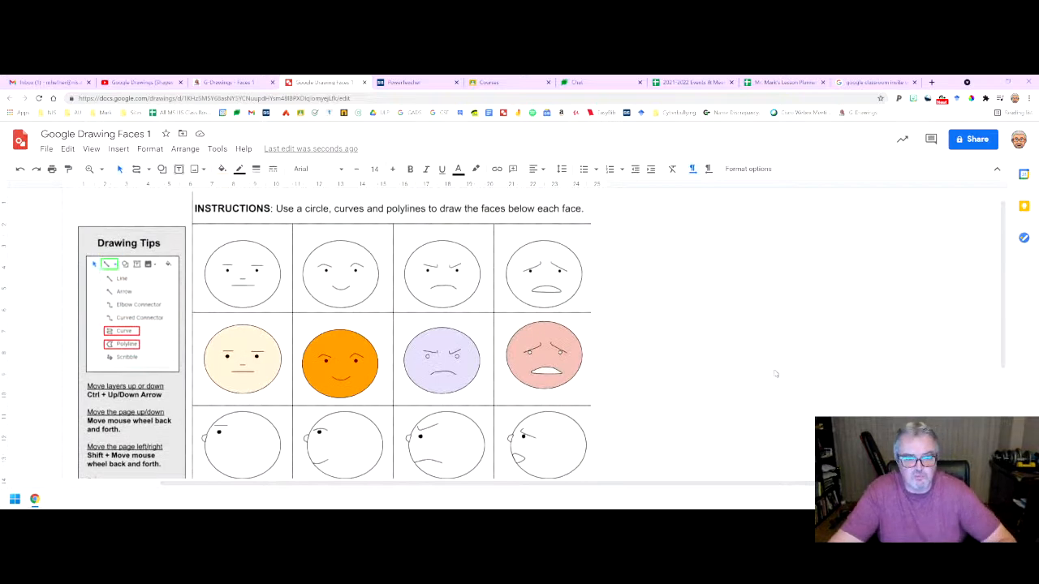
pyautogui.scroll(-3, 778, 375)
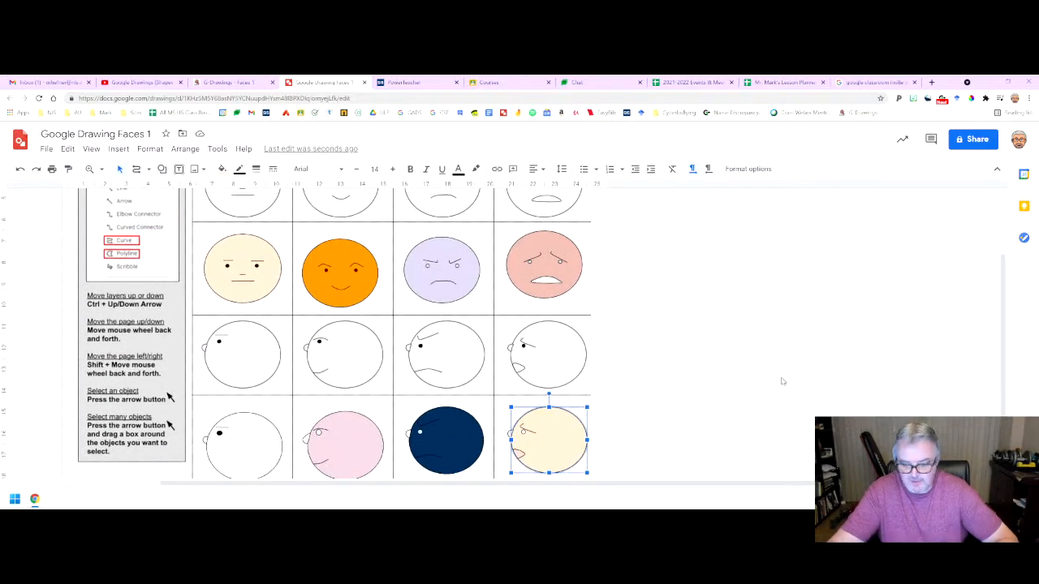
pyautogui.hotkey('ctrl', 'alt', '-')
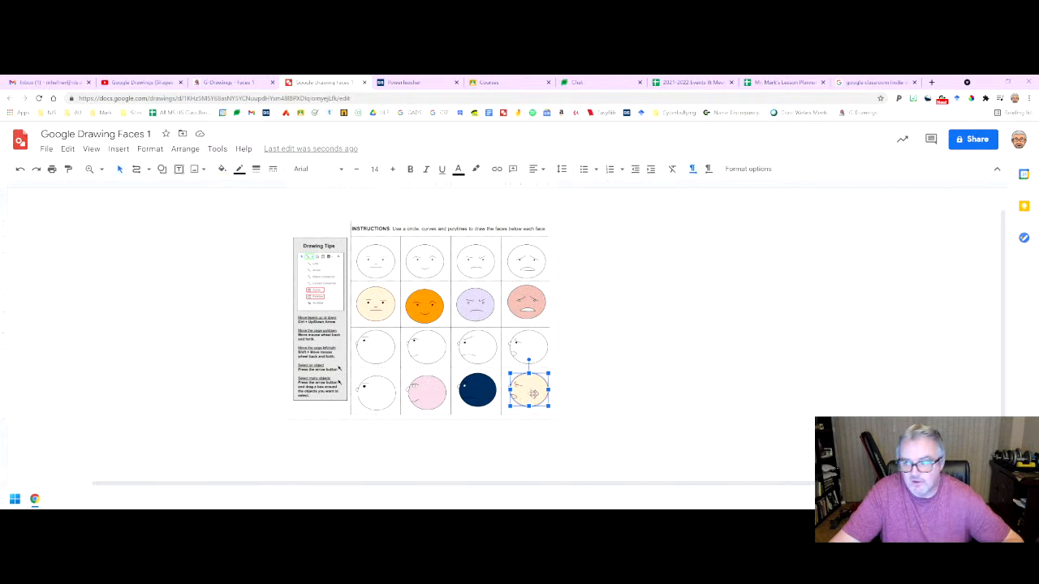
pyautogui.click(616, 370)
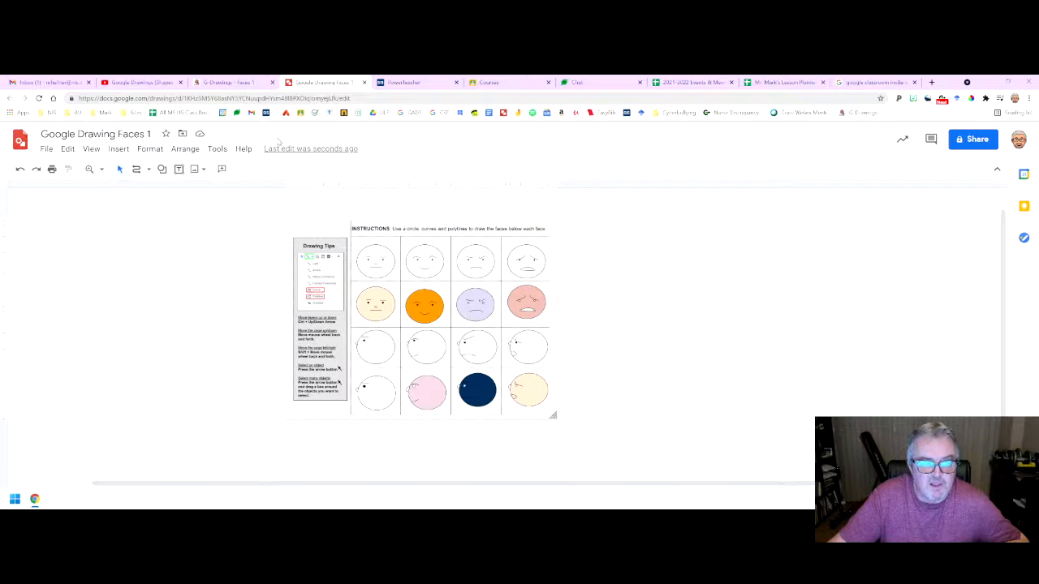
# - Switch to the G-Drawings site and examine the Faces 2 page's instructions and worksheet image
pyautogui.click(222, 83)
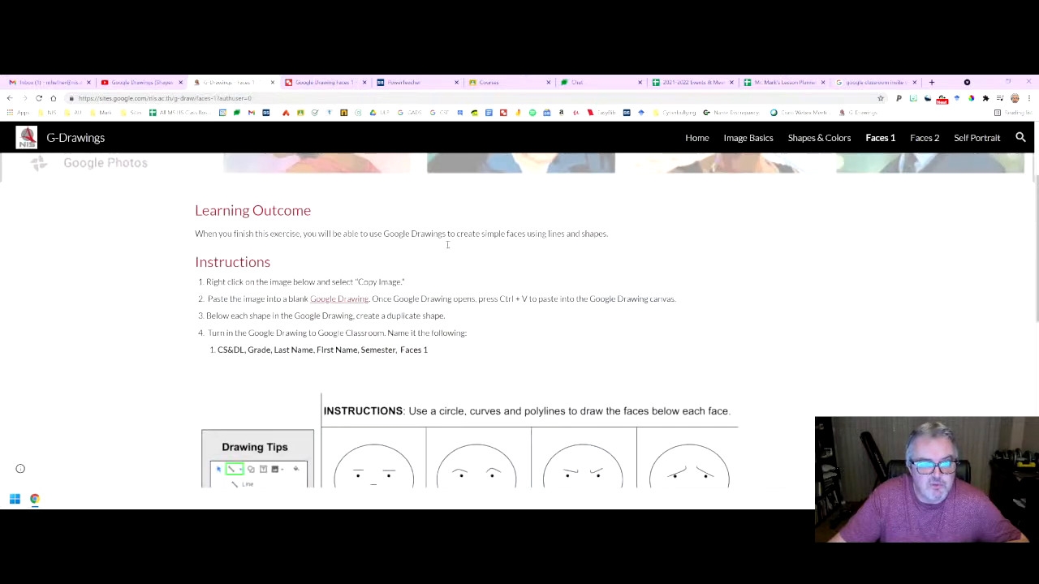
pyautogui.click(926, 139)
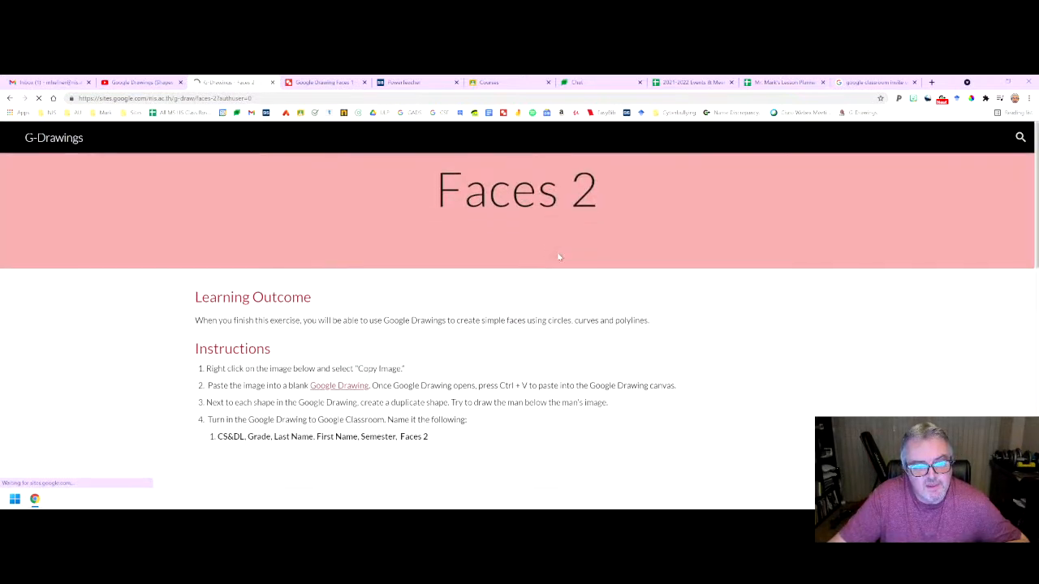
pyautogui.scroll(-5, 558, 254)
pyautogui.scroll(-5, 560, 253)
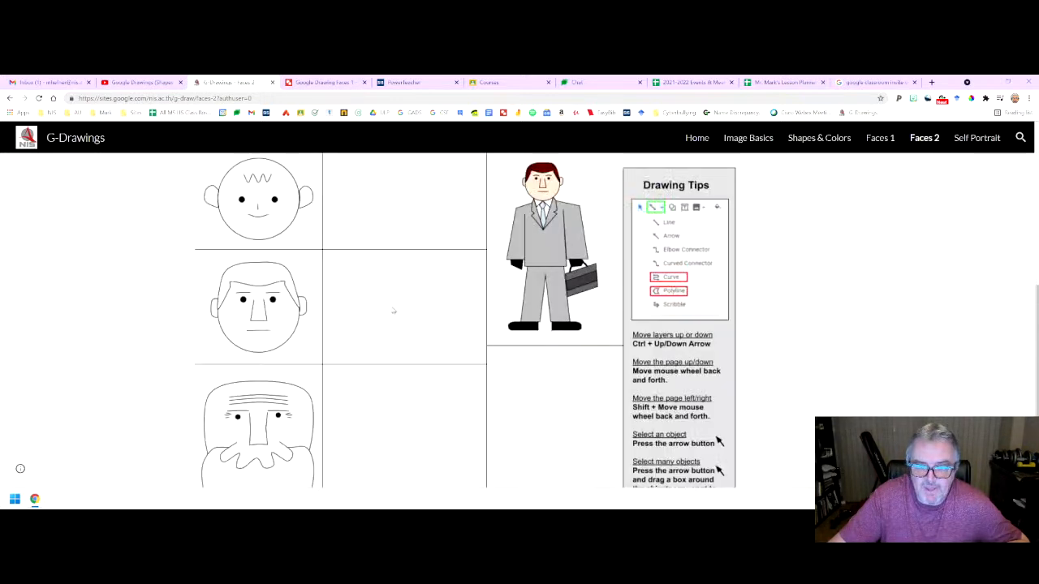
pyautogui.scroll(-1, 392, 311)
pyautogui.scroll(2, 392, 311)
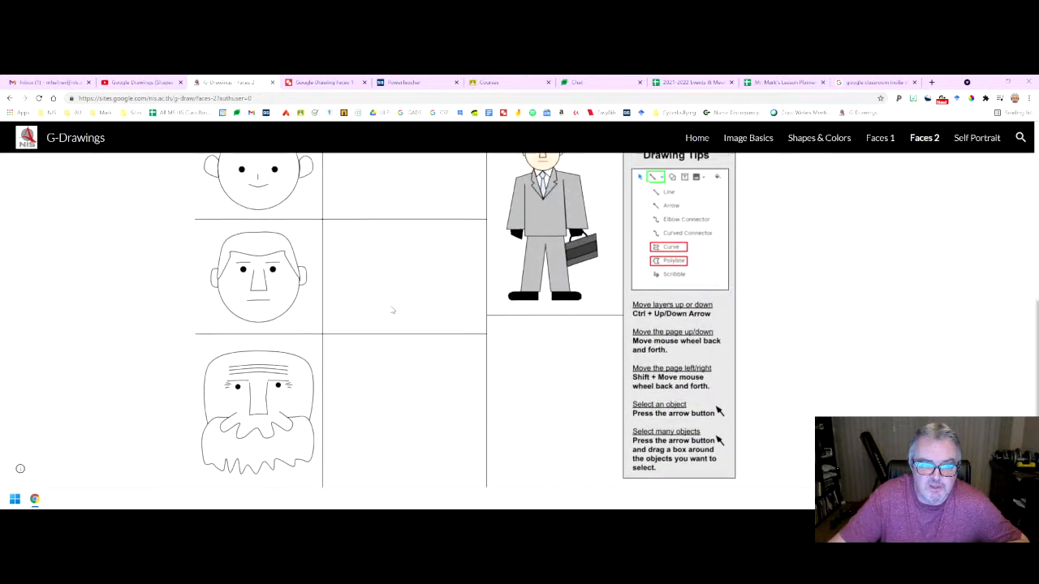
pyautogui.scroll(-1, 393, 311)
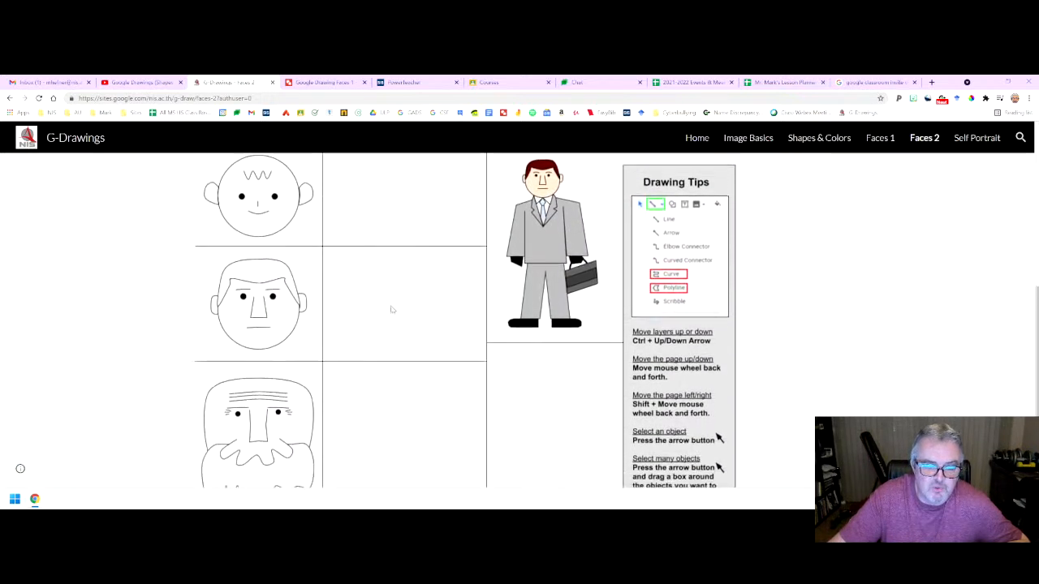
pyautogui.scroll(1, 391, 309)
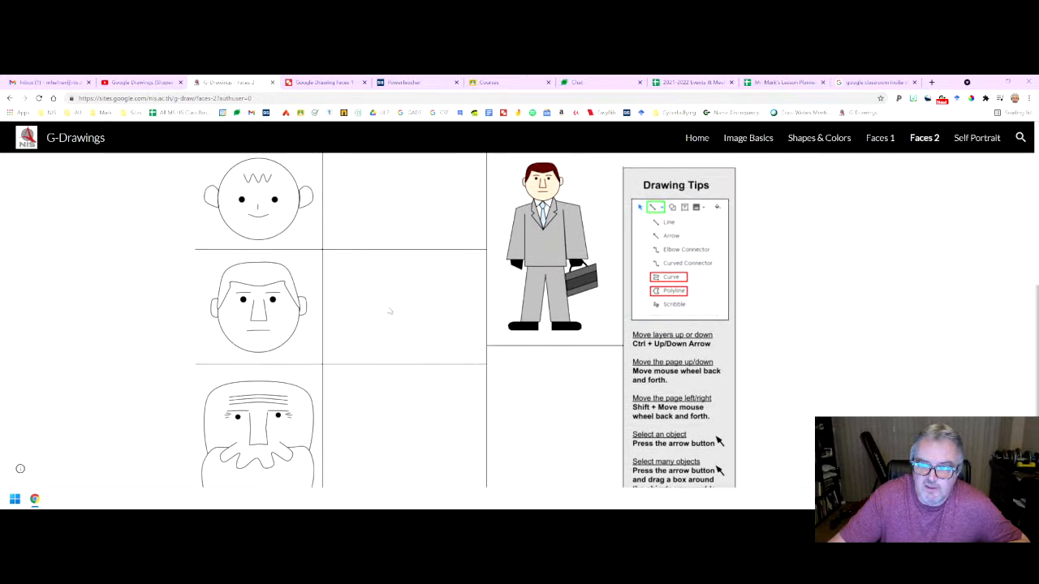
# - Examine the Self Portrait page's instructions, sample portrait and video, and return to the Google Drawing Faces 1 file
pyautogui.click(958, 139)
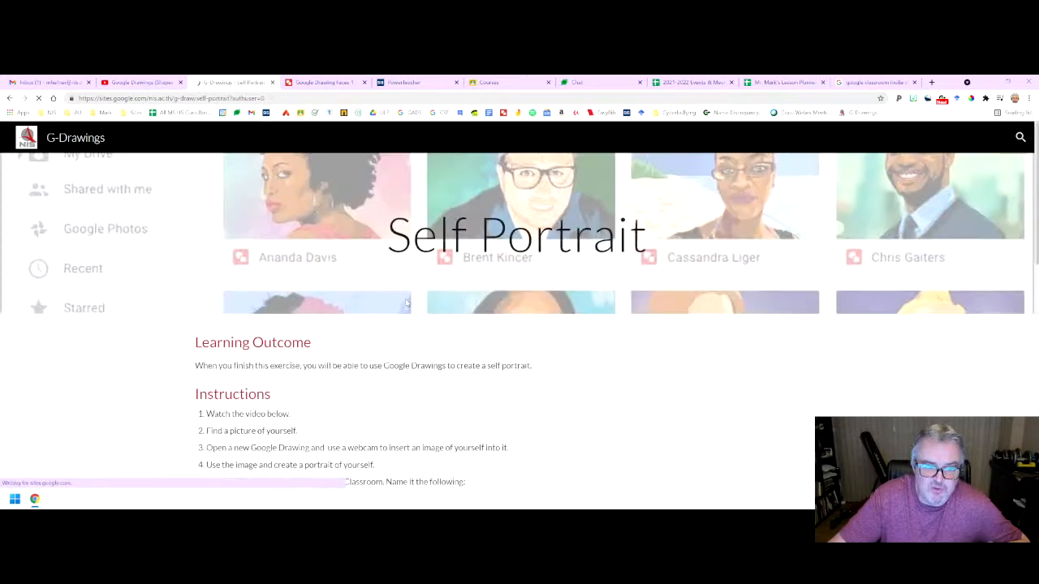
pyautogui.scroll(-5, 406, 303)
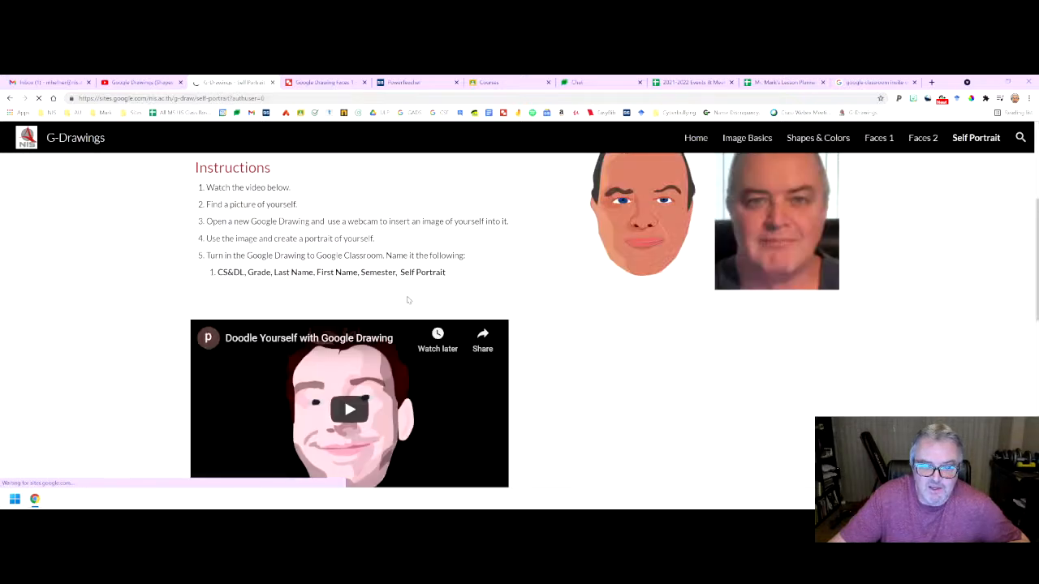
pyautogui.scroll(-1, 407, 297)
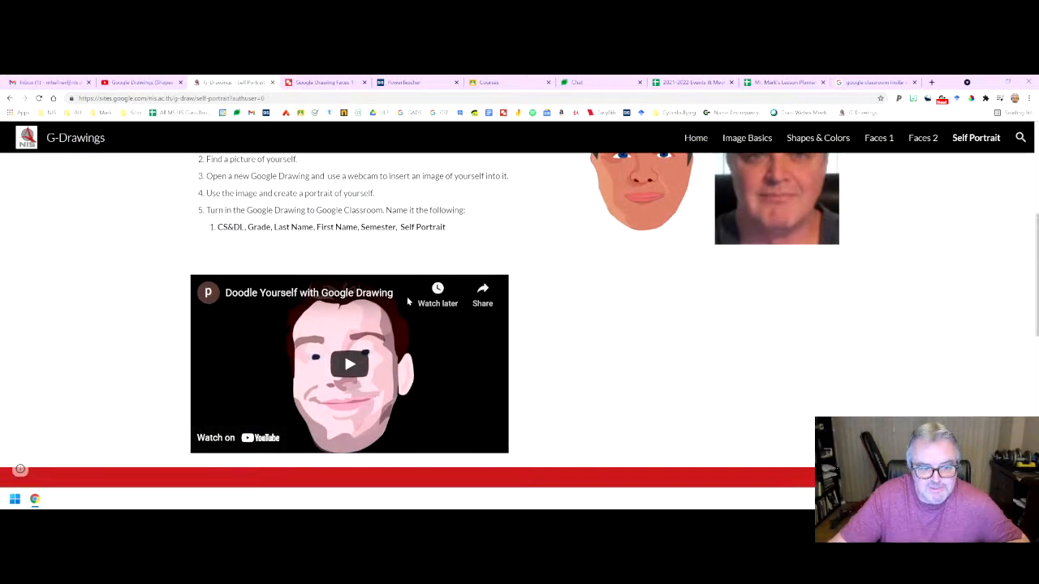
pyautogui.scroll(2, 407, 296)
pyautogui.scroll(1, 408, 298)
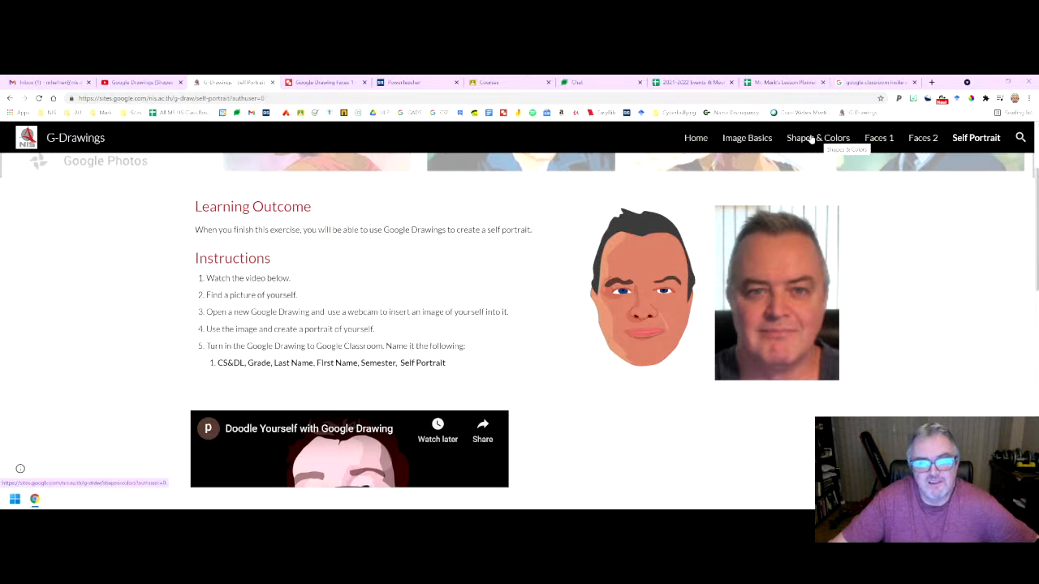
pyautogui.click(320, 82)
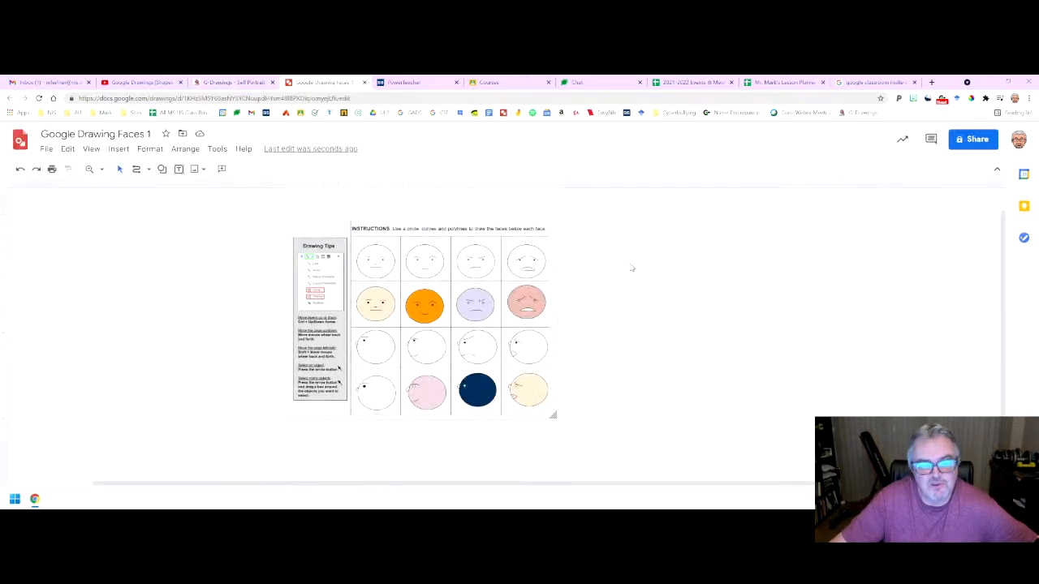